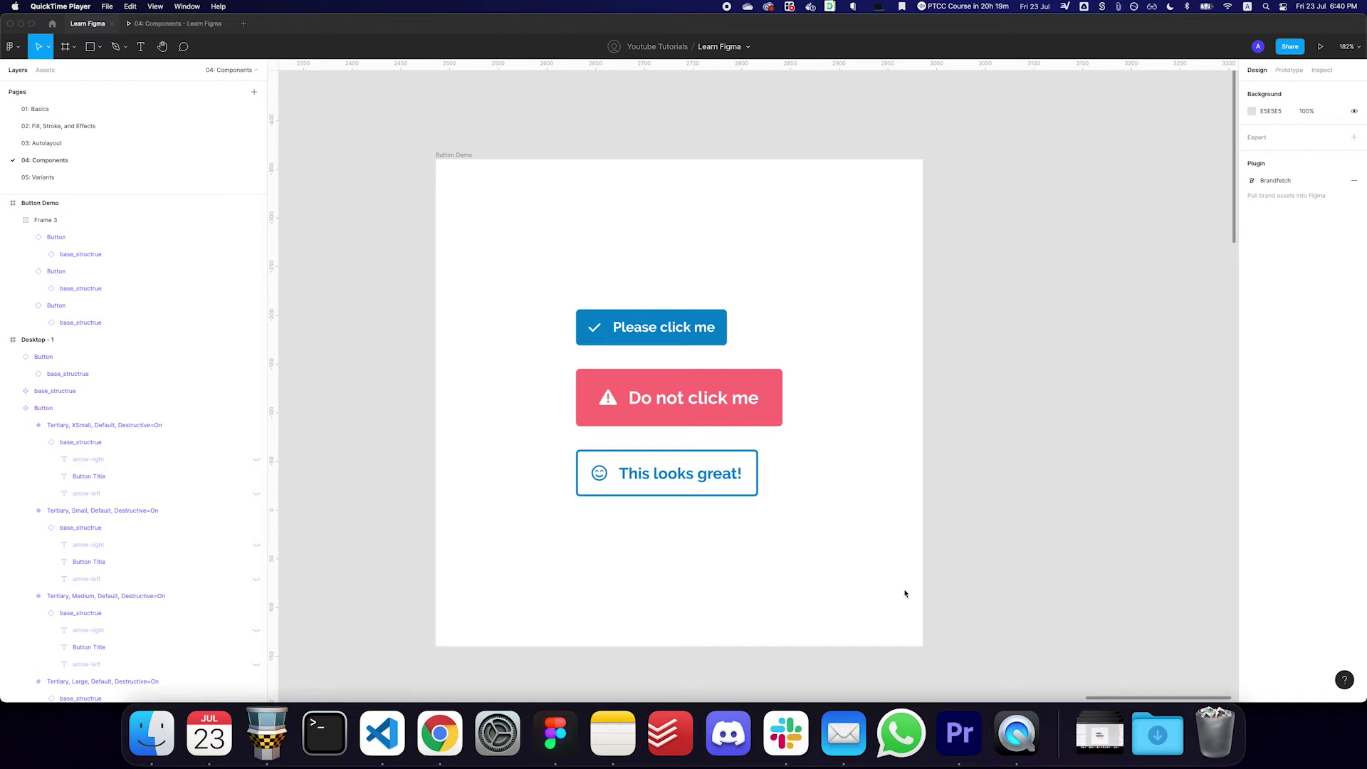
Examine the Type, Size, State and Destructive variant properties of the three finished buttons in the Button Demo frame
scroll(779, 522, "down", 1)
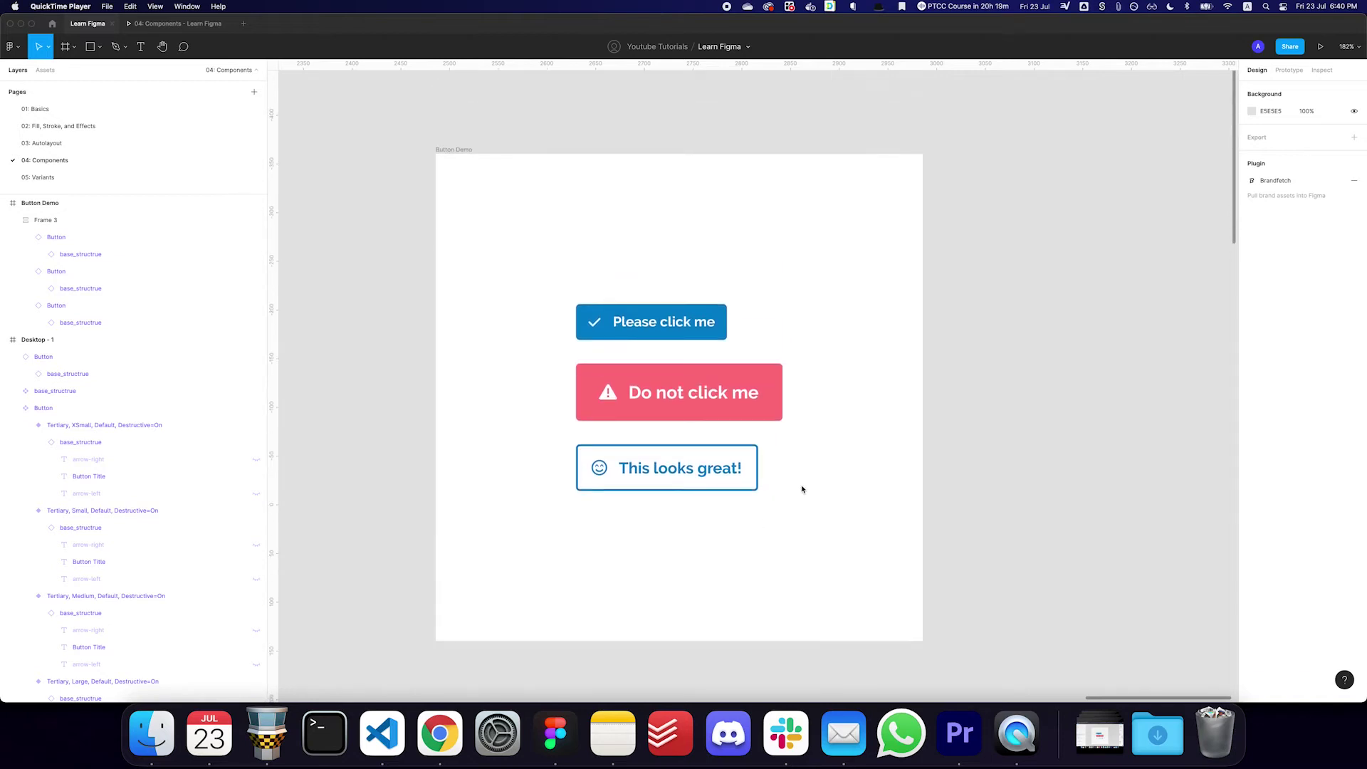
left_click(778, 462)
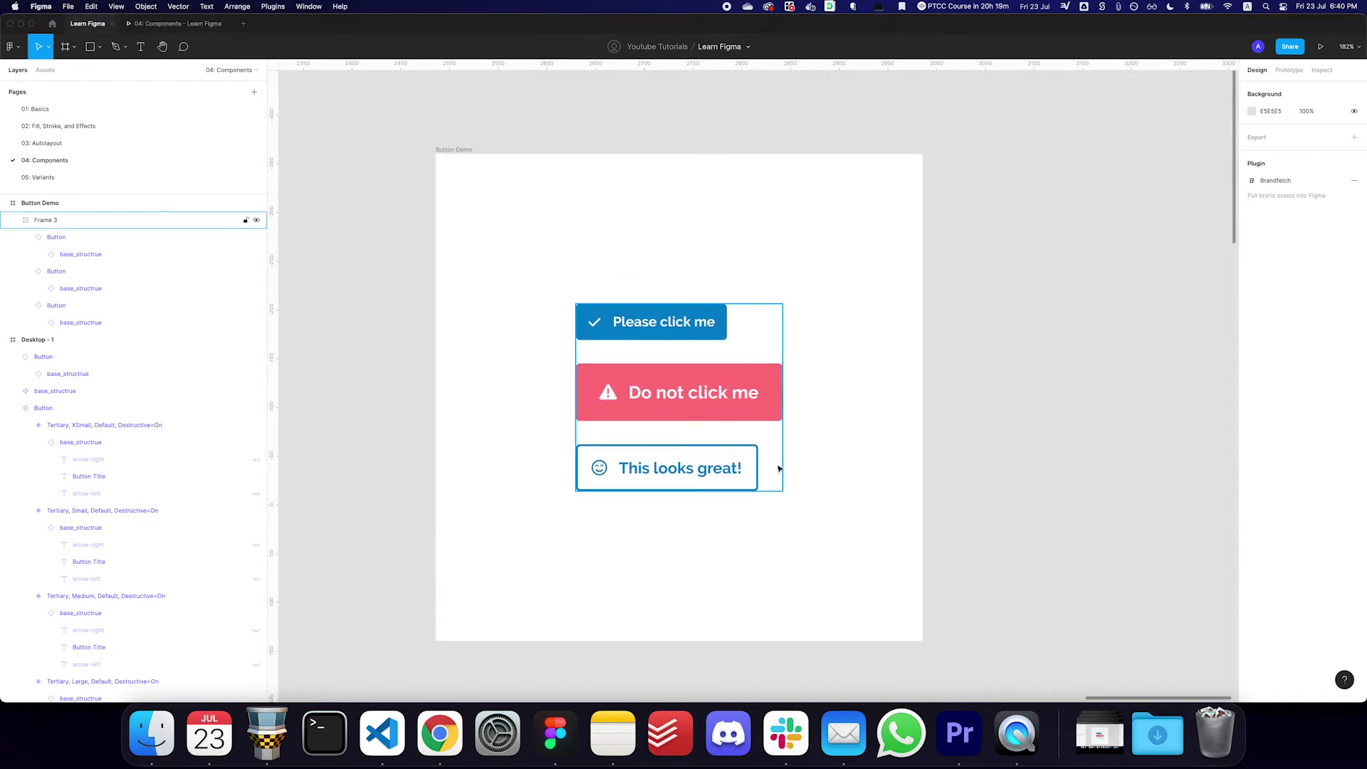
double_click(691, 330)
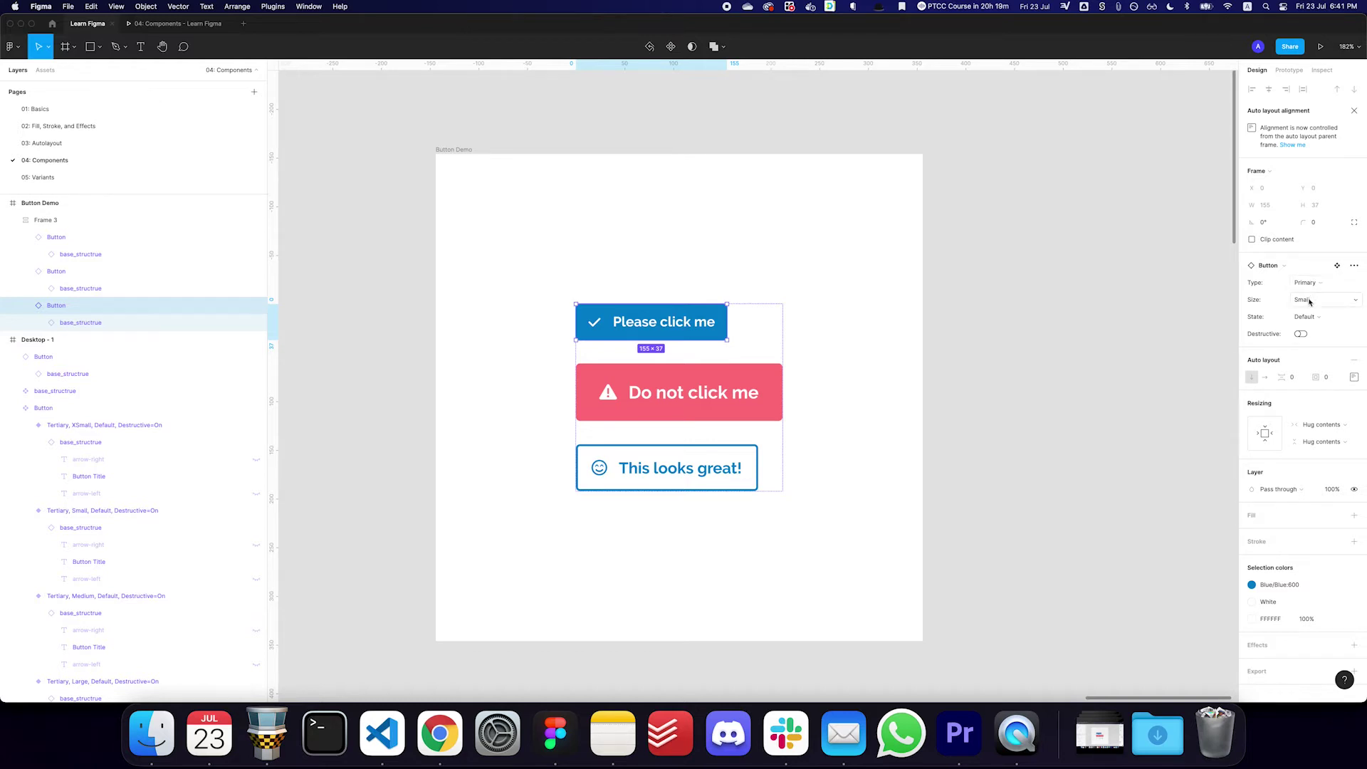
left_click(740, 396)
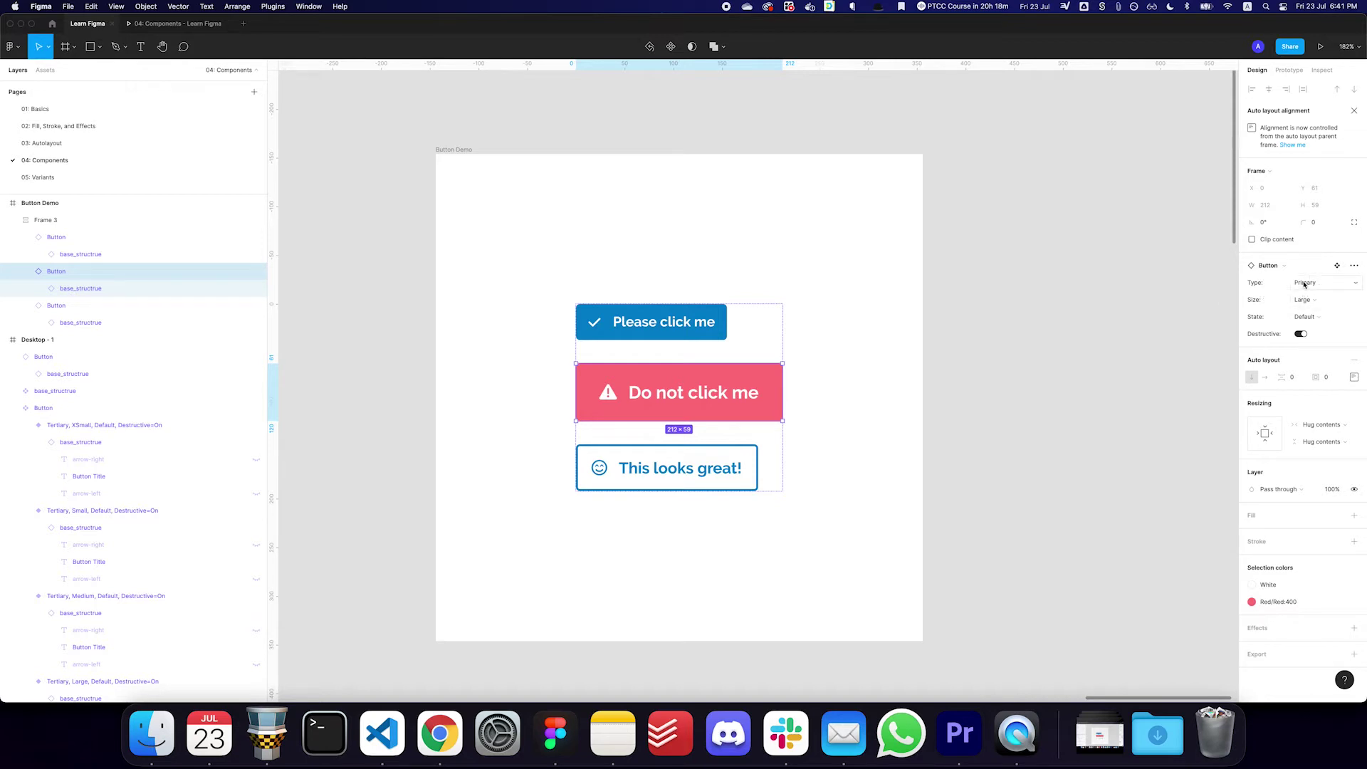
left_click(607, 473)
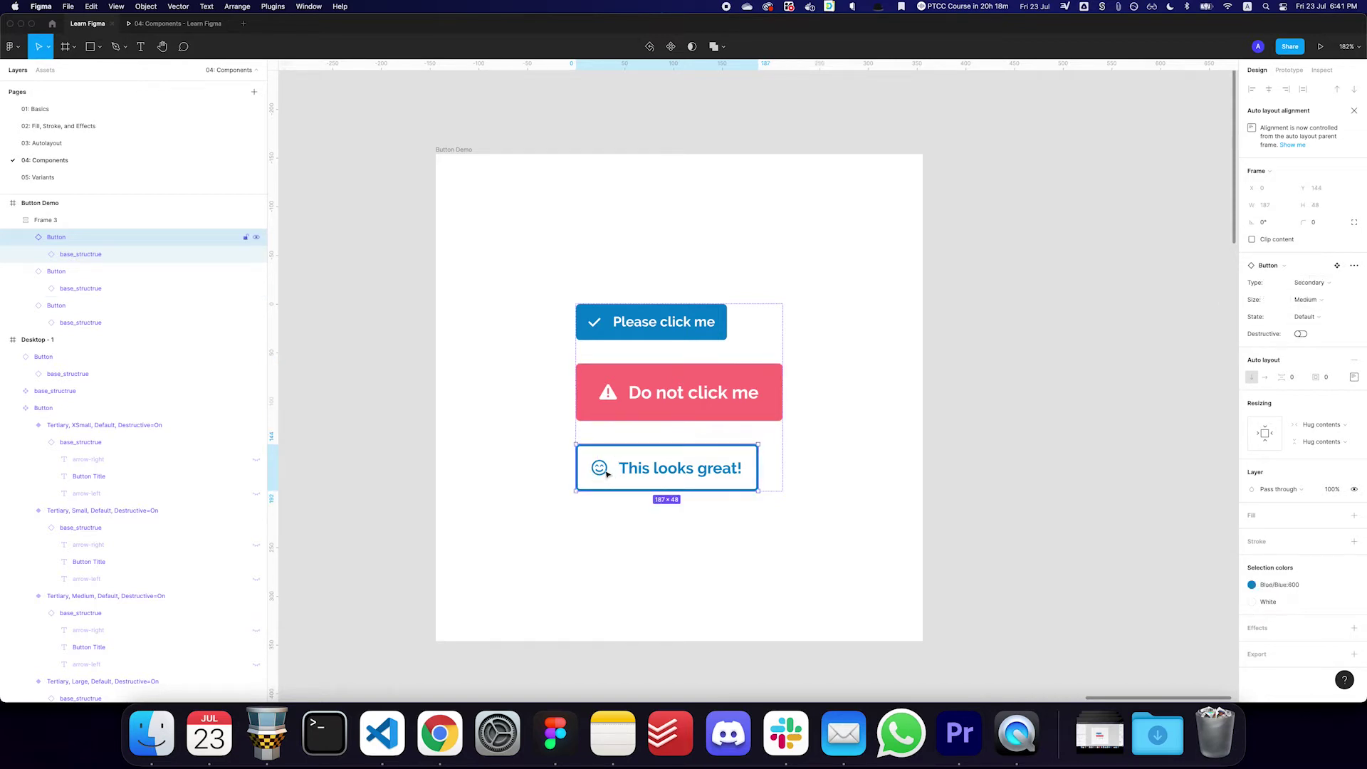
left_click(1316, 321)
left_click(1316, 320)
left_click(1310, 301)
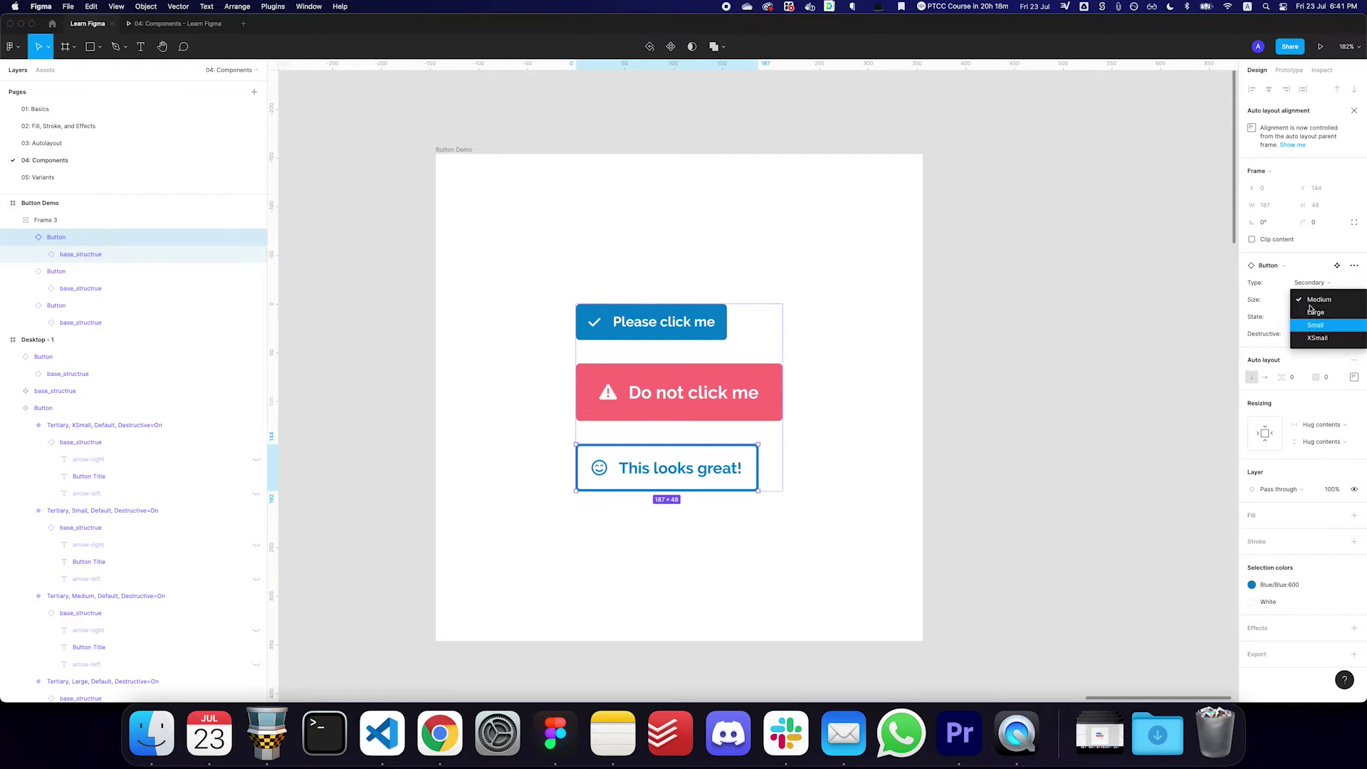
left_click(1314, 299)
left_click(1310, 283)
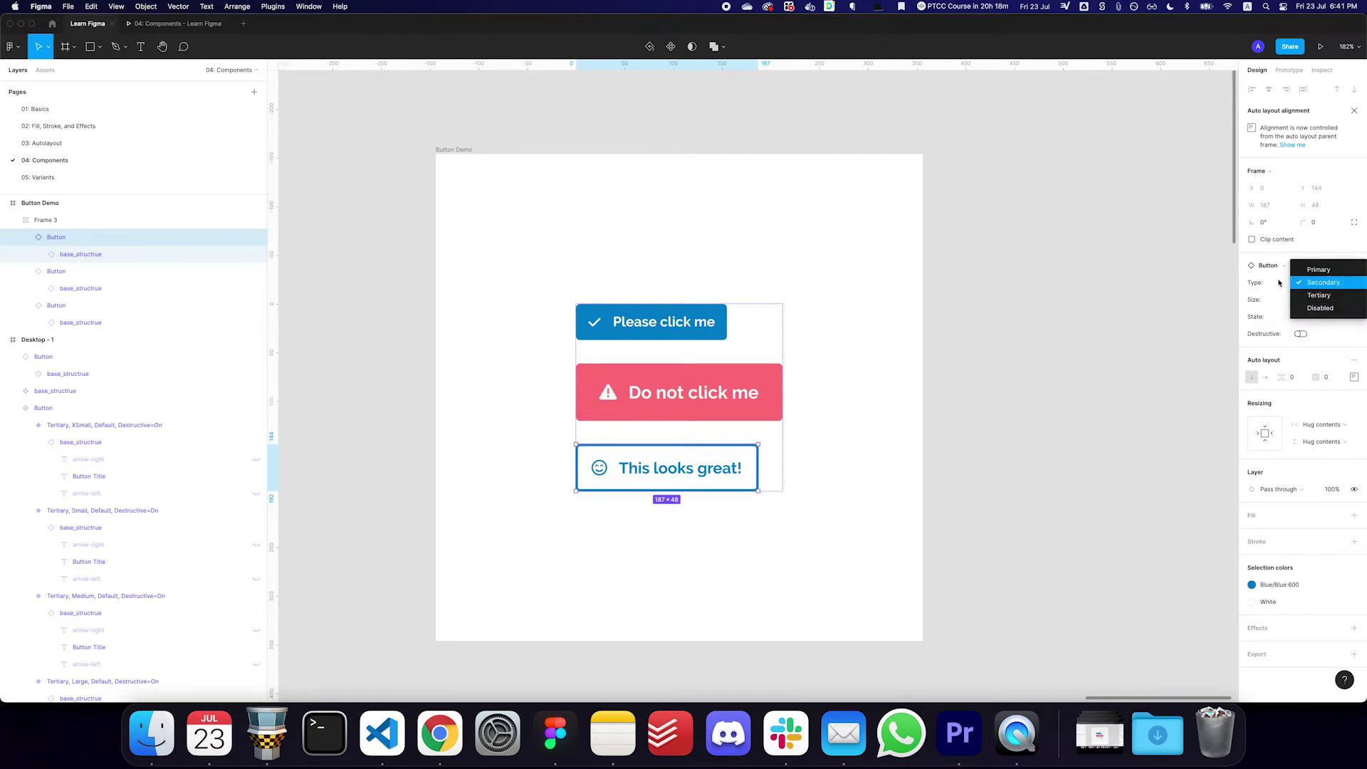
left_click(1278, 284)
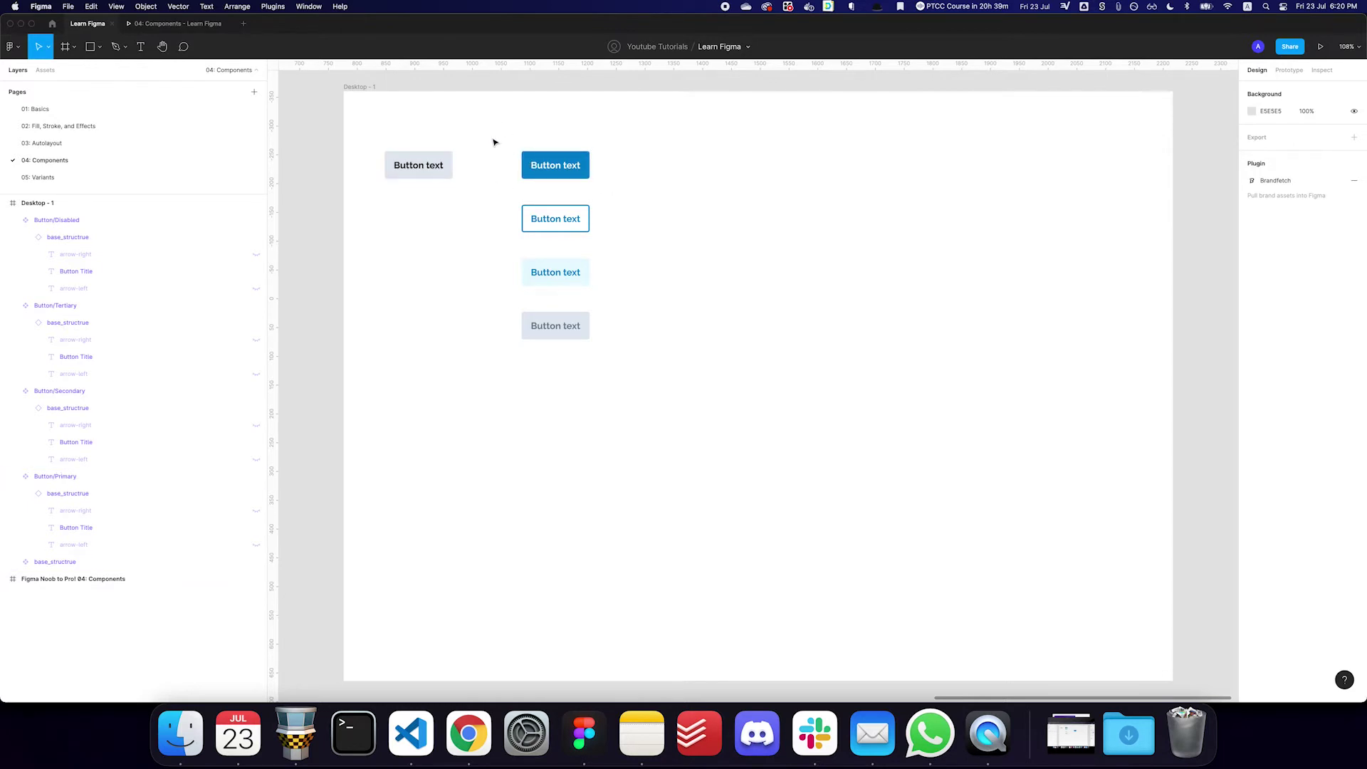
Collapse the layer tree and combine the Primary, Secondary, Tertiary and Disabled button components as variants of one component
key("alt+l")
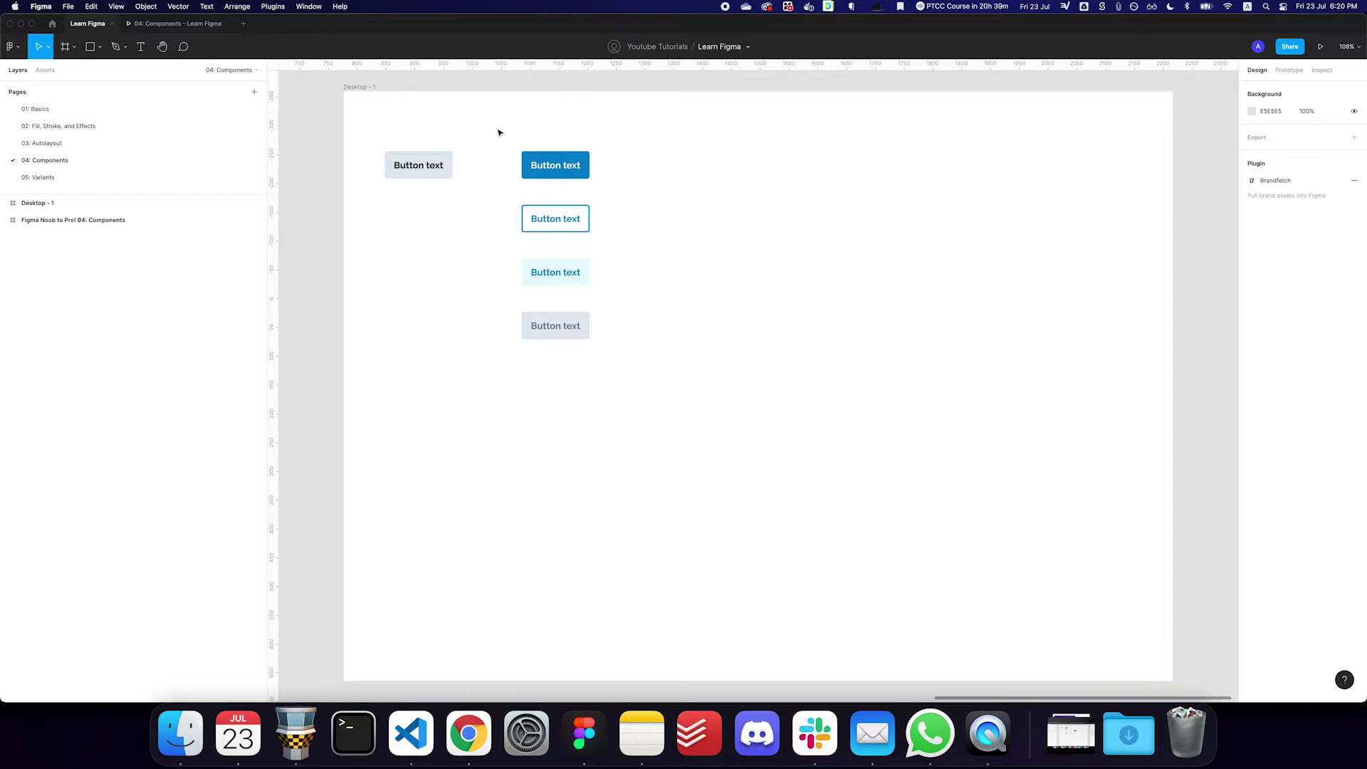
left_click_drag(498, 132, 679, 459)
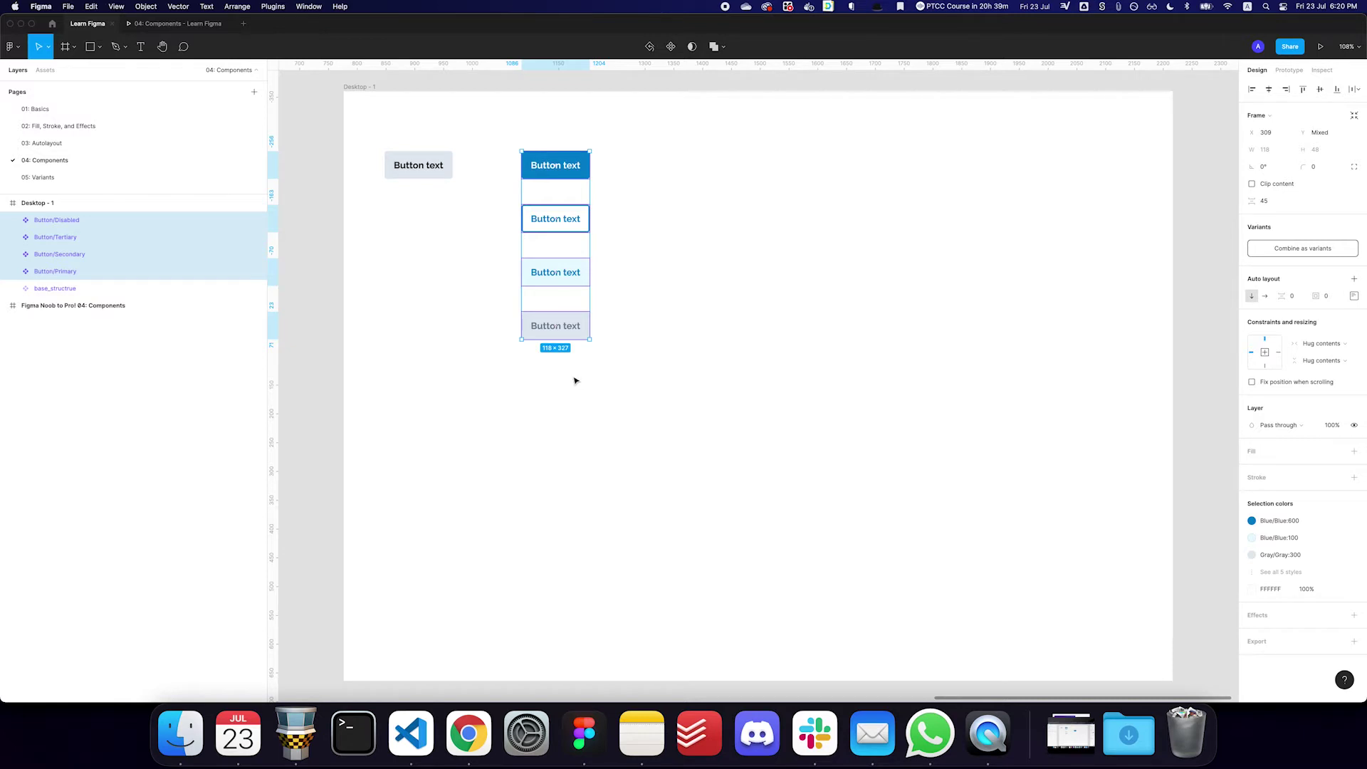
mouse_move(558, 300)
left_click(653, 314)
left_click_drag(652, 384, 482, 122)
left_click(1300, 248)
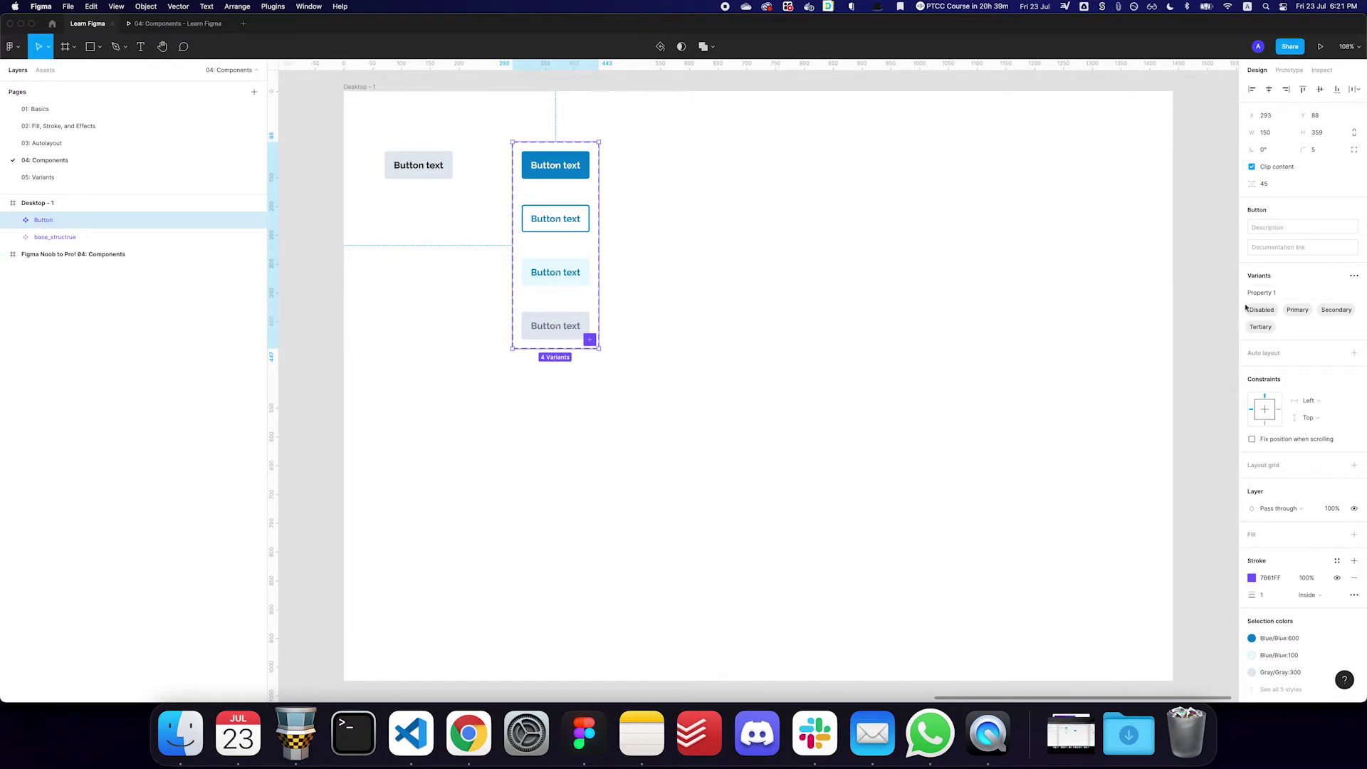
Reorder the variant values to Primary, Secondary, Tertiary, Disabled and rename the variant property to Type
double_click(1281, 293)
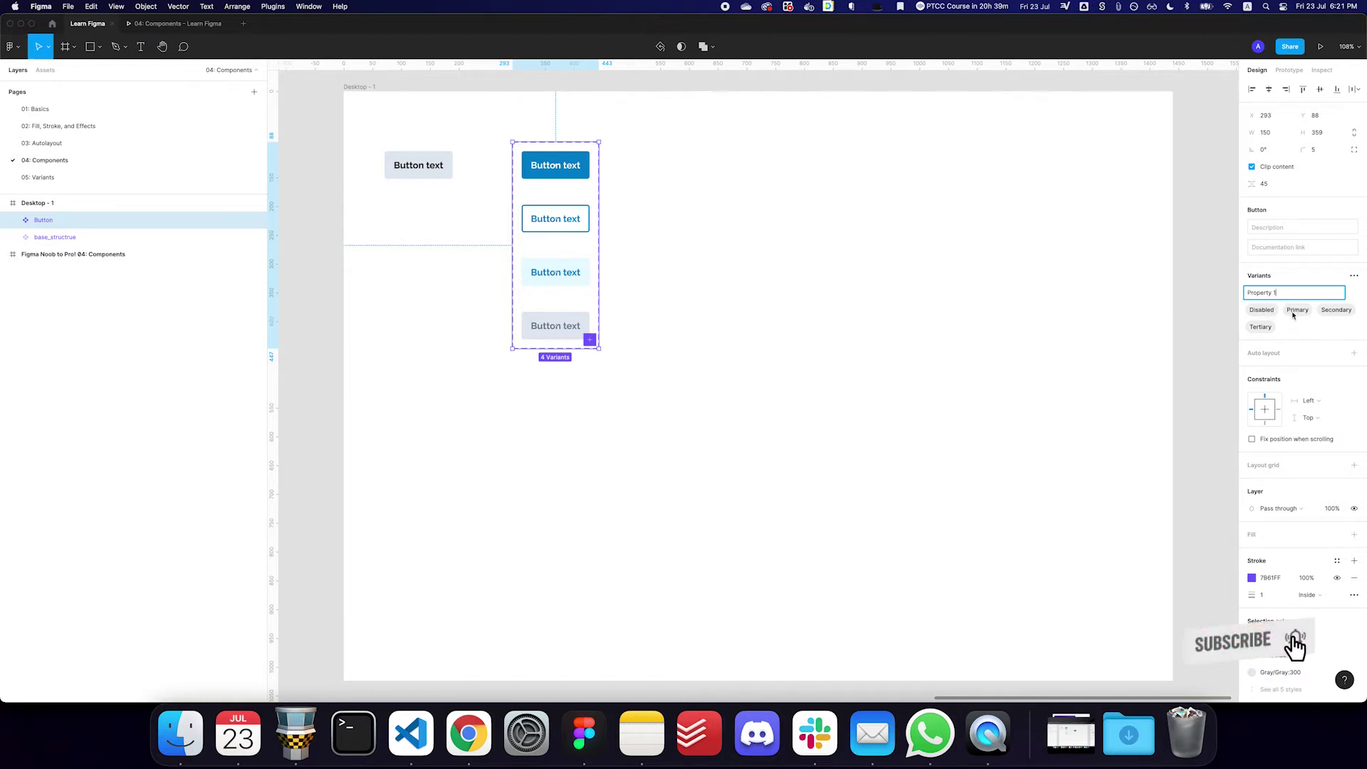
left_click_drag(1296, 312, 1325, 313)
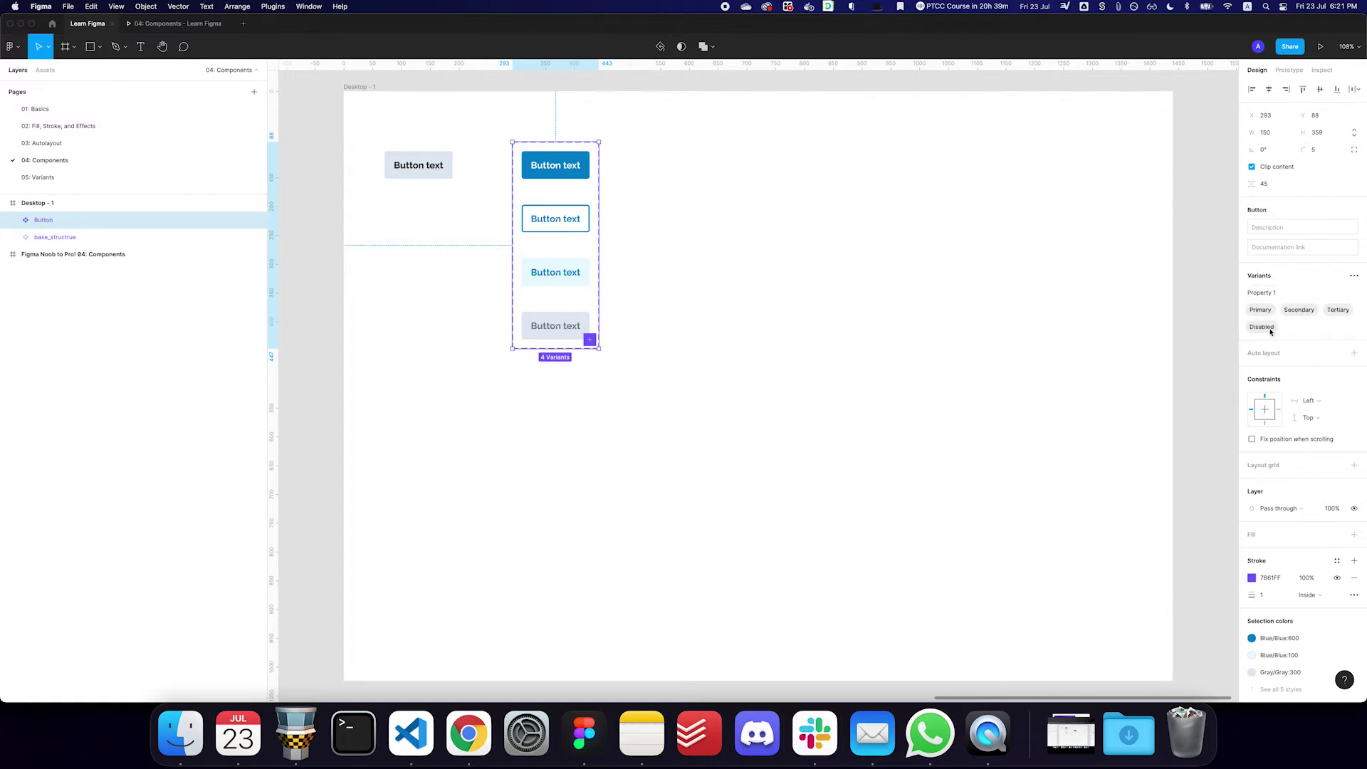
left_click(1262, 297)
type("Type")
key("Return")
left_click(714, 283)
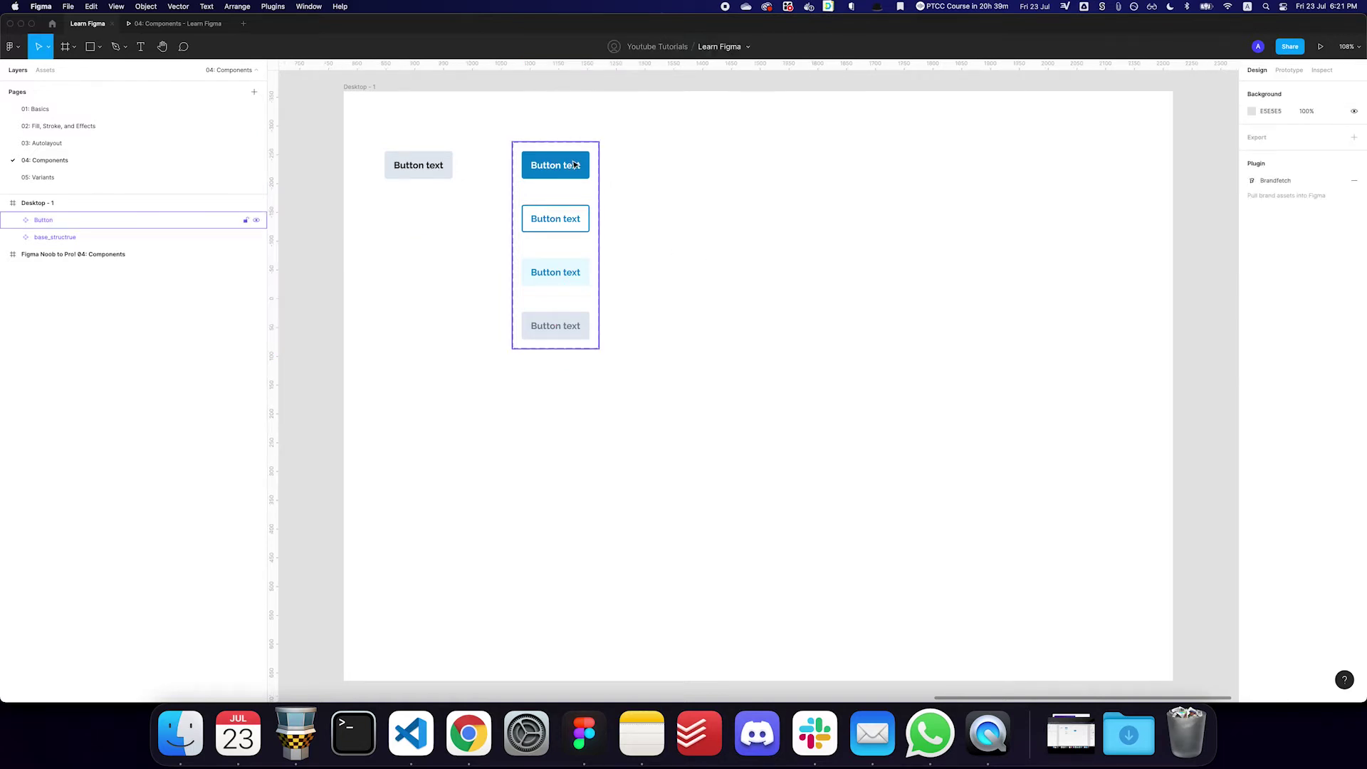
Copy the Primary variant out of the component set as an instance beside it and delete that instance
left_click(576, 165)
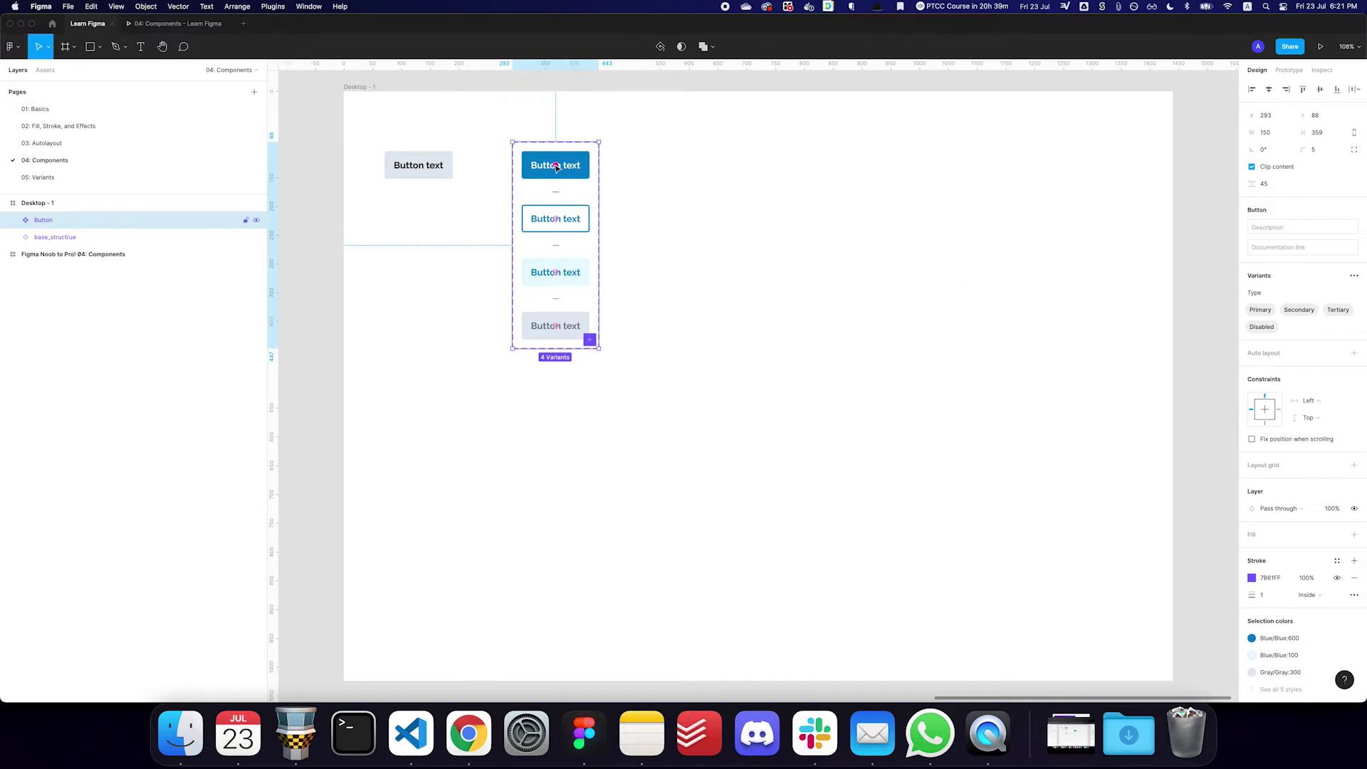
left_click(634, 178)
left_click(562, 179)
left_click(562, 179)
left_click_drag(562, 179, 756, 226)
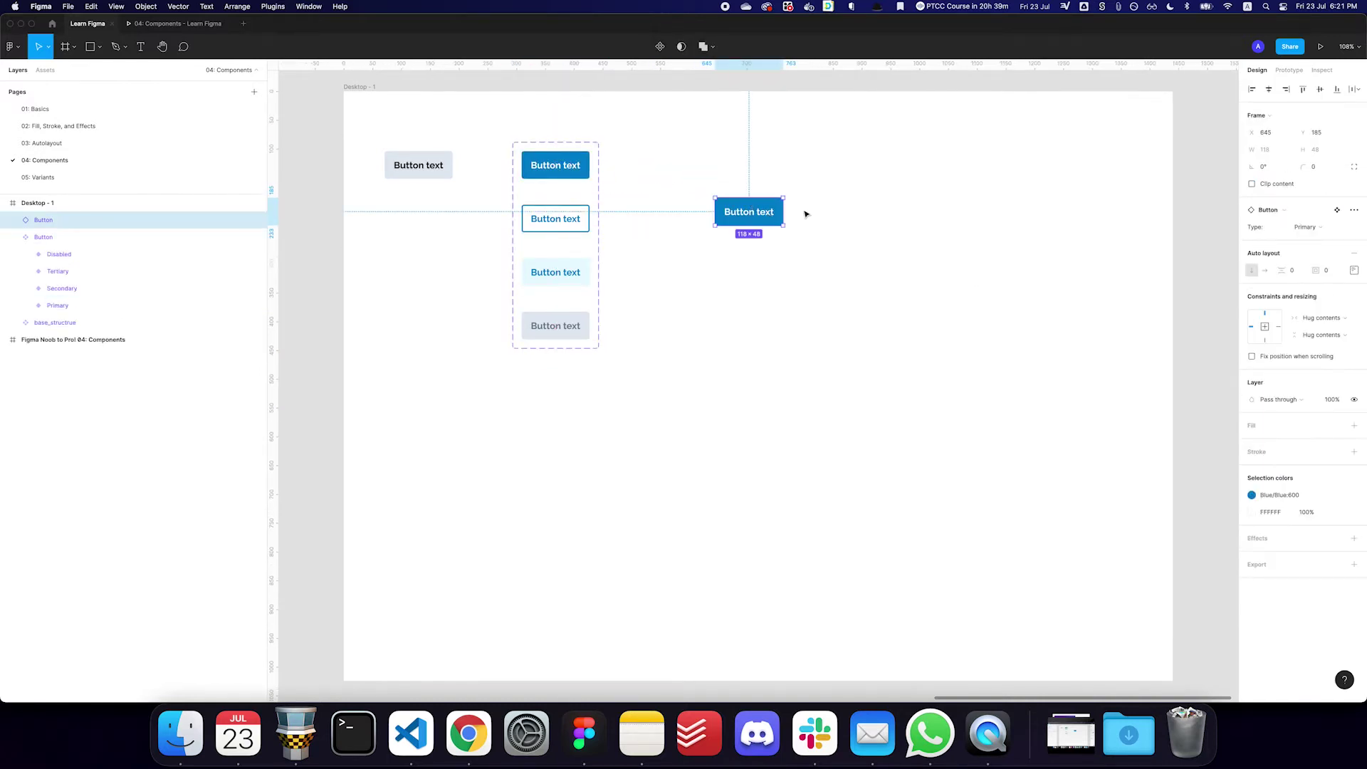
key("Delete")
Insert a Button instance from the file's local components into the empty area of the Desktop - 1 frame
left_click(45, 70)
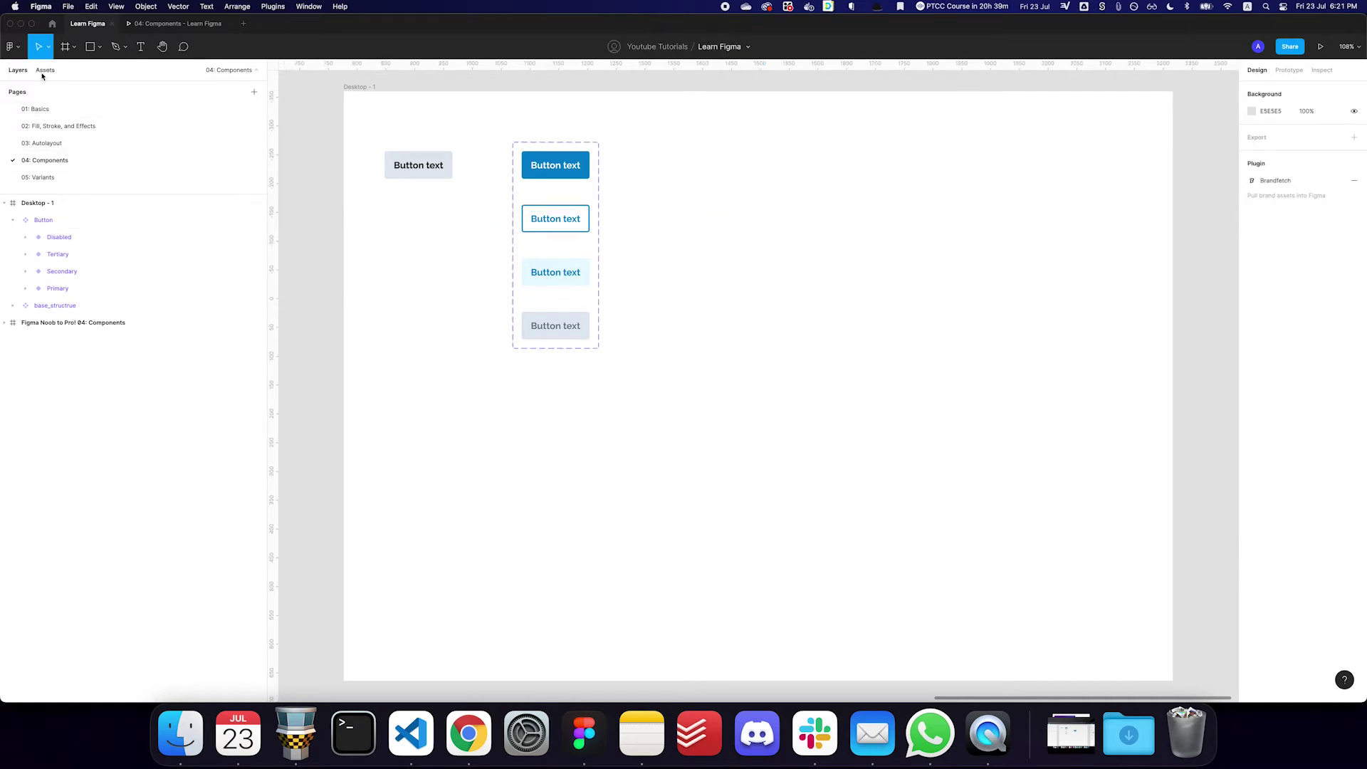
left_click(28, 146)
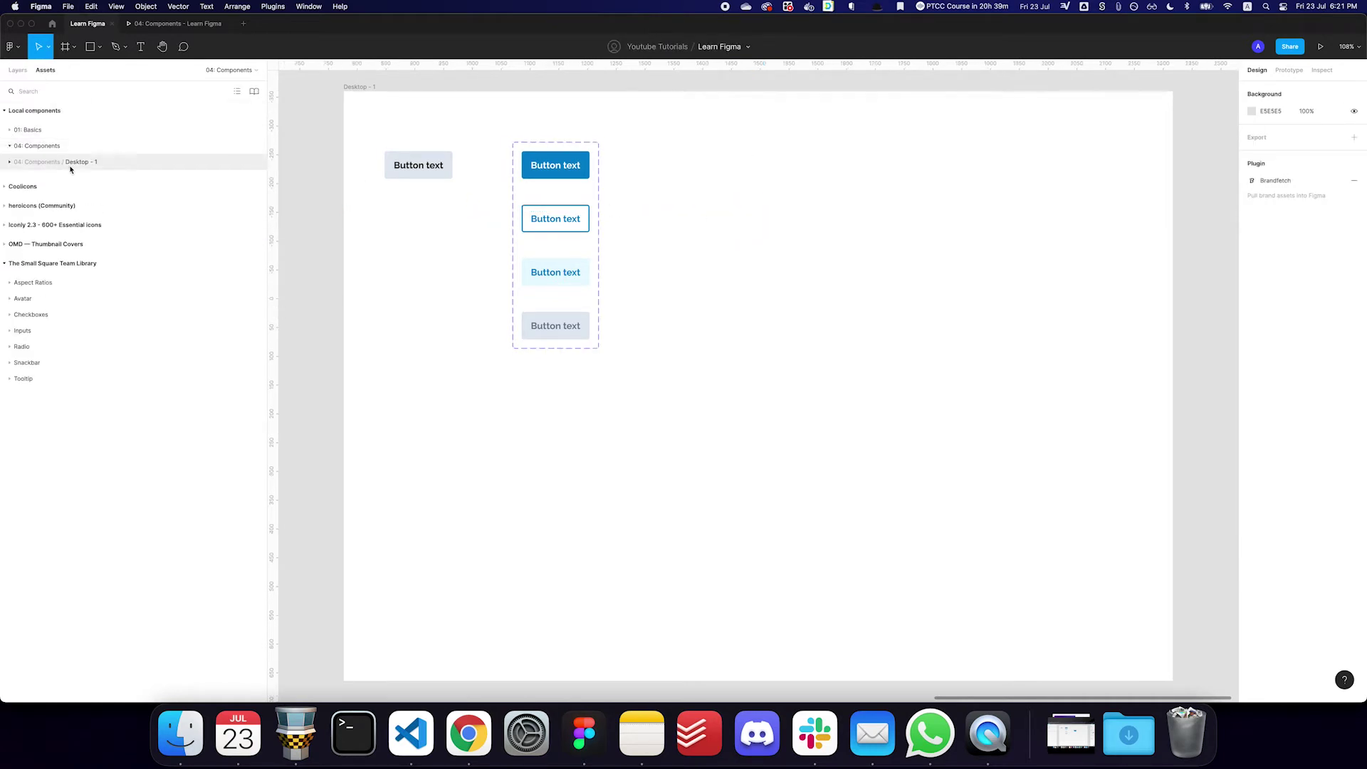
left_click_drag(81, 195, 832, 230)
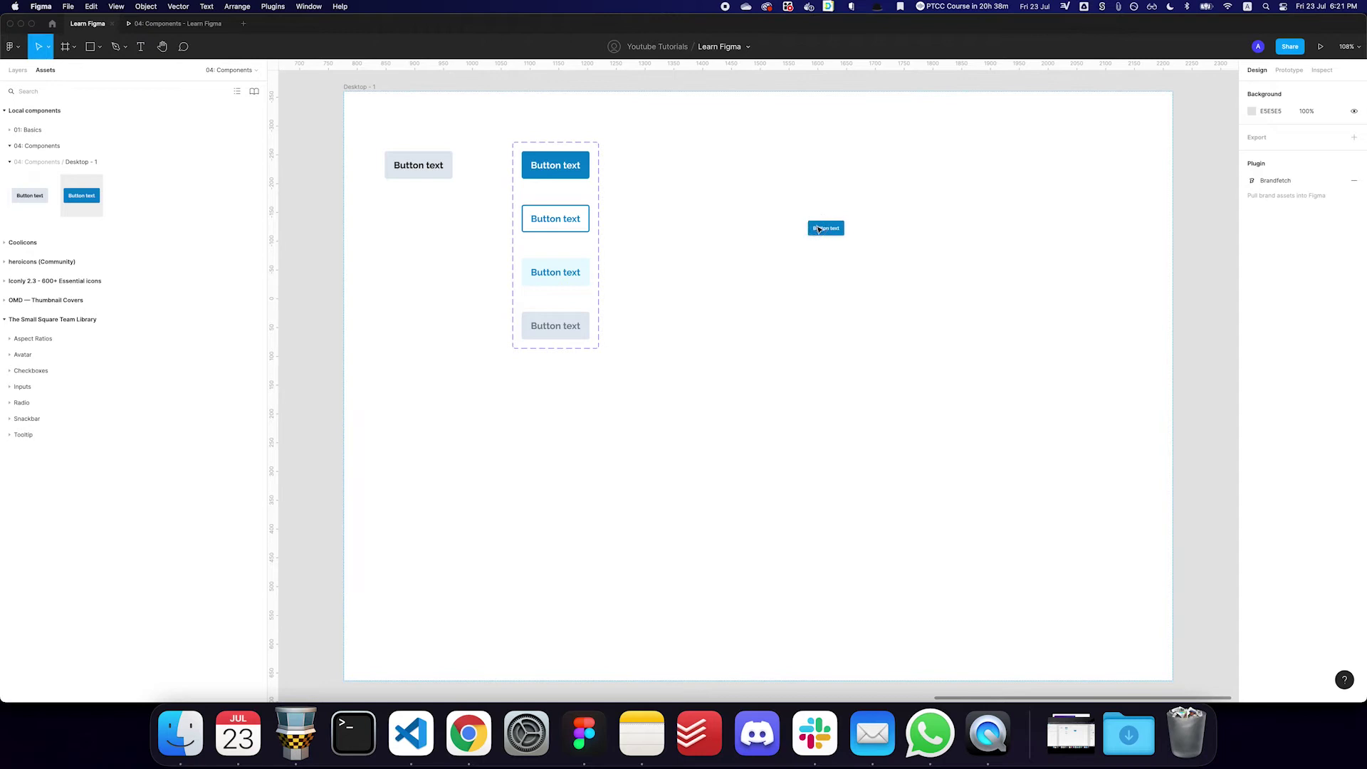
Search the component assets for "button" and return to the layer list
left_click(43, 91)
type("b")
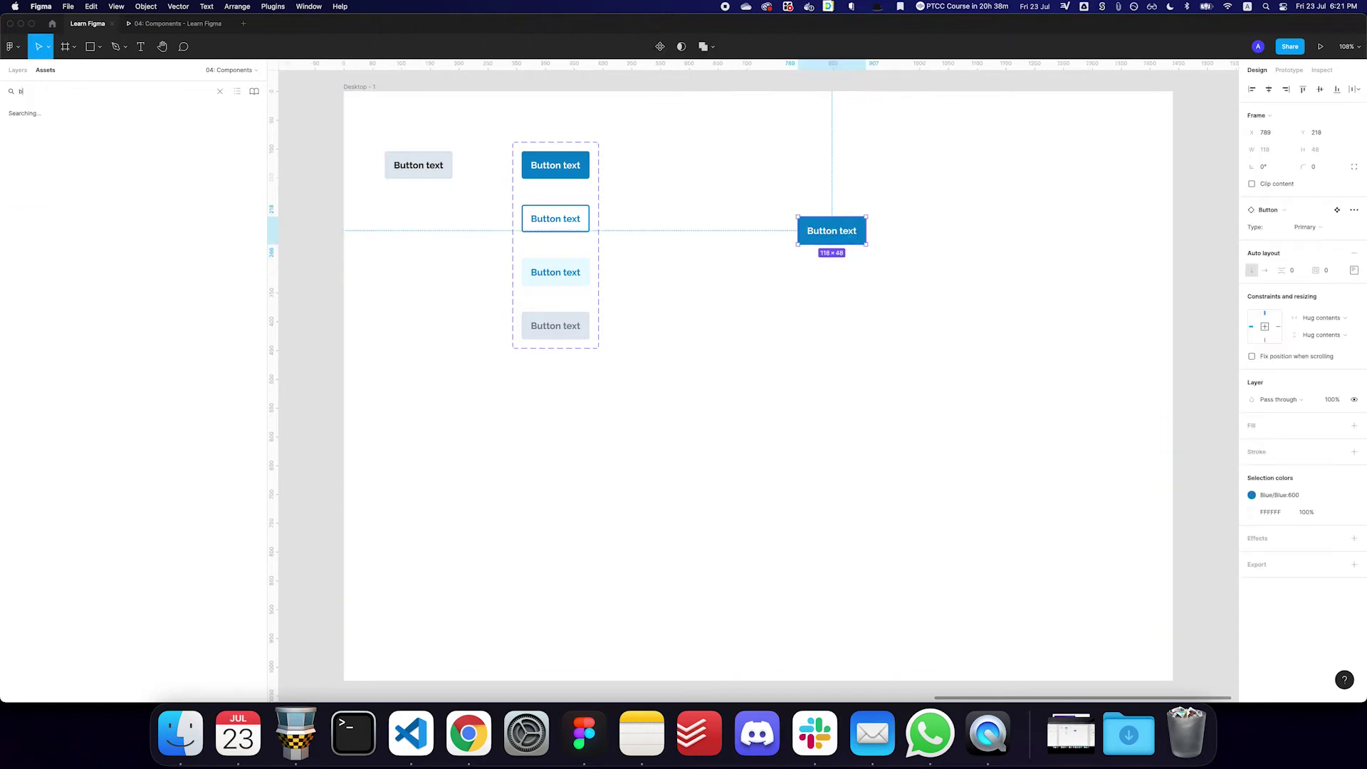
type("utton")
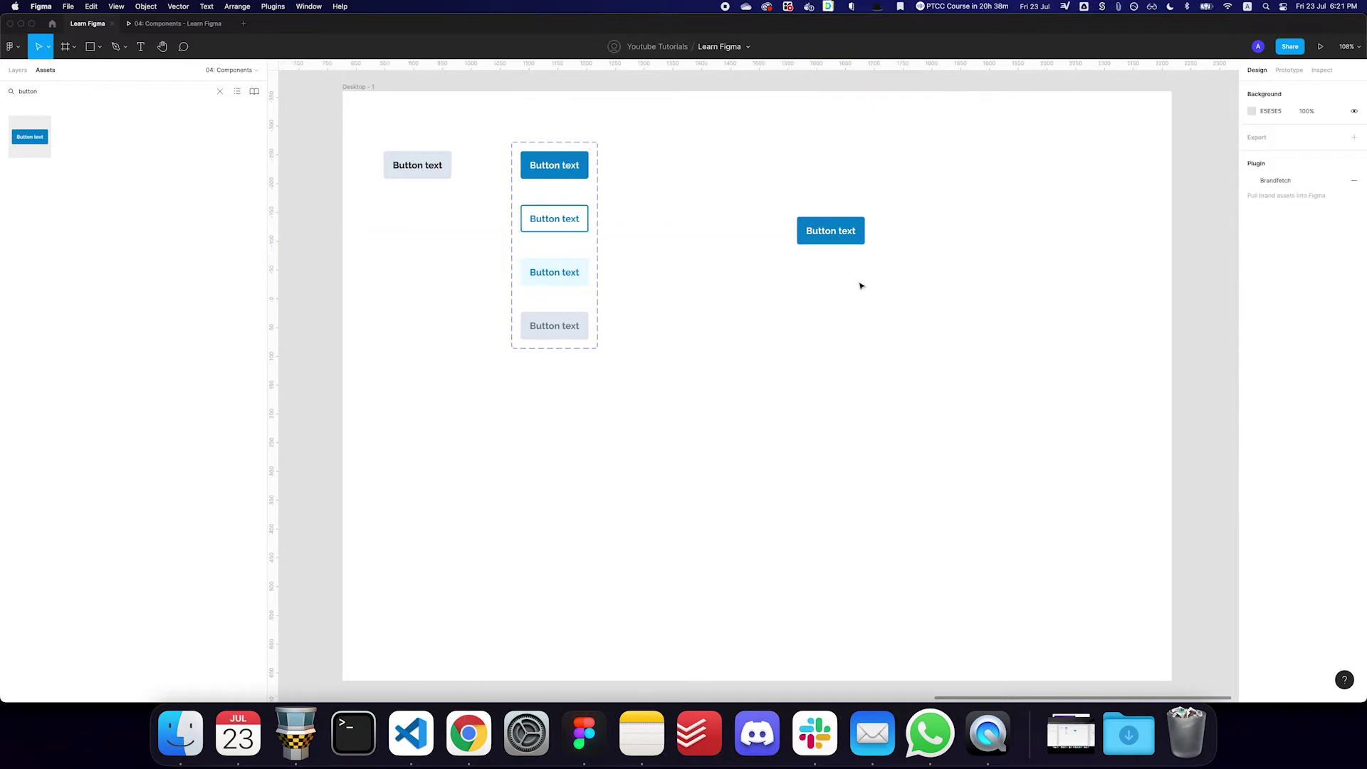
key("alt+1")
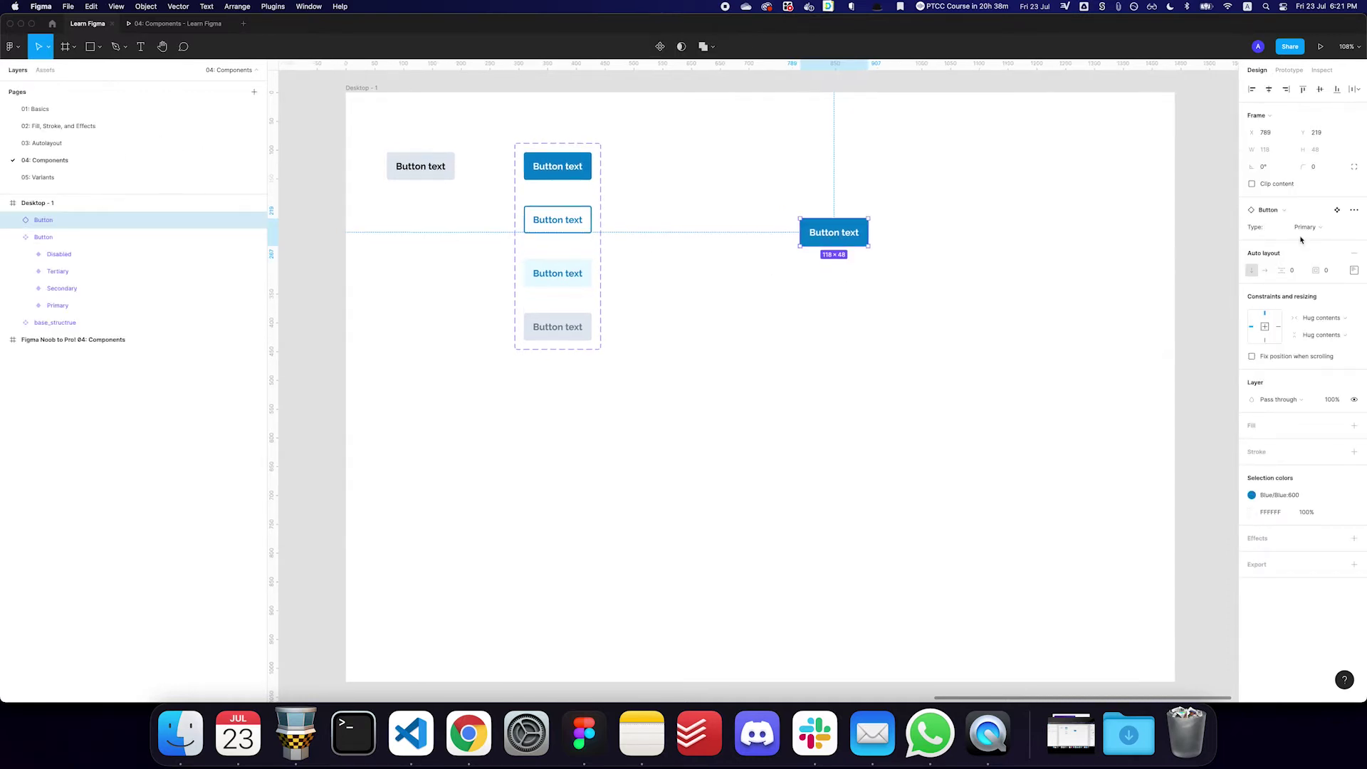
Switch the Button instance's Type through Secondary, Tertiary and Disabled back to Primary, and delete the instance
left_click(1307, 227)
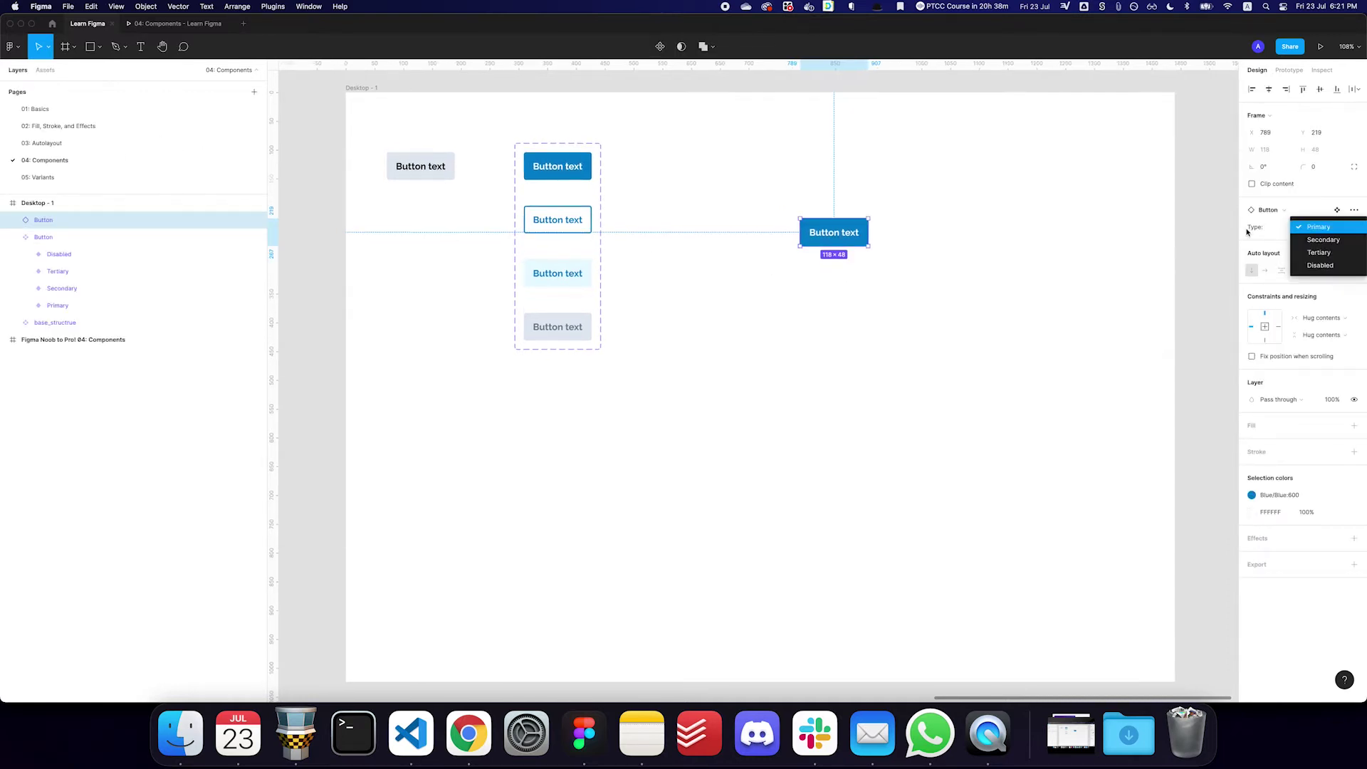
left_click(1336, 241)
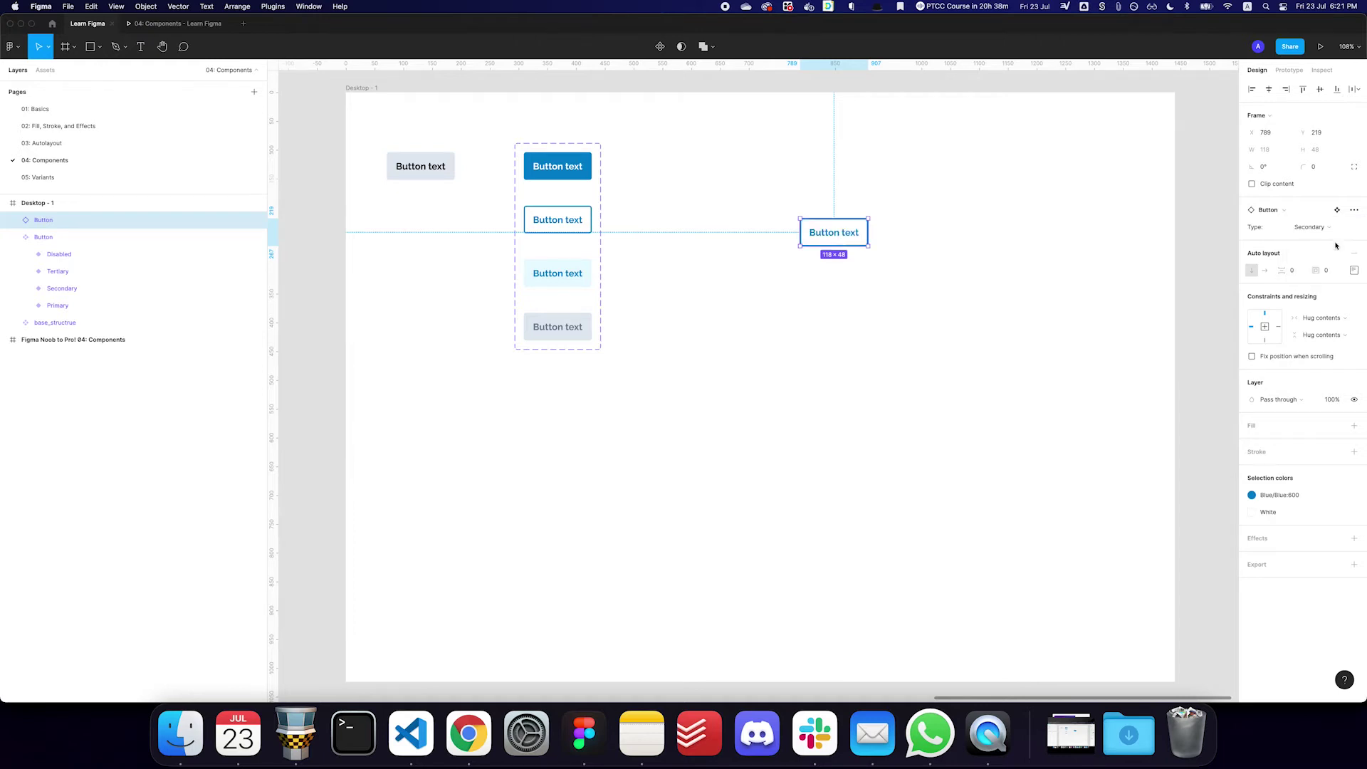
left_click(1329, 229)
left_click(1328, 238)
left_click(1314, 228)
left_click(1317, 243)
left_click(1066, 271)
left_click(854, 229)
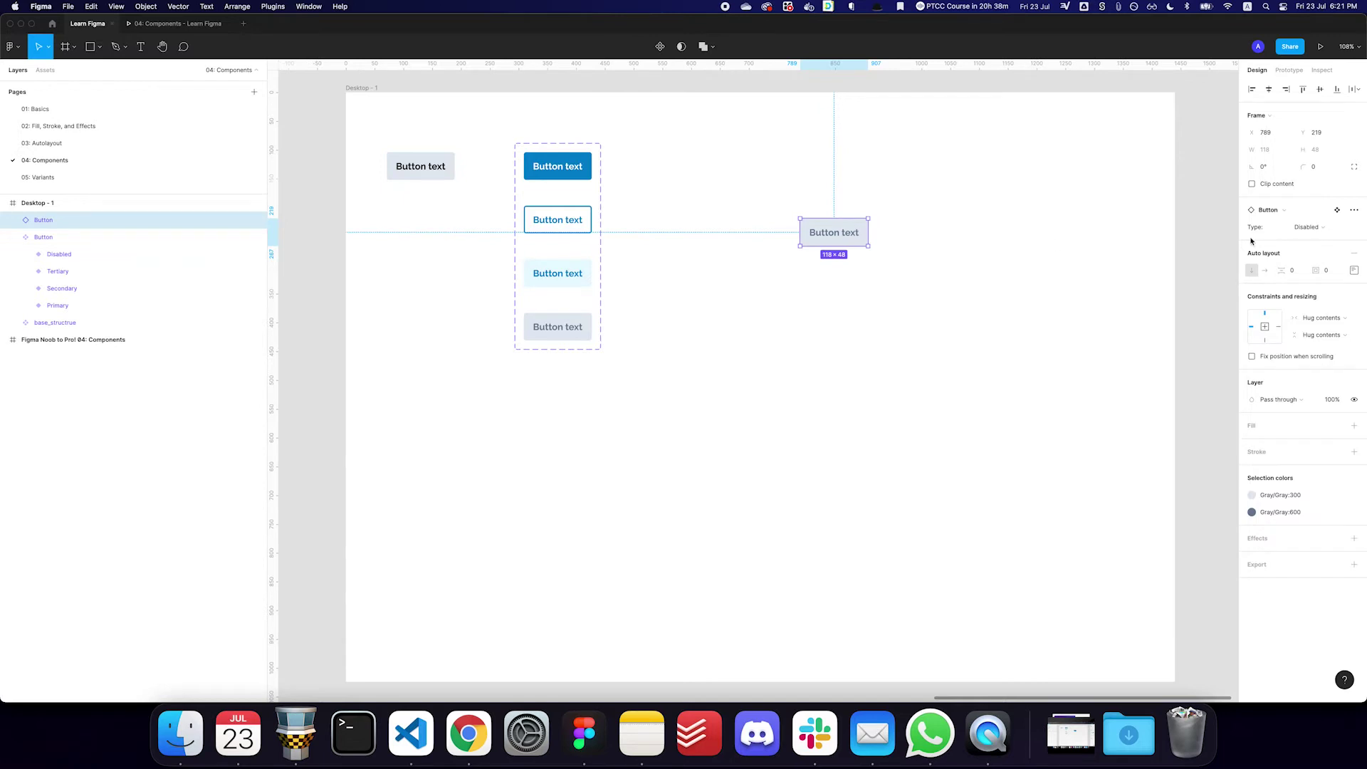
left_click(1303, 232)
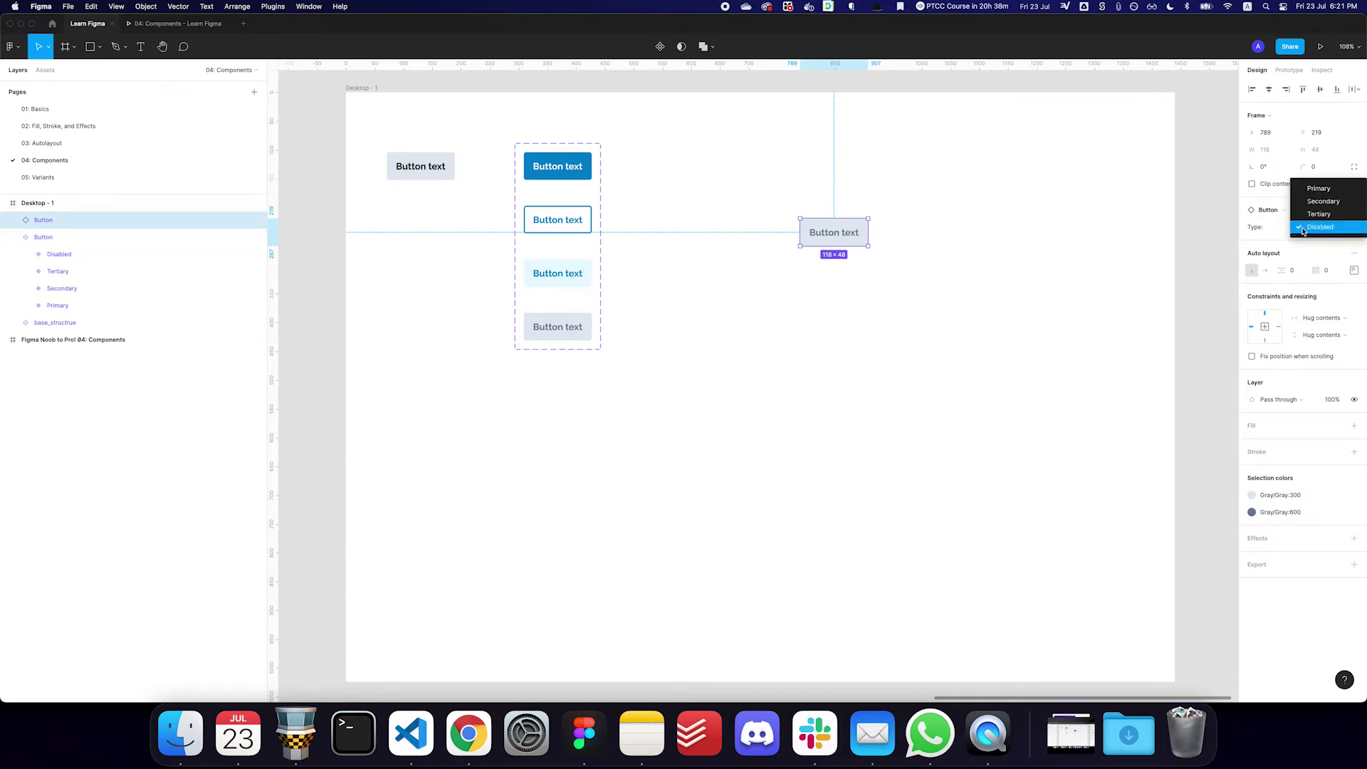
left_click(1317, 189)
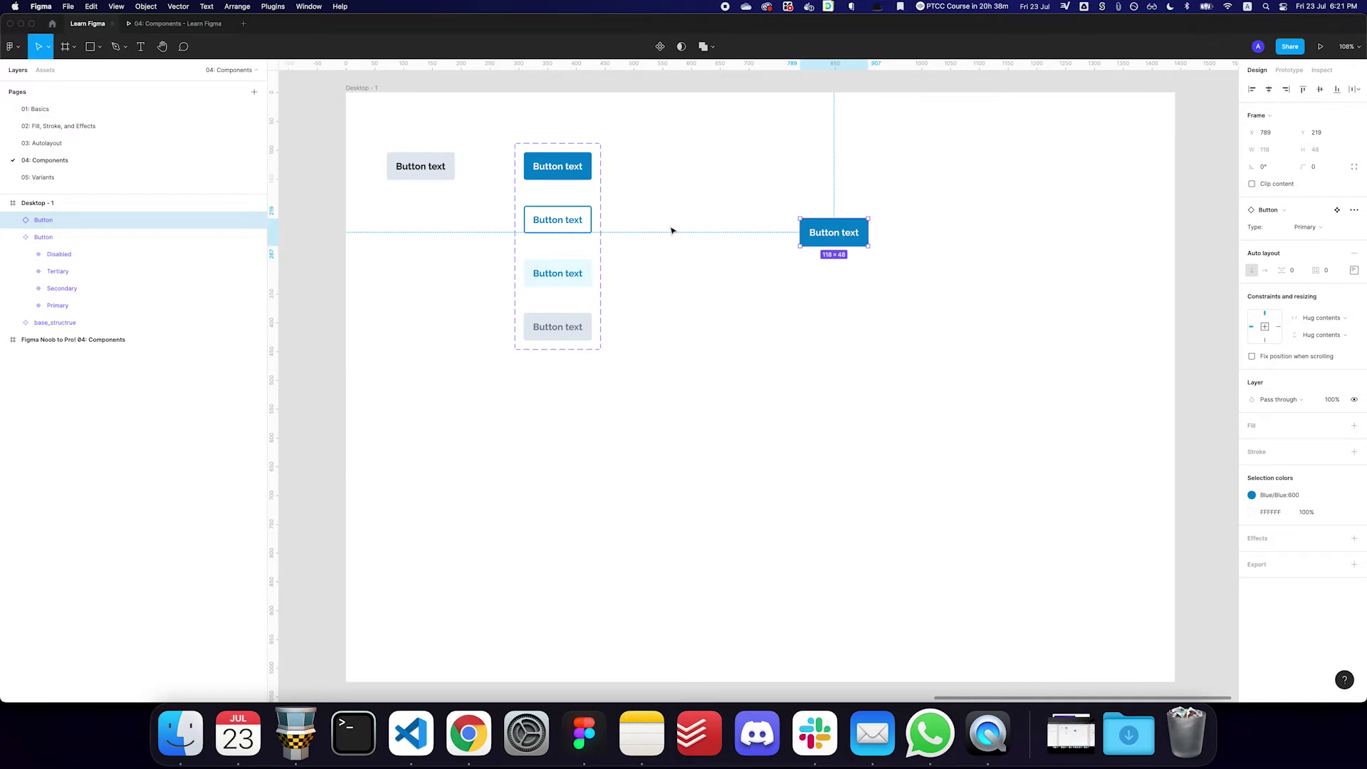
scroll(656, 233, "up", 1)
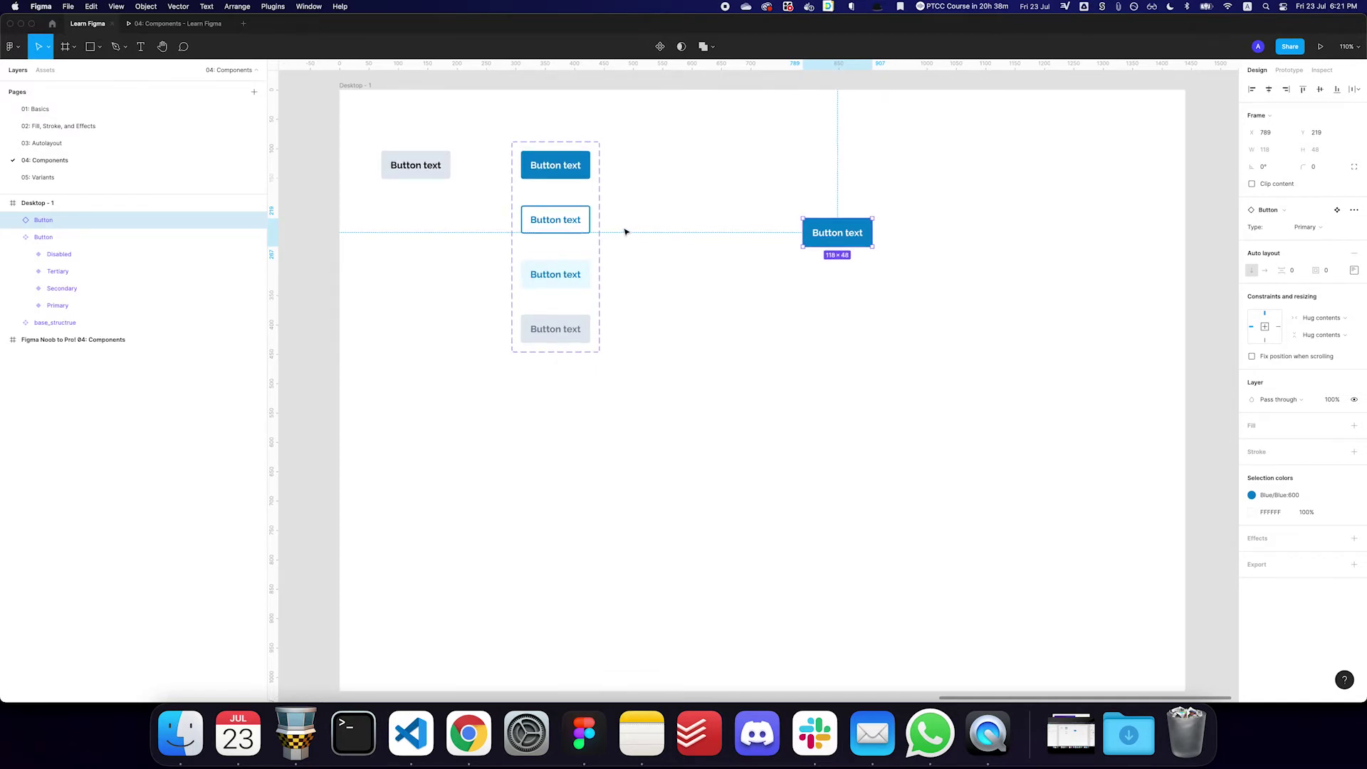
key("Delete")
Move the Button component set horizontally farther away from the gray base component
left_click(424, 176)
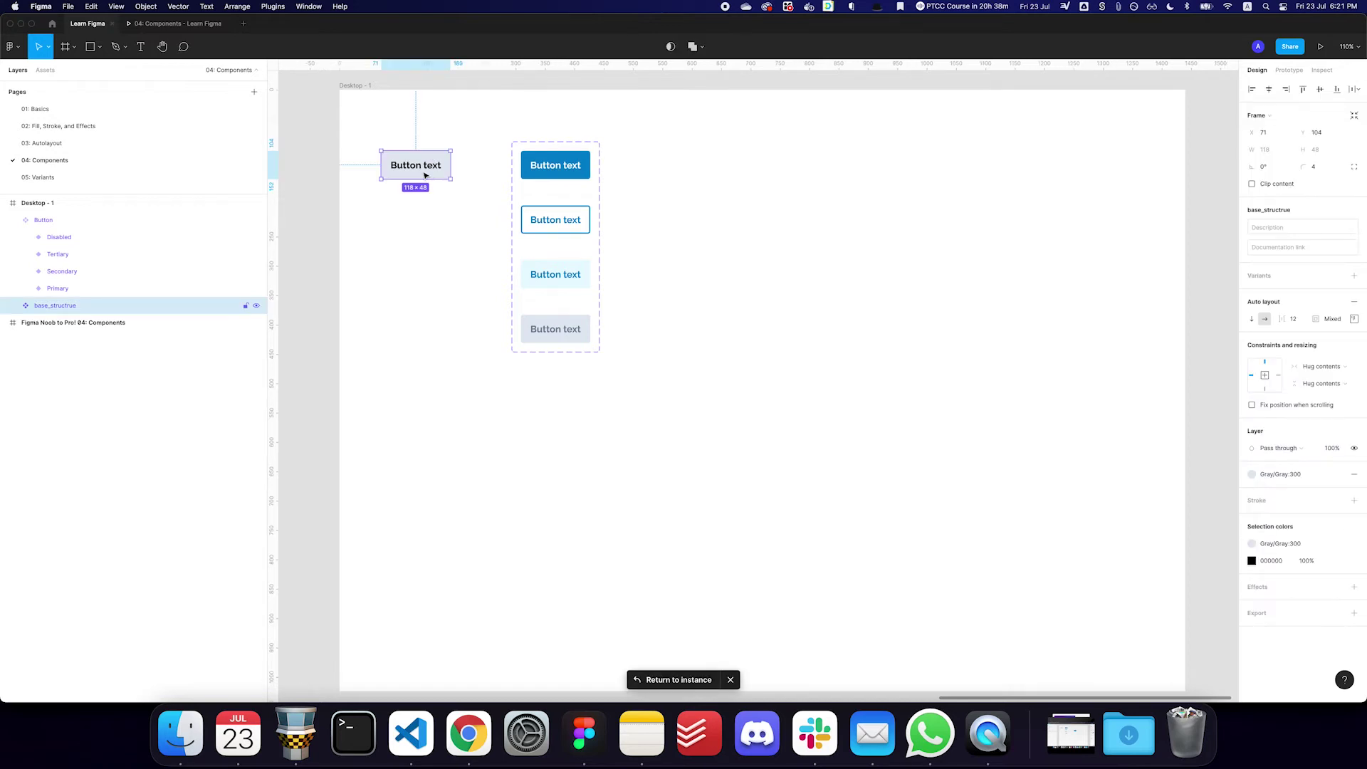
left_click_drag(599, 190, 665, 191)
Rename the gray base component as base_structrue/medium
left_click(424, 178)
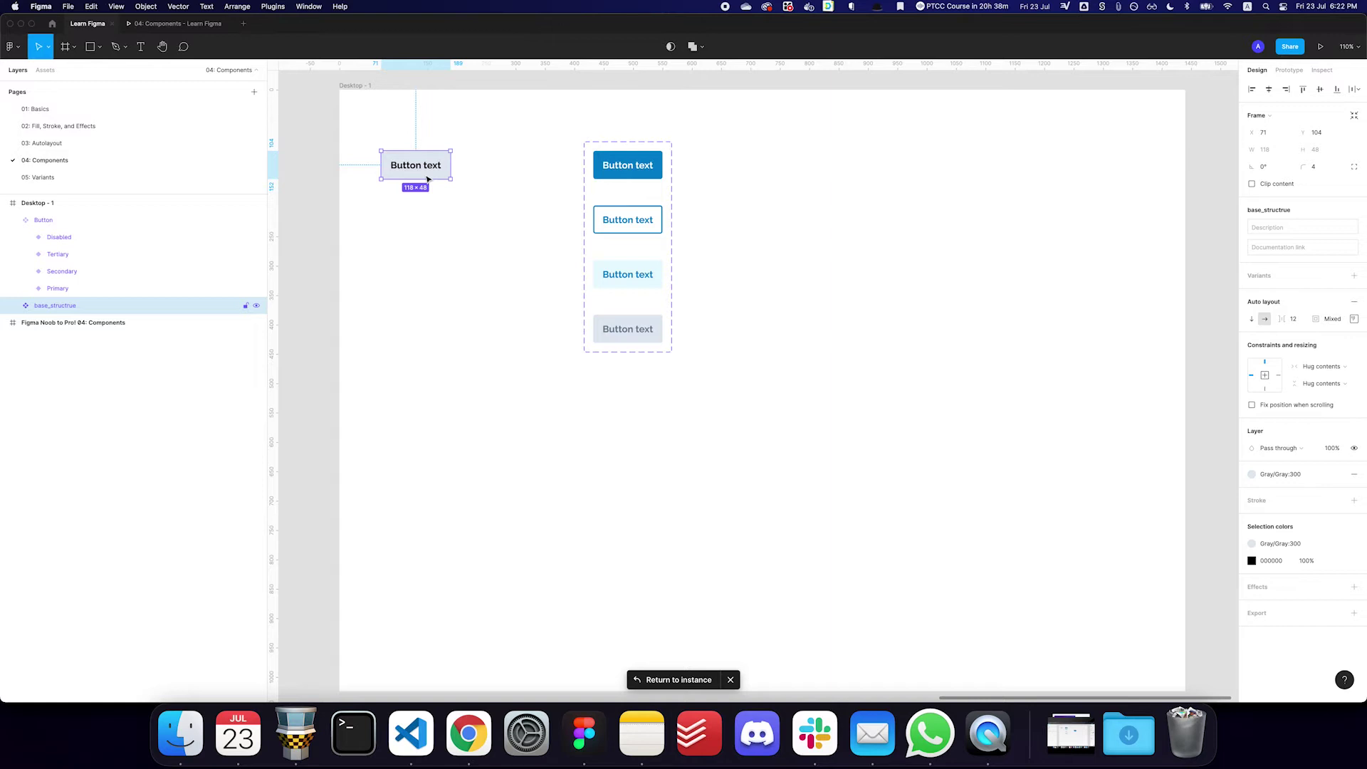
key("super+r")
key("Right")
type("/")
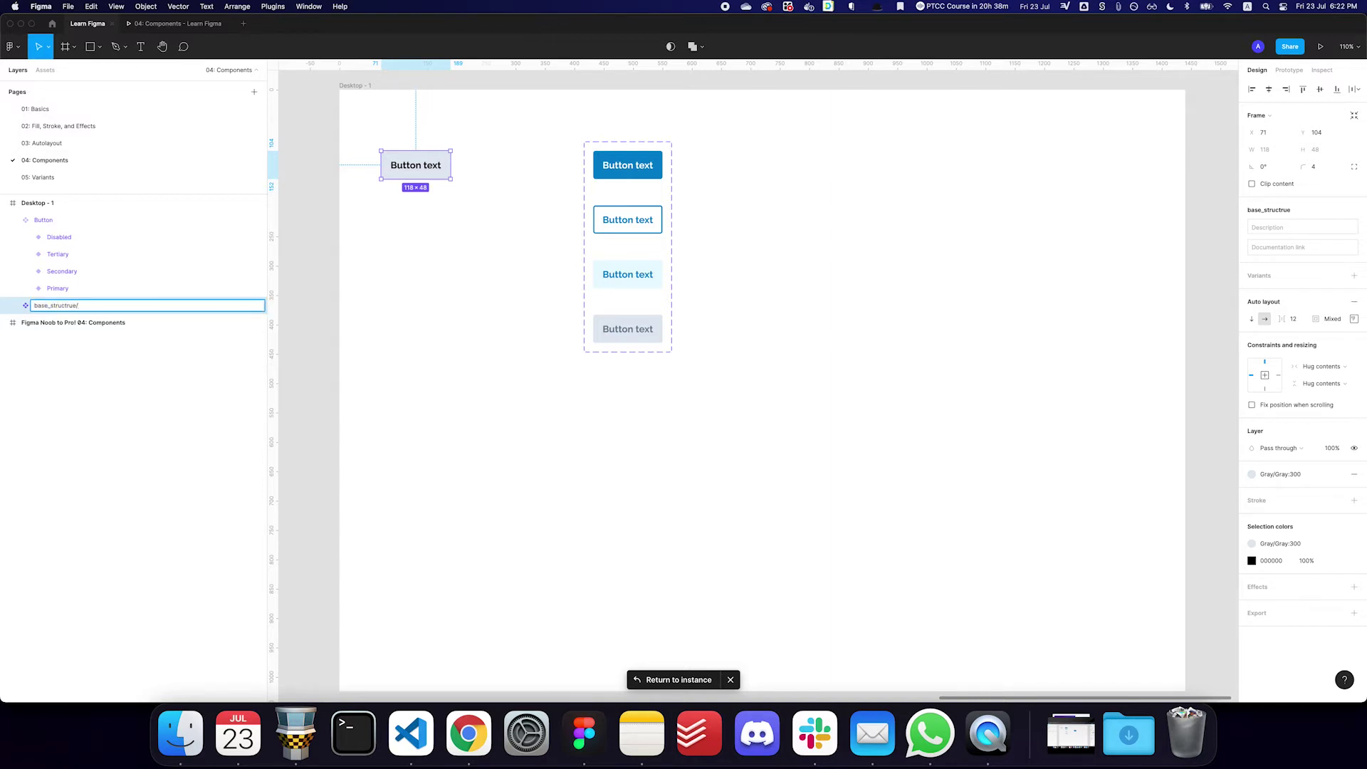
type("medium")
key("Return")
Duplicate the medium base button directly below it and make the copy a separate component named base_structrue/large
left_click_drag(427, 168, 430, 212)
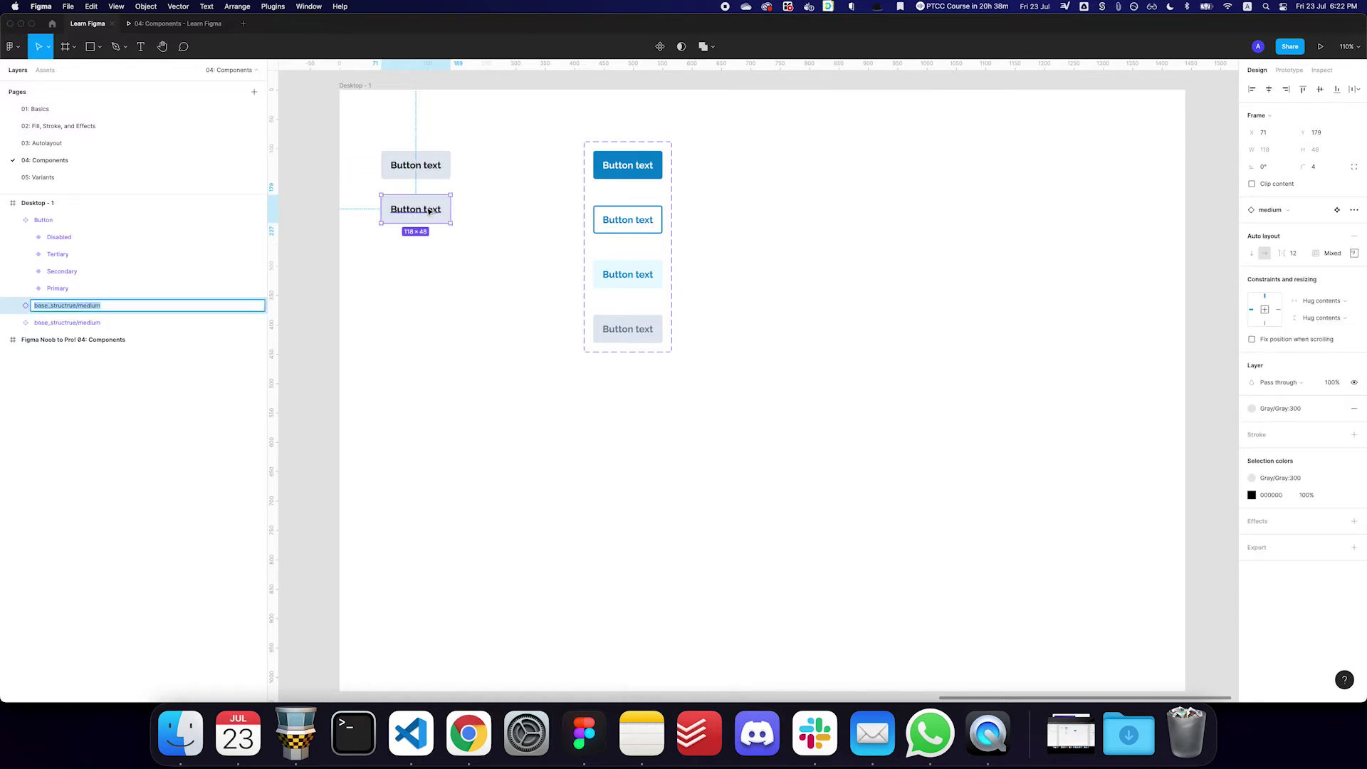
key("super+alt+k")
key("super+r")
key("Right")
key("alt+shift+Left")
type("large")
key("Return")
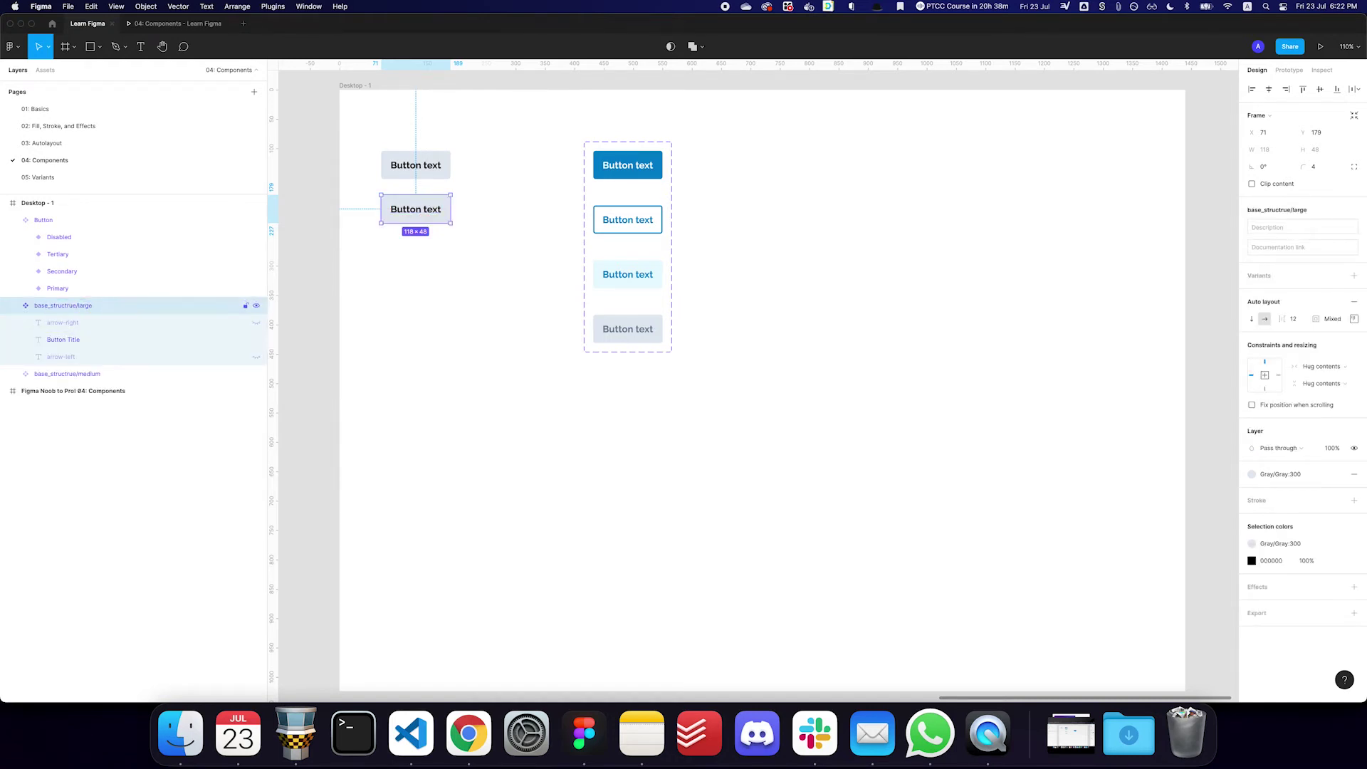
Set the left and right auto layout padding of the base_structrue/large component to 20
left_click(1355, 320)
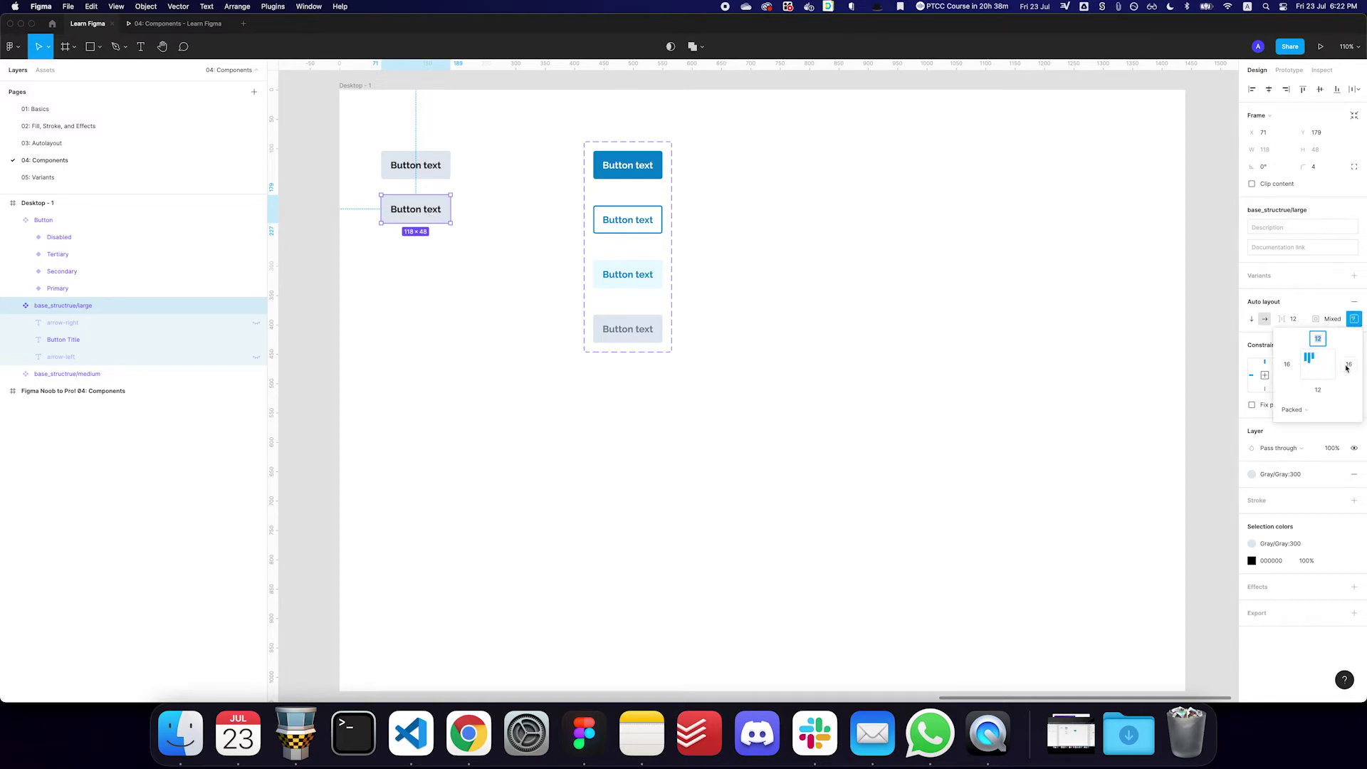
left_click(1287, 364)
type("20")
key("Tab")
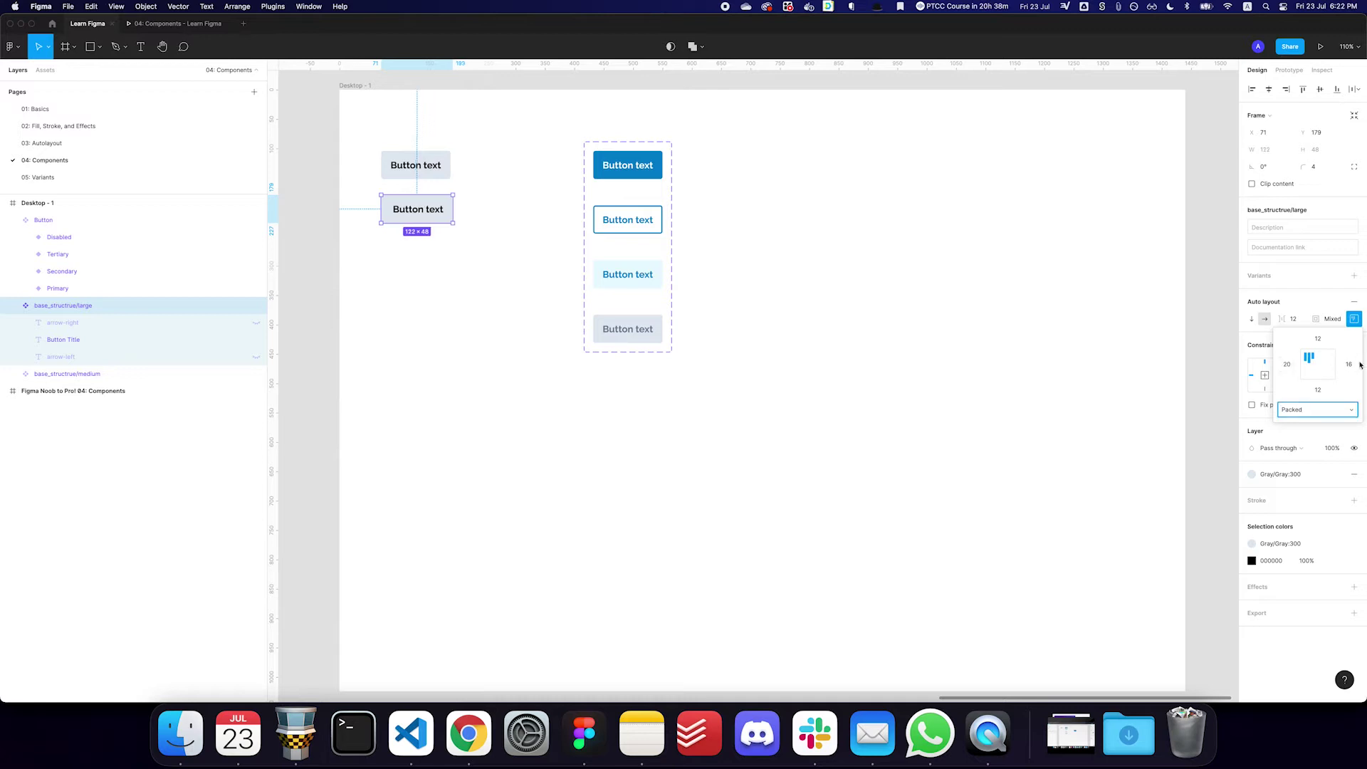
type("20")
key("Return")
Set the top and bottom auto layout padding of the base_structrue/large component to 16
left_click(1318, 339)
type("16")
key("Tab")
key("Tab")
type("16")
key("Return")
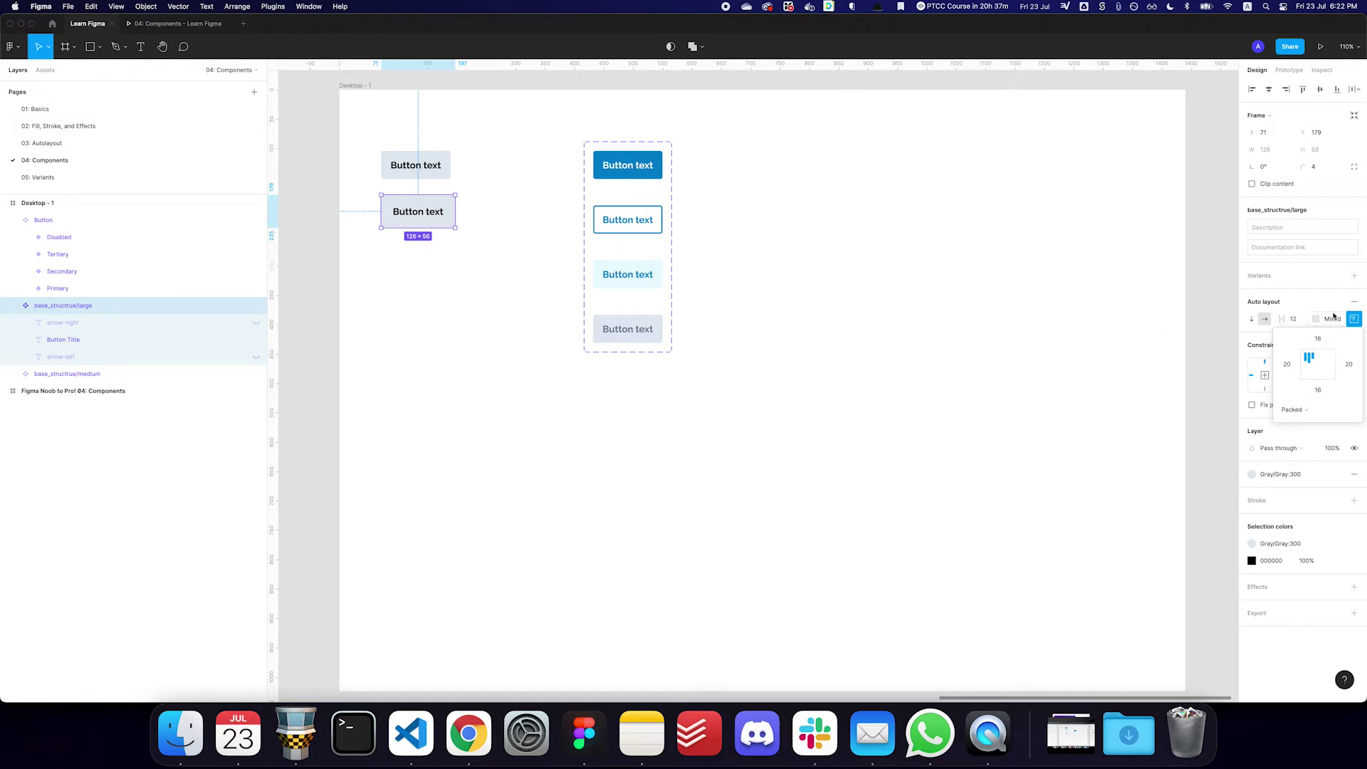
key("Escape")
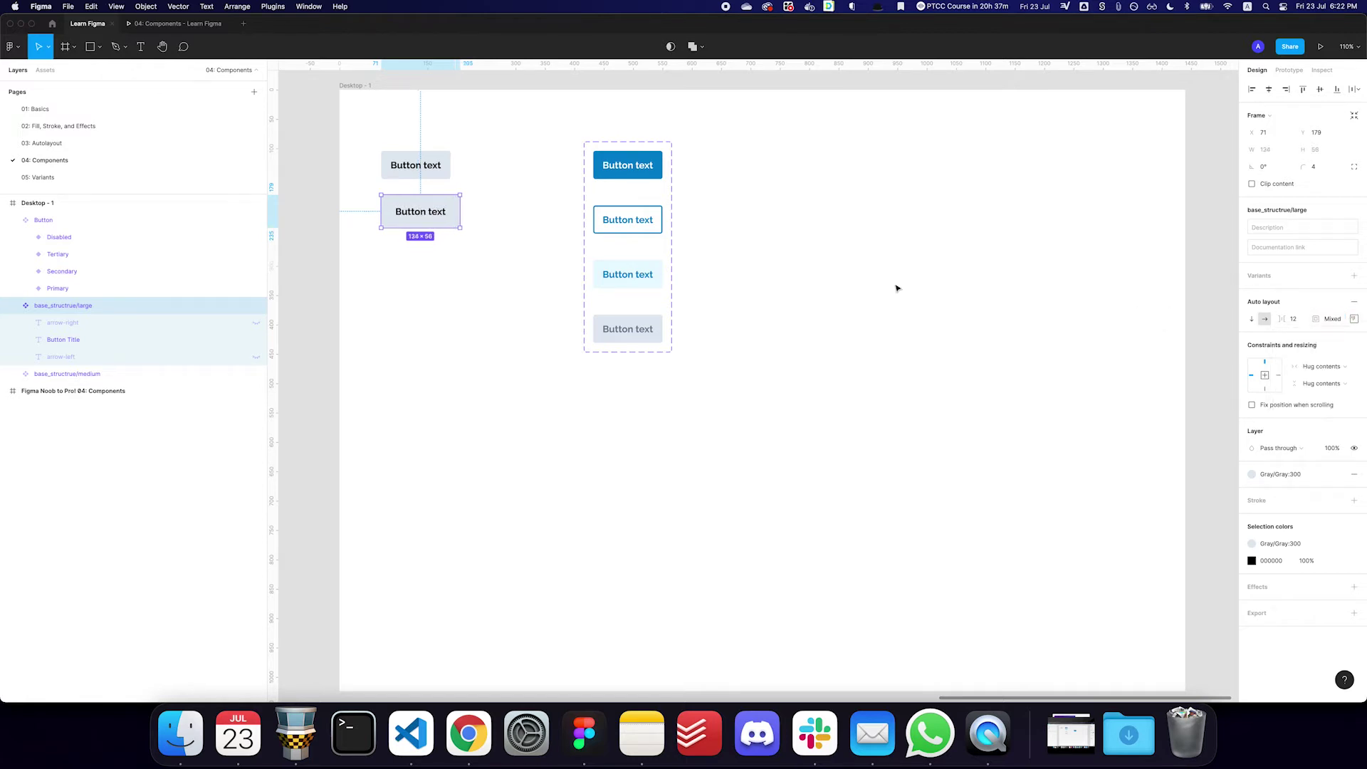
Increase the font size of all text layers inside base_structrue/large to 18
key("Return")
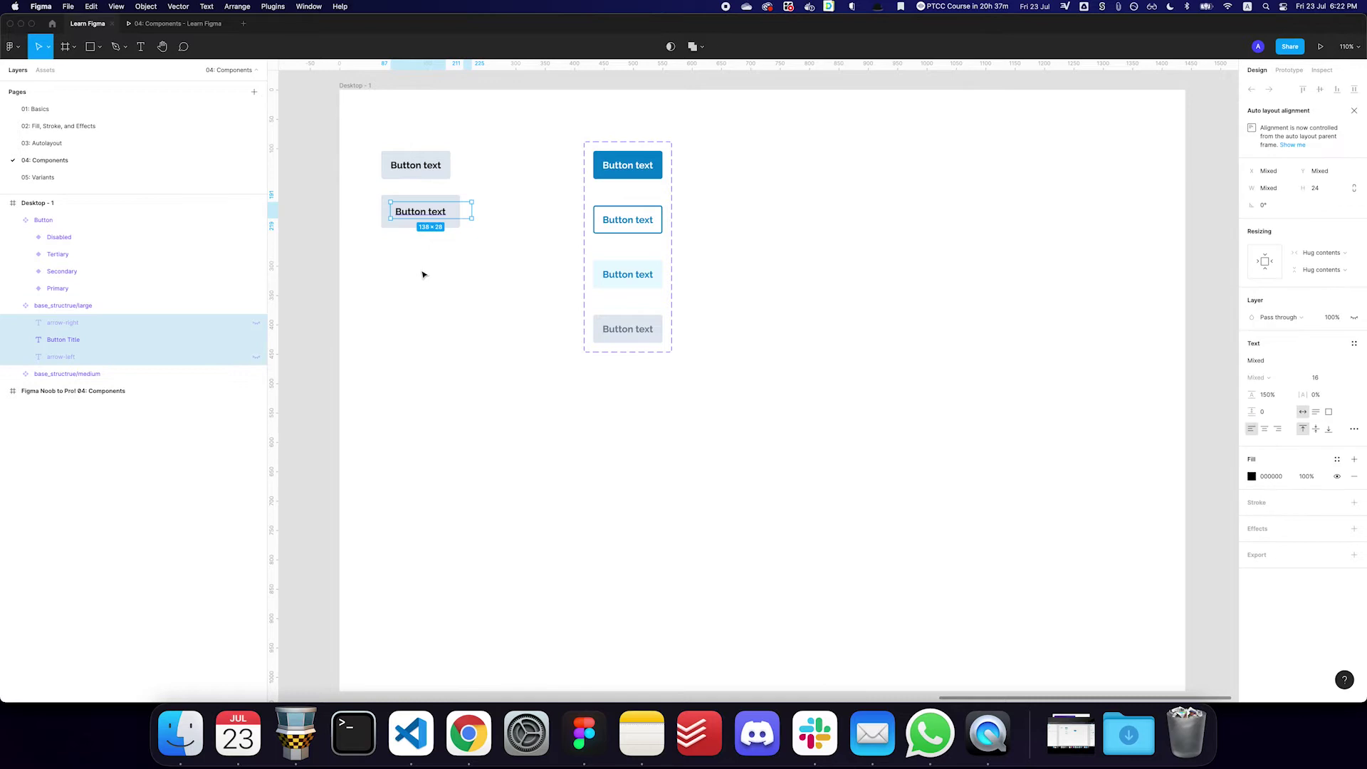
left_click(1328, 386)
key("Up")
key("Up")
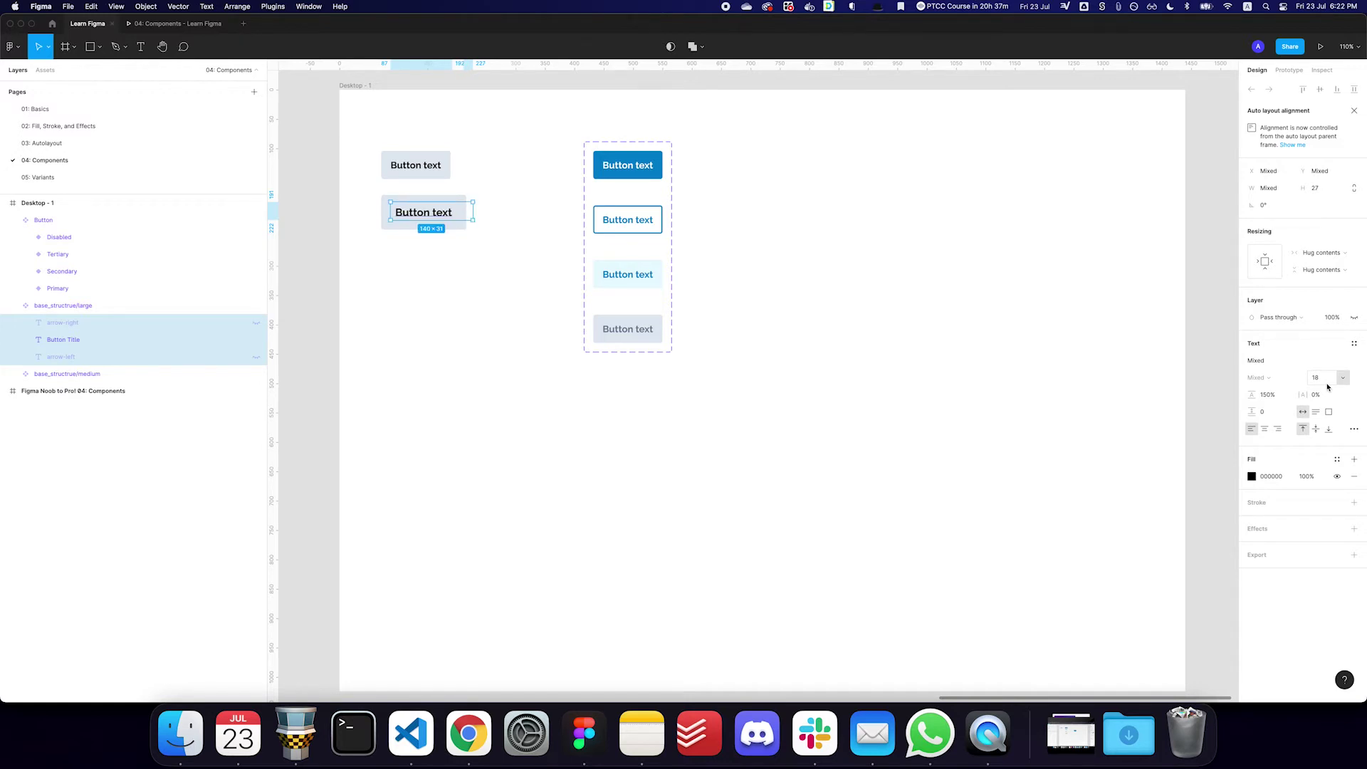
Combine the medium and large base components as variants and add a third variant named small
left_click(442, 221)
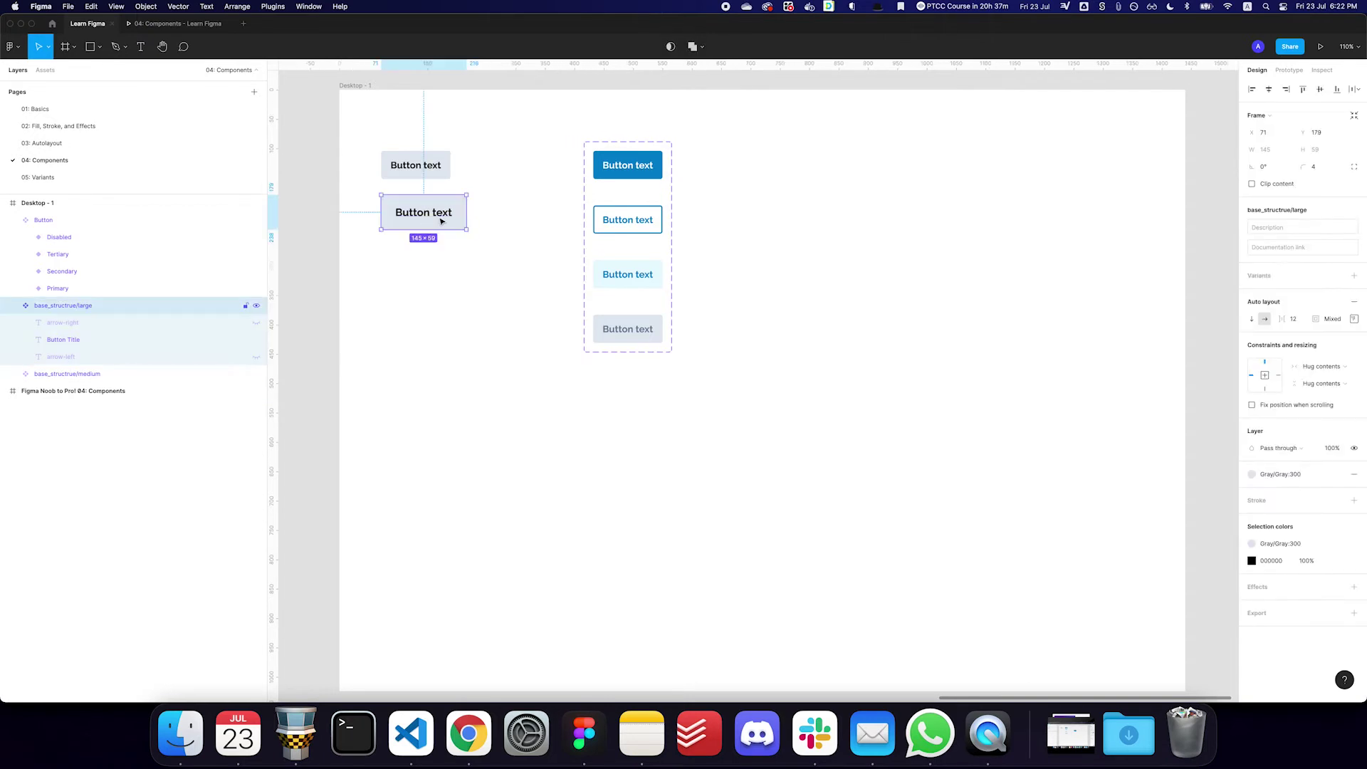
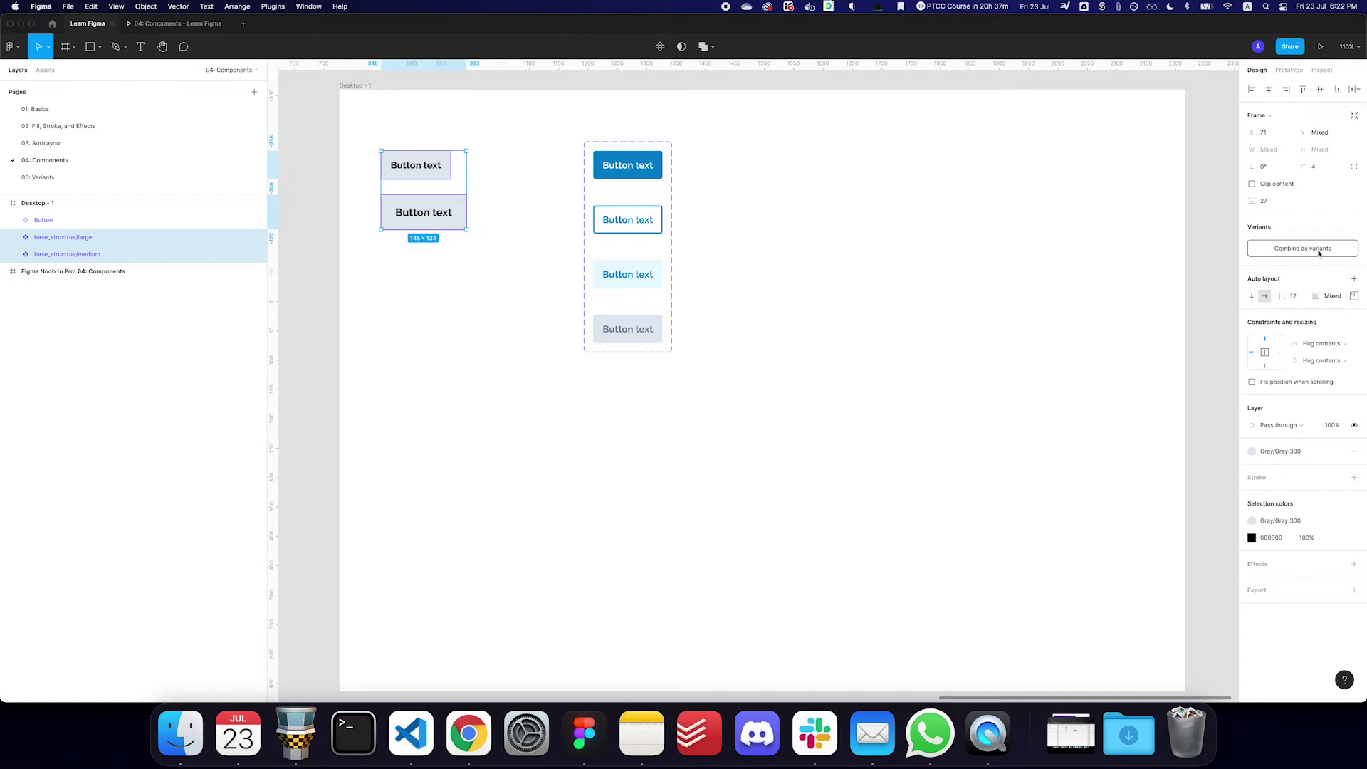
left_click(1319, 252)
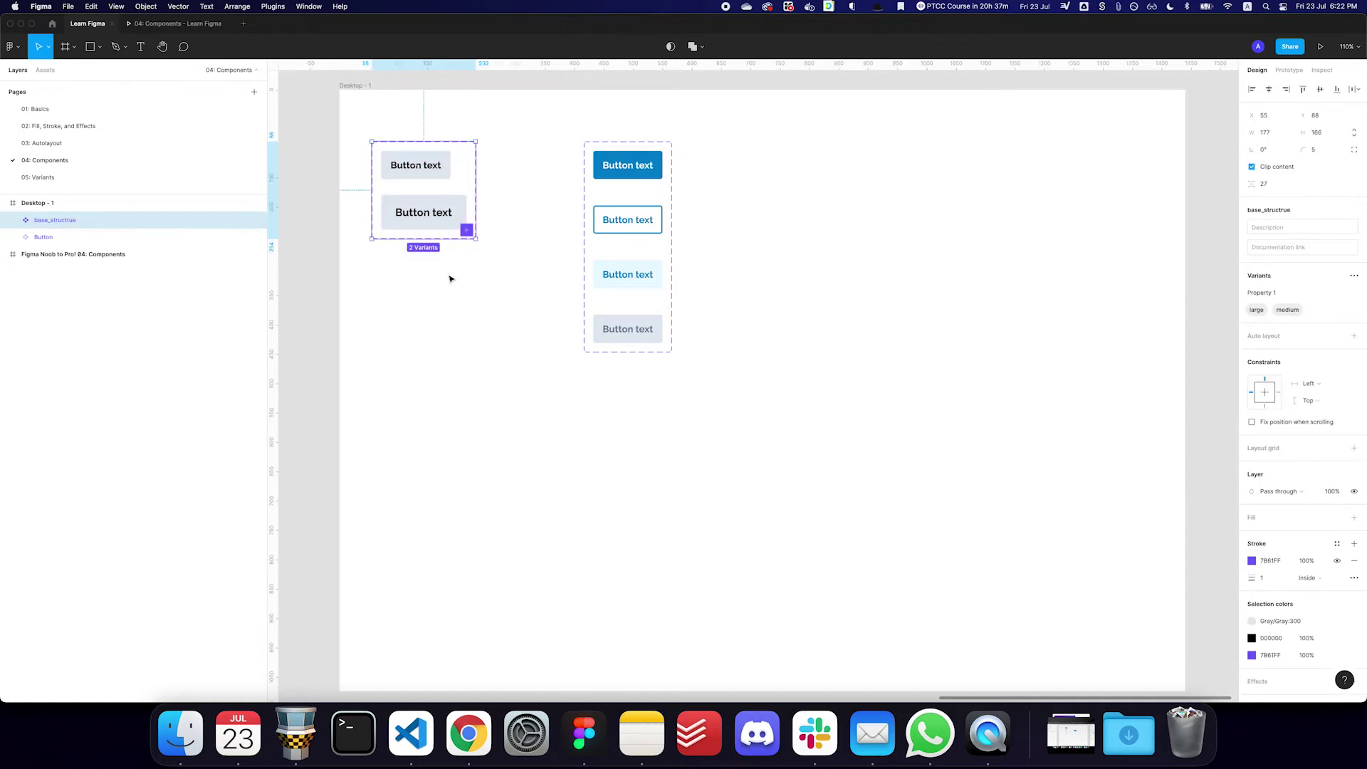
left_click(468, 230)
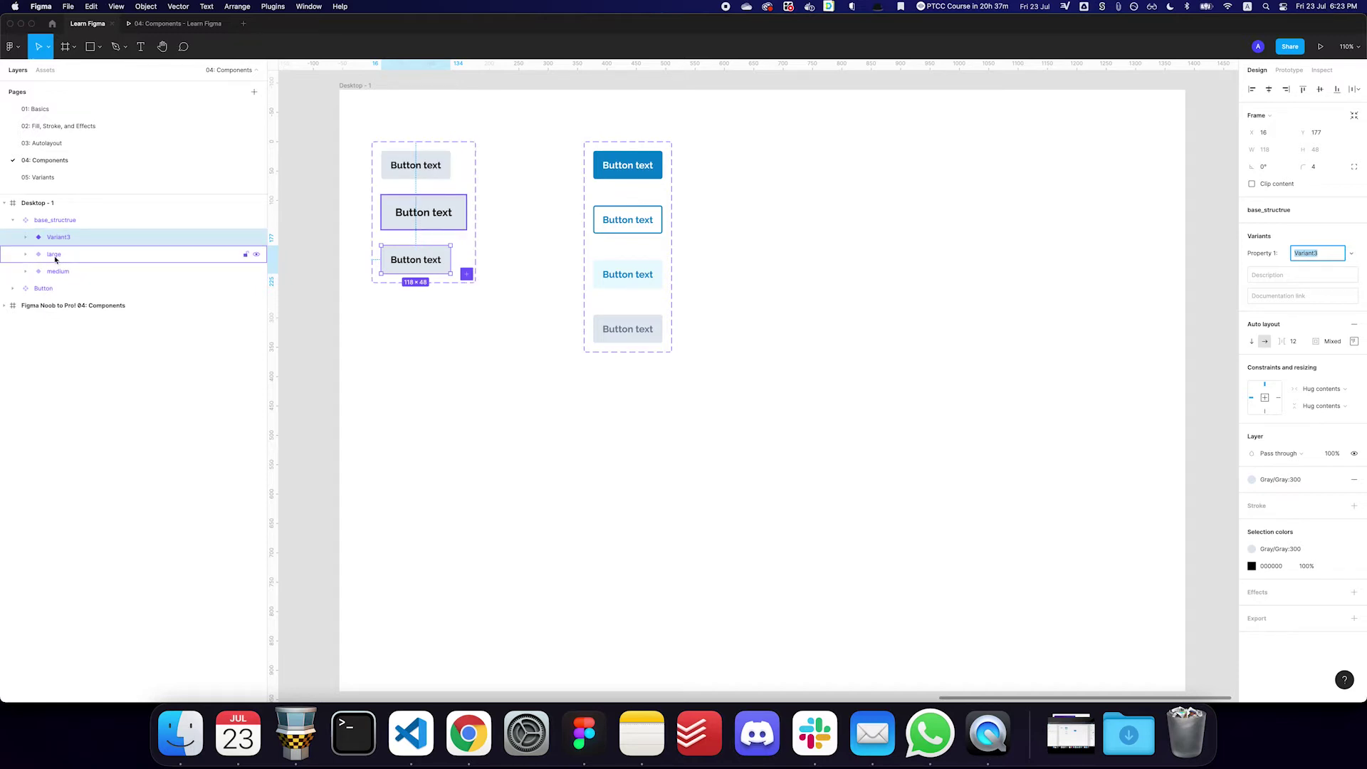
type("small")
key("Return")
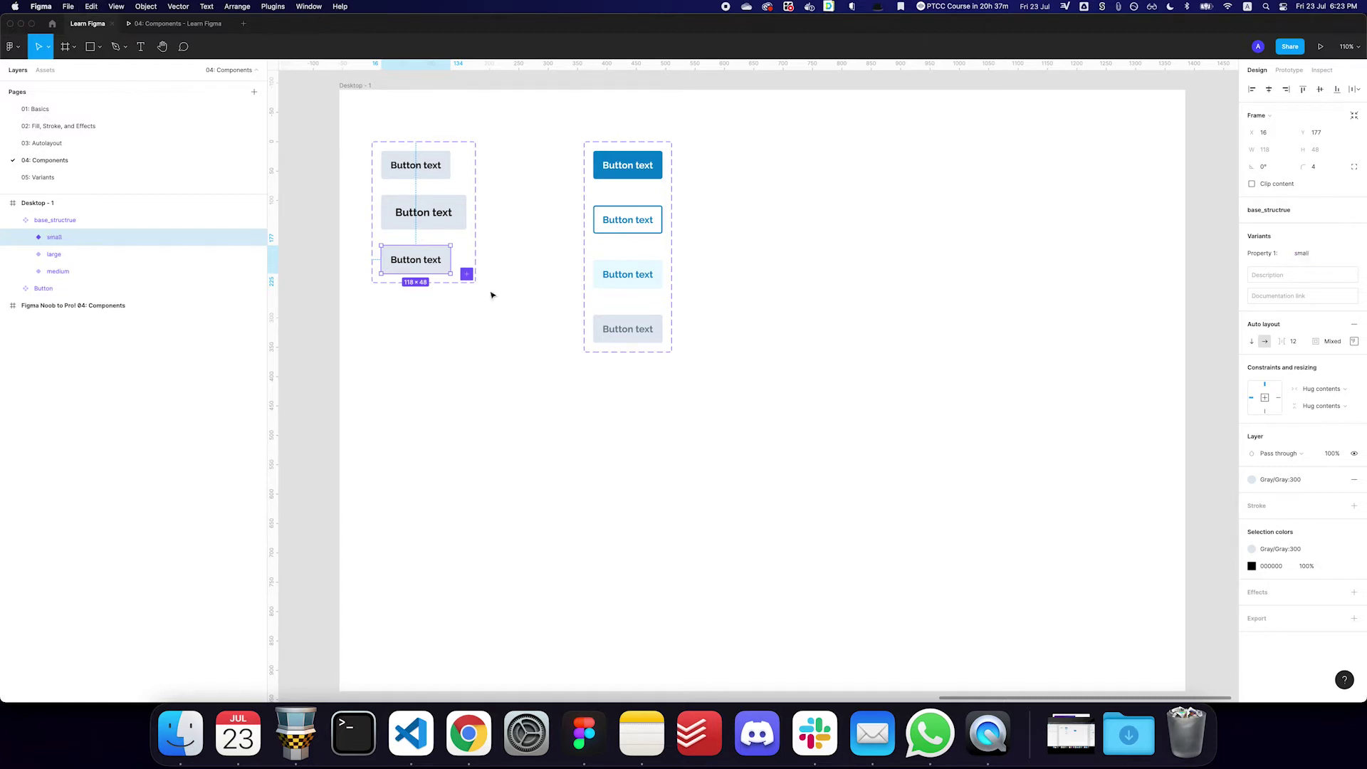
Set the small variant's auto layout padding to 8 vertically and 12 horizontally
left_click(1354, 341)
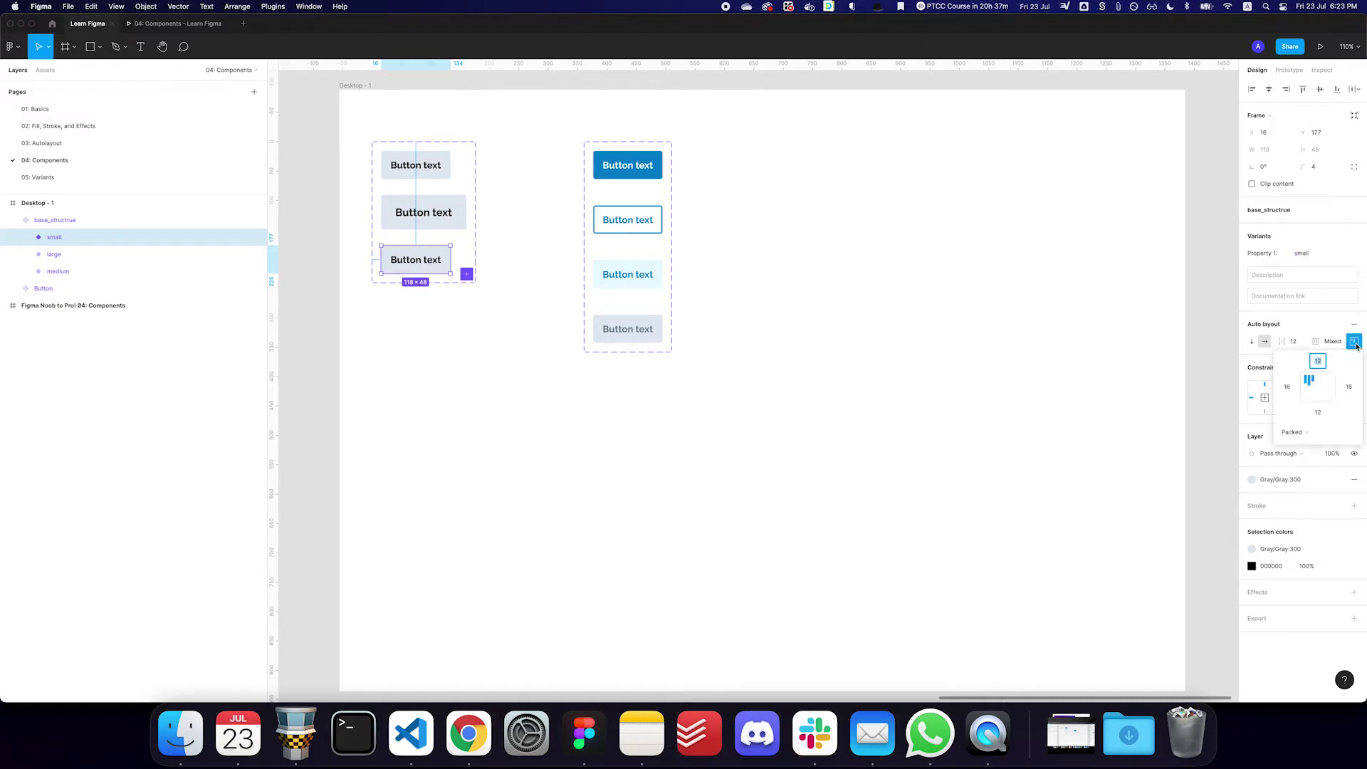
left_click(1331, 342)
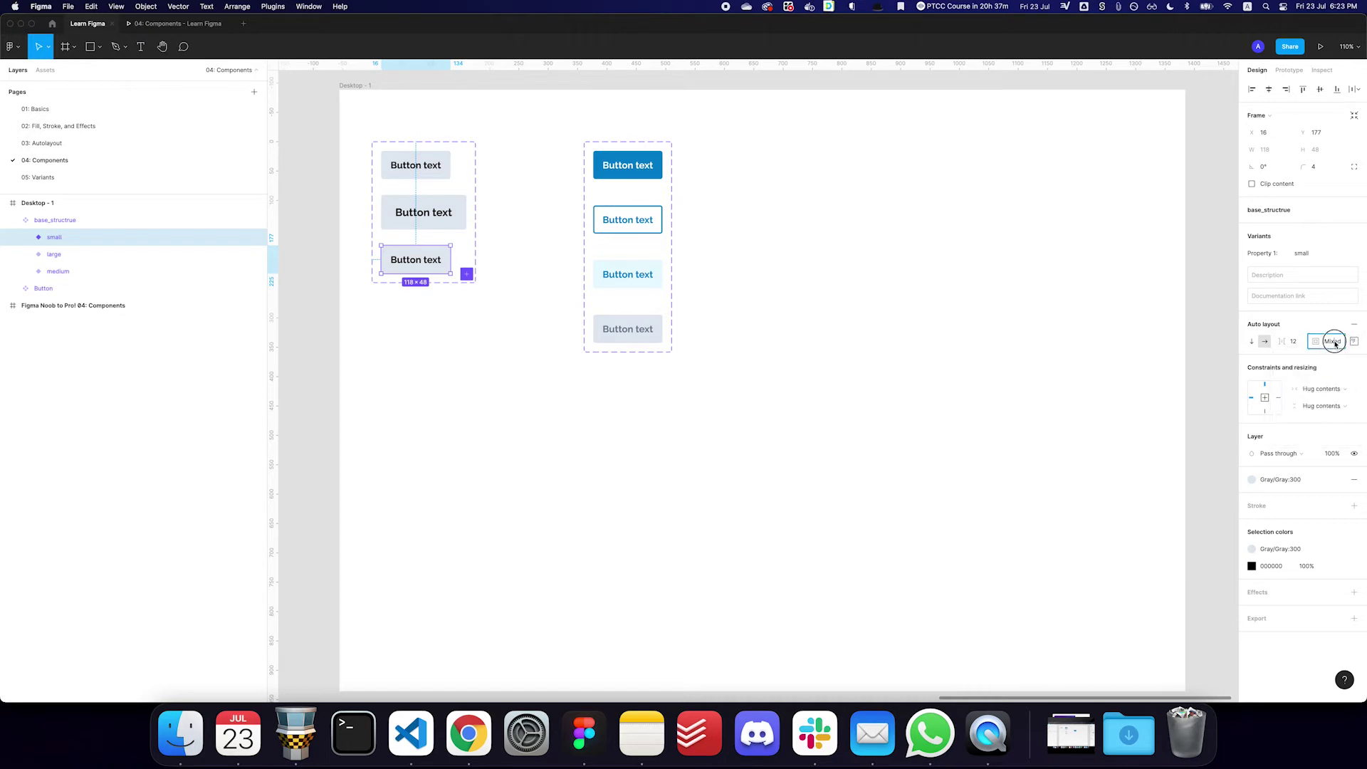
type("8,1")
key("Return")
left_click(1328, 344)
type("8,12")
key("Return")
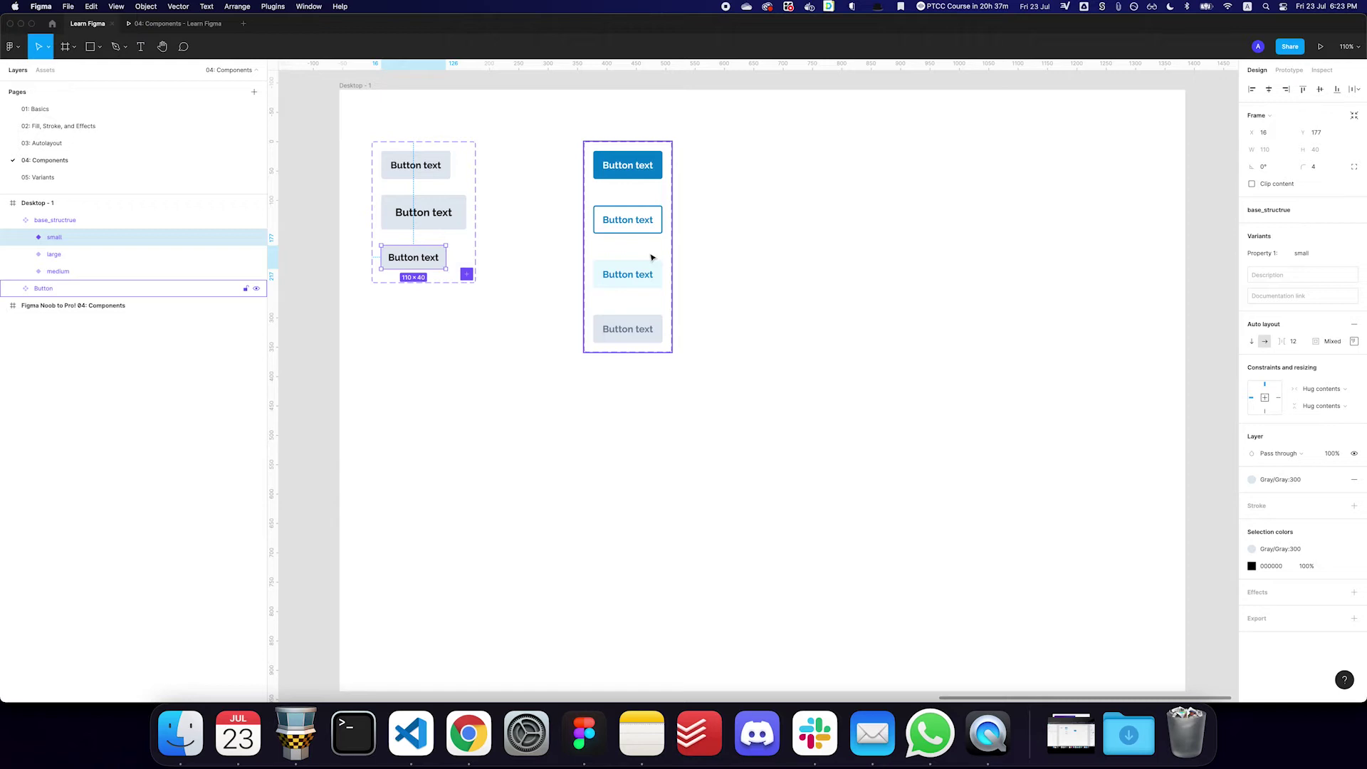
Reduce the font size of all text layers inside the small variant to 14
key("Return")
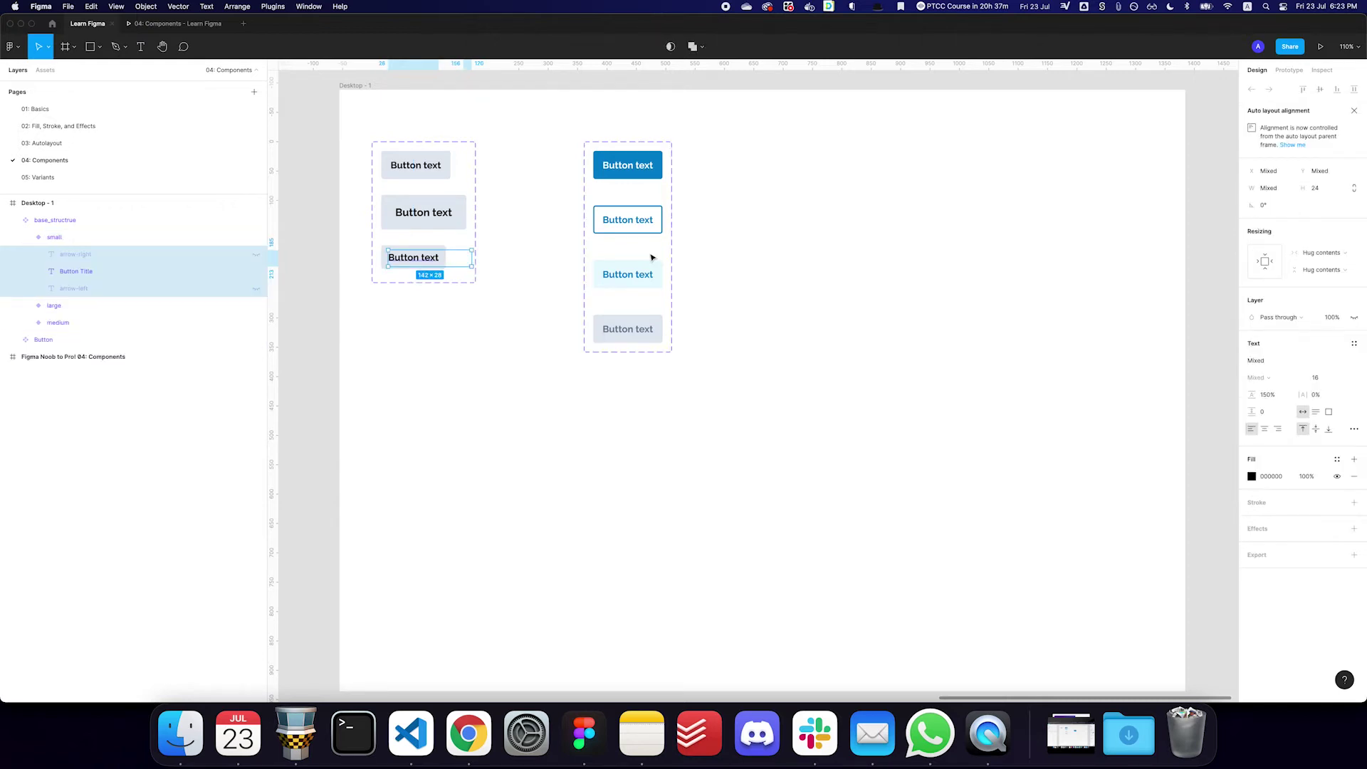
key("super+shift+comma")
key("super+shift+comma")
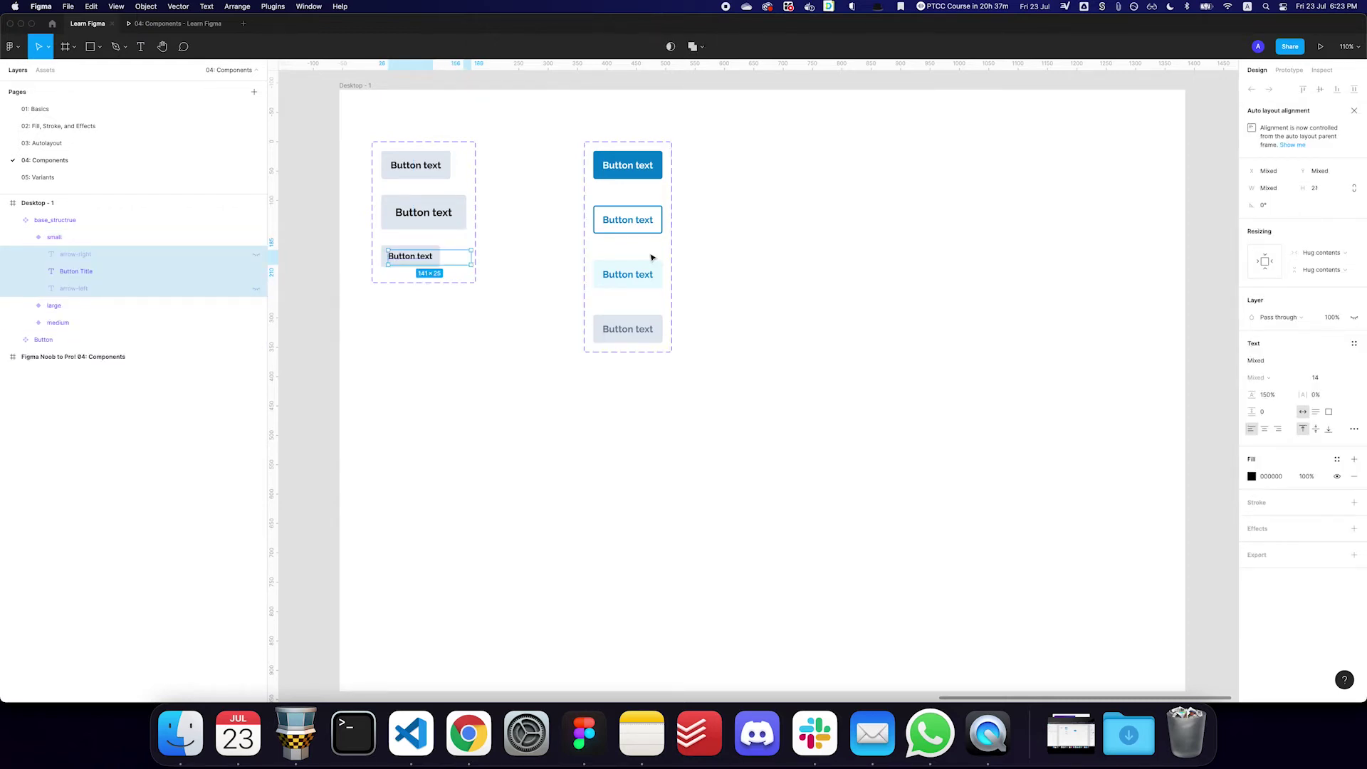
Add a fourth variant to the base_structrue set, based on the small one, and name it XSmall
scroll(576, 205, "left", 10)
scroll(759, 263, "right", 5)
scroll(760, 262, "up", 2)
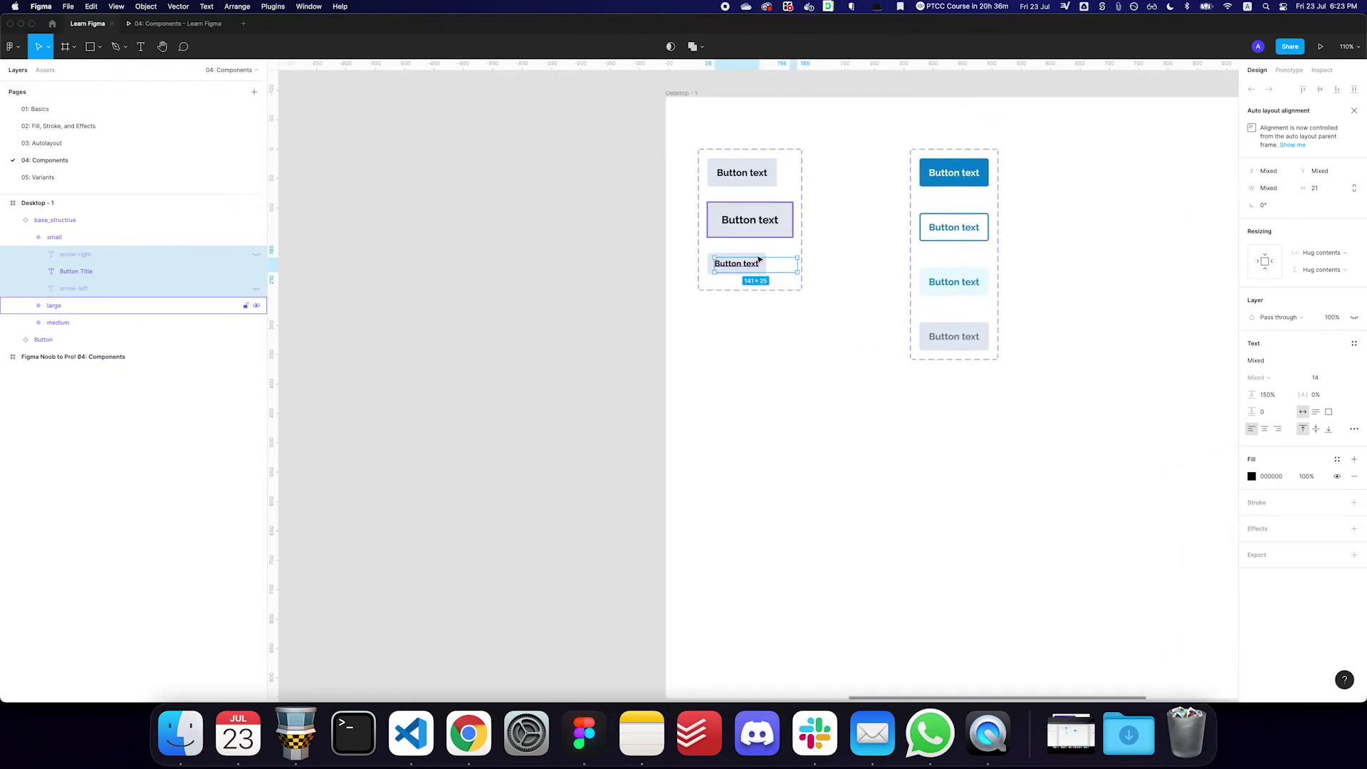
double_click(692, 288)
scroll(782, 287, "right", 3)
scroll(782, 287, "up", 1)
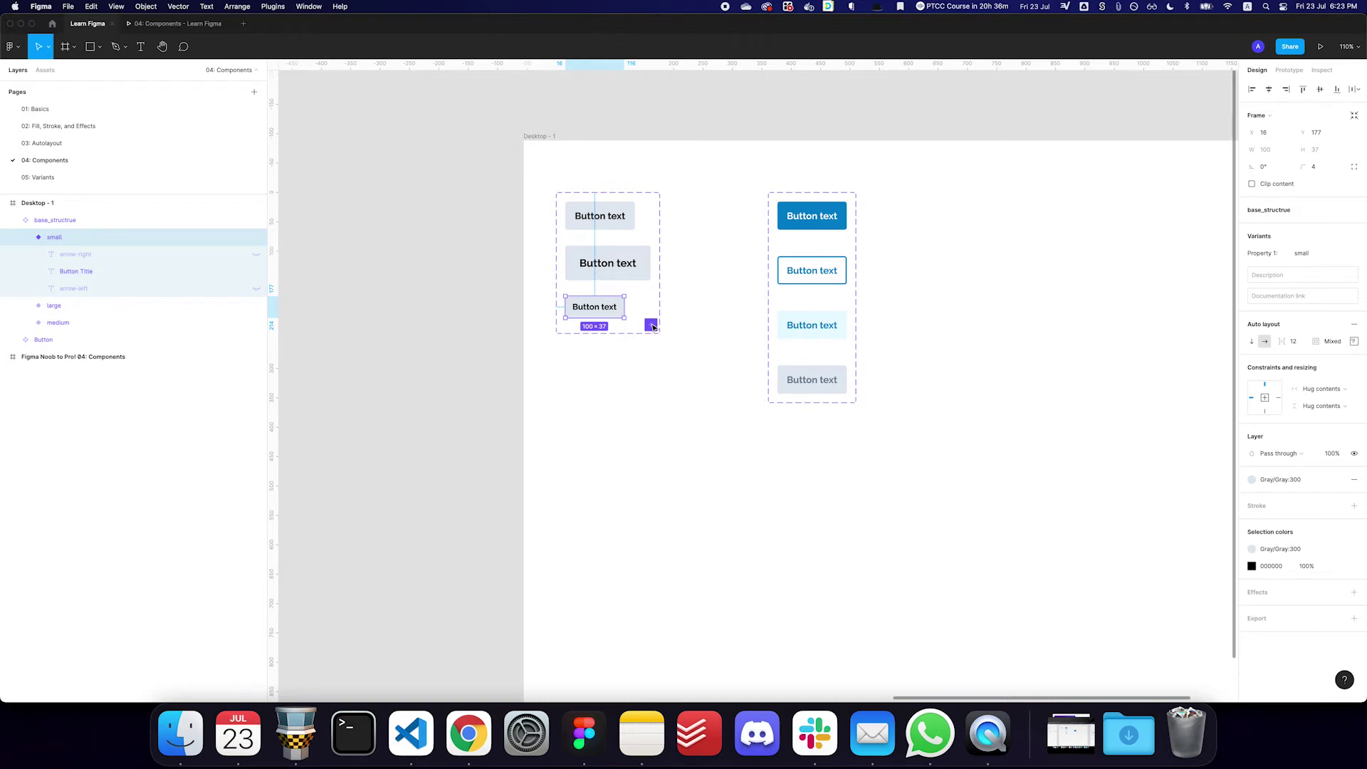
left_click(652, 326)
type("XSmall")
key("Return")
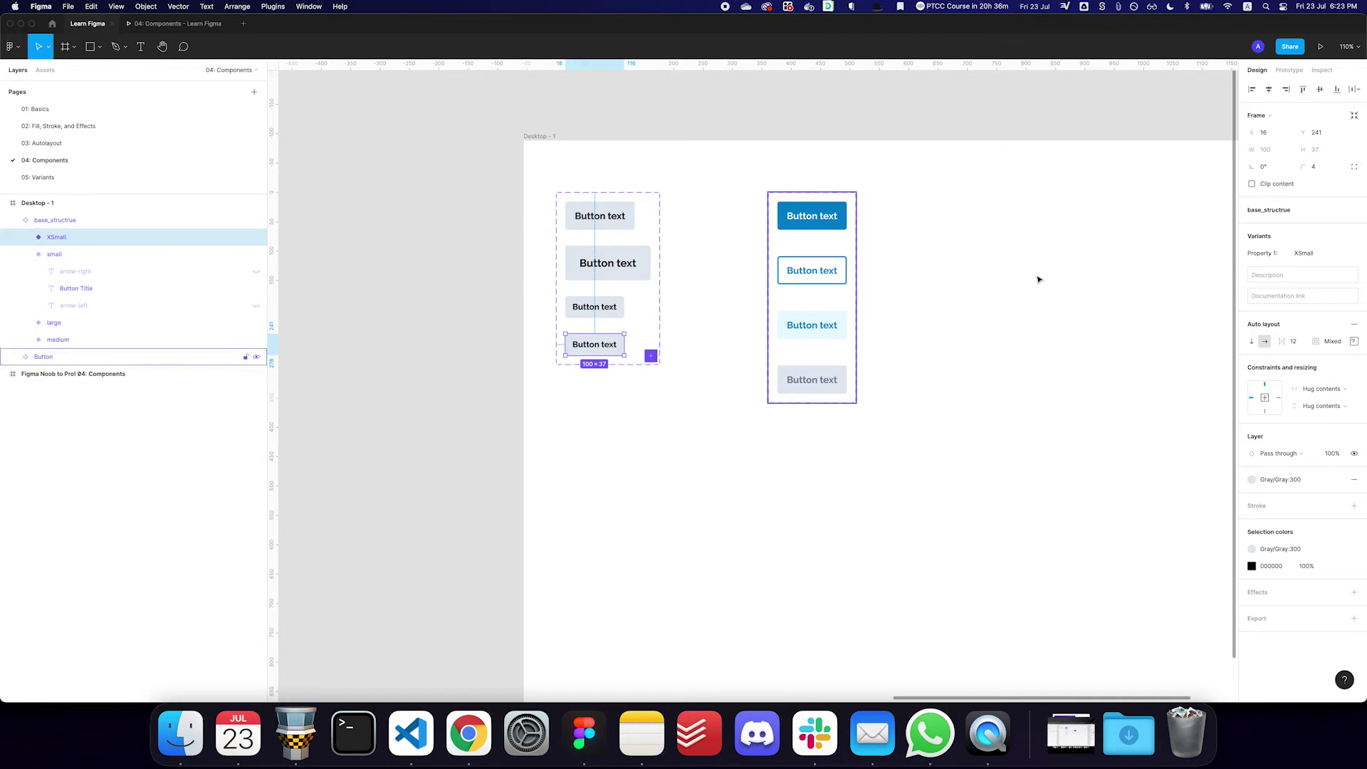
Rename the base_structrue set's variant property from Property 1 to Size
left_click(584, 412)
left_click(652, 364)
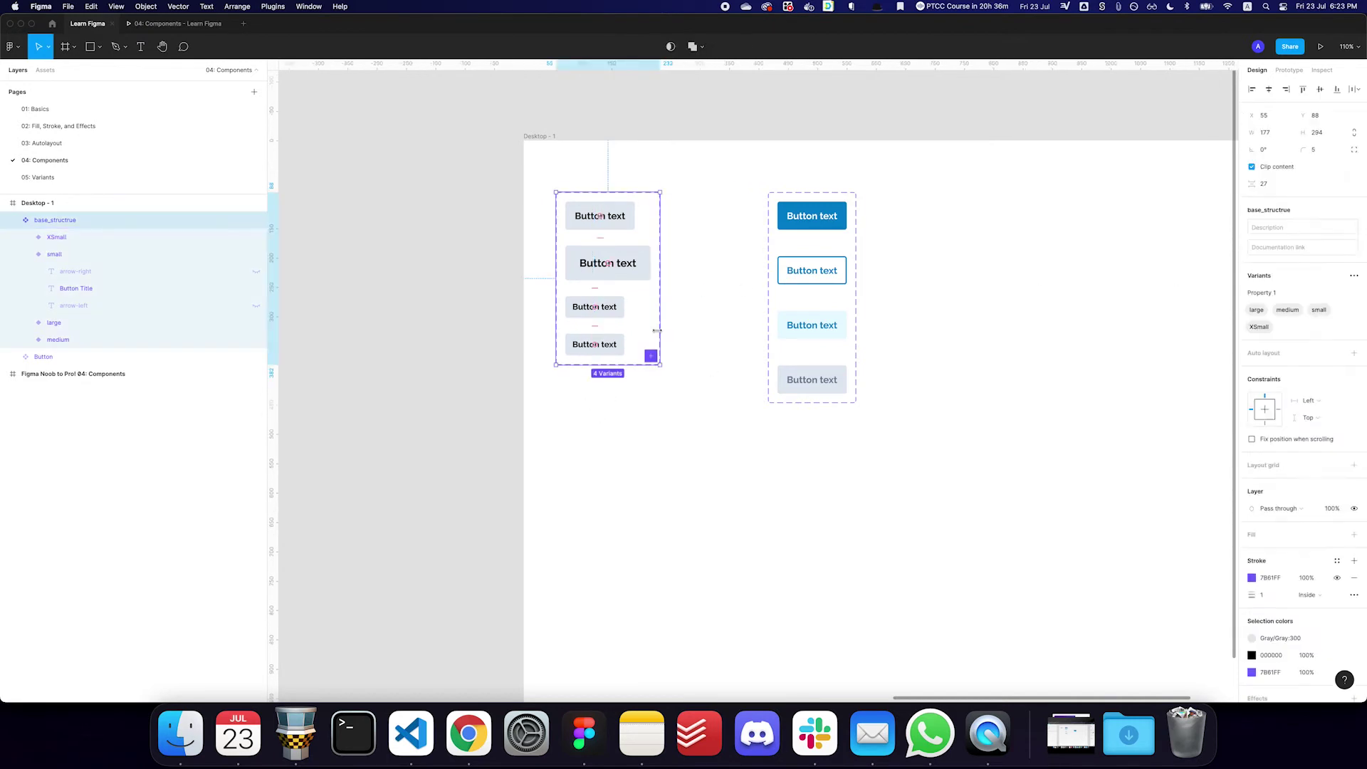
left_click(1262, 294)
left_click(1272, 292)
type("Size")
key("Return")
Set the XSmall variant's auto layout padding to 4 vertically and 10 horizontally
left_click(583, 345)
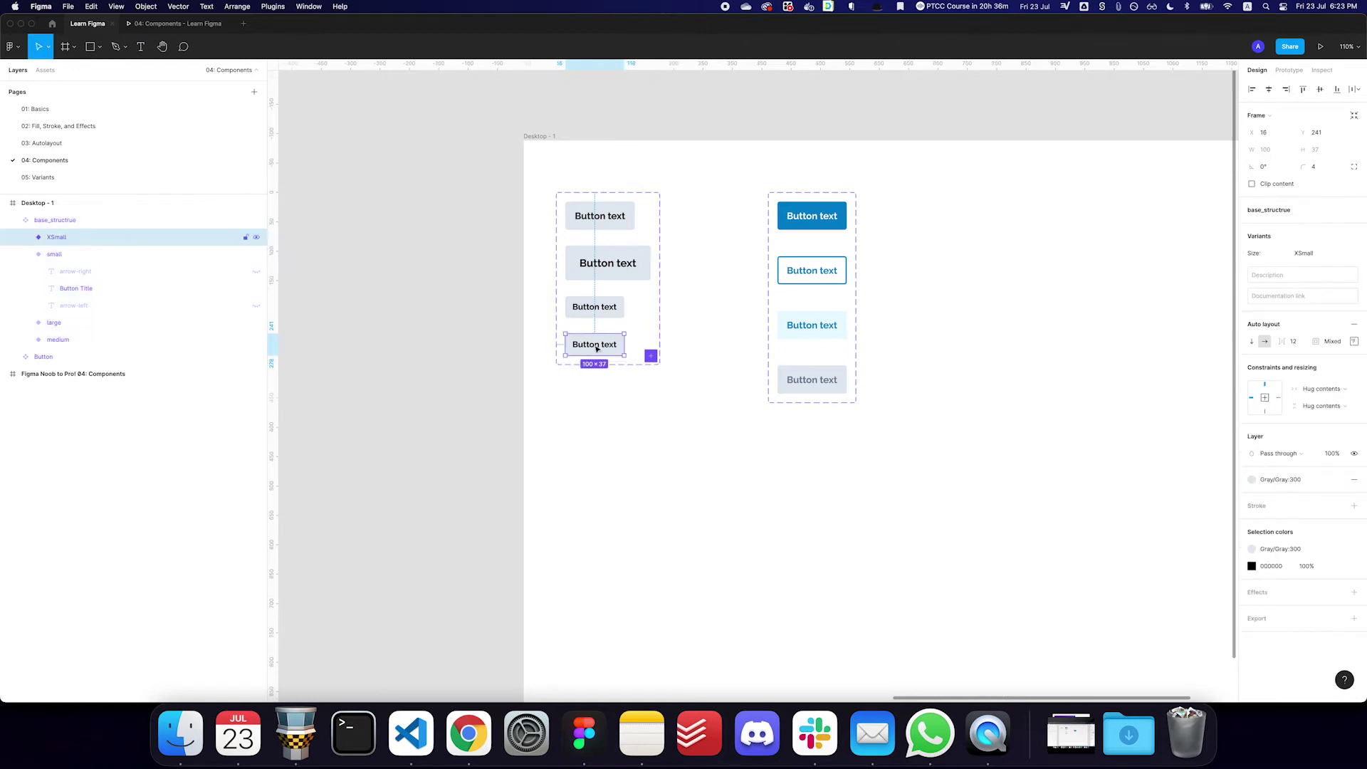
left_click(1355, 342)
left_click(1331, 342)
type("4,10")
key("Return")
Reduce the font size of all text layers inside the XSmall variant to 12
key("Return")
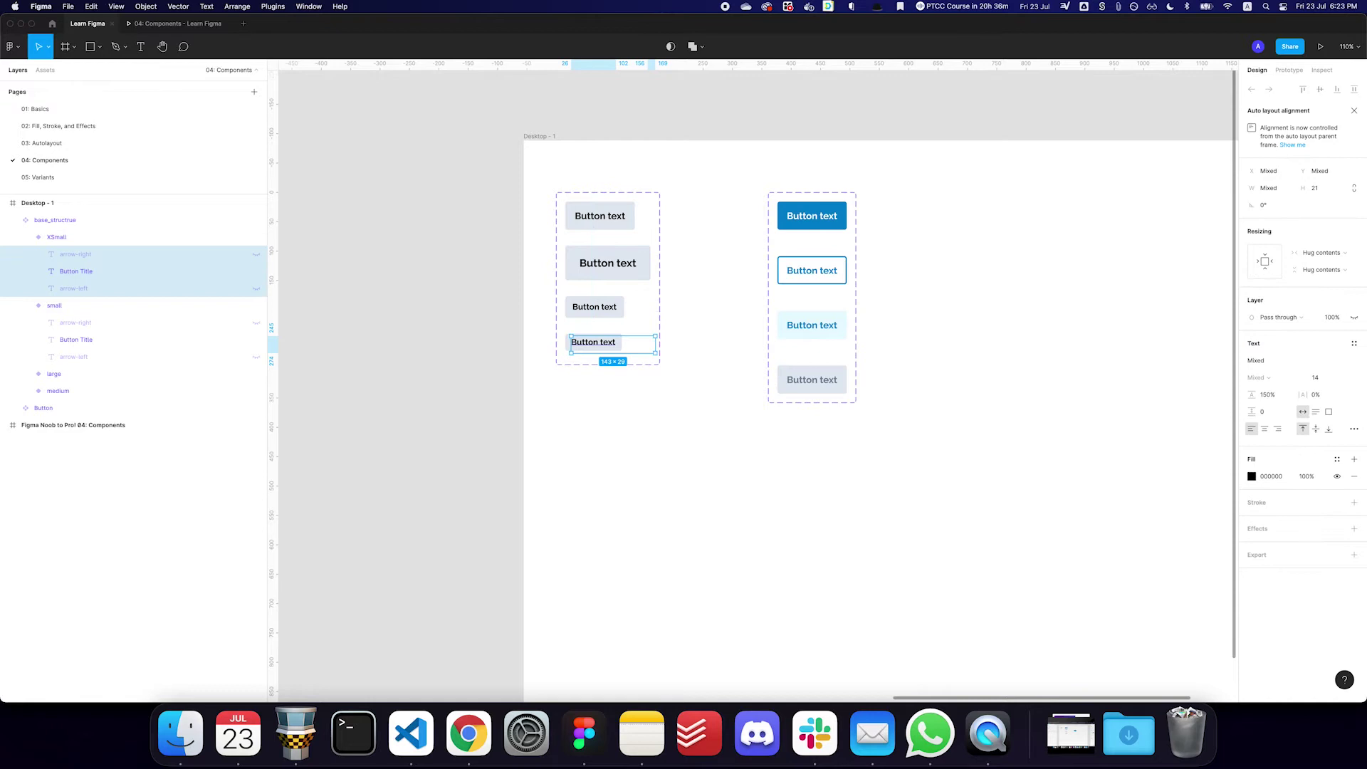
key("super+shift+comma")
key("super+shift+comma")
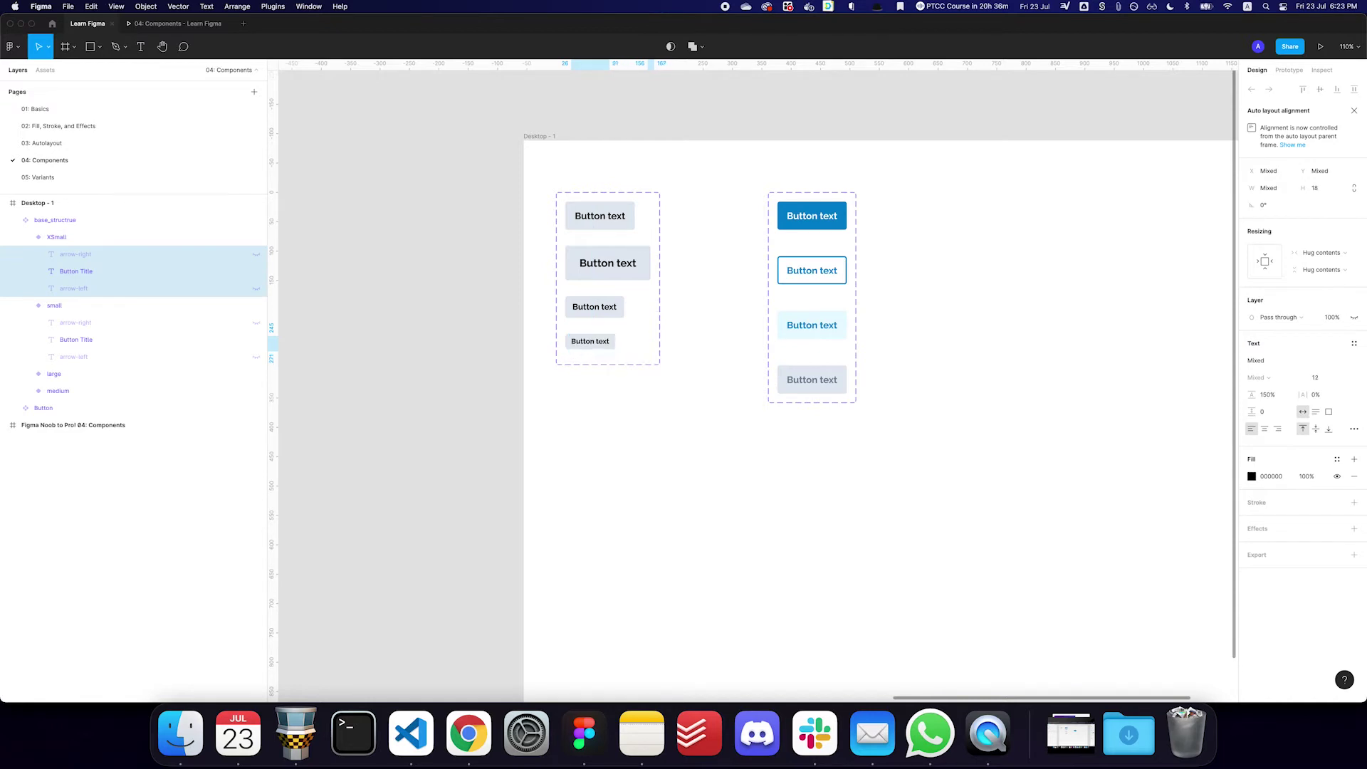
Check the XSmall variant up close and collapse all expanded layers of the base_structrue set
left_click(690, 333)
left_click(605, 348)
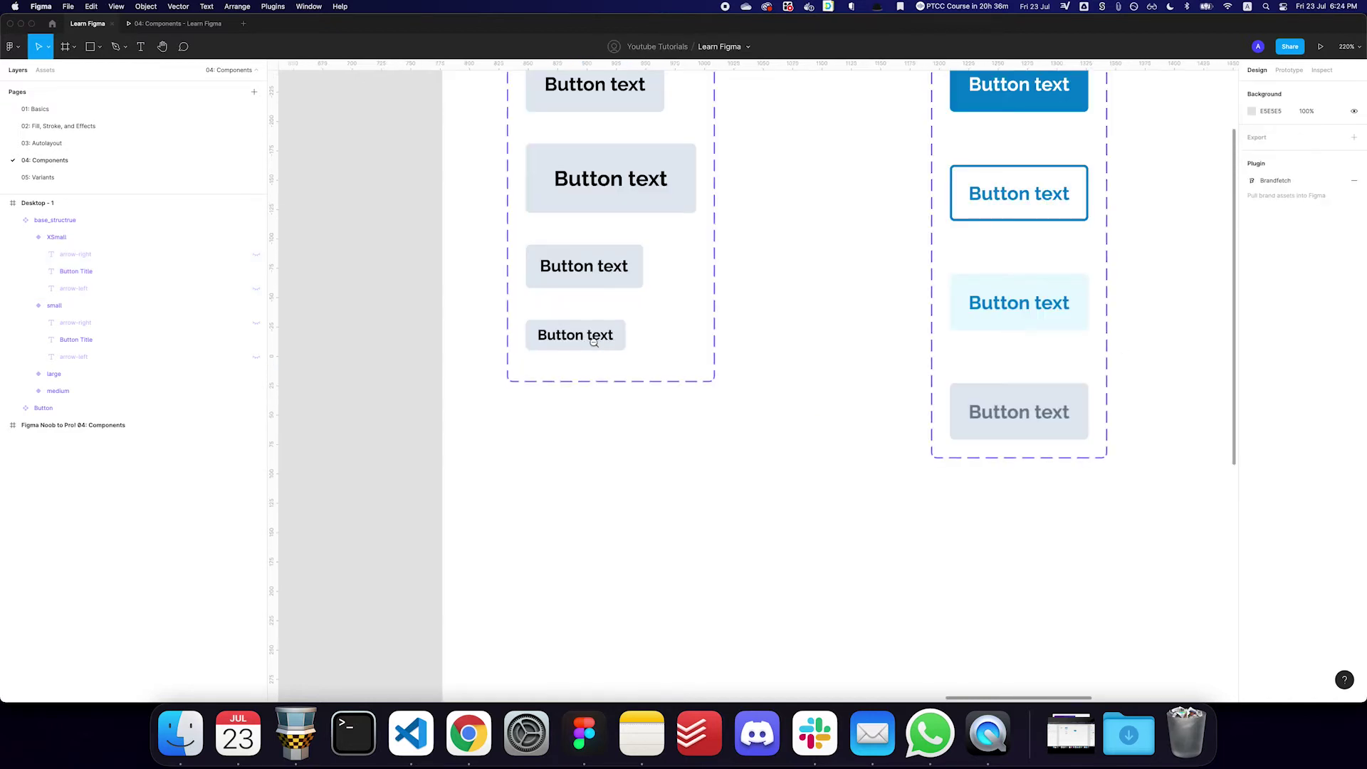
left_click(594, 343, "alt")
scroll(627, 335, "right", 3)
left_click(610, 342)
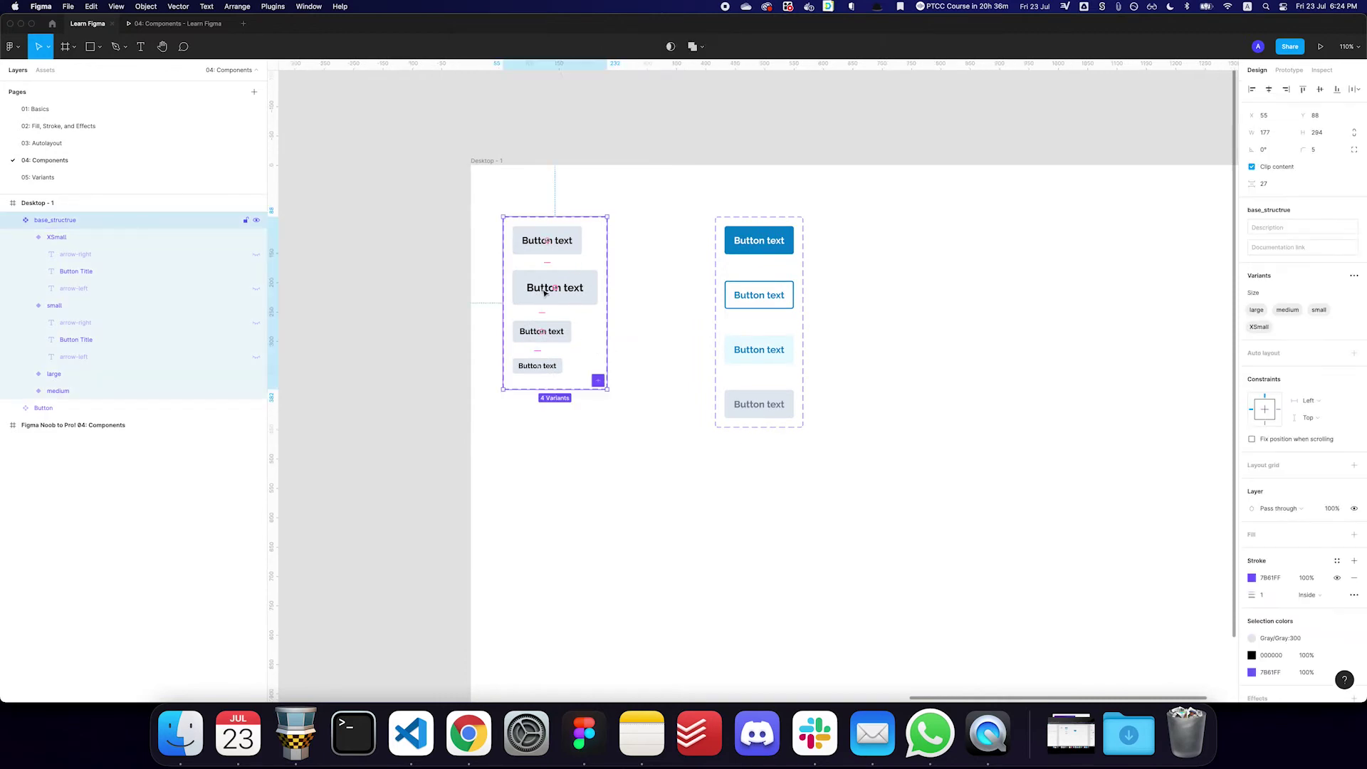
key("alt+l")
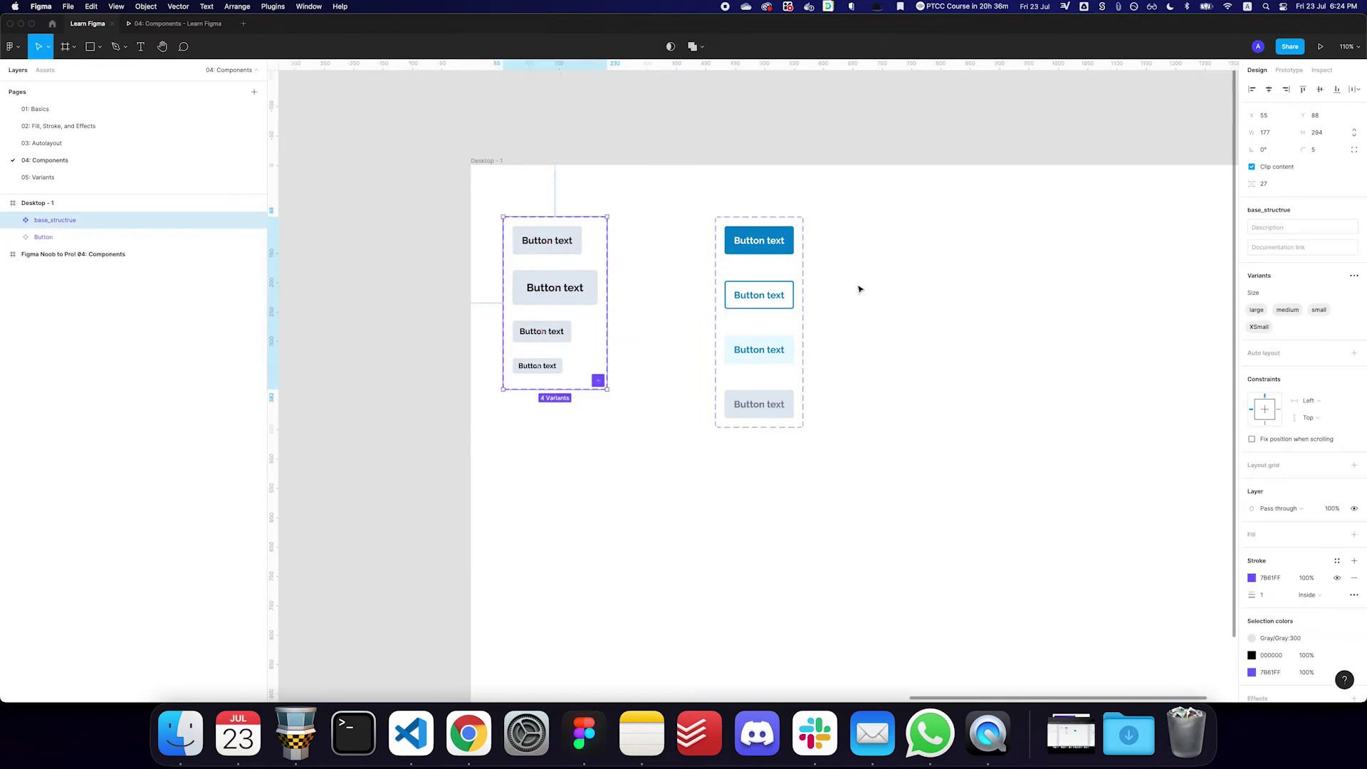
Inspect the base_structrue instance nested in the Primary button variant and the base_structrue component set it comes from
scroll(783, 281, "right", 3)
left_click(685, 261)
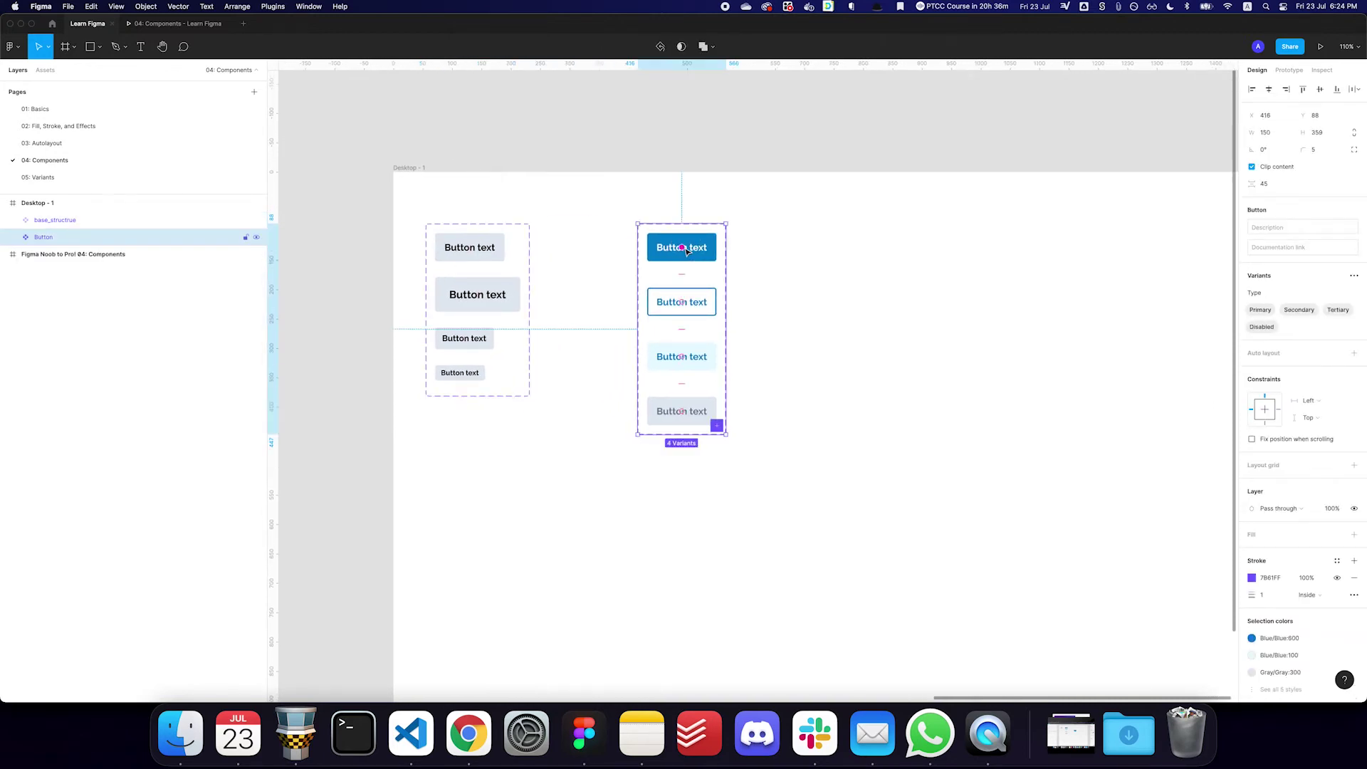
double_click(685, 260)
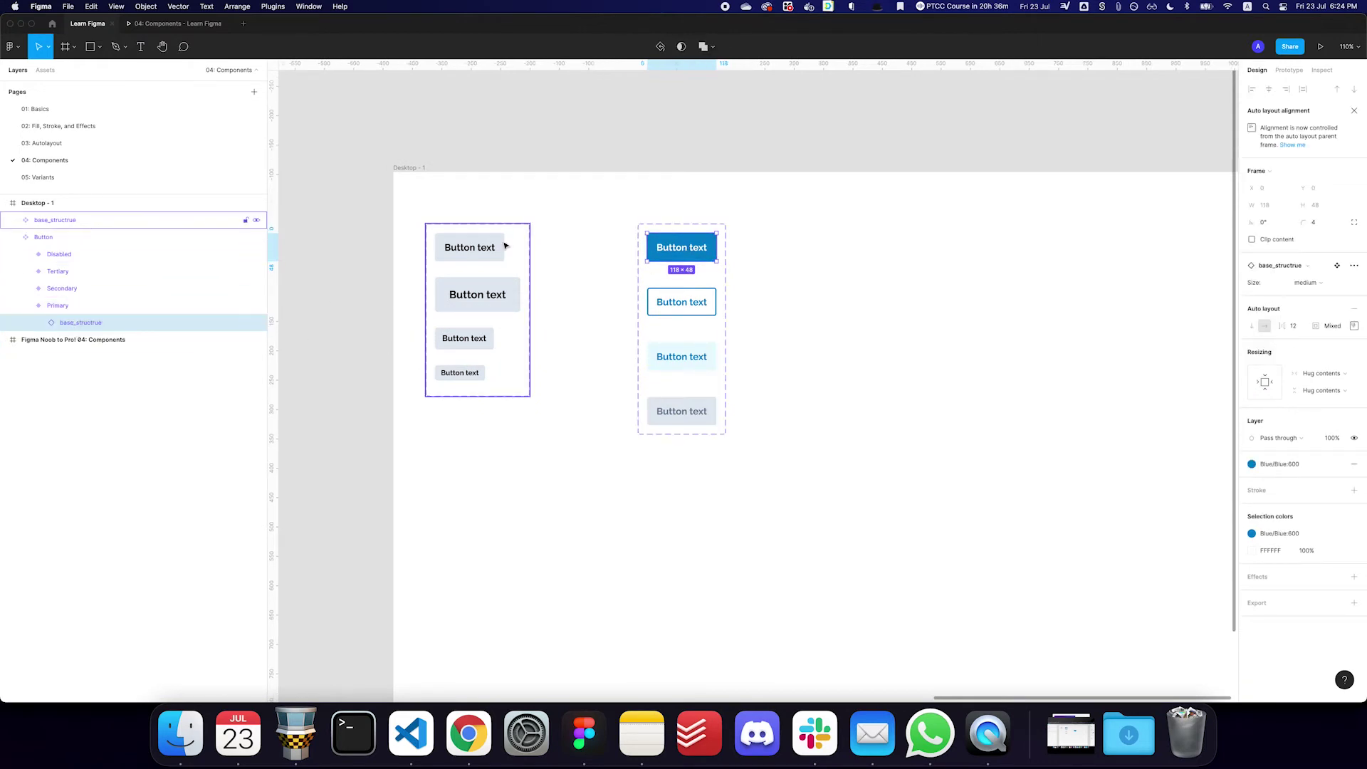
left_click(434, 230)
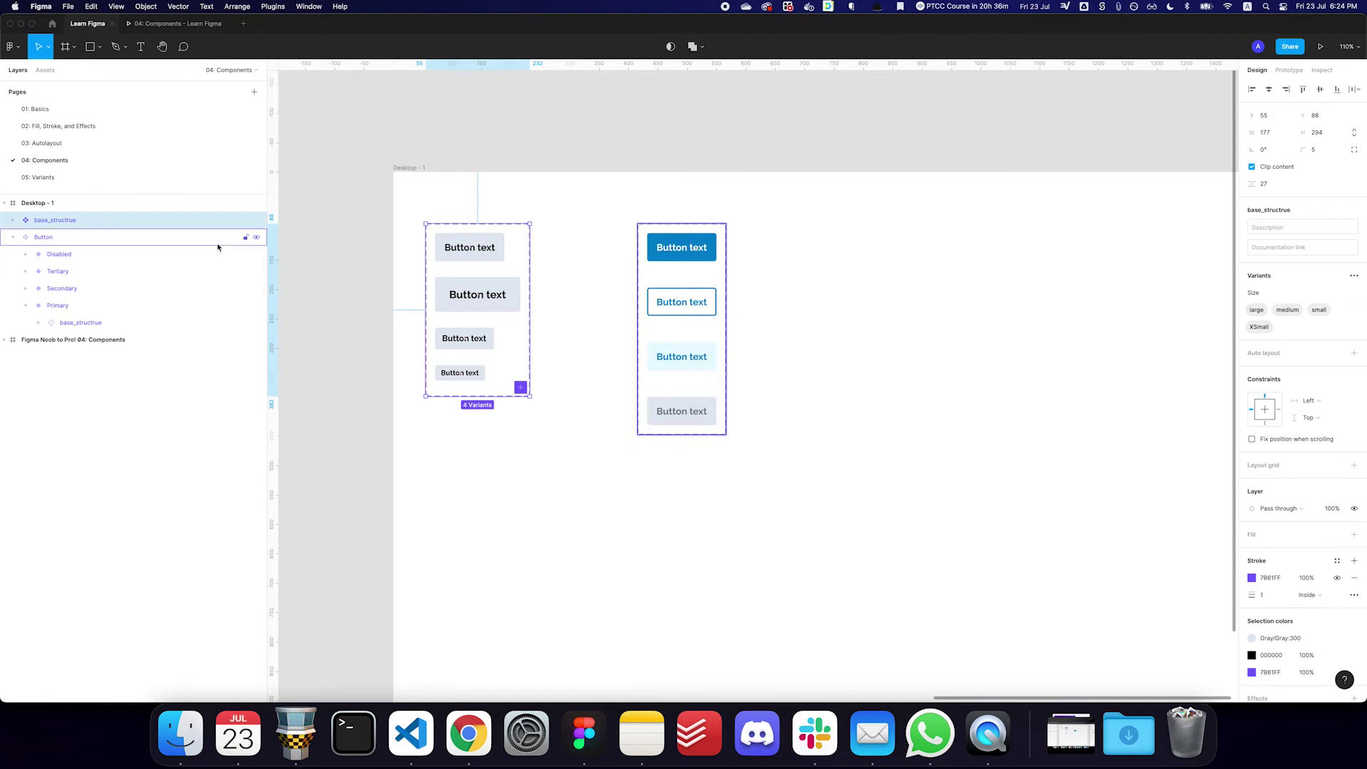
Add a new variant property named Size to the Button component set
left_click(683, 248)
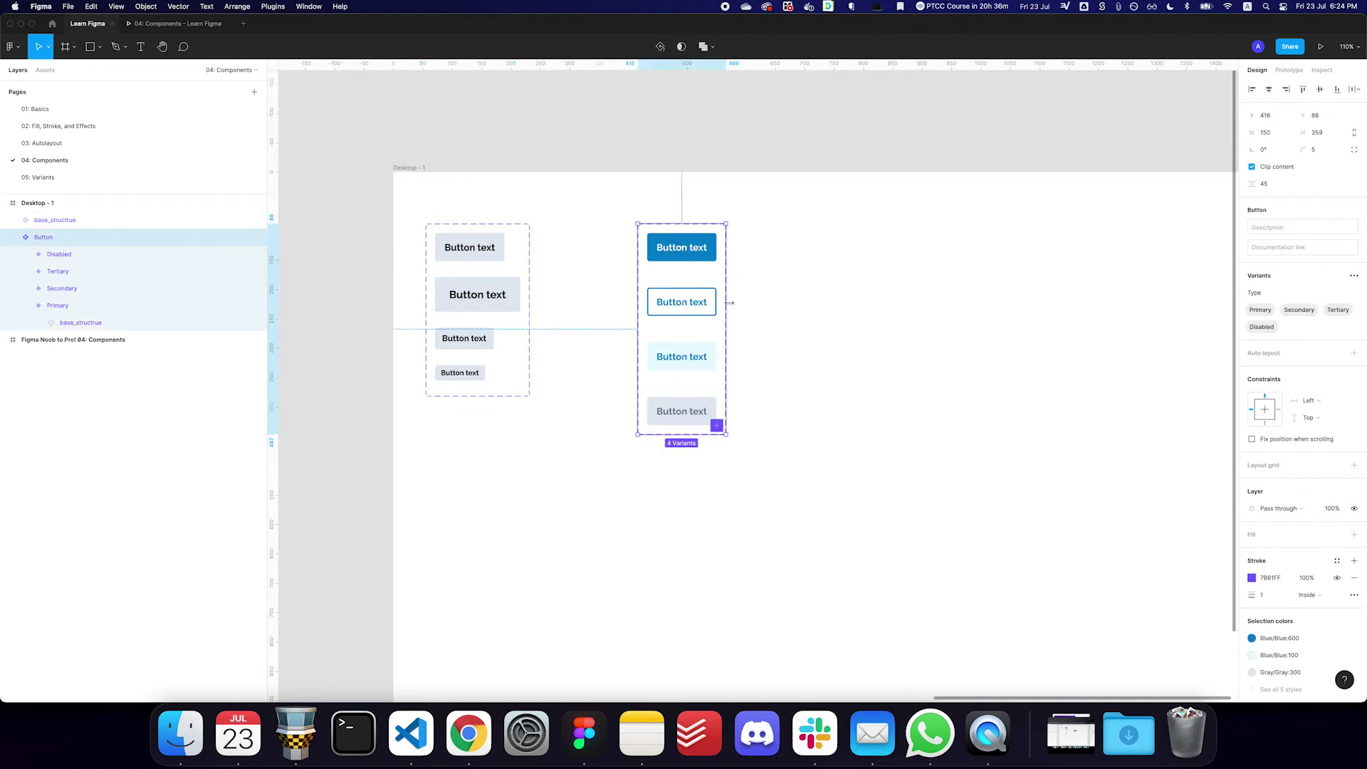
left_click(1355, 276)
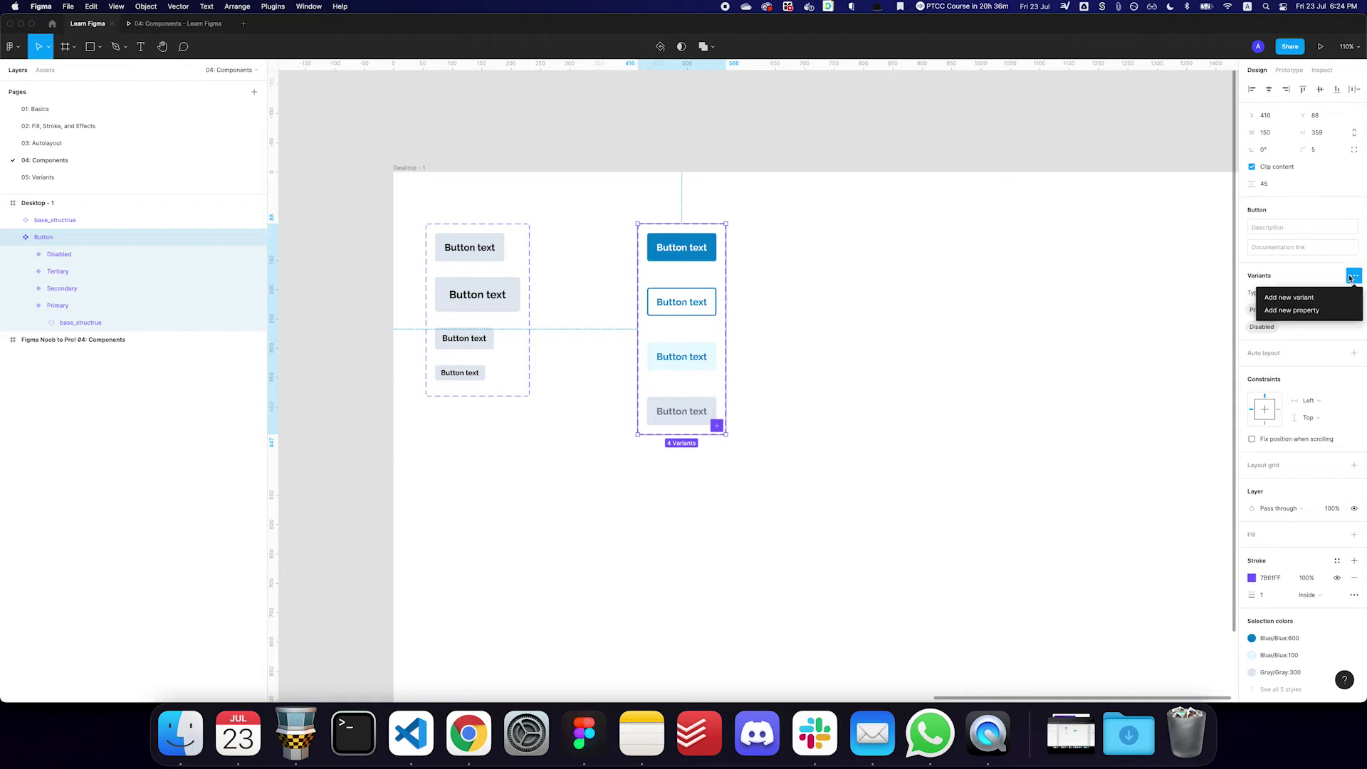
left_click(1314, 311)
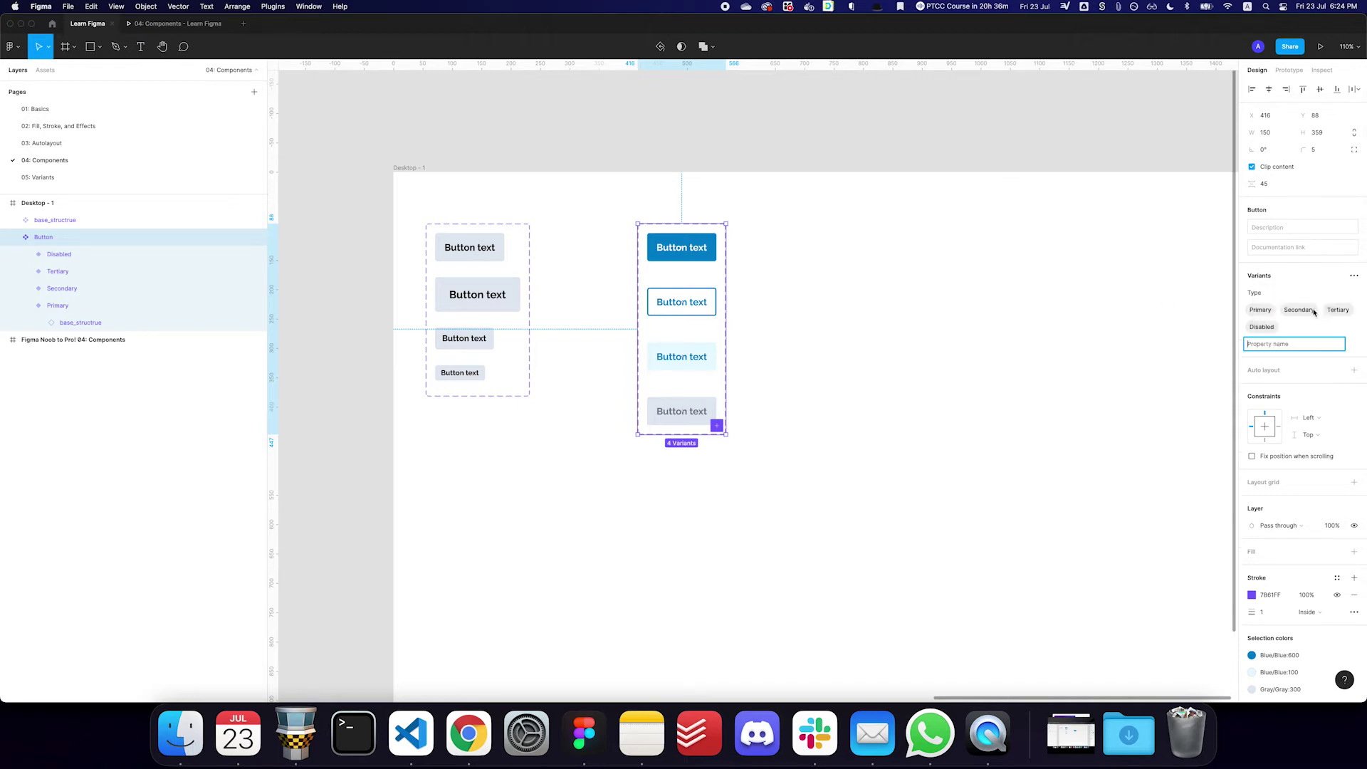
type("Size")
key("Return")
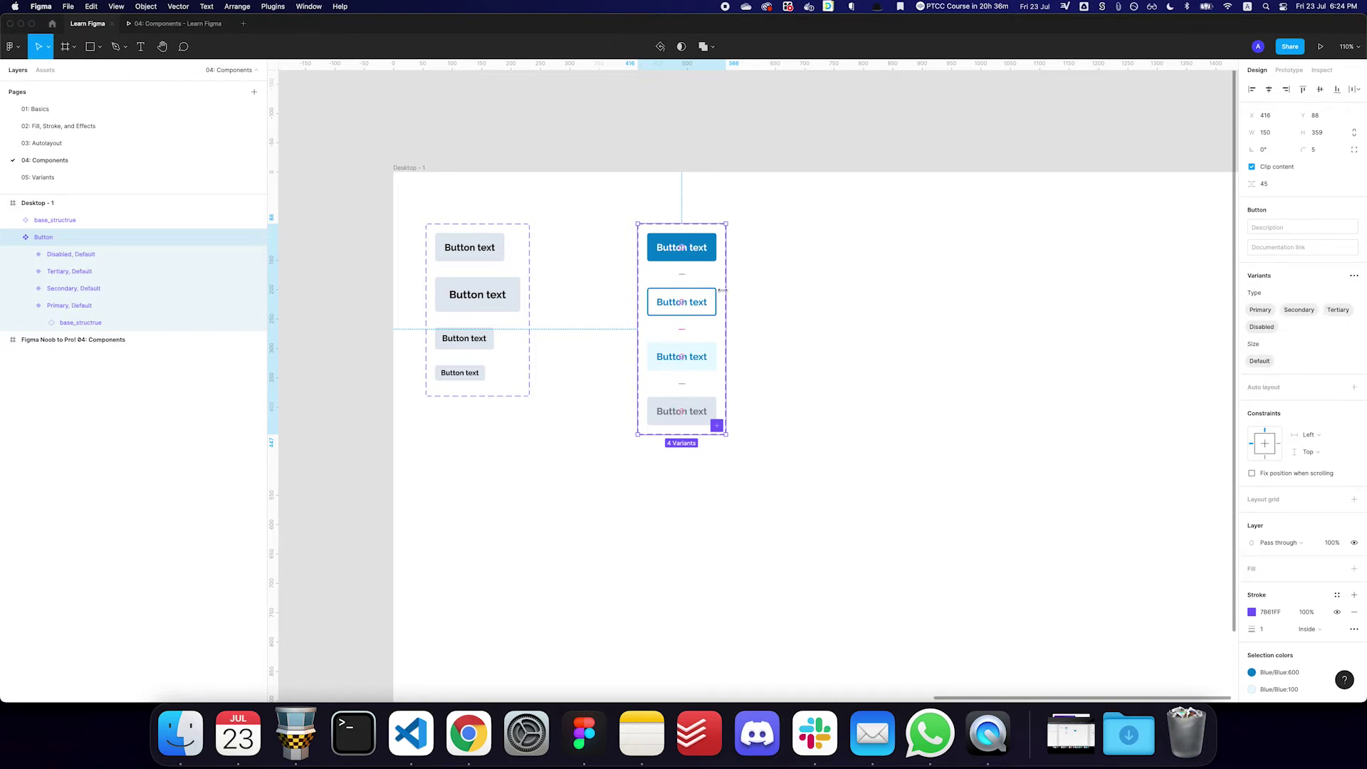
Widen the Button component set's frame to about 829 px, leaving room beside the existing variants
left_click_drag(727, 289, 1126, 285)
scroll(874, 330, "up", 1)
left_click(695, 165)
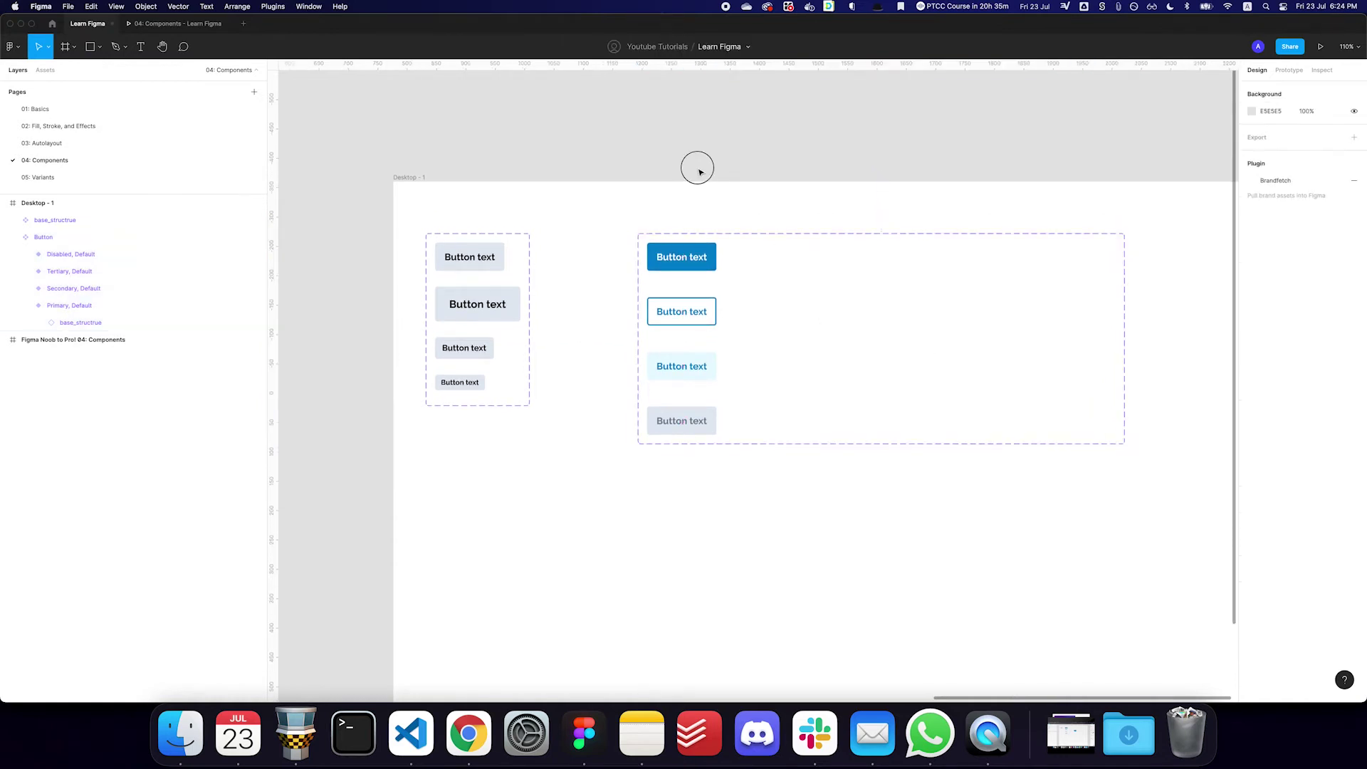
left_click(729, 352)
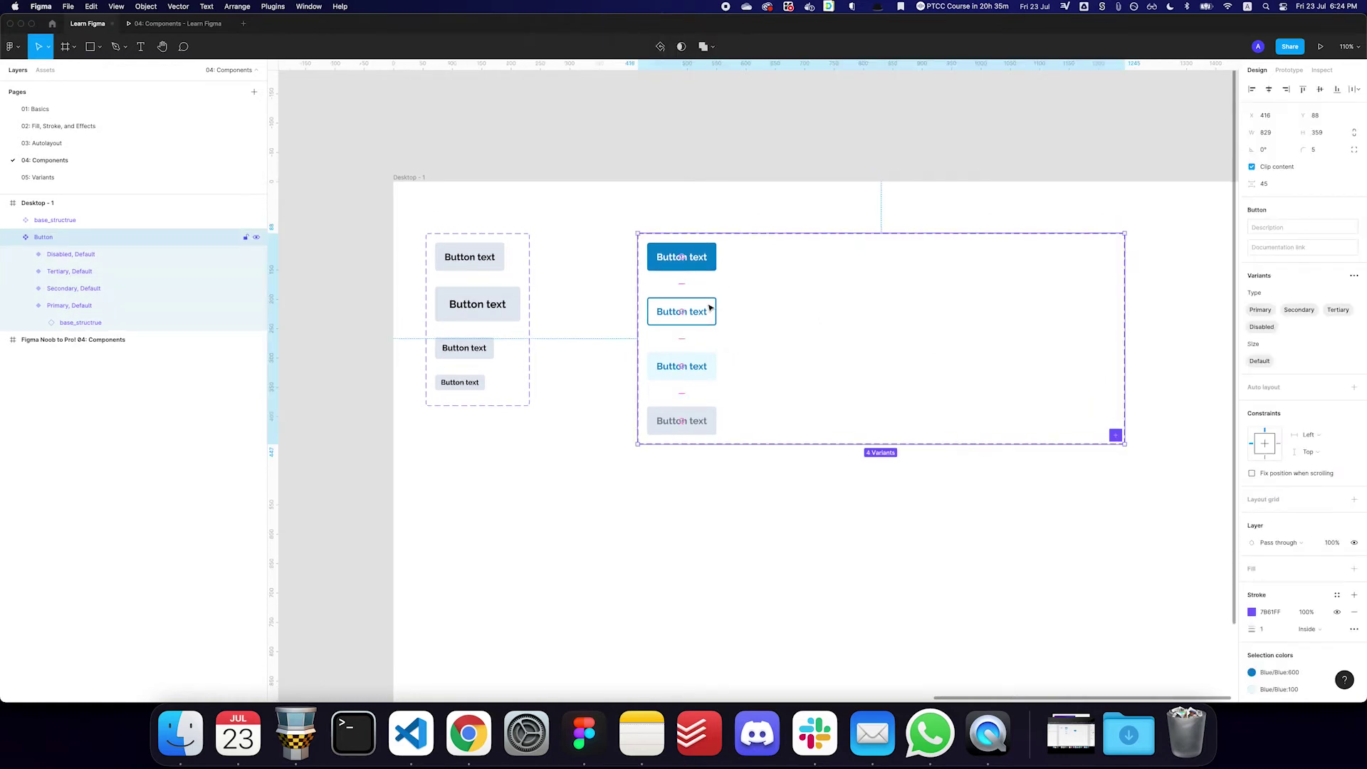
Extend the Button set's frame to about 590 px high and move the Secondary, Tertiary and Disabled variants down, leaving room below Primary
left_click_drag(795, 446, 794, 579)
left_click(669, 421)
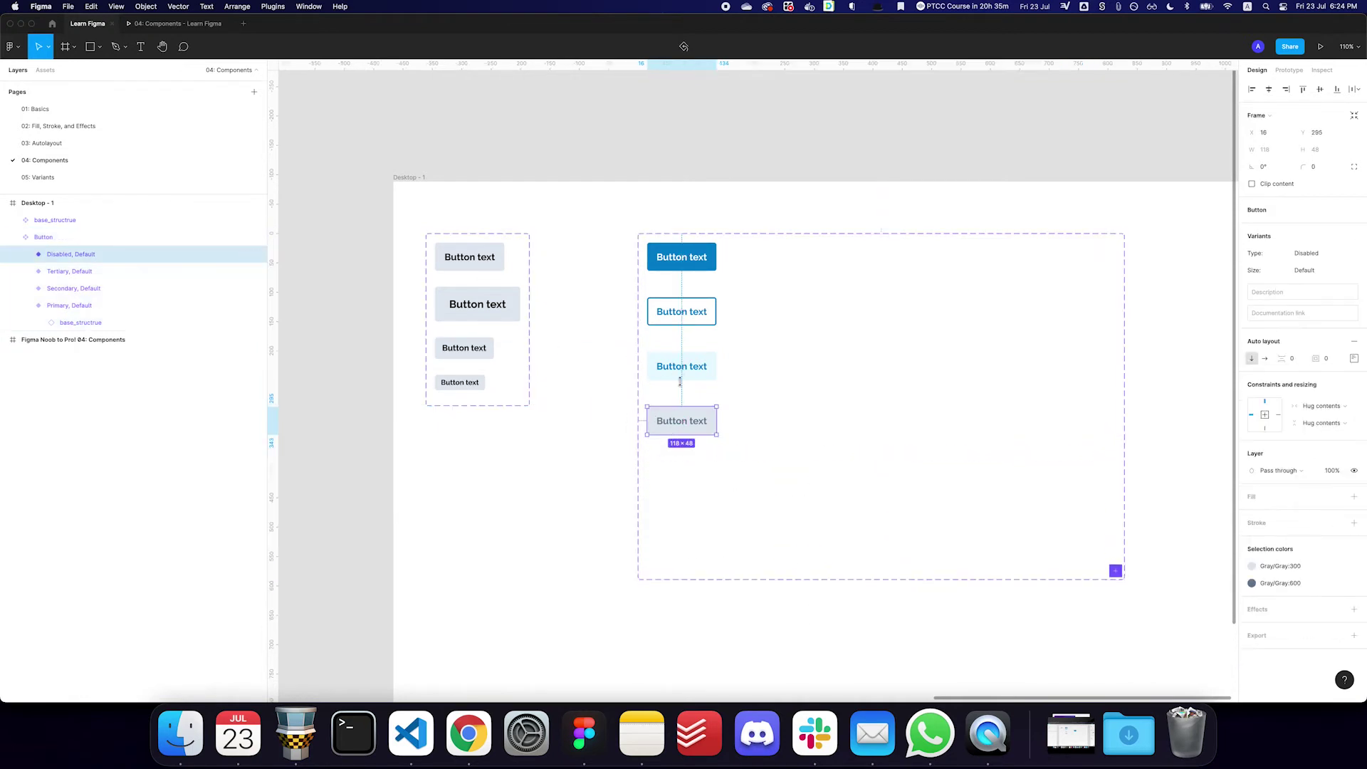
left_click(677, 366, "shift")
left_click(684, 314, "shift")
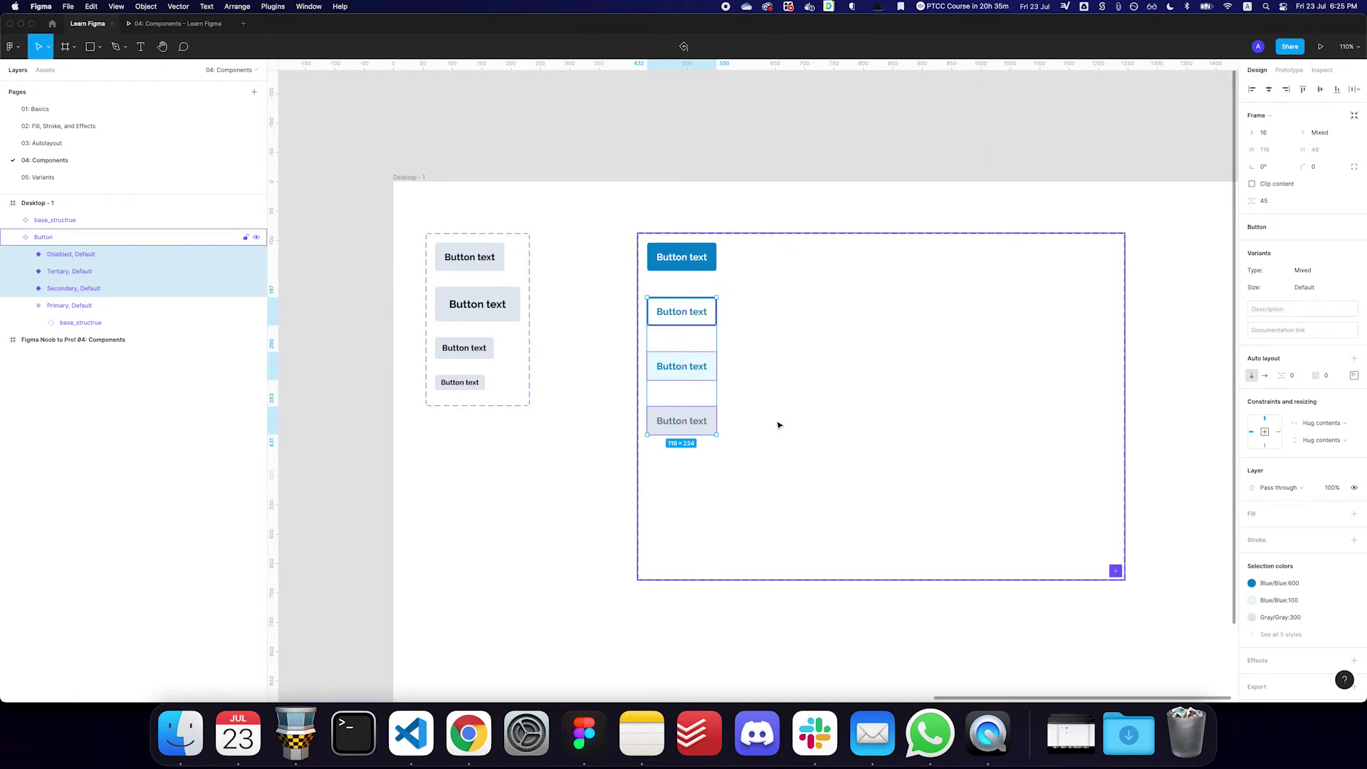
left_click_drag(696, 425, 691, 545)
scroll(773, 424, "right", 2)
Duplicate the Primary variant just below itself and set the original's Size to Large
left_click(644, 275)
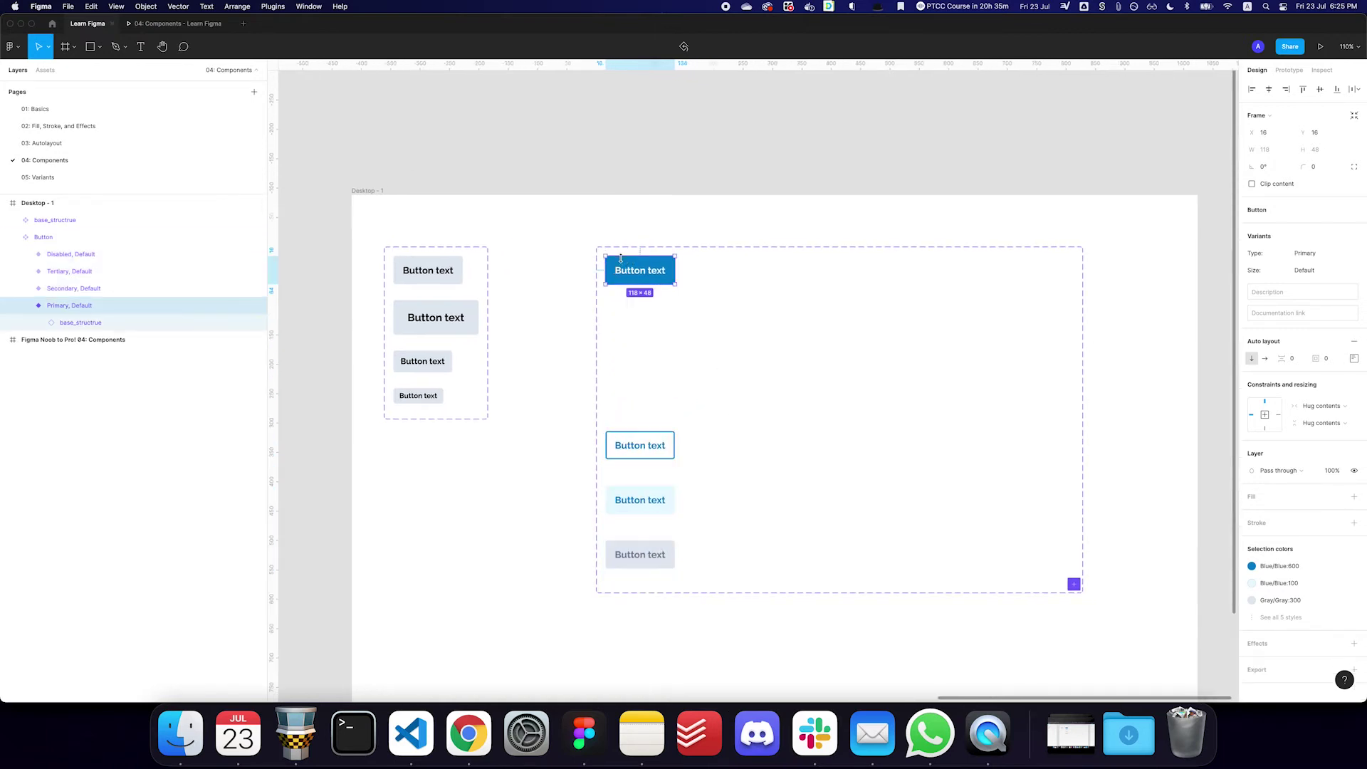
left_click_drag(645, 276, 640, 314)
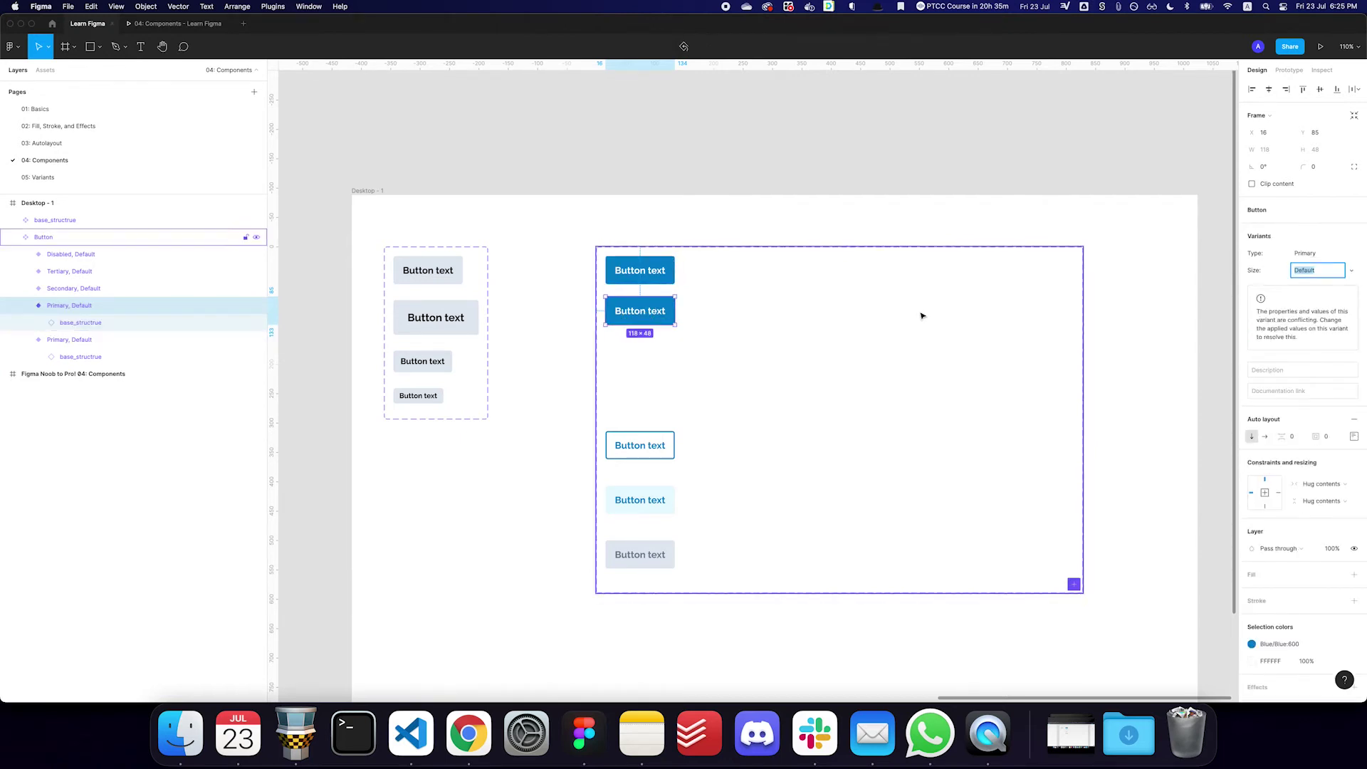
type("M")
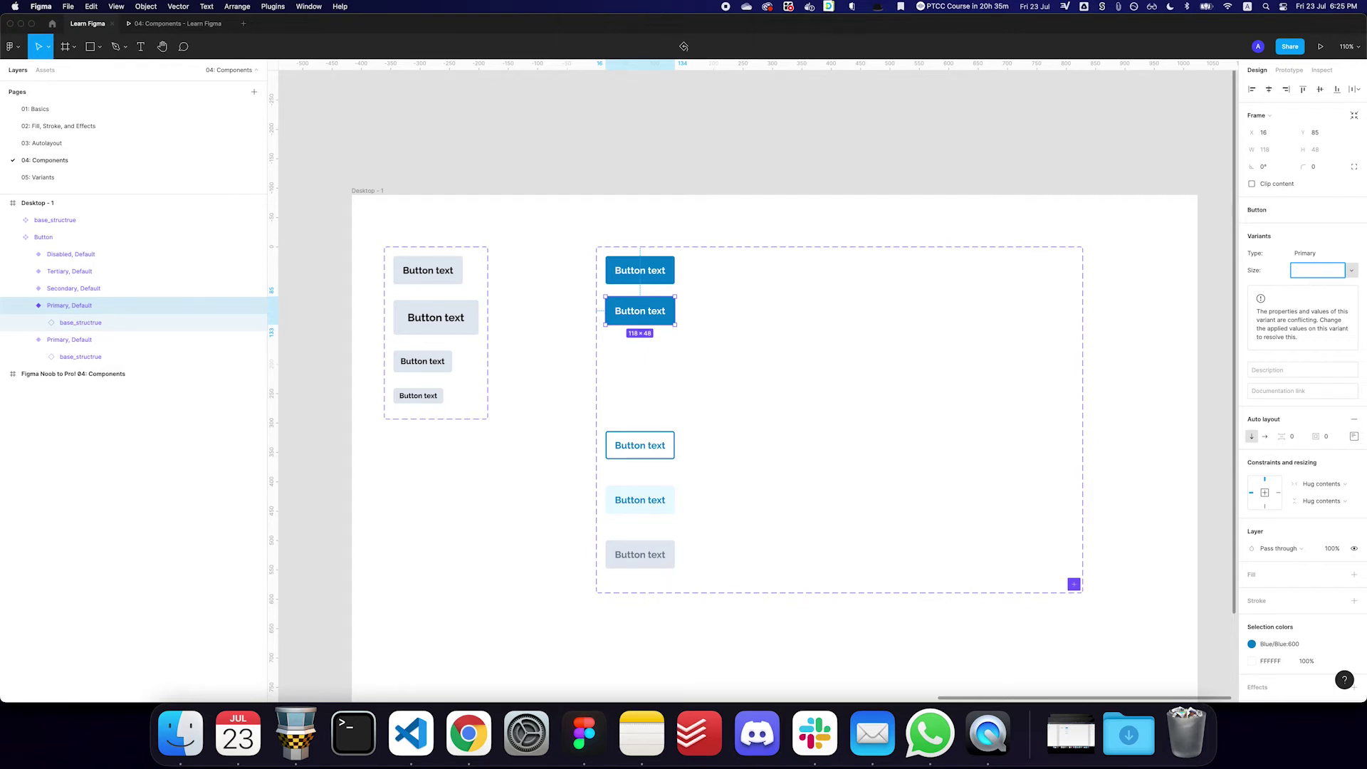
key("super+a")
left_click(644, 272)
left_click(1322, 273)
type("Large")
key("Return")
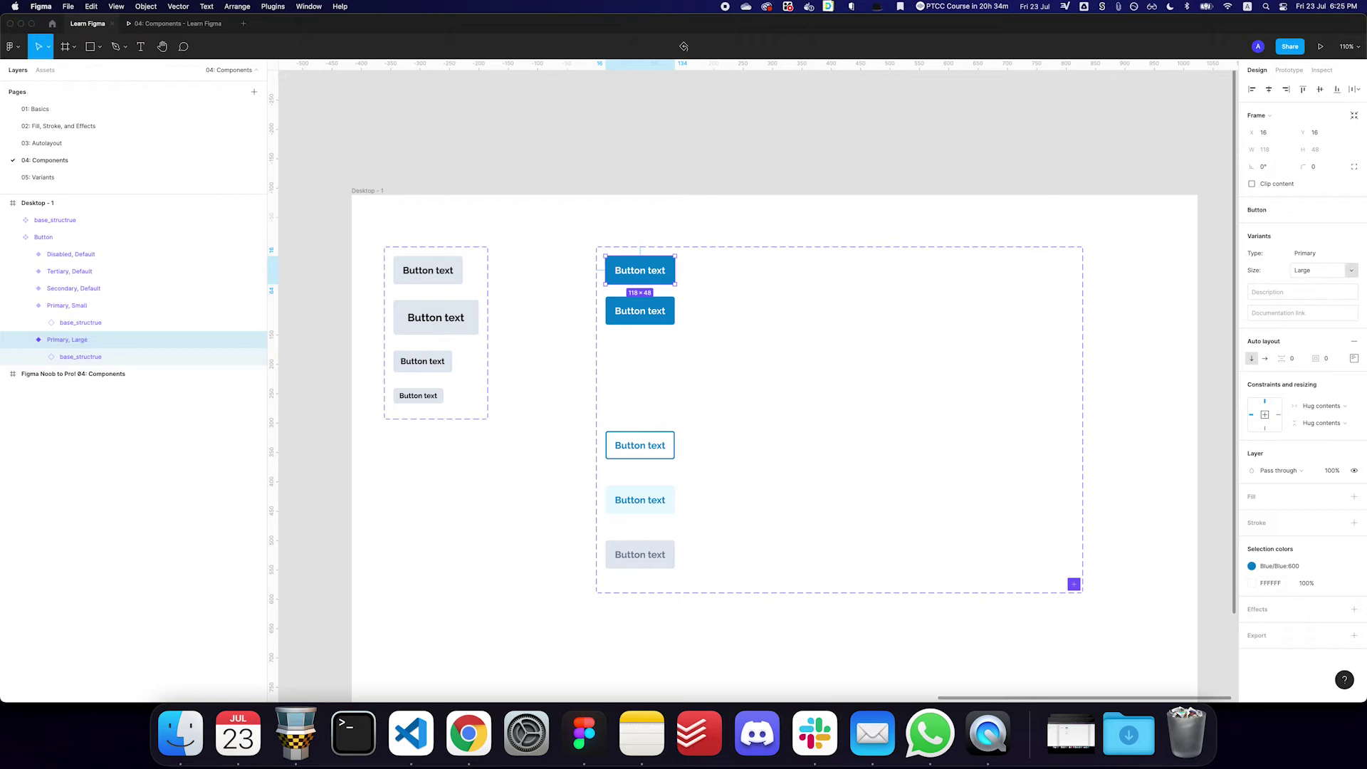
Set the Size of the second Primary variant to Medium
left_click(641, 318)
left_click(1318, 271)
type("Medium")
key("Return")
Duplicate the Primary Medium variant just below itself and set the copy's Size to Small
left_click_drag(634, 311, 639, 353)
left_click(1318, 271)
type("S")
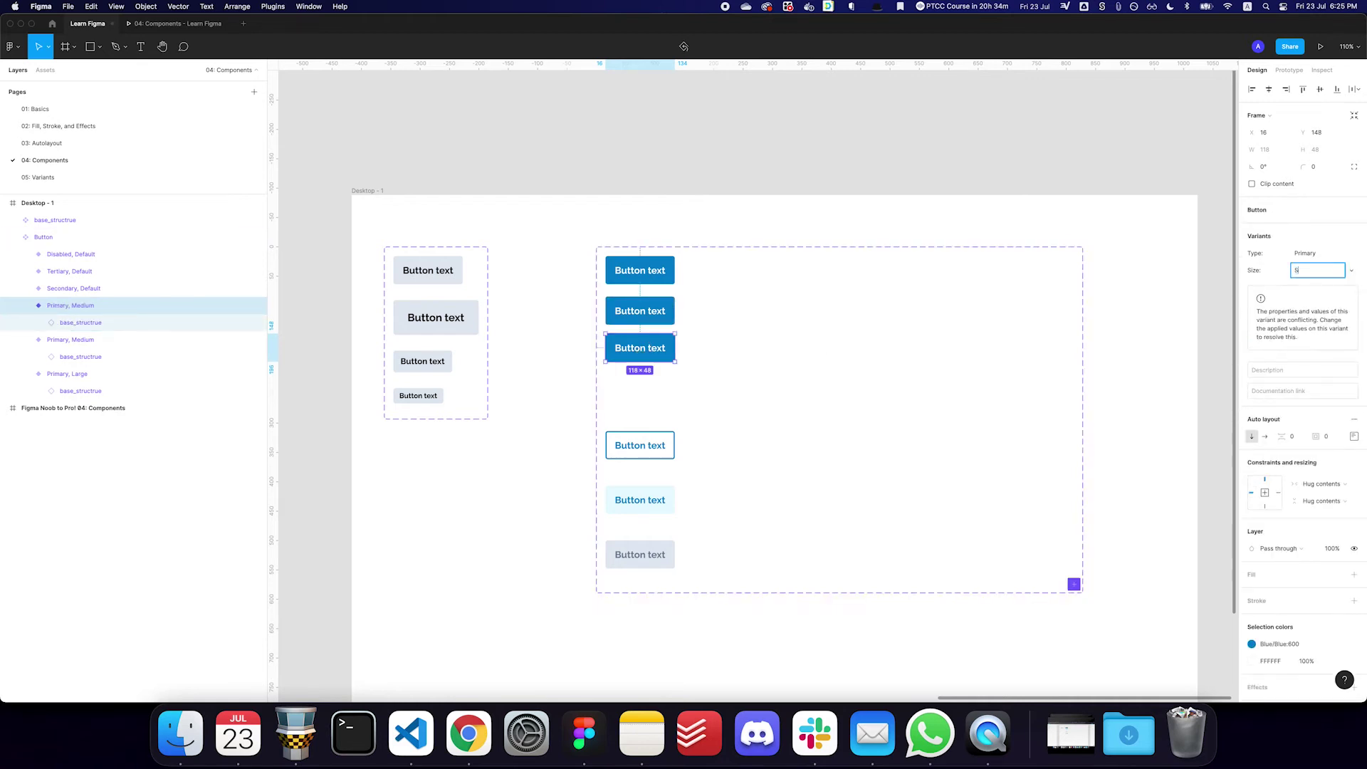
type("mall")
key("Return")
Duplicate the Primary Small variant just below itself and set the copy's Size to XSmall
left_click_drag(626, 356, 631, 395)
left_click(1317, 271)
type("X")
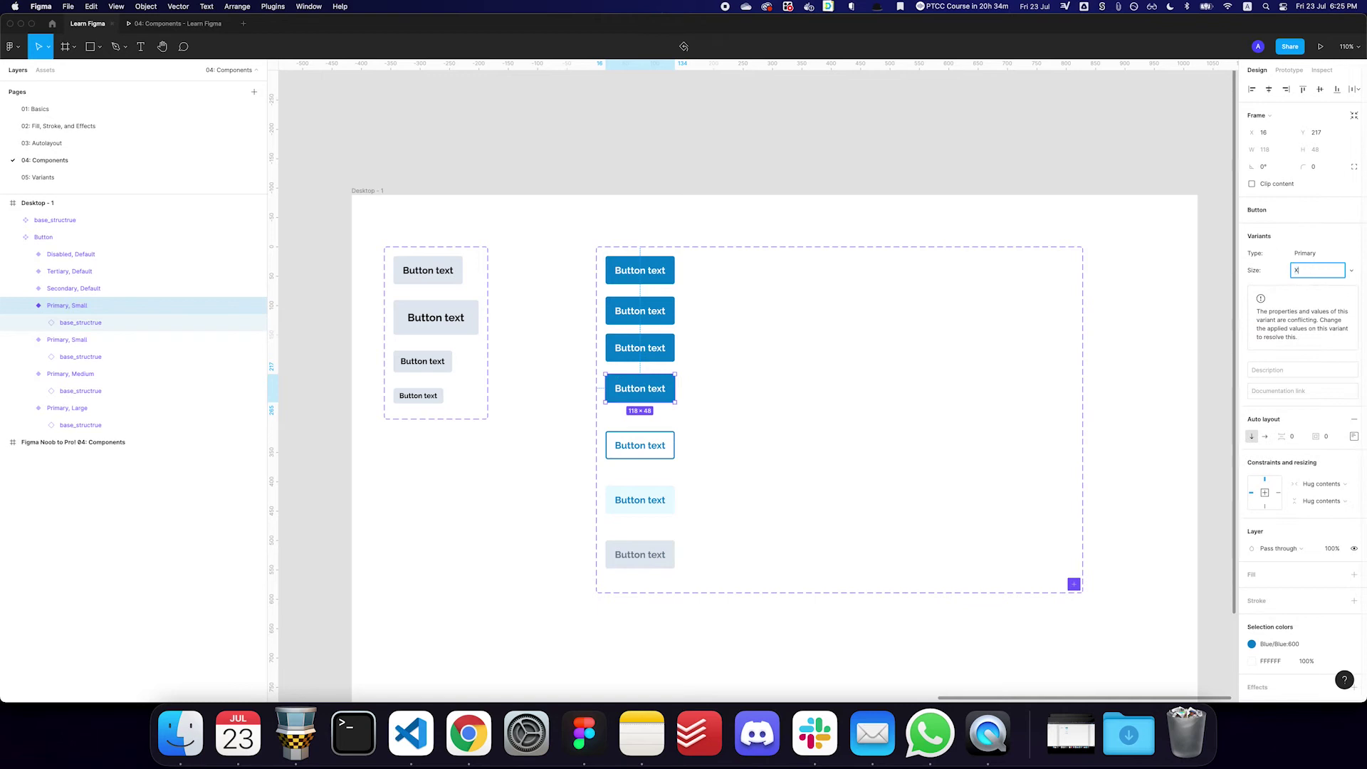
type("Small")
key("Return")
Switch the base_structrue instance nested in the Primary Large variant to the large size
left_click(634, 274)
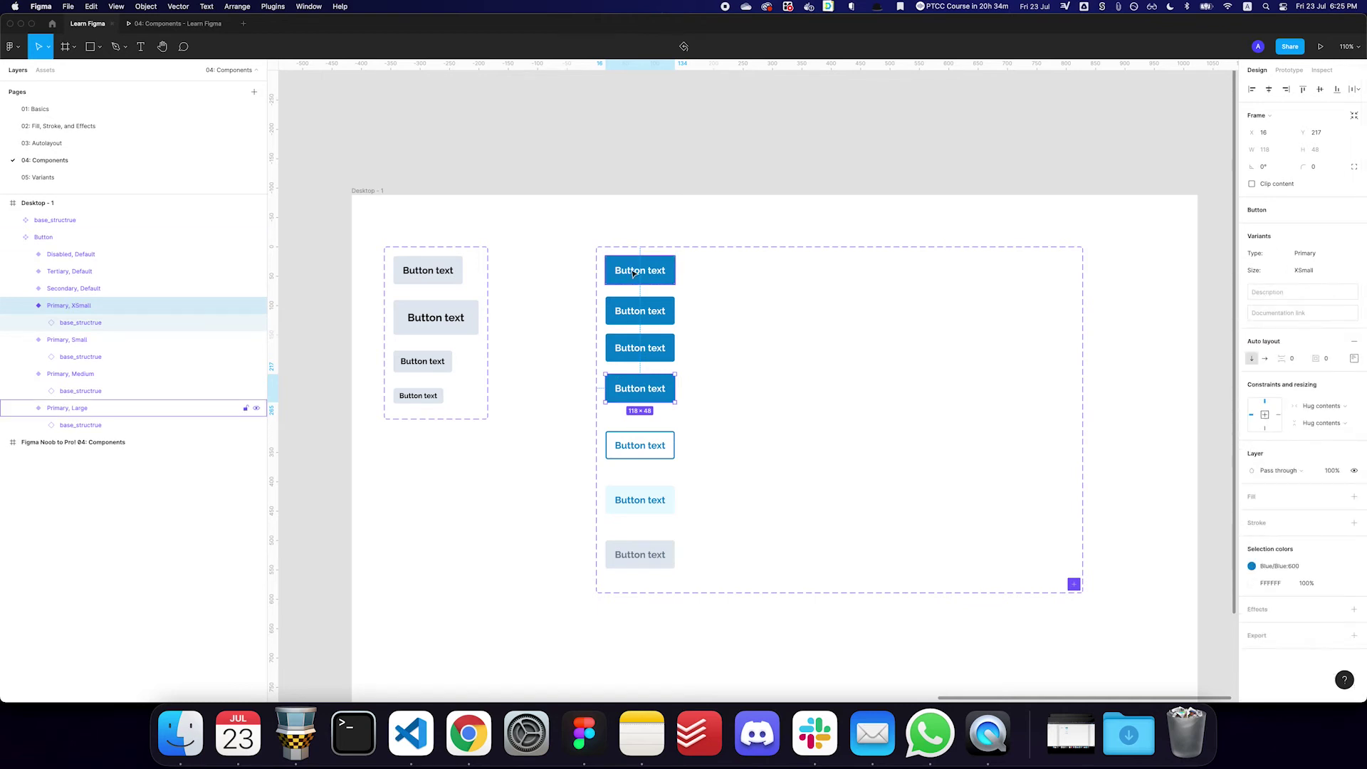
left_click(92, 425)
left_click(1315, 284)
left_click(1310, 269)
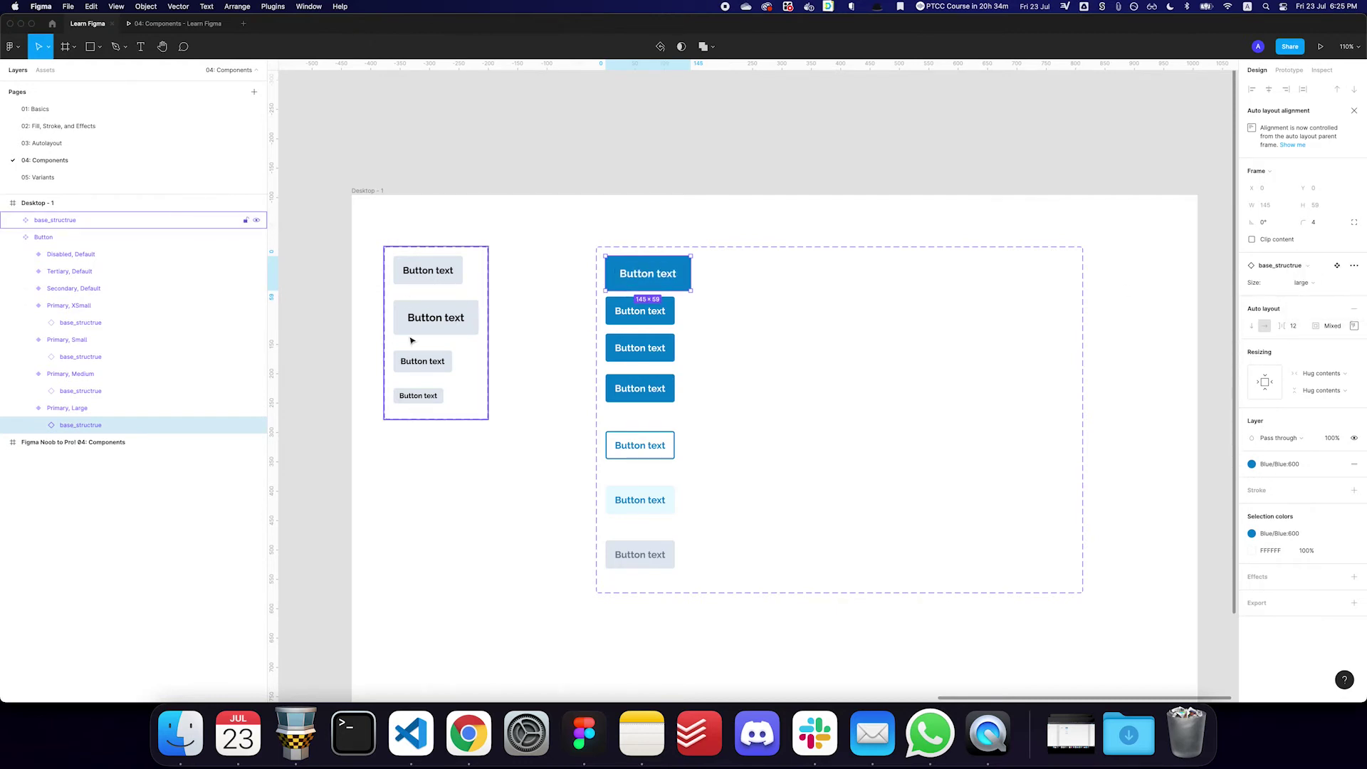
Switch the base_structrue instance nested in the Primary Small variant to the small size
left_click(641, 315)
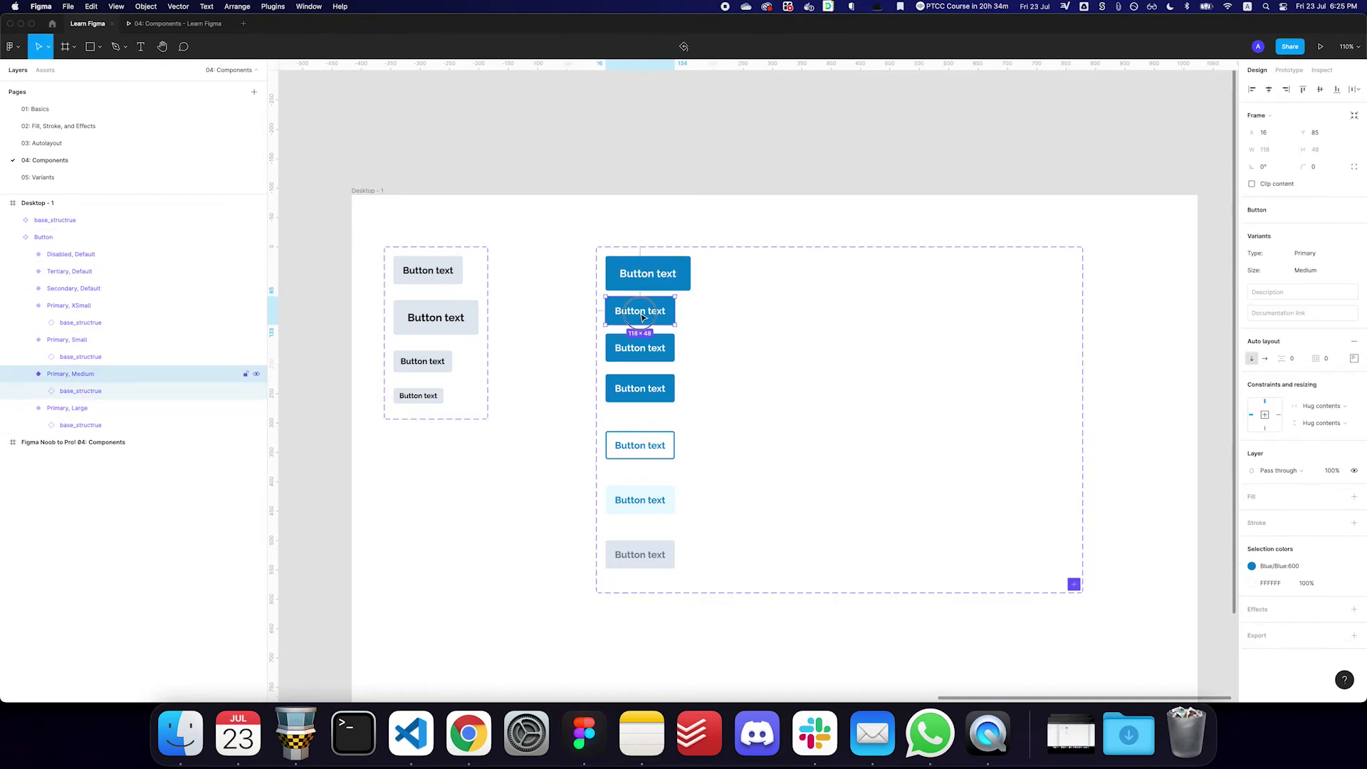
key("shift+Tab")
key("Return")
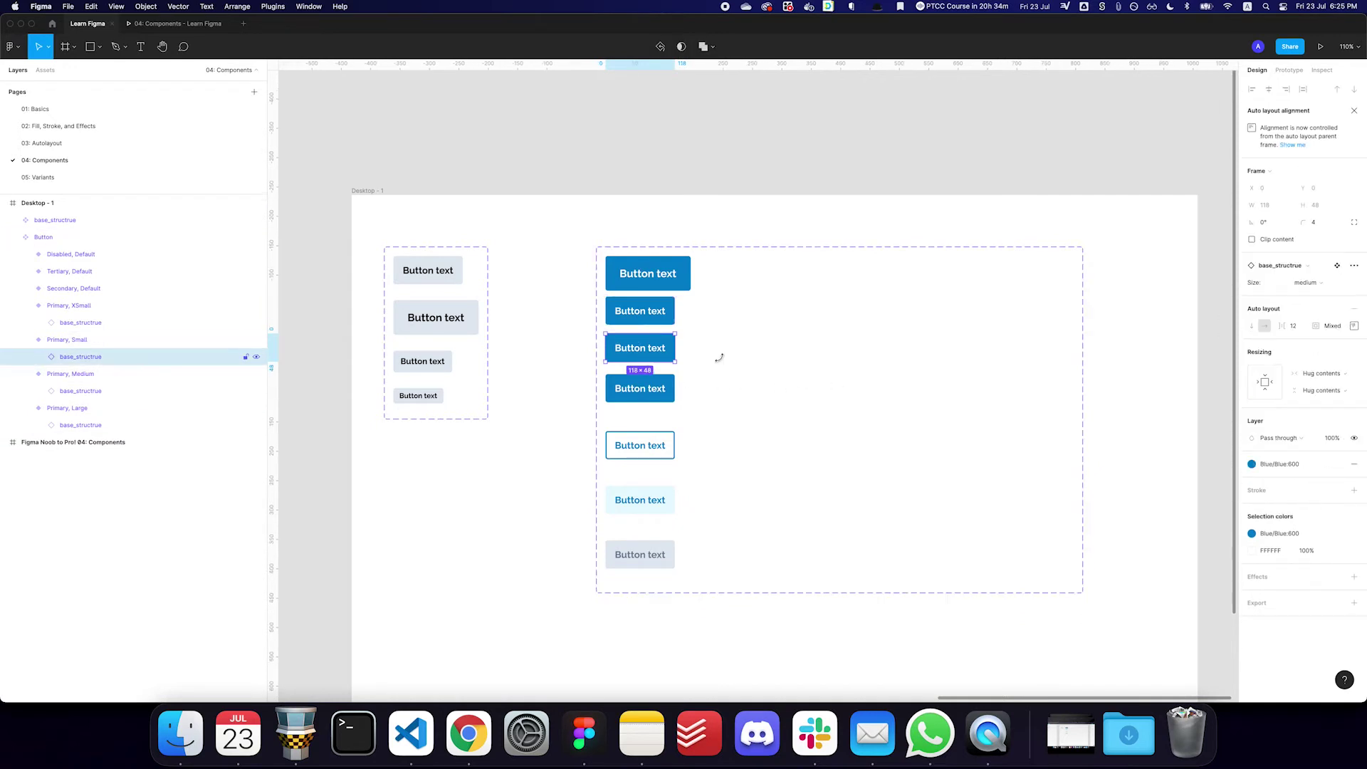
left_click(1322, 283)
left_click(1311, 266)
Switch the base_structrue instance nested in the Primary XSmall variant to the XSmall size
left_click(614, 400)
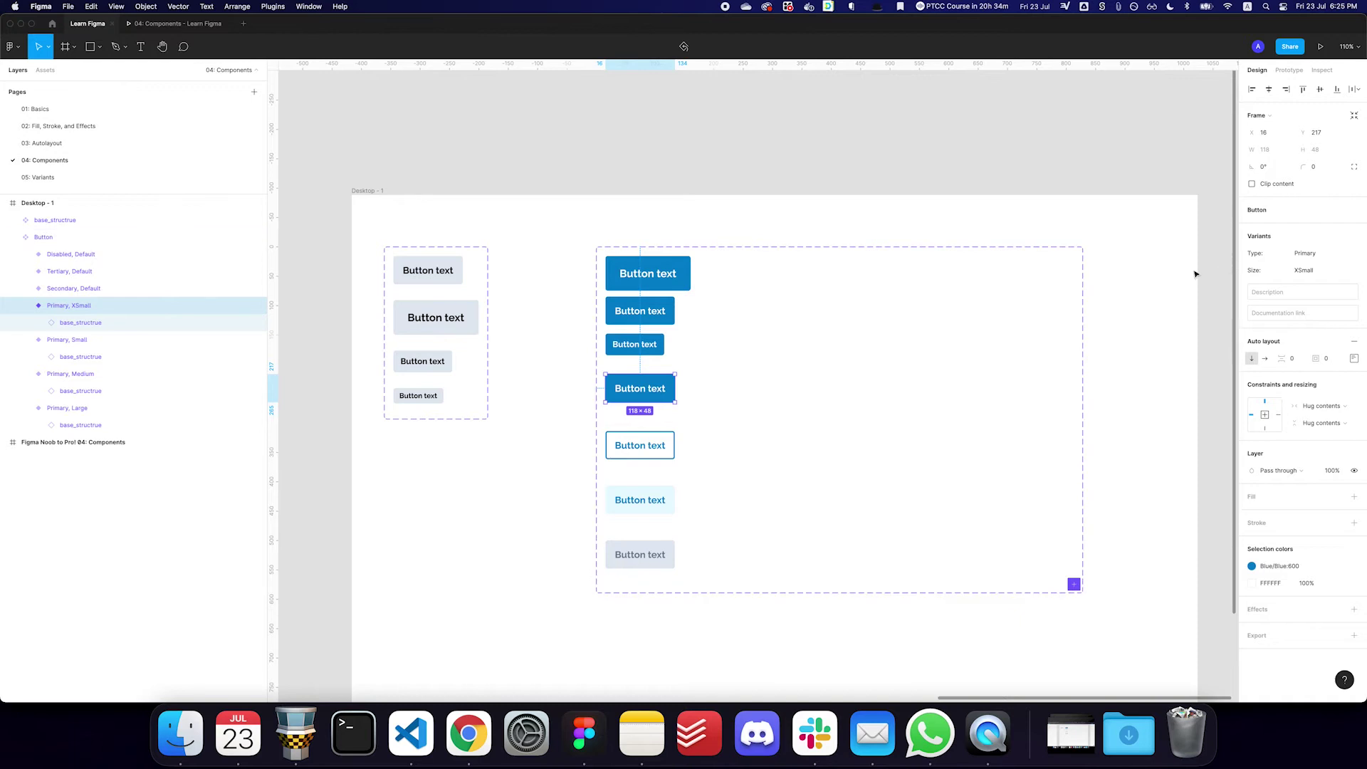
double_click(611, 380)
left_click(1322, 283)
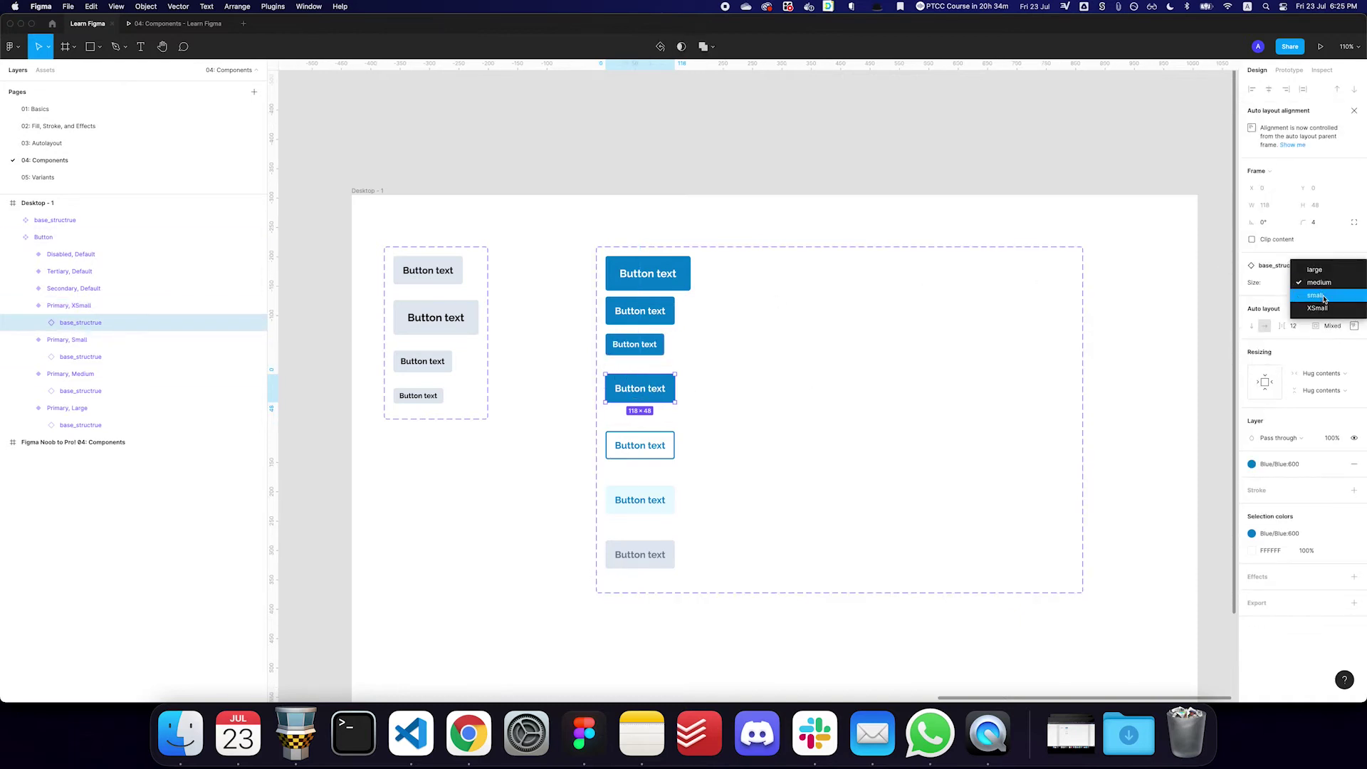
left_click(1318, 309)
Move the Primary XSmall variant up to about Y 200, closer to the Small variant
left_click(638, 385)
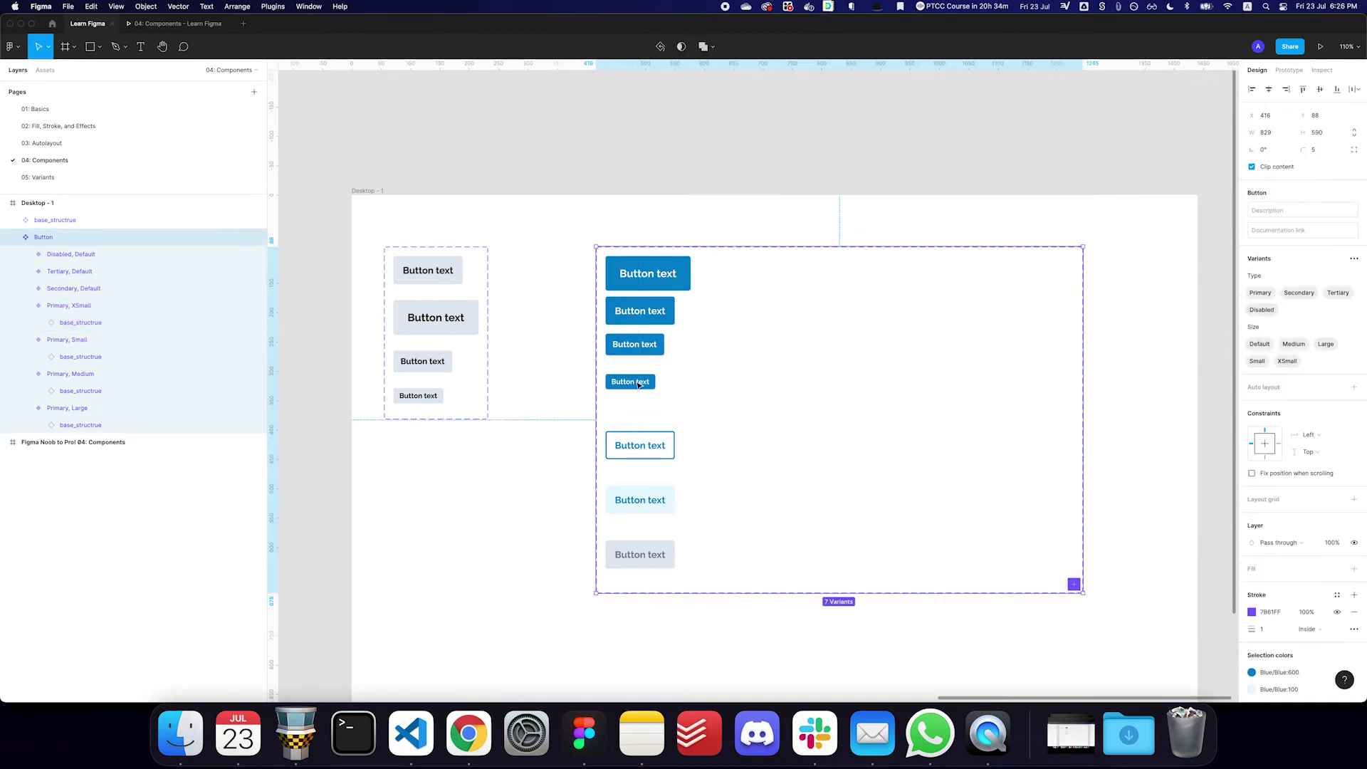
left_click_drag(639, 386, 639, 375)
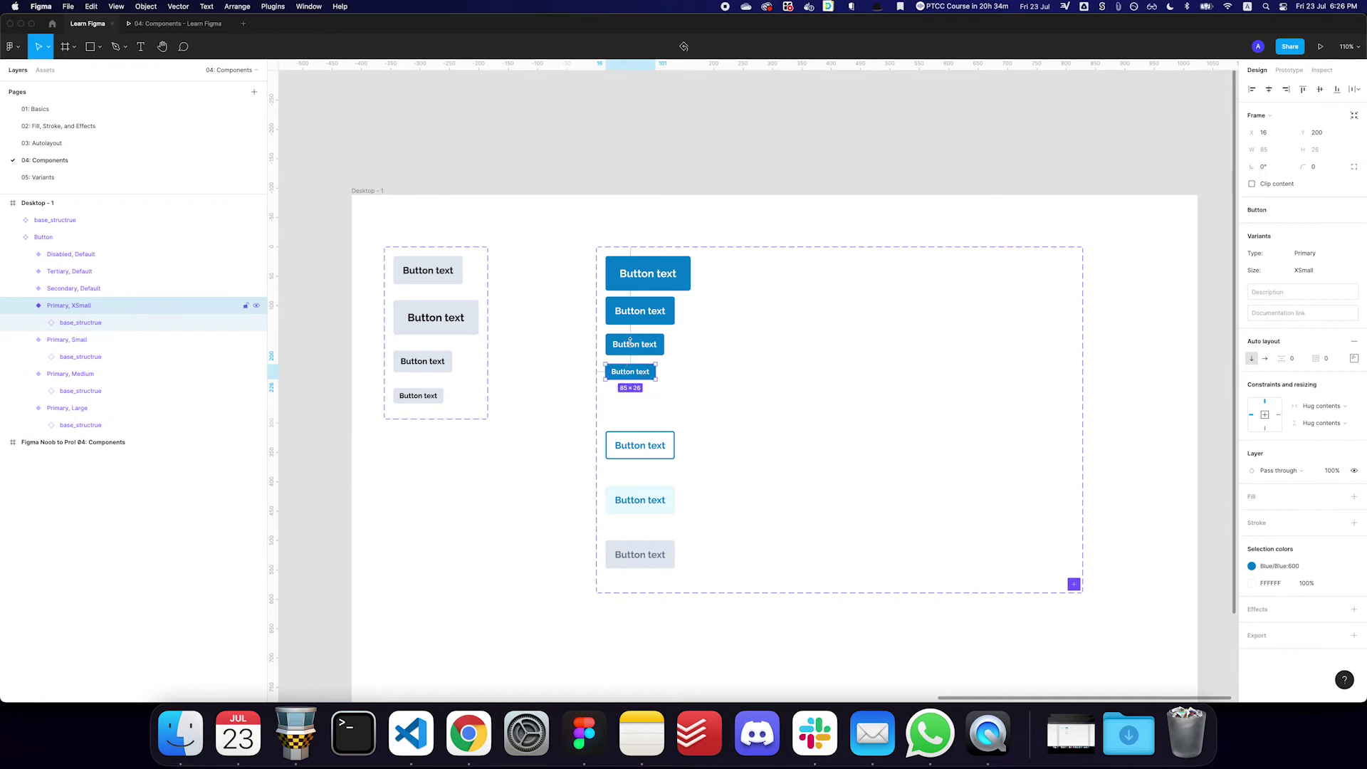
left_click(696, 383)
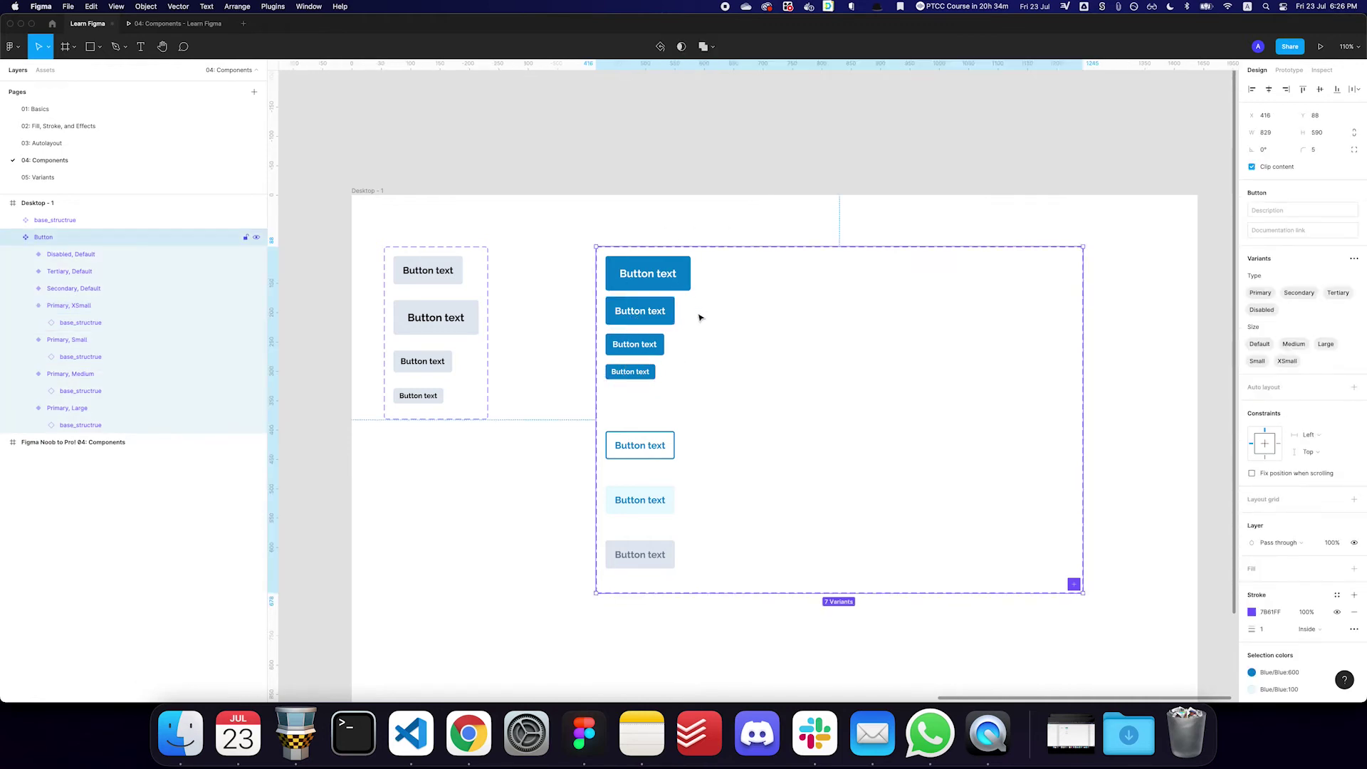
Lengthen the Button set's frame downward and move the Tertiary and Disabled variants down, leaving room below Secondary
left_click_drag(699, 314, 654, 291)
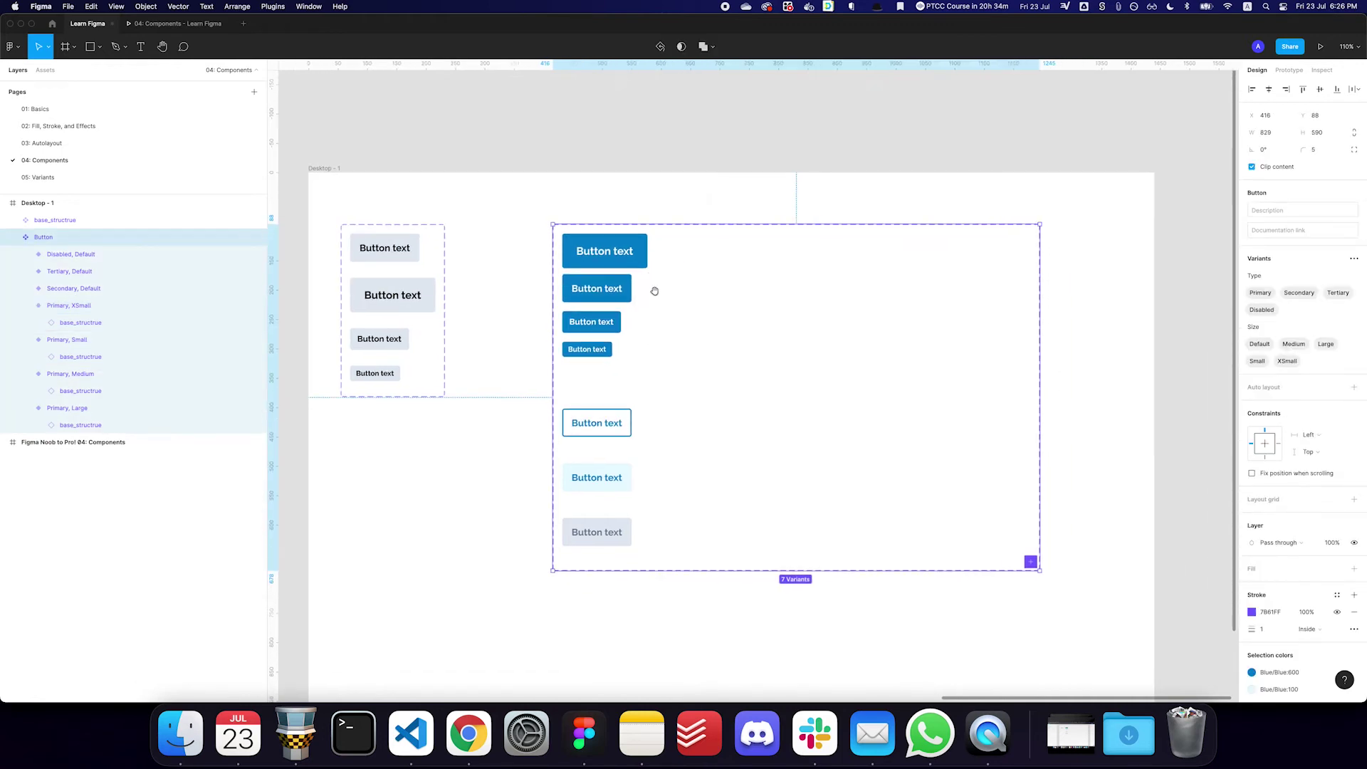
left_click(604, 423)
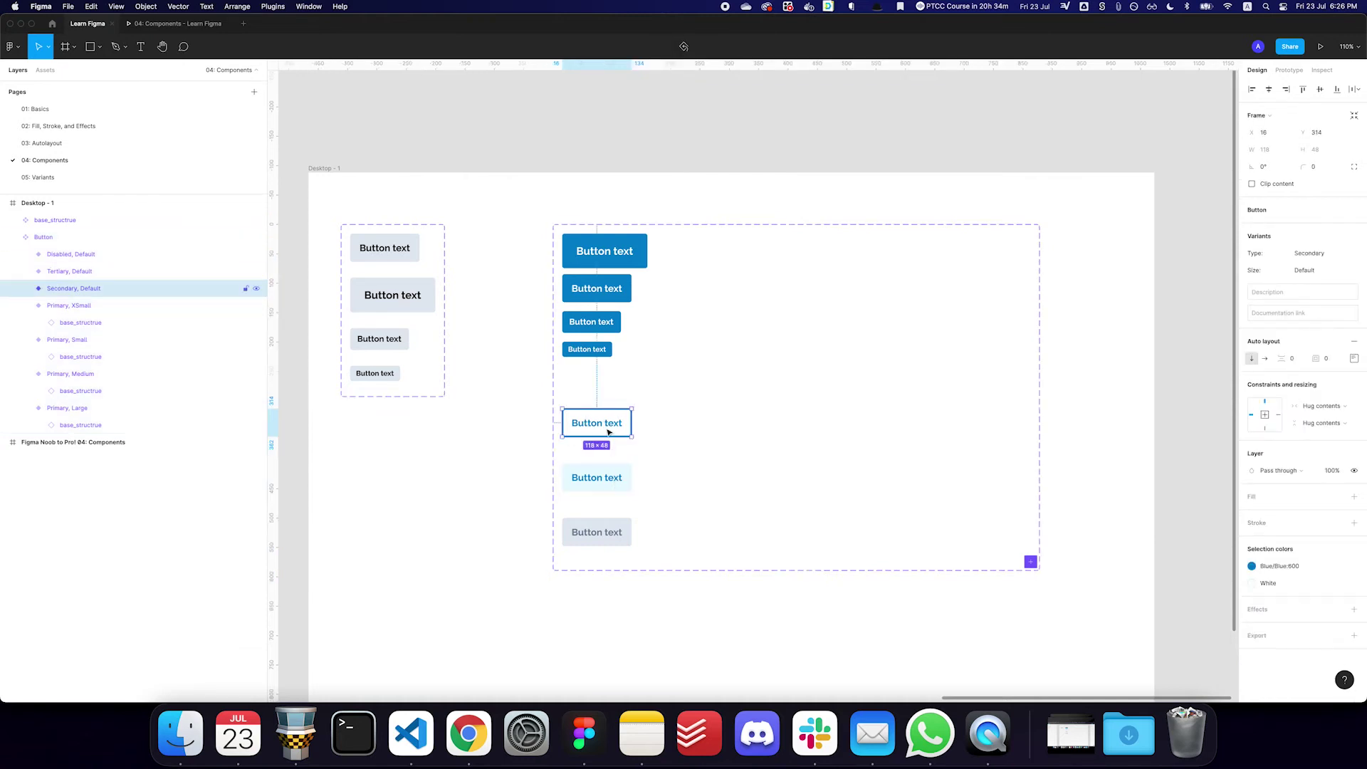
left_click(648, 223)
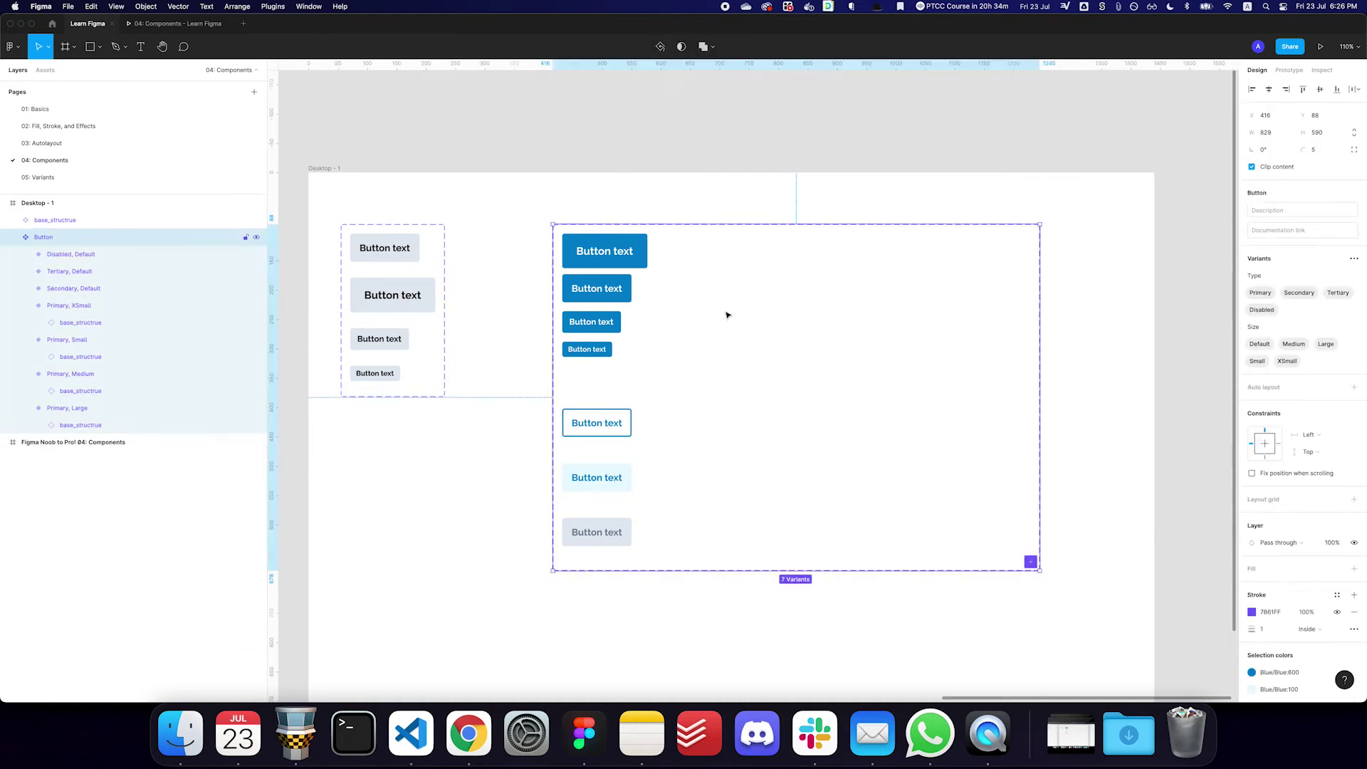
left_click_drag(766, 570, 746, 607)
left_click(614, 281)
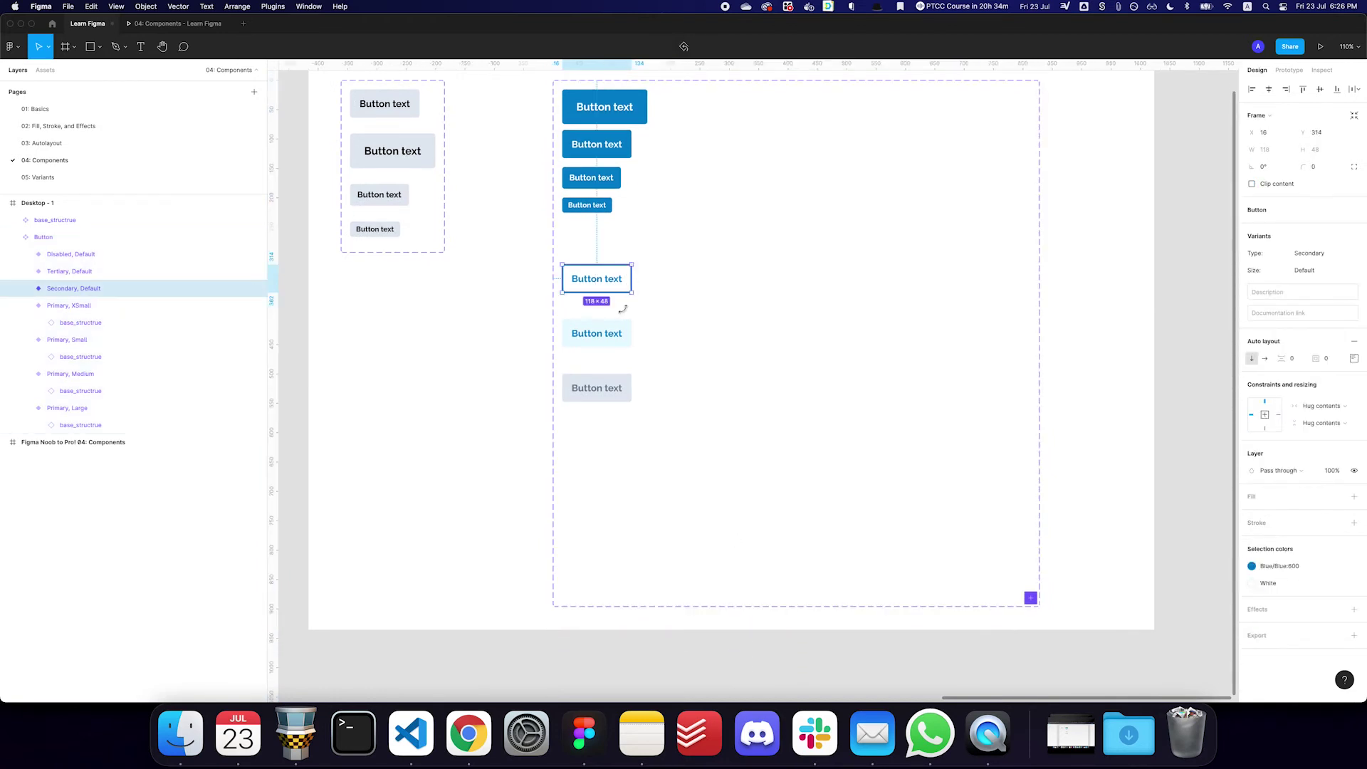
left_click(618, 342)
left_click(612, 391, "shift")
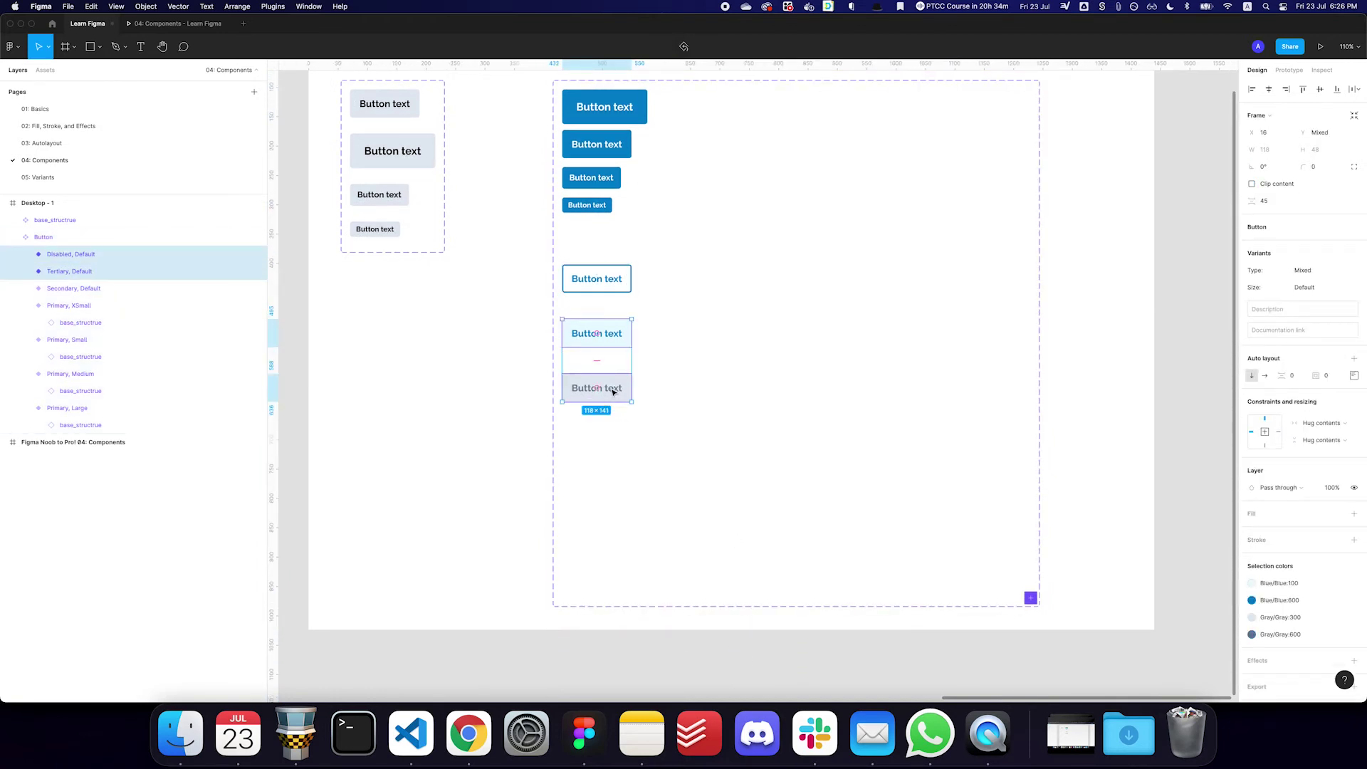
left_click_drag(612, 390, 608, 491)
scroll(626, 296, "up", 2)
left_click(610, 280)
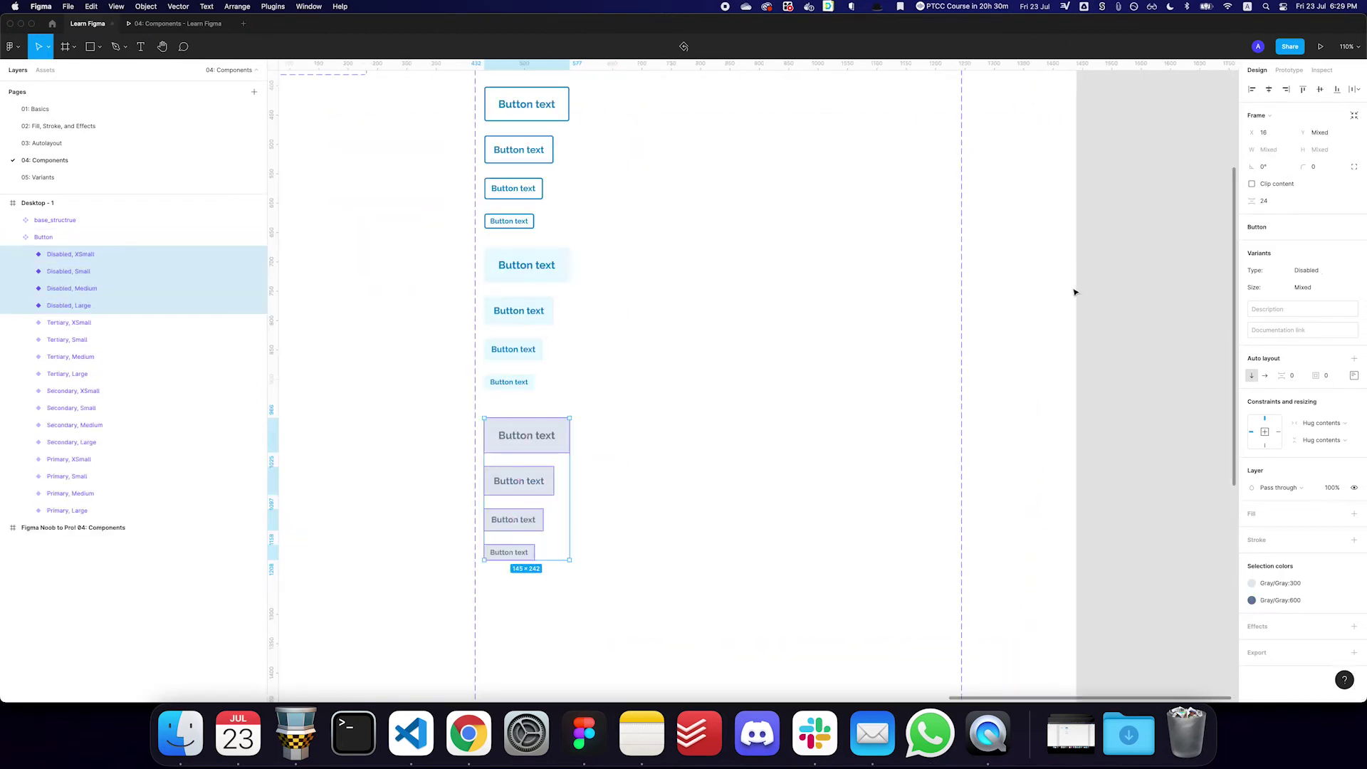
Place an instance of the Primary Large button outside the Button set, below the base_structrue set
left_click(1071, 287)
scroll(935, 338, "up", 3)
scroll(933, 349, "up", 1)
scroll(648, 256, "down", 5)
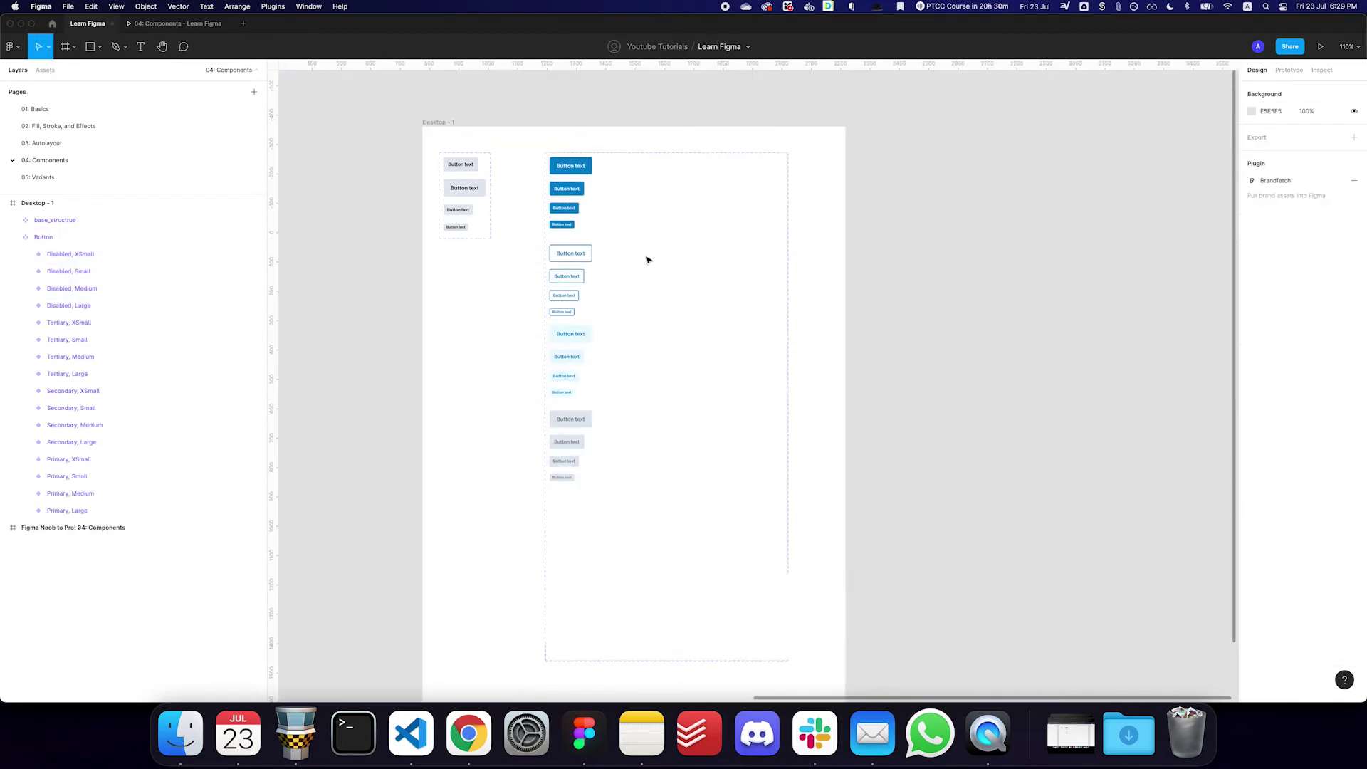
left_click(574, 169)
left_click_drag(574, 170, 481, 284)
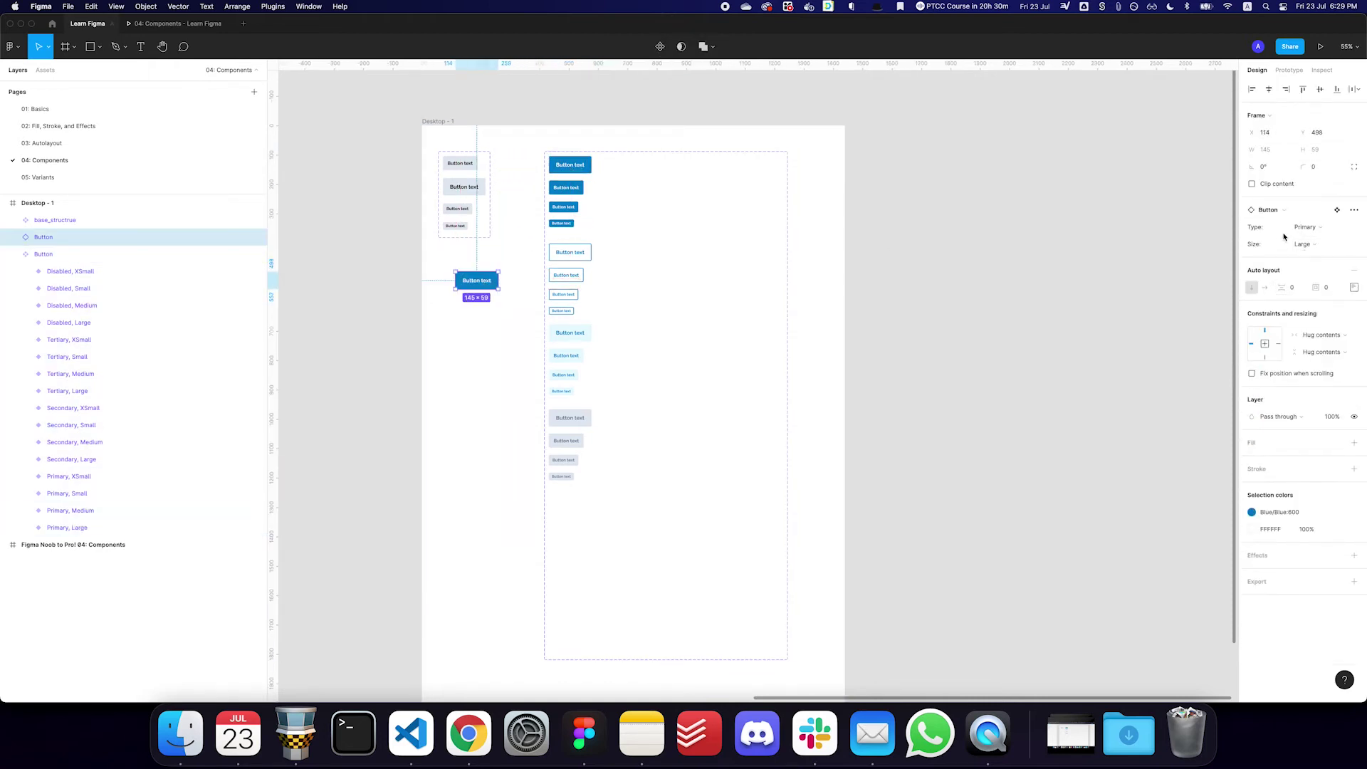
Switch the Button instance to the Secondary type and try the Medium and Small sizes on it
left_click(1317, 228)
left_click(1320, 241)
left_click(1309, 244)
left_click(1323, 253)
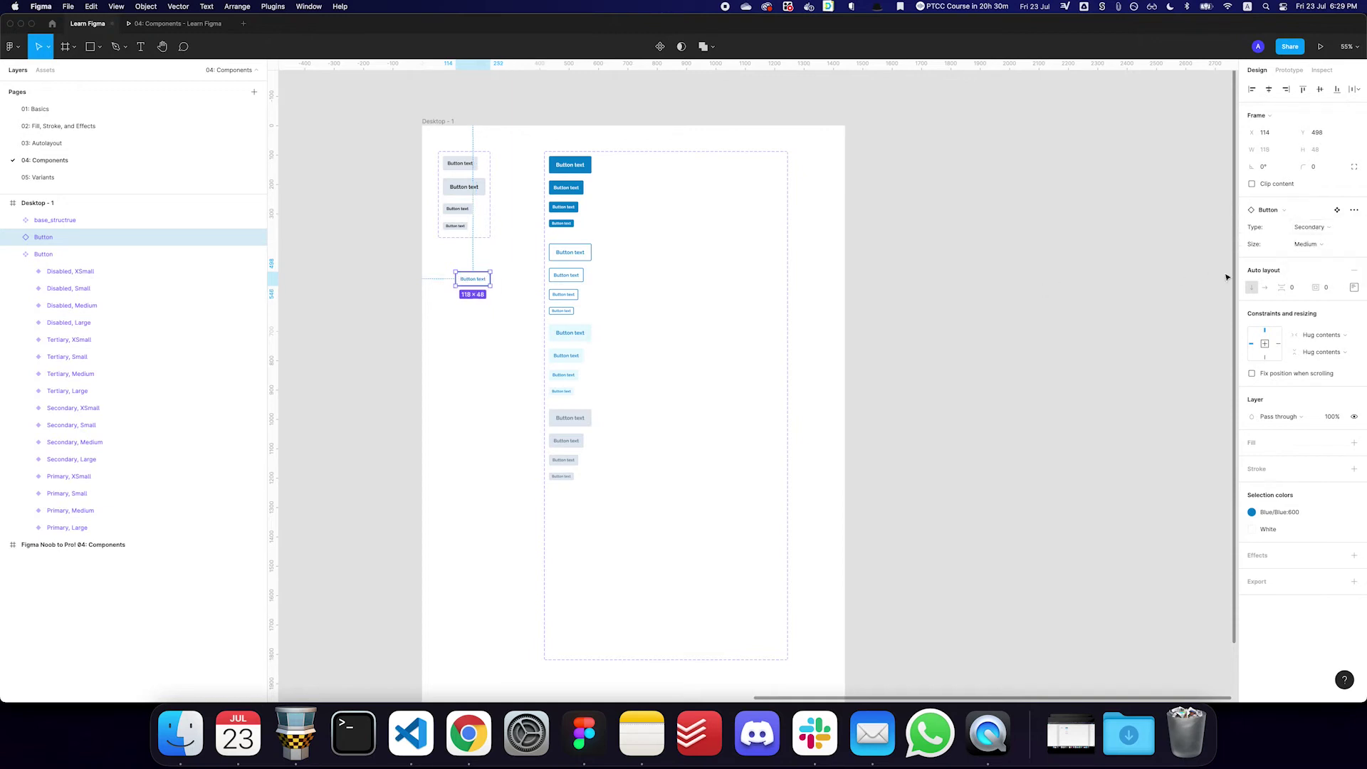
left_click(1307, 245)
left_click(1317, 276)
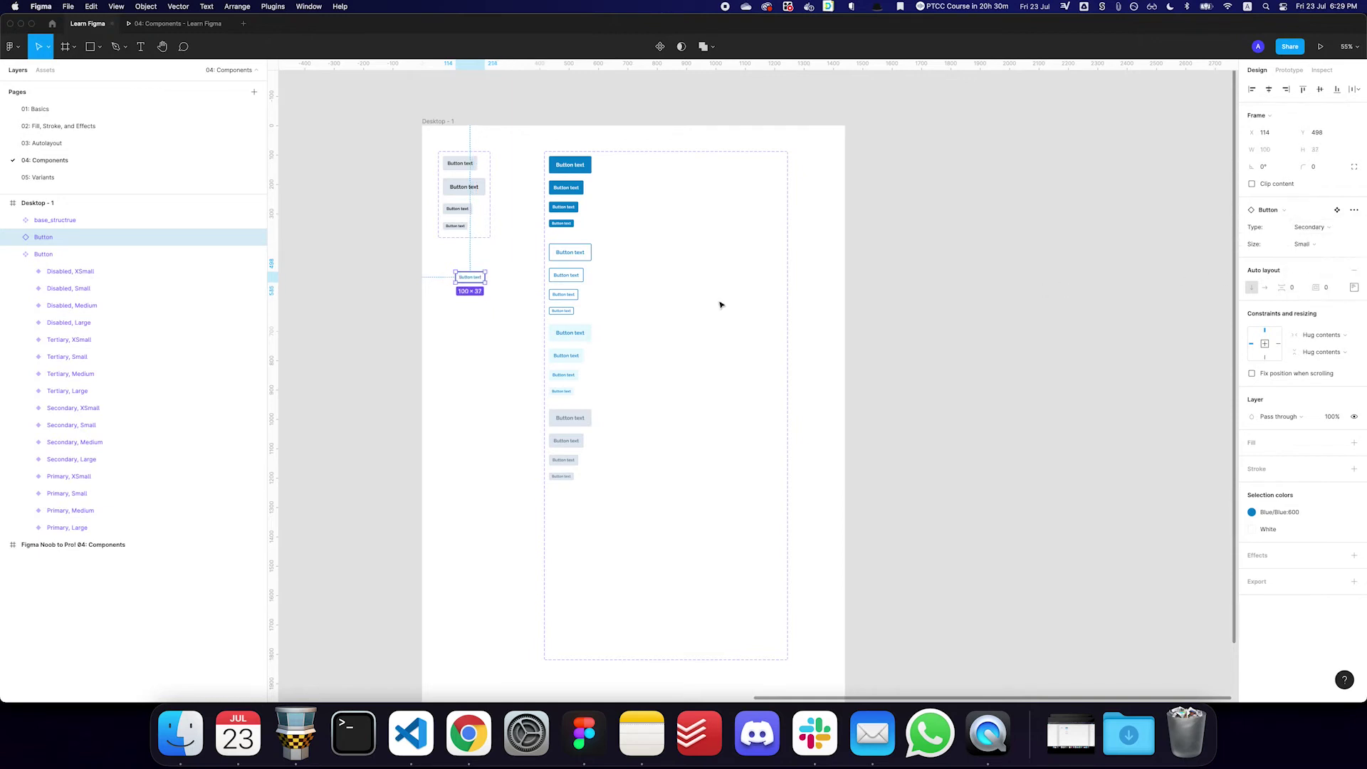
Delete the test Button instance placed below the base_structrue set
left_click(452, 302)
left_click(484, 277)
scroll(485, 278, "up", 5)
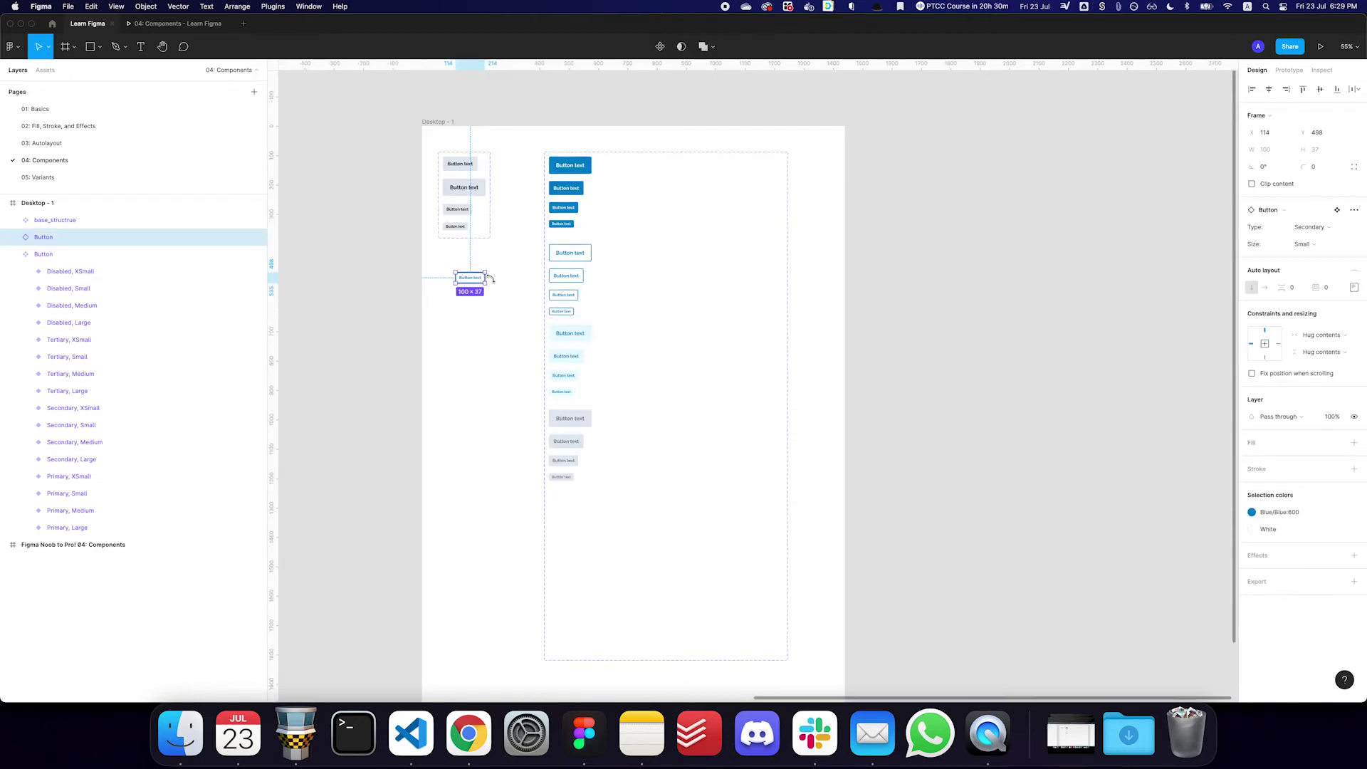
key("Delete")
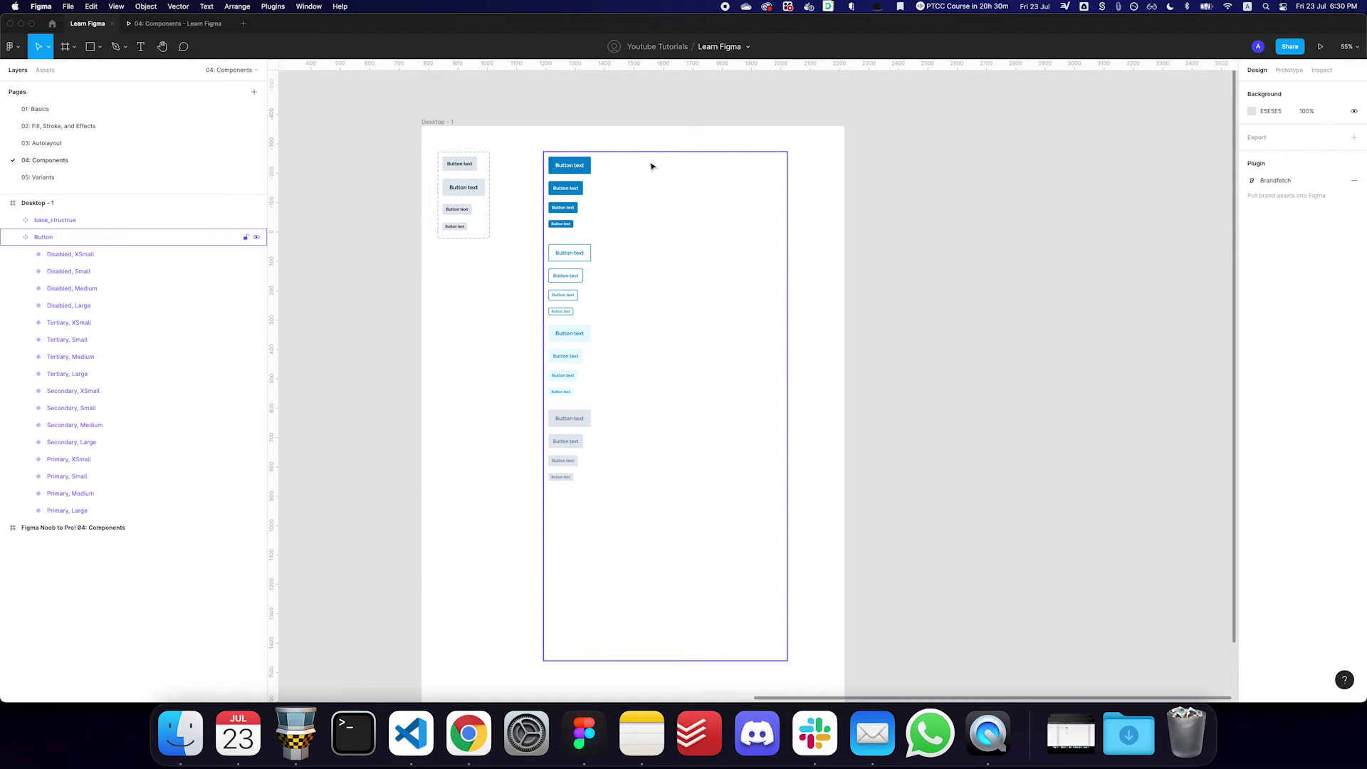
double_click(572, 168)
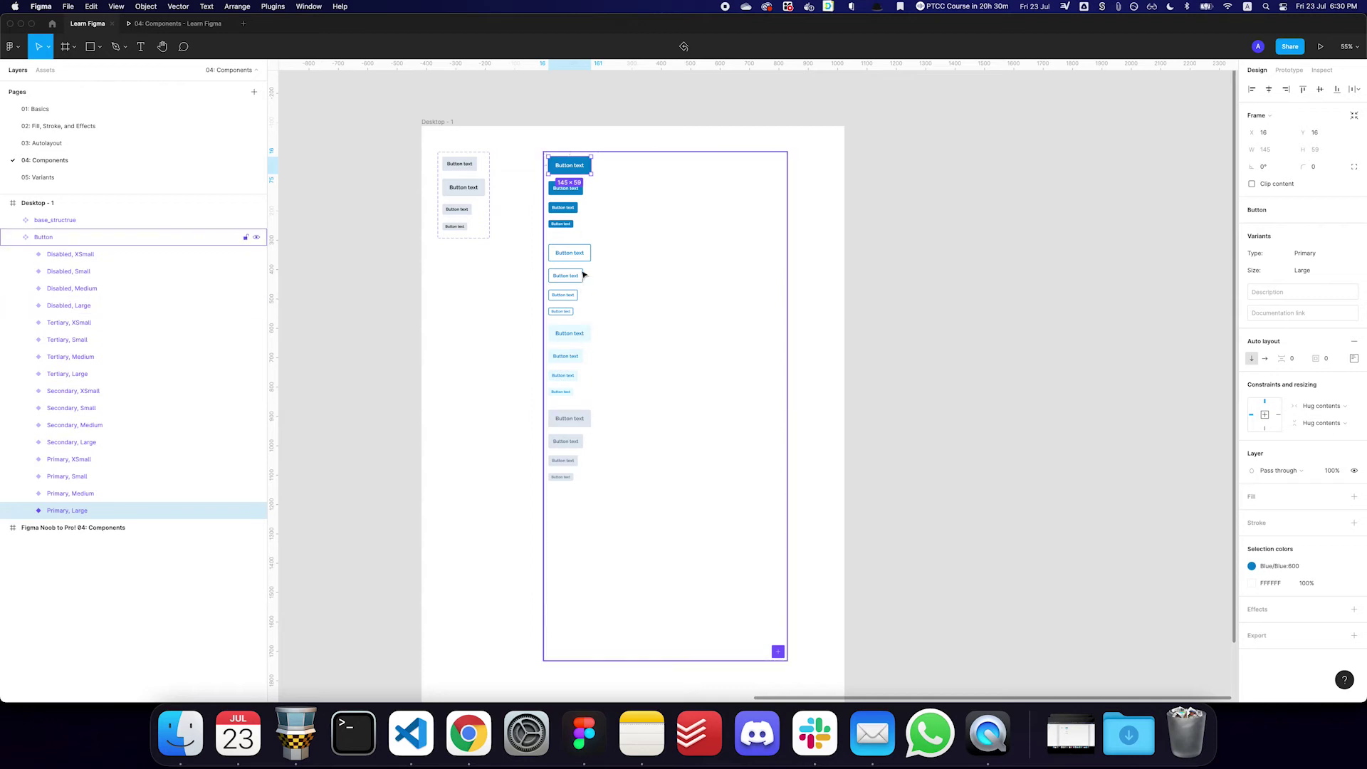
scroll(589, 186, "up", 5)
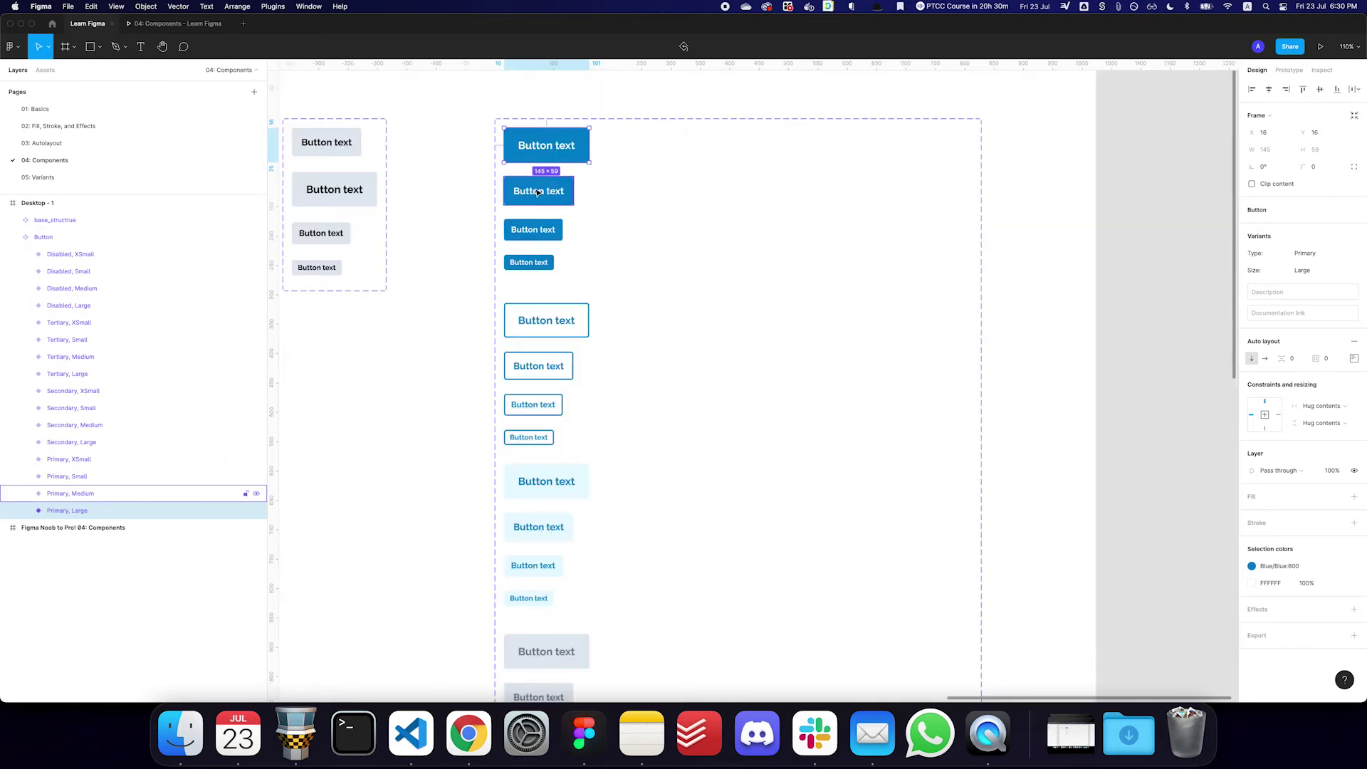
left_click(555, 193, "shift")
left_click(535, 238, "shift")
left_click(527, 264, "shift")
left_click_drag(528, 264, 618, 260)
key("super+z")
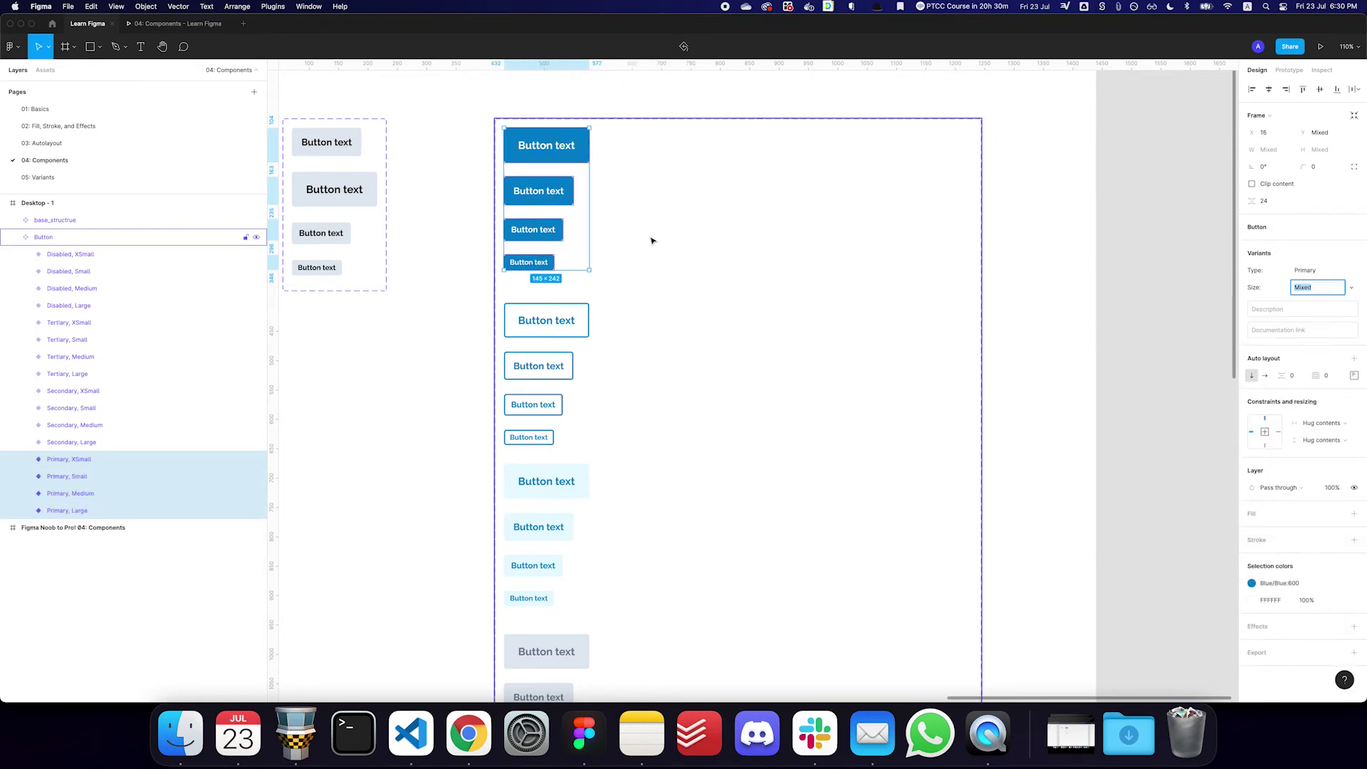
Add a new variant property named State to the Button component set
left_click(652, 240)
left_click(1354, 258)
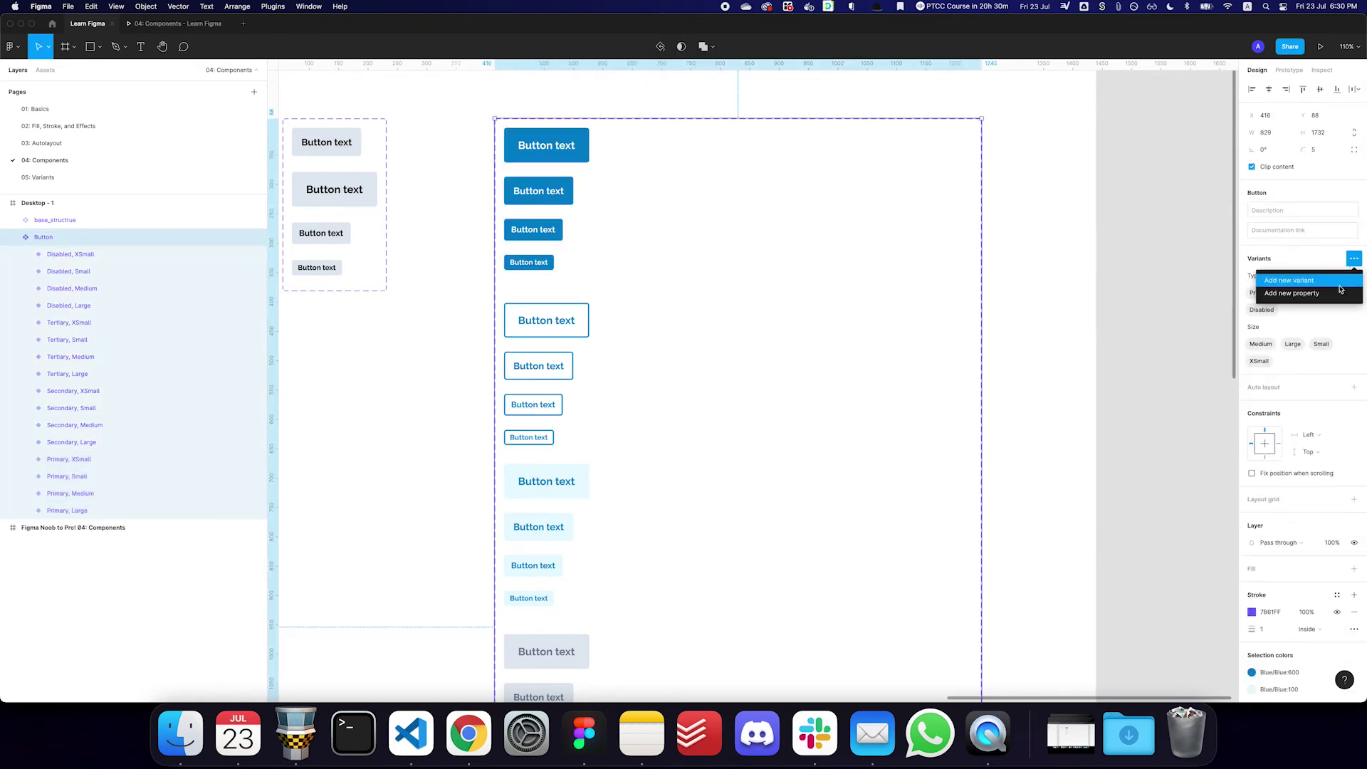
left_click(1326, 292)
type("State")
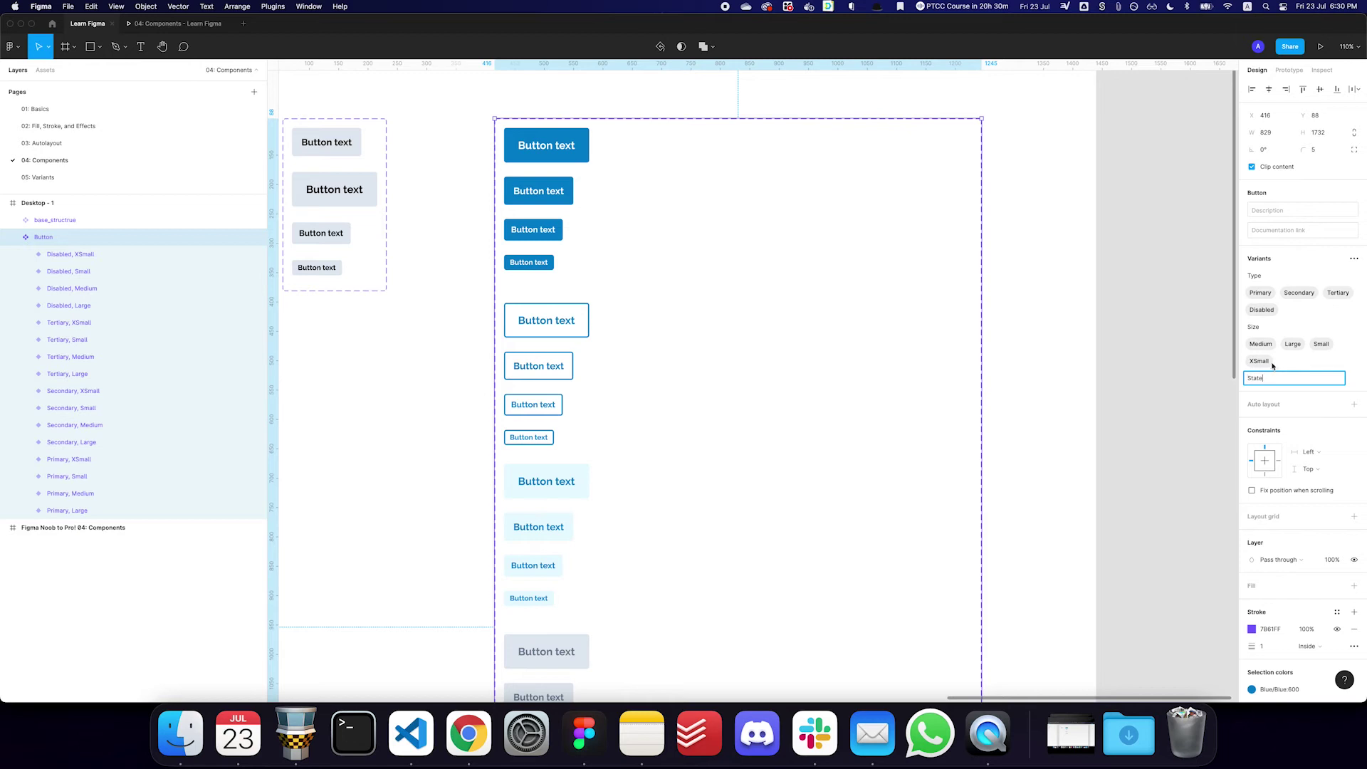
key("Return")
double_click(1261, 395)
type("Hover")
key("Return")
key("ctrl+z")
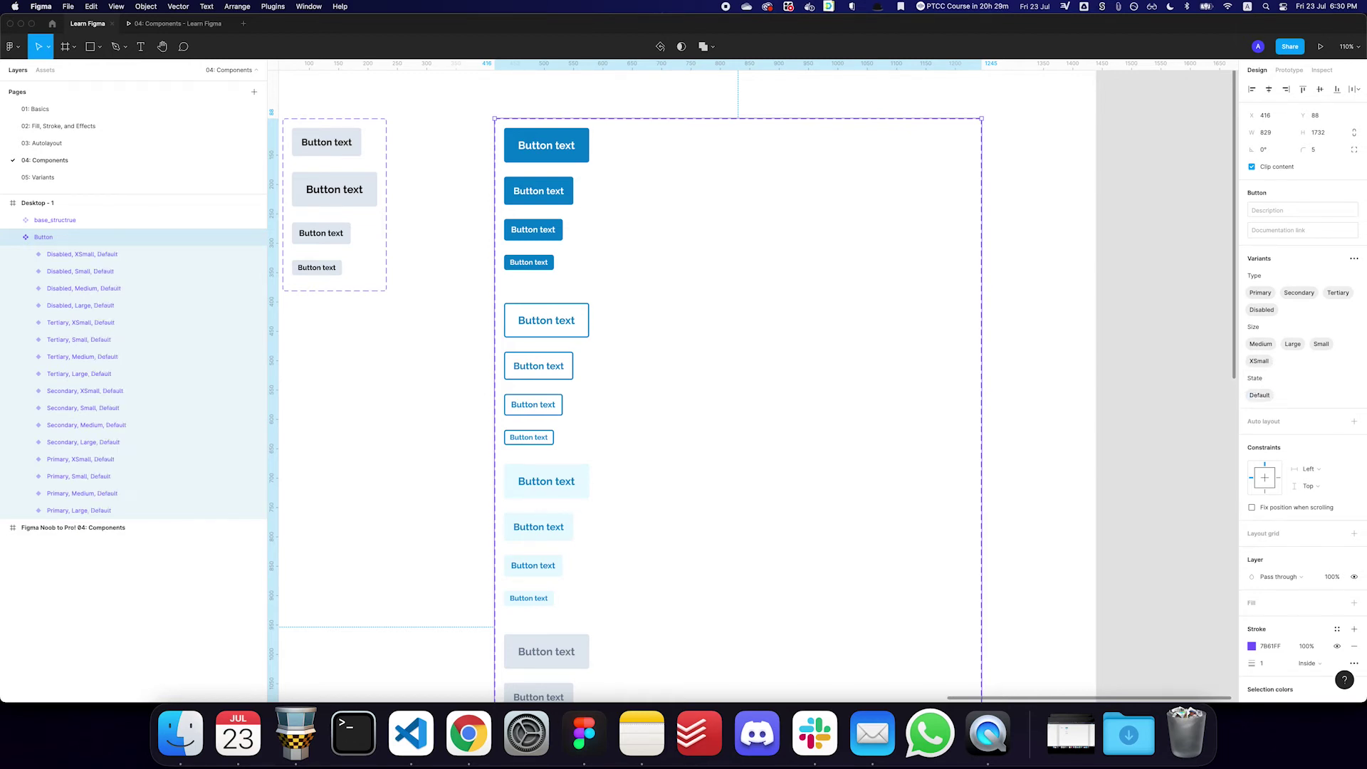
Duplicate all the Button variants into a second column beside the originals and set the copies' State to Hover
left_click(543, 147)
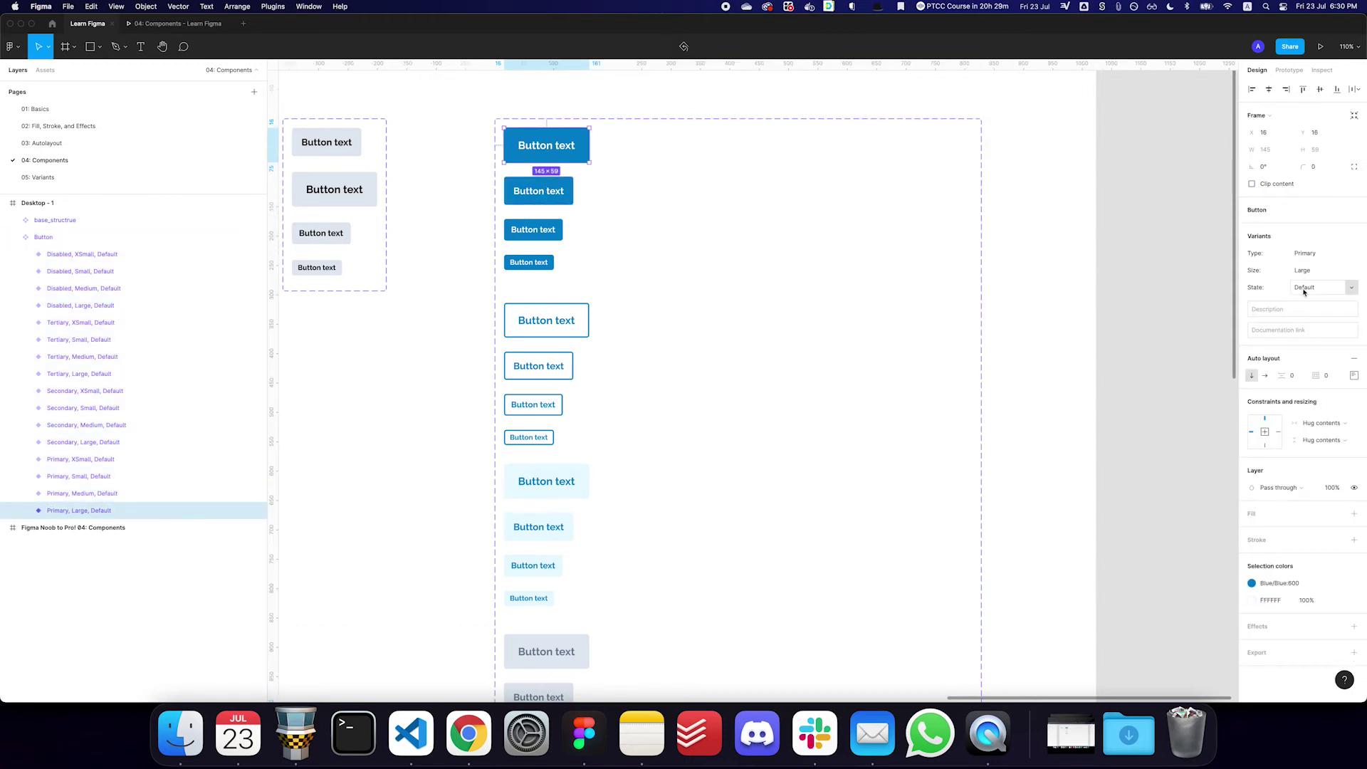
left_click(535, 186, "shift")
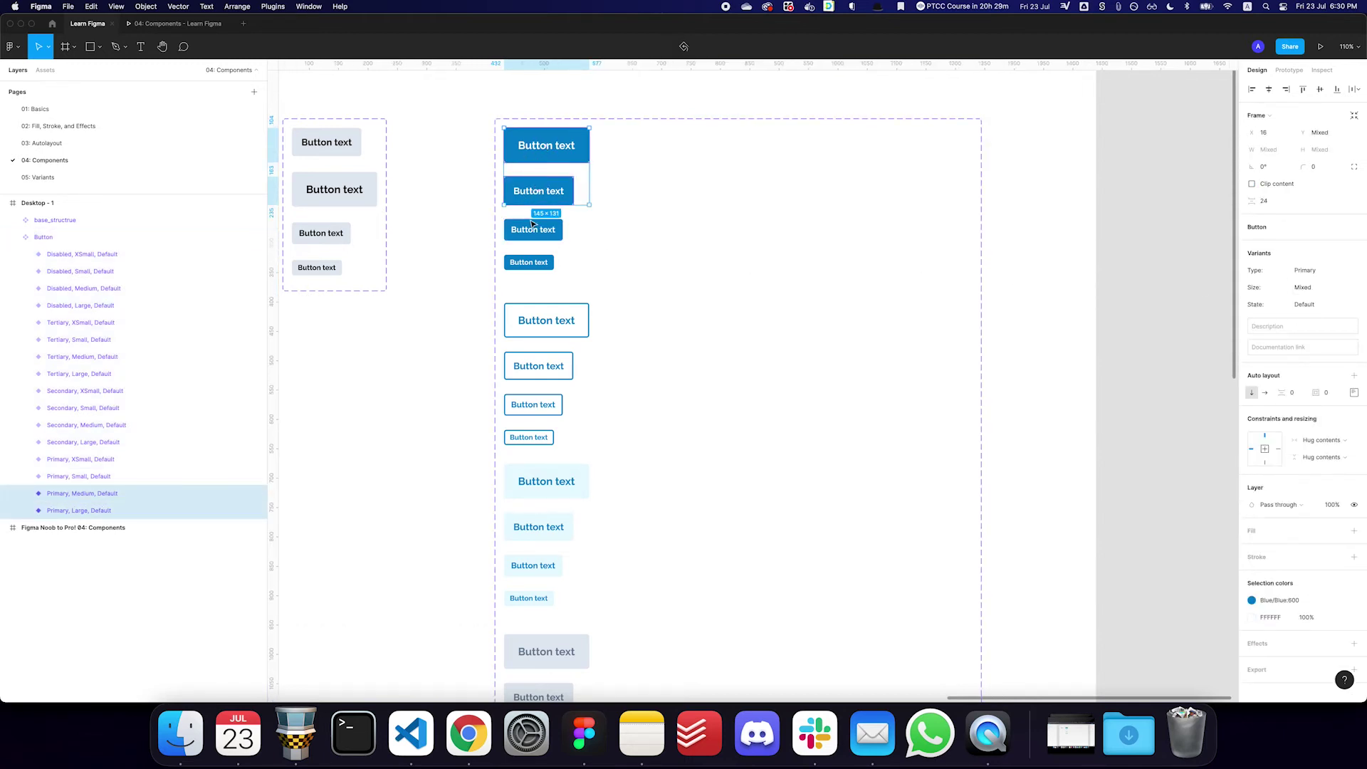
left_click(534, 229, "shift")
left_click(529, 262, "shift")
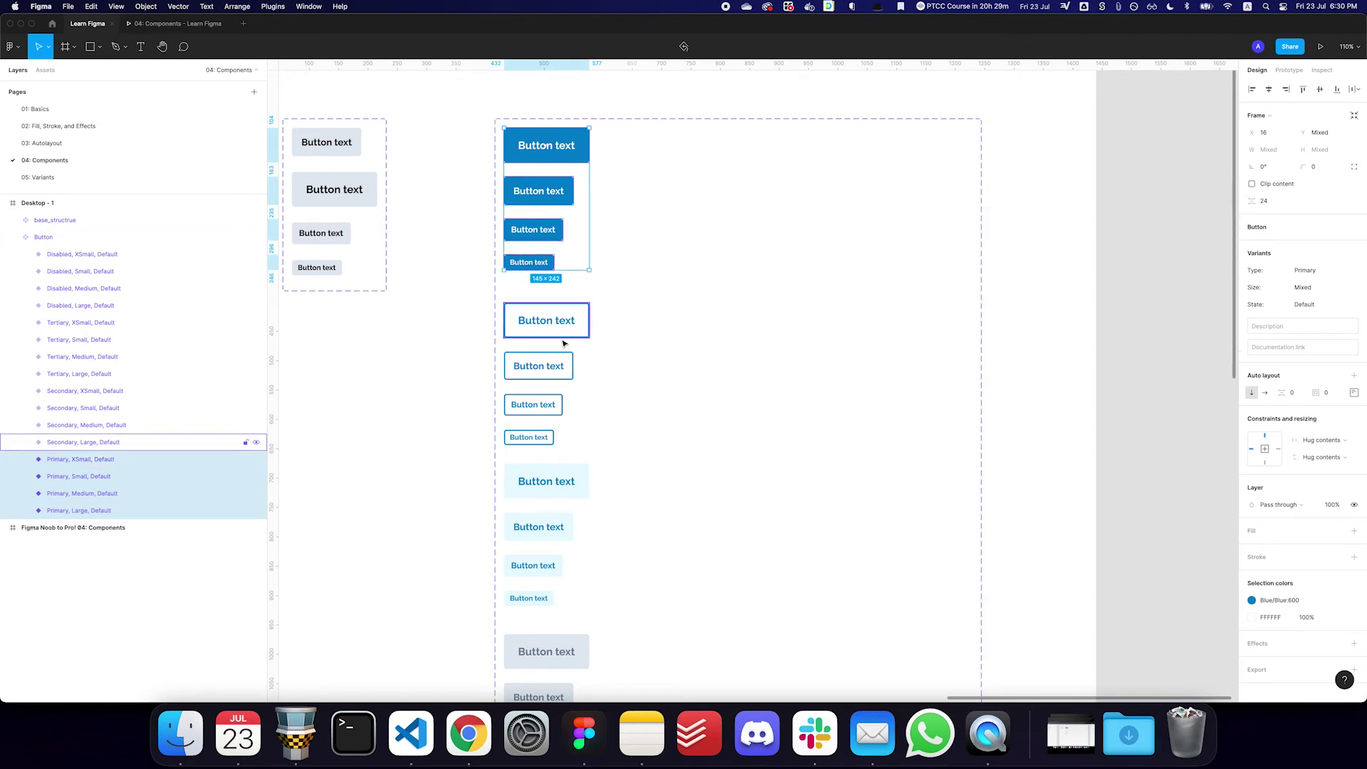
left_click(84, 256)
left_click(96, 499, "shift")
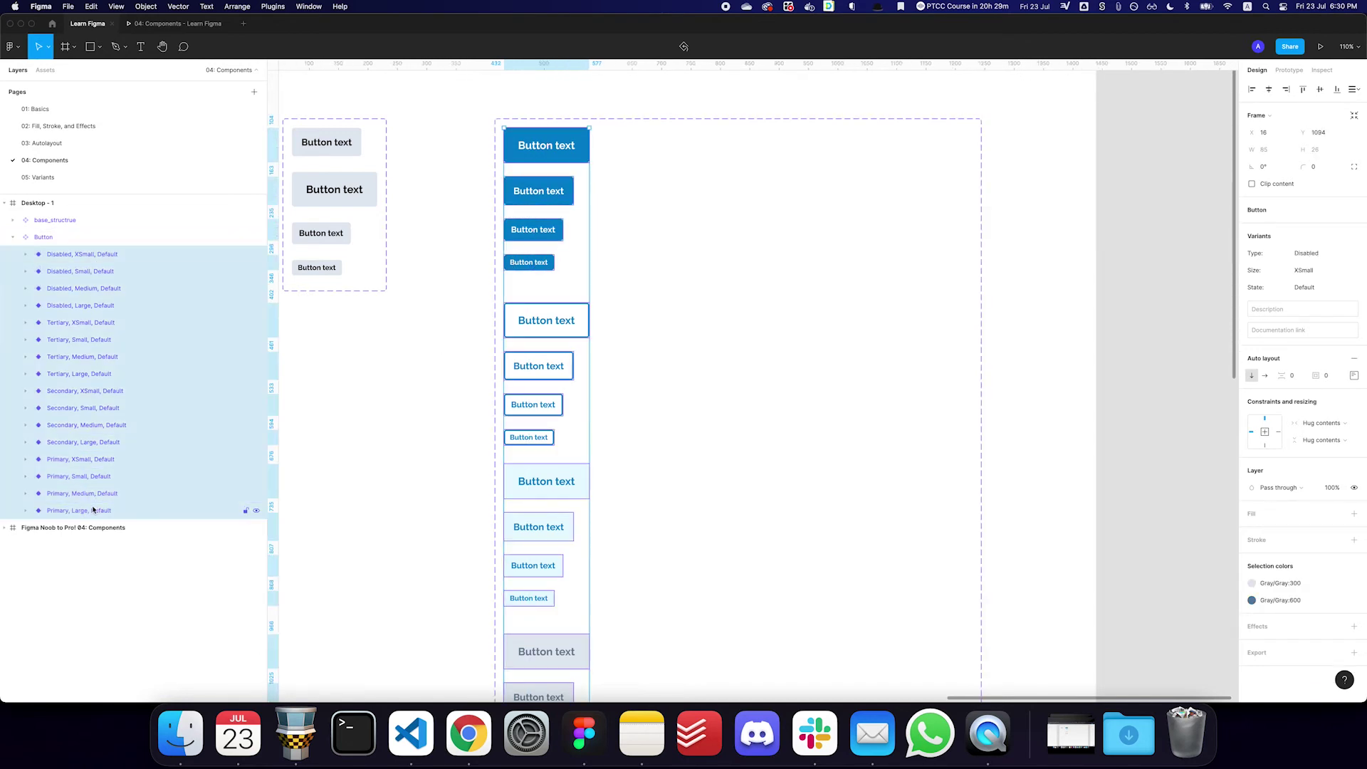
left_click_drag(572, 328, 670, 327)
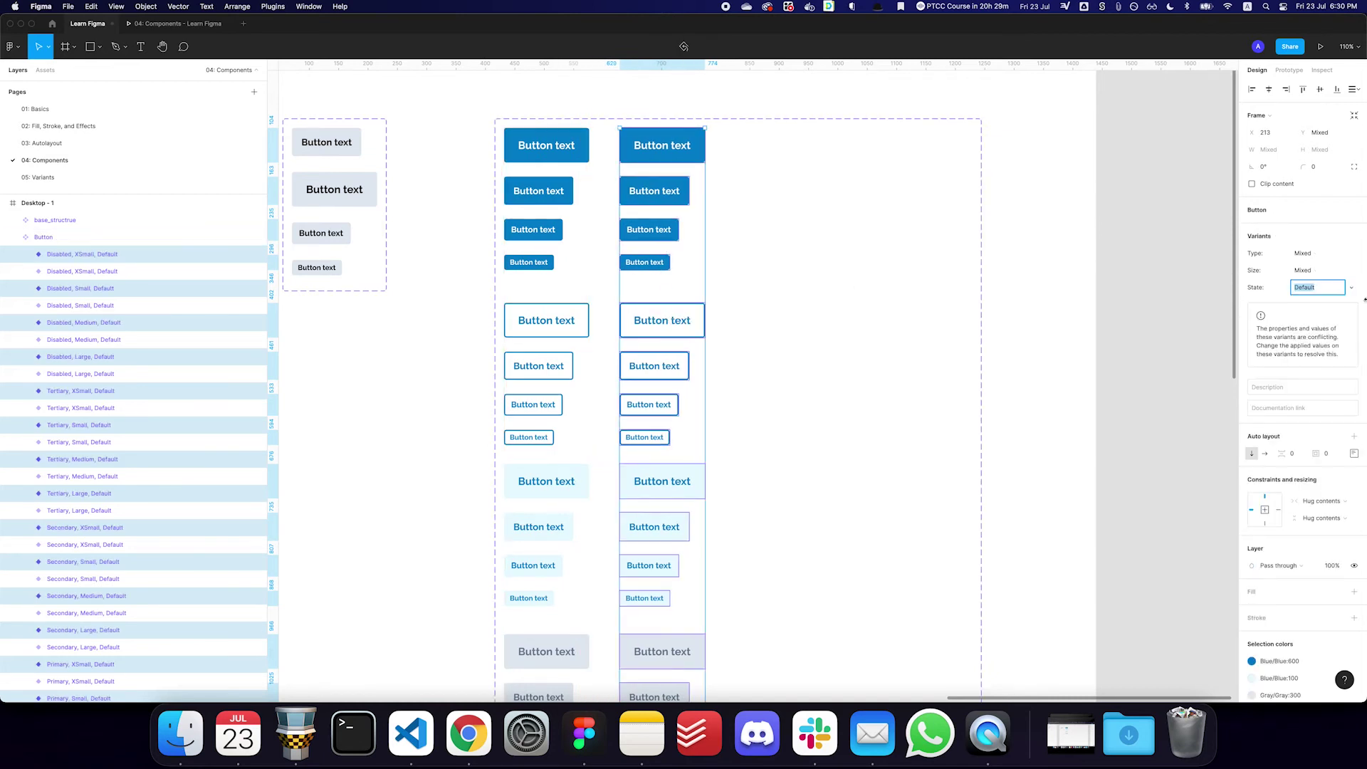
type("Hover")
key("Return")
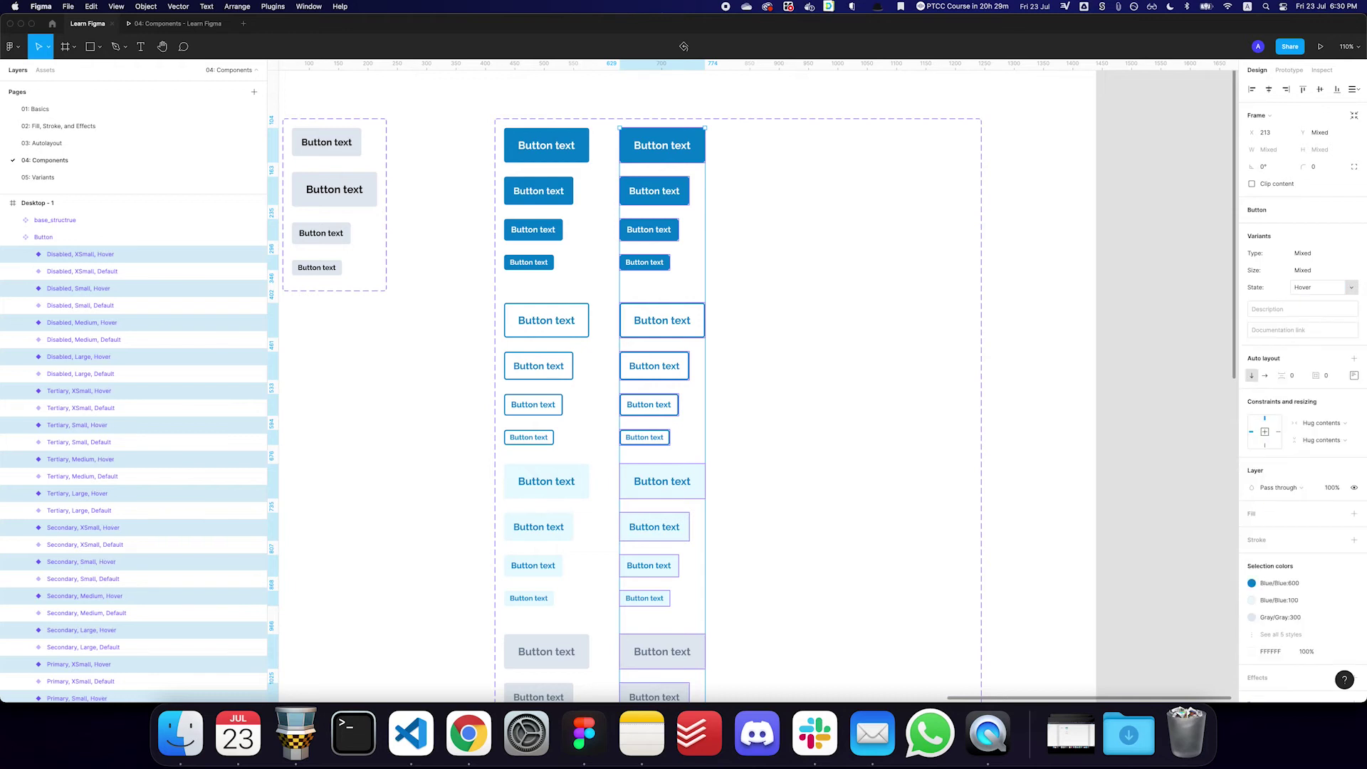
Change the fill of the base_structrue layers in the four Primary Hover variants to the next darker Blue style
left_click(668, 151)
left_click(654, 191, "shift")
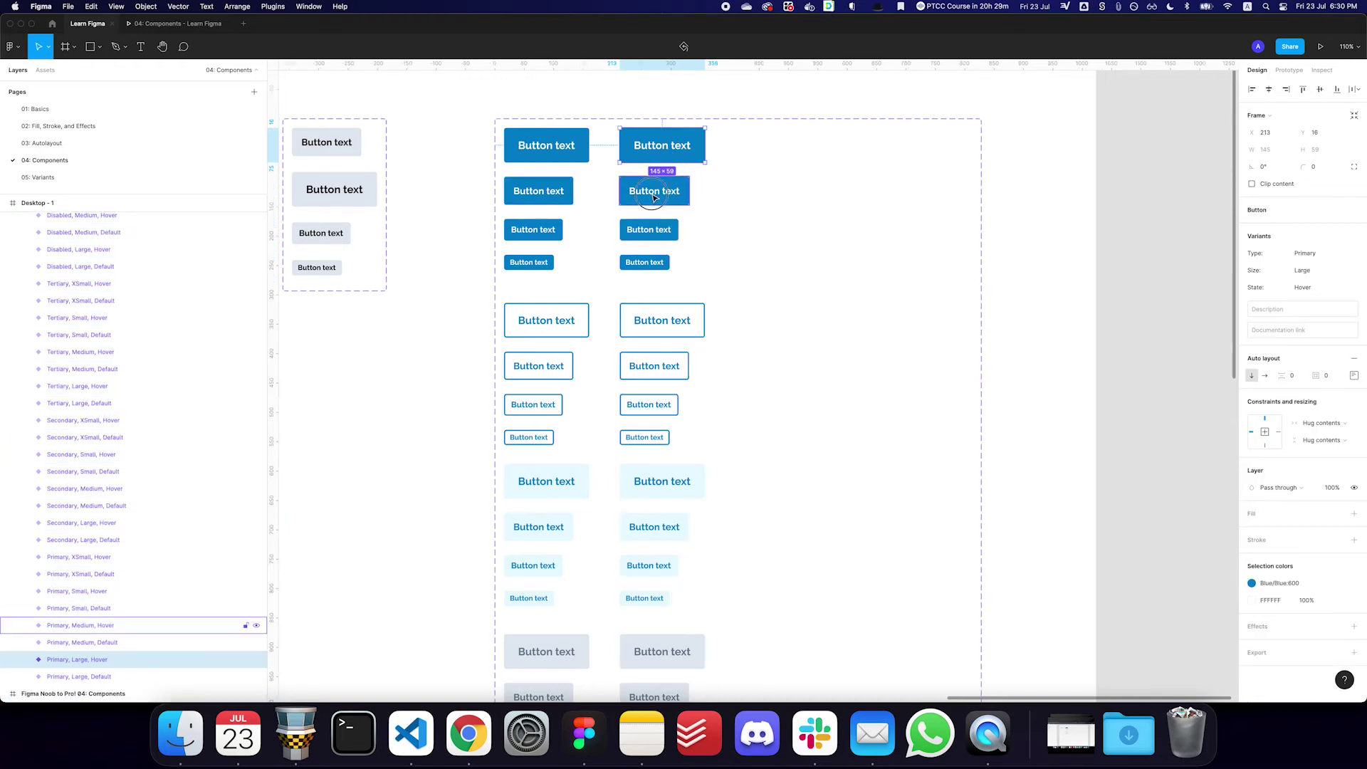
left_click(649, 229, "shift")
left_click(645, 262, "shift")
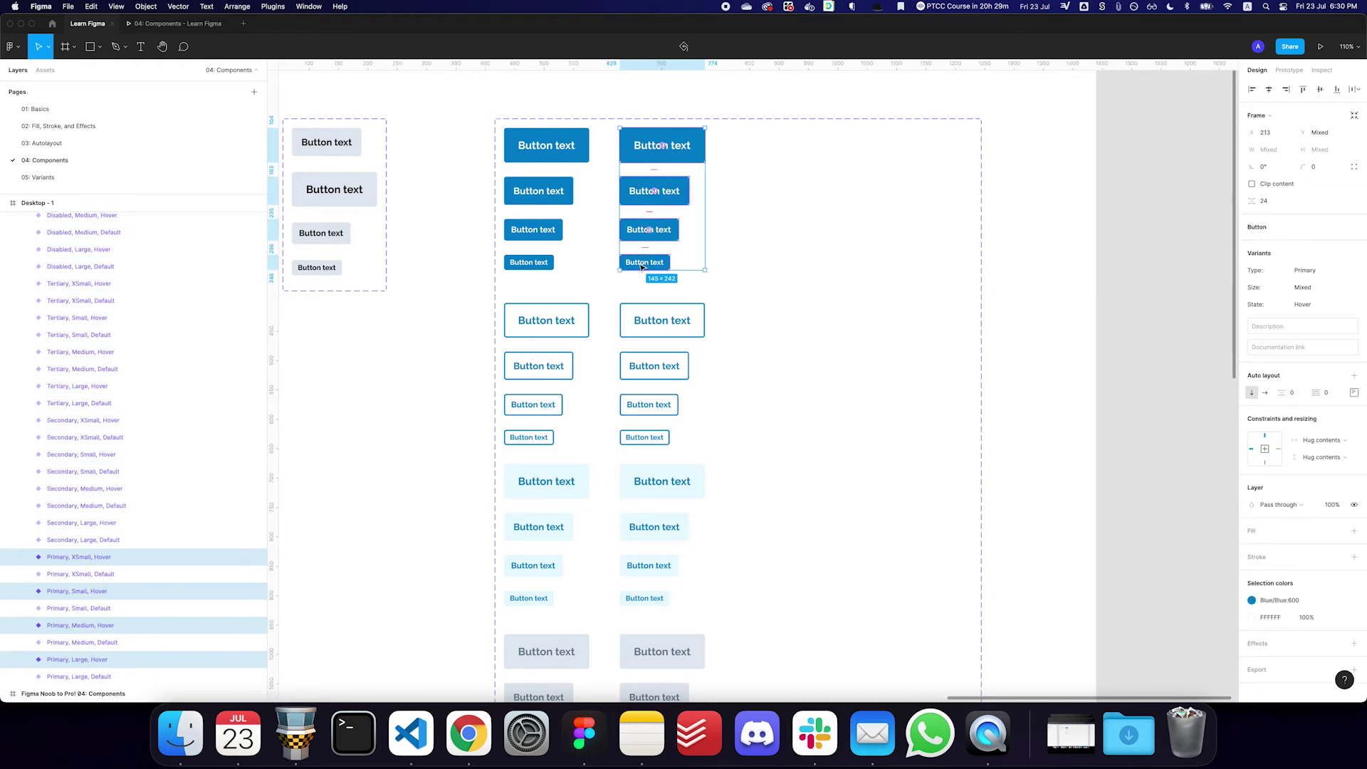
key("Return")
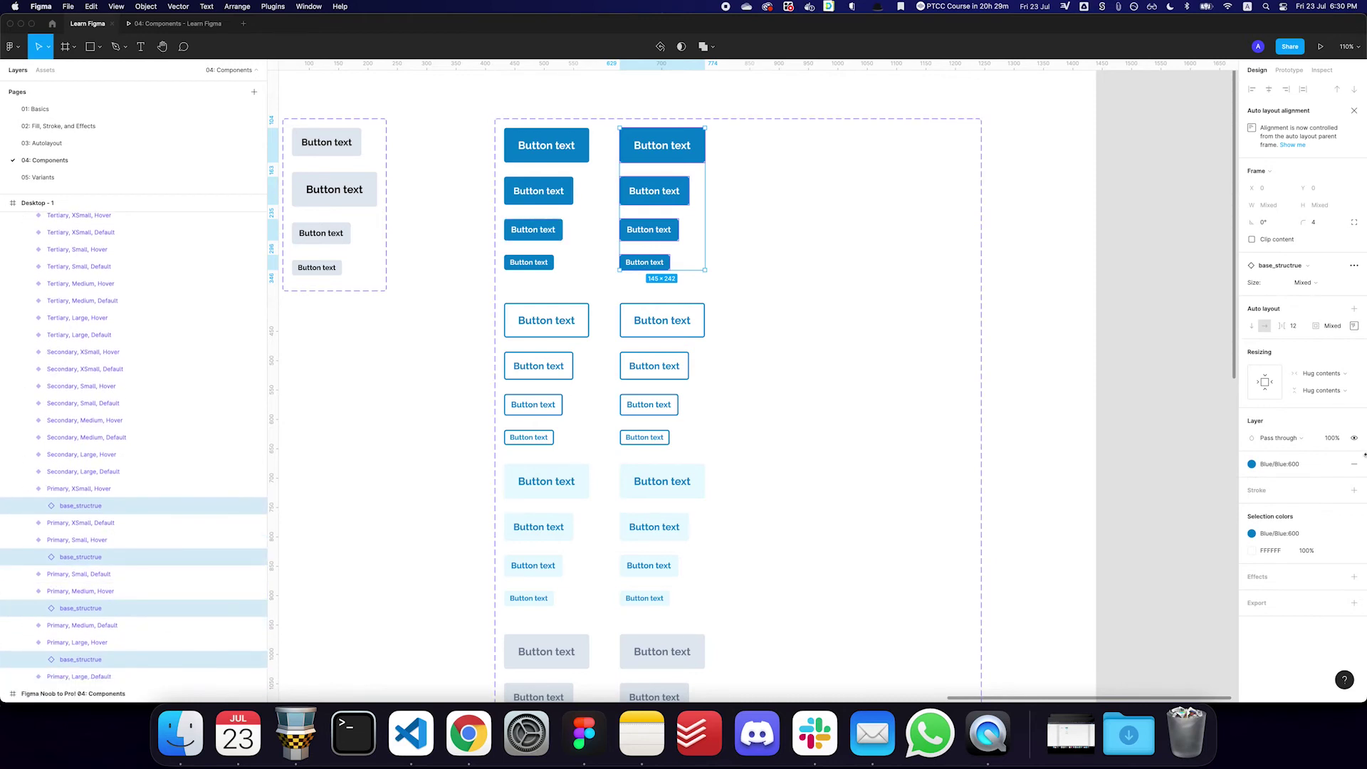
left_click(1280, 463)
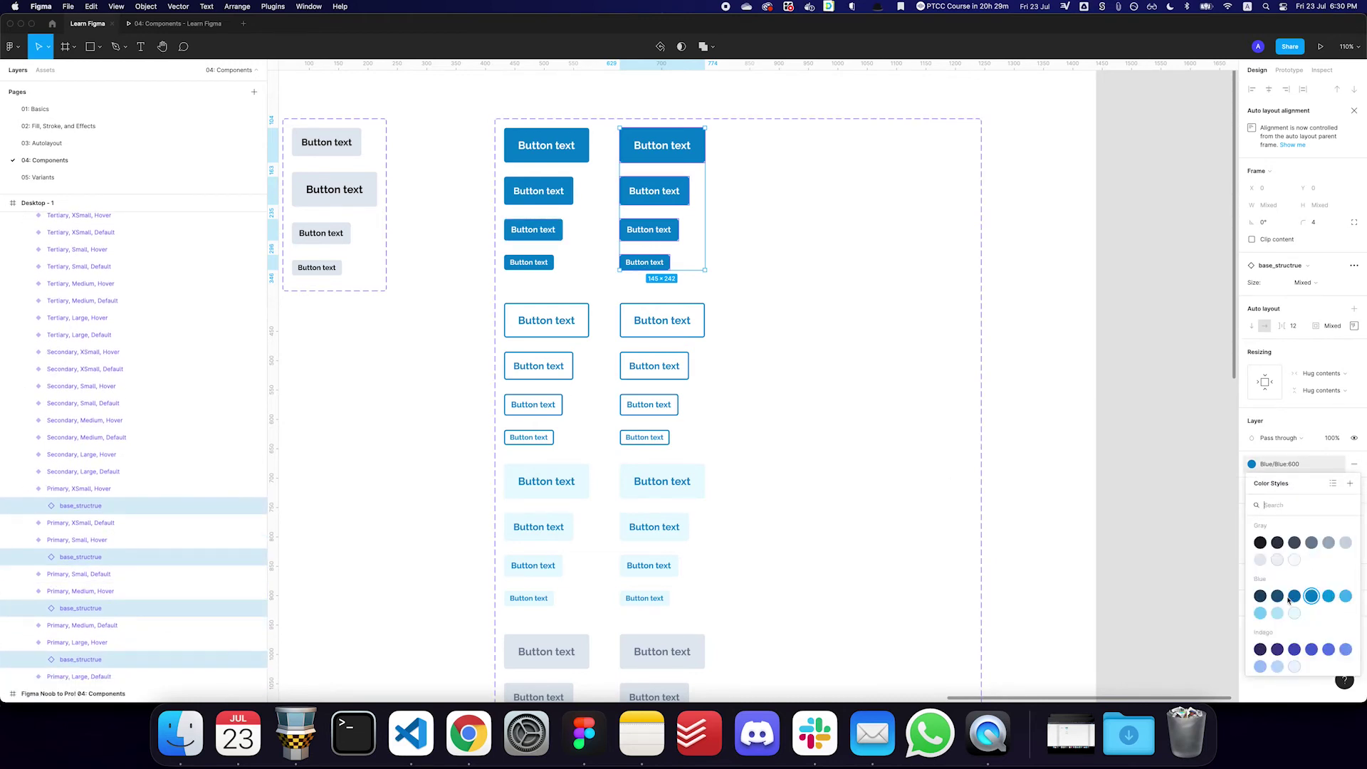
key("Escape")
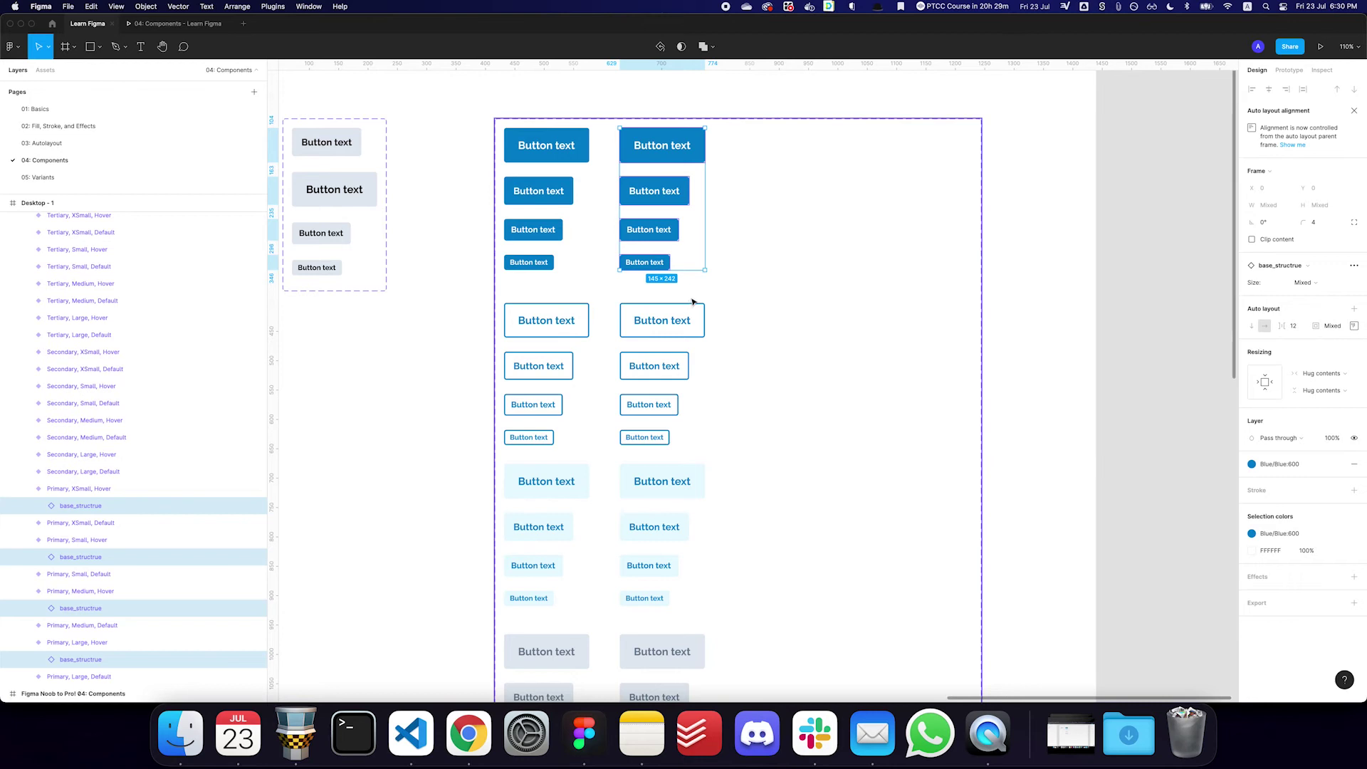
Change the fill of the base_structrue layers in the four Secondary Hover variants to Gray/Gray:200
scroll(709, 365, "down", 1)
scroll(709, 365, "down", 2)
left_click(673, 278)
left_click(659, 321, "shift")
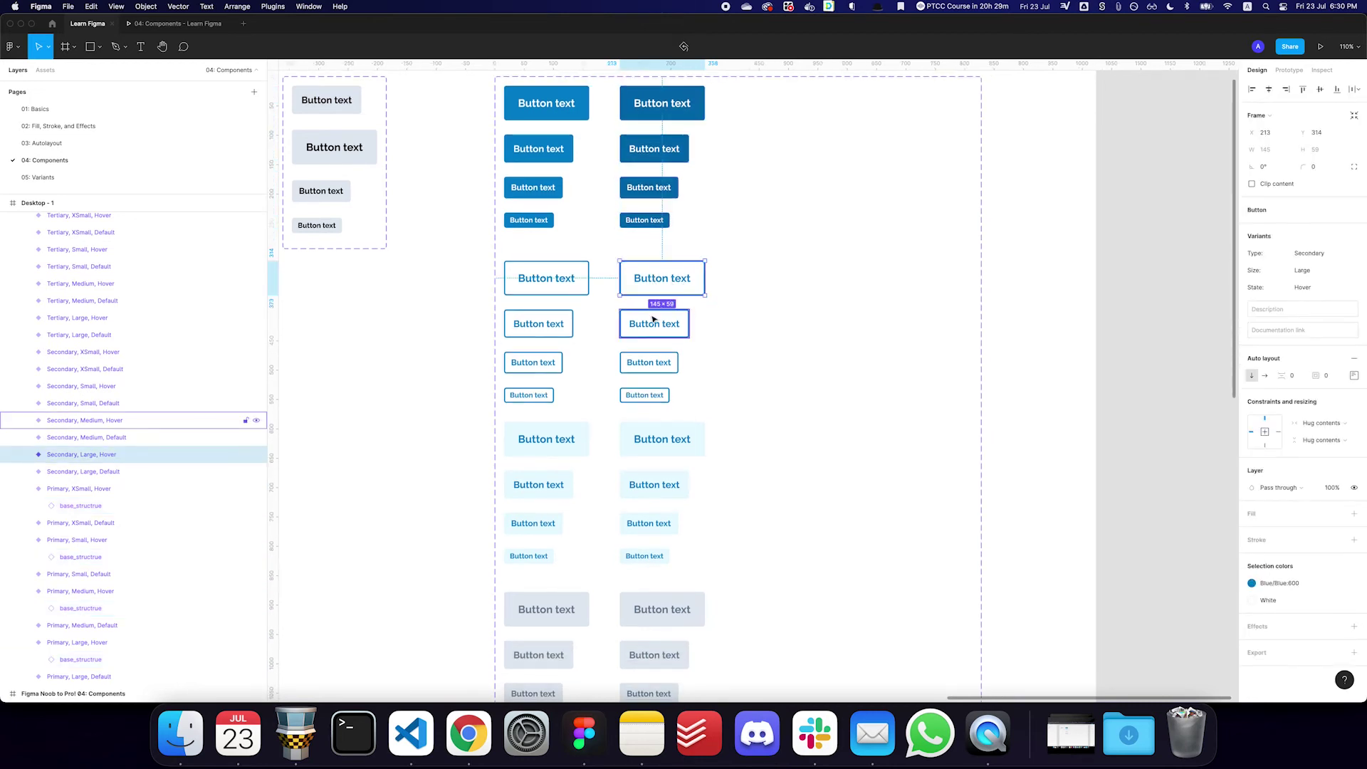
left_click(650, 361, "shift")
left_click(646, 394, "shift")
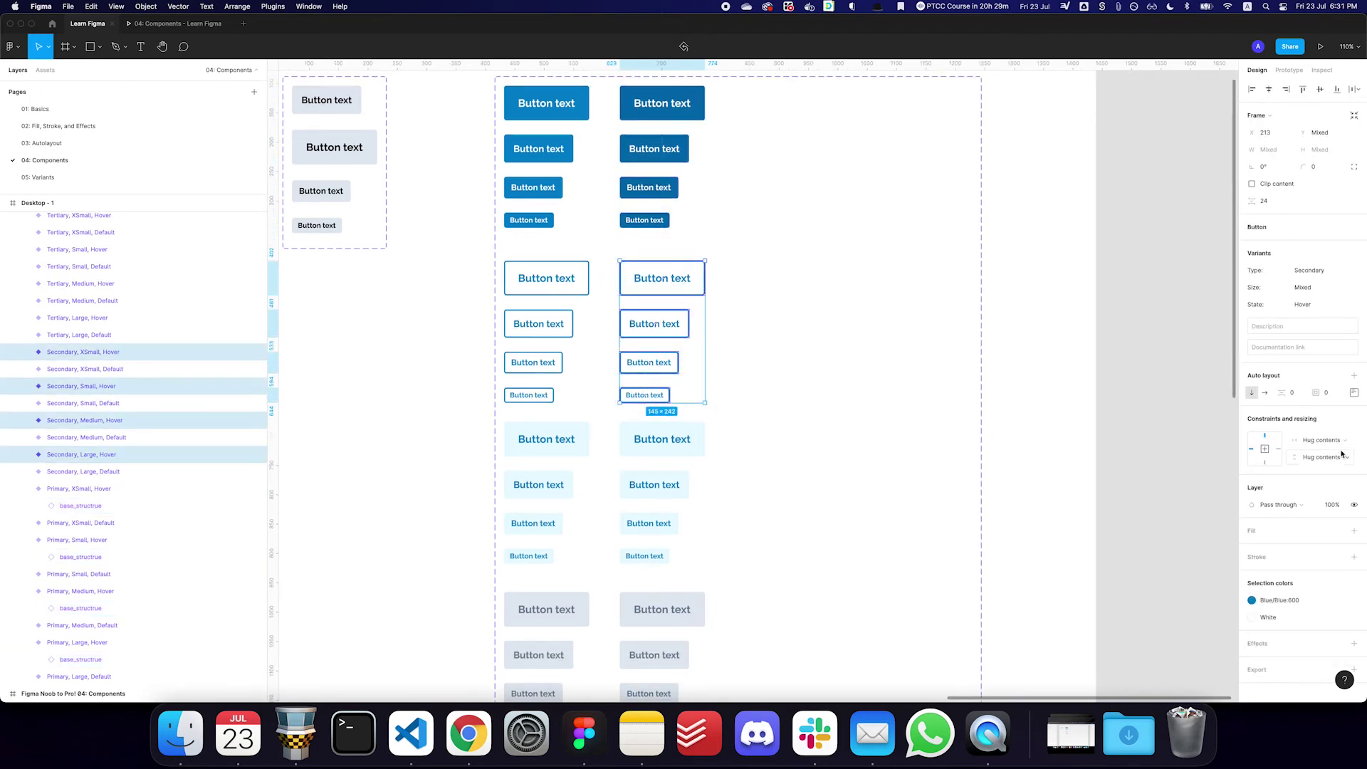
key("Return")
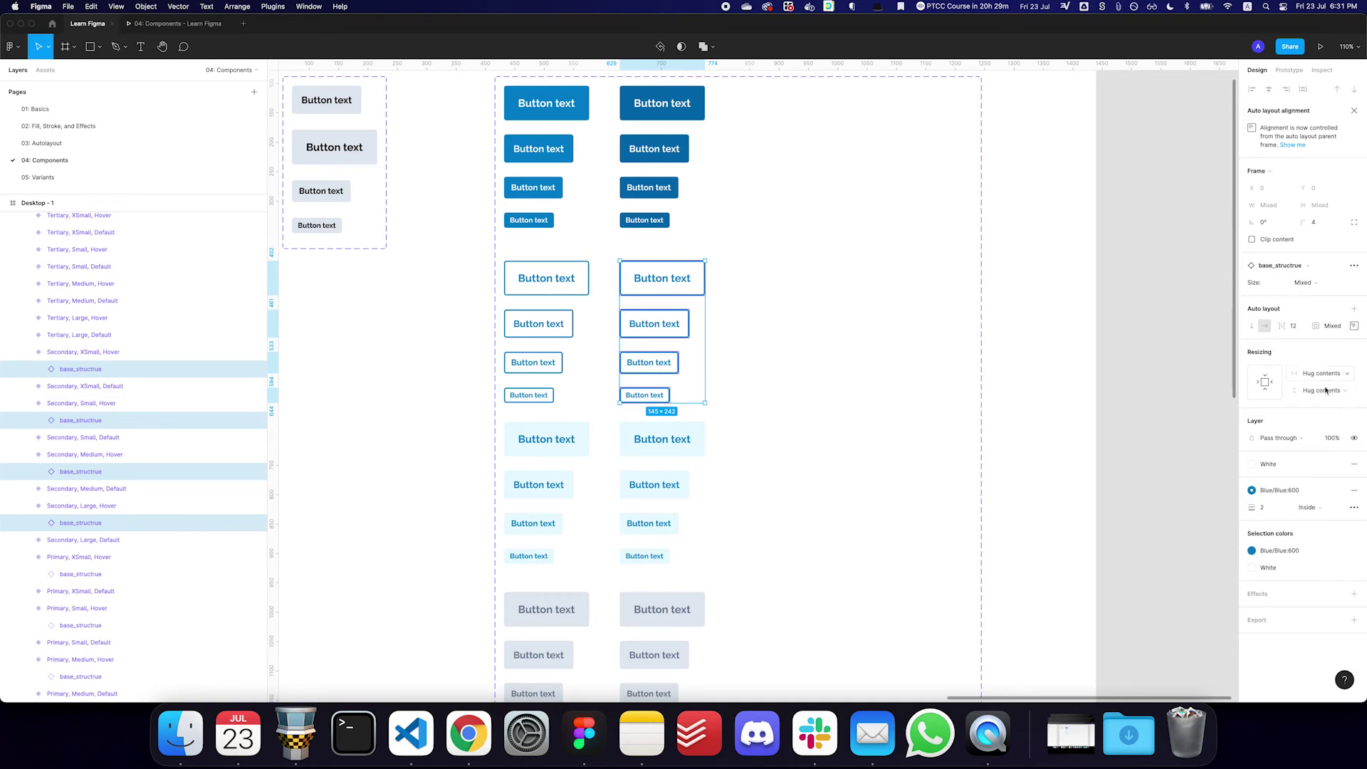
left_click(1268, 465)
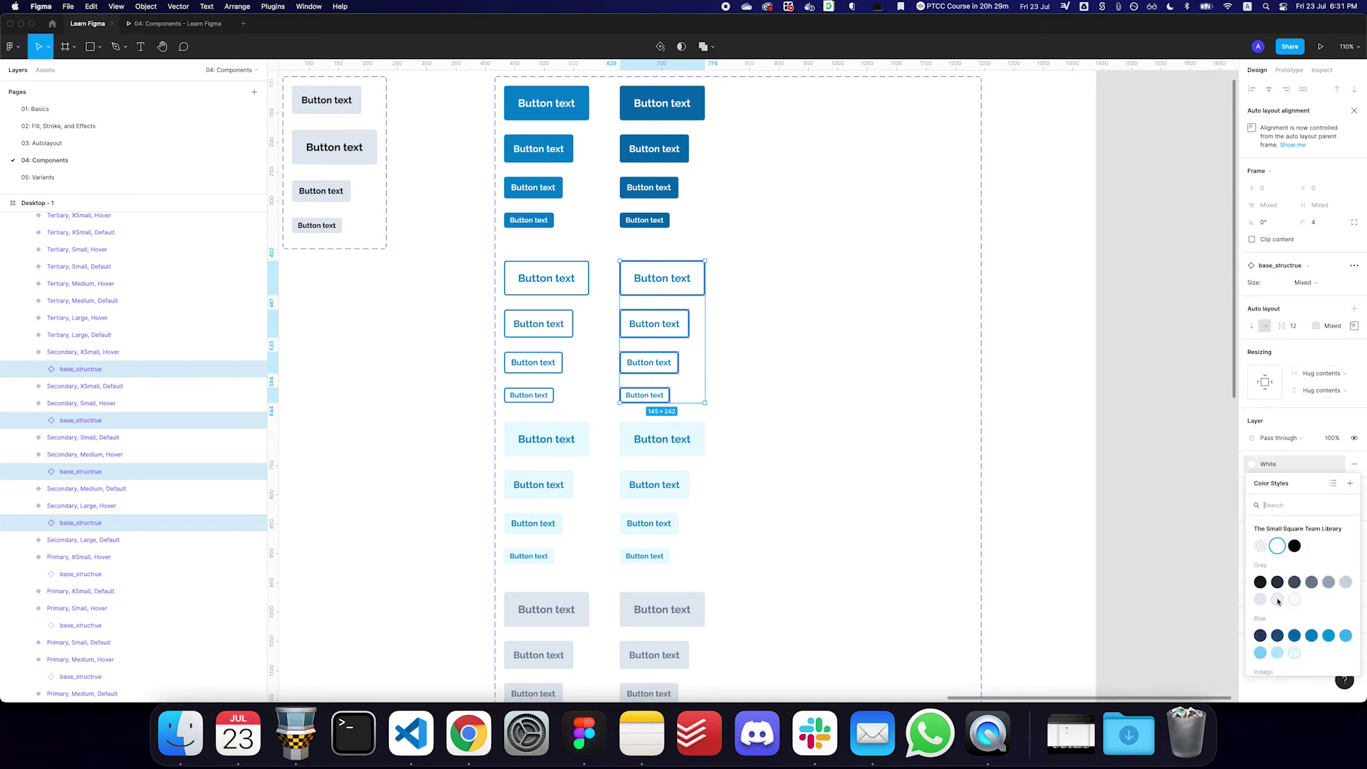
left_click(1277, 600)
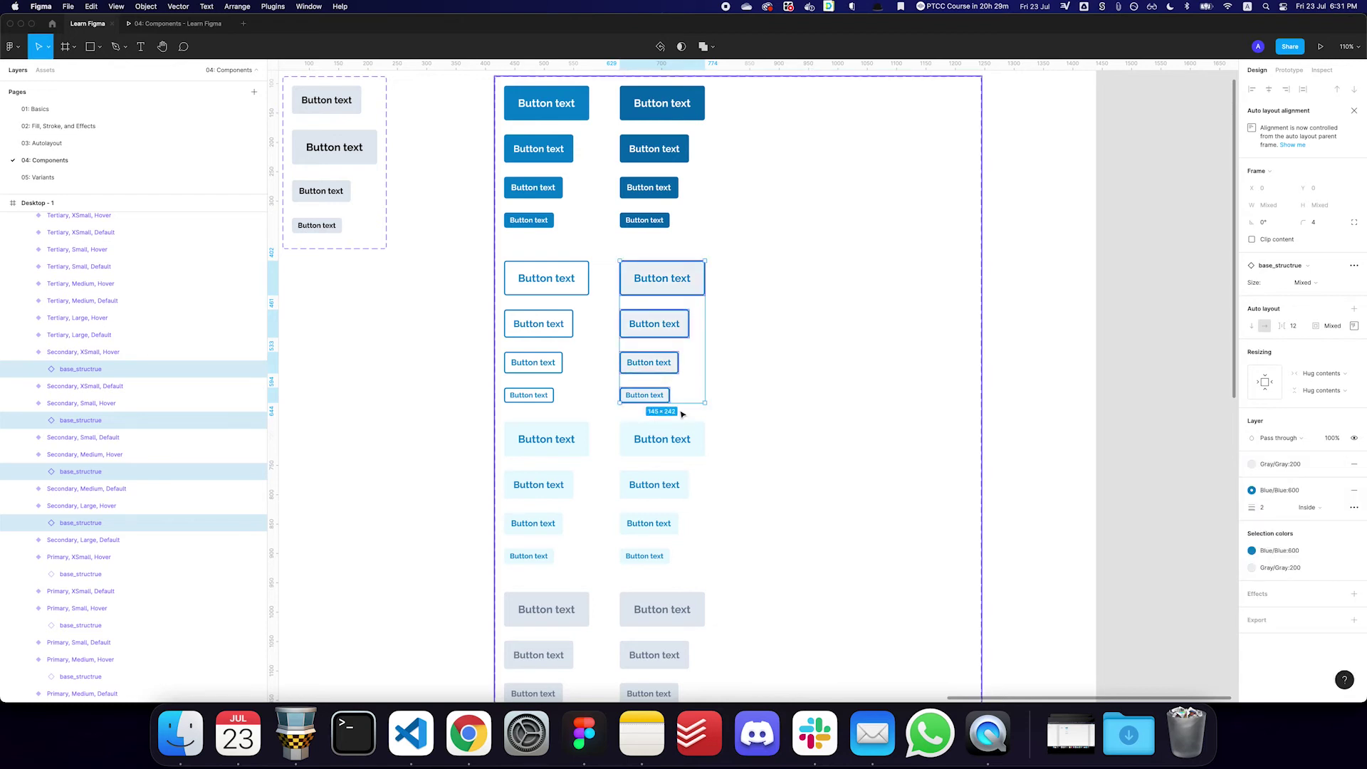
Change the fill of the base_structrue layers in the four Tertiary Hover variants to Blue/Blue:200
scroll(676, 350, "down", 3)
left_click(675, 340)
left_click(652, 375, "shift")
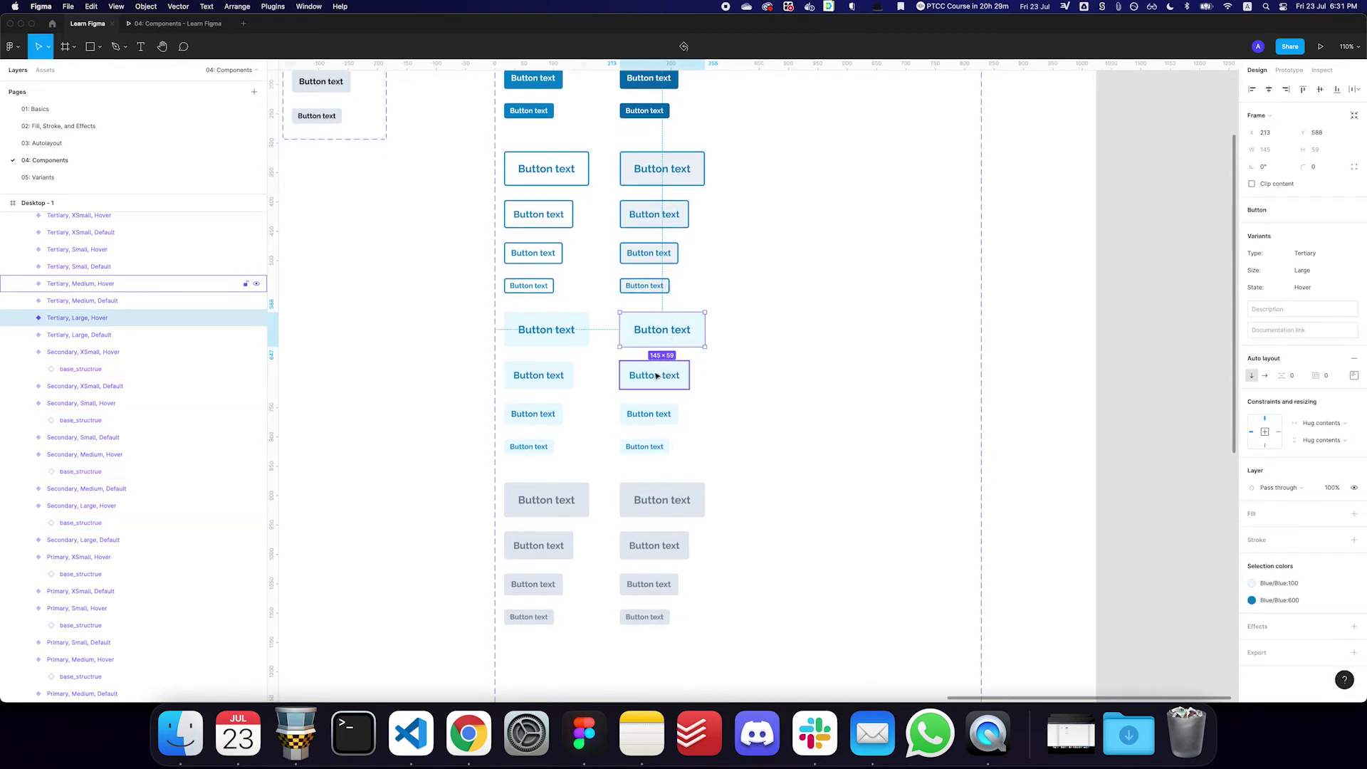
left_click(648, 415, "shift")
left_click(647, 451, "shift")
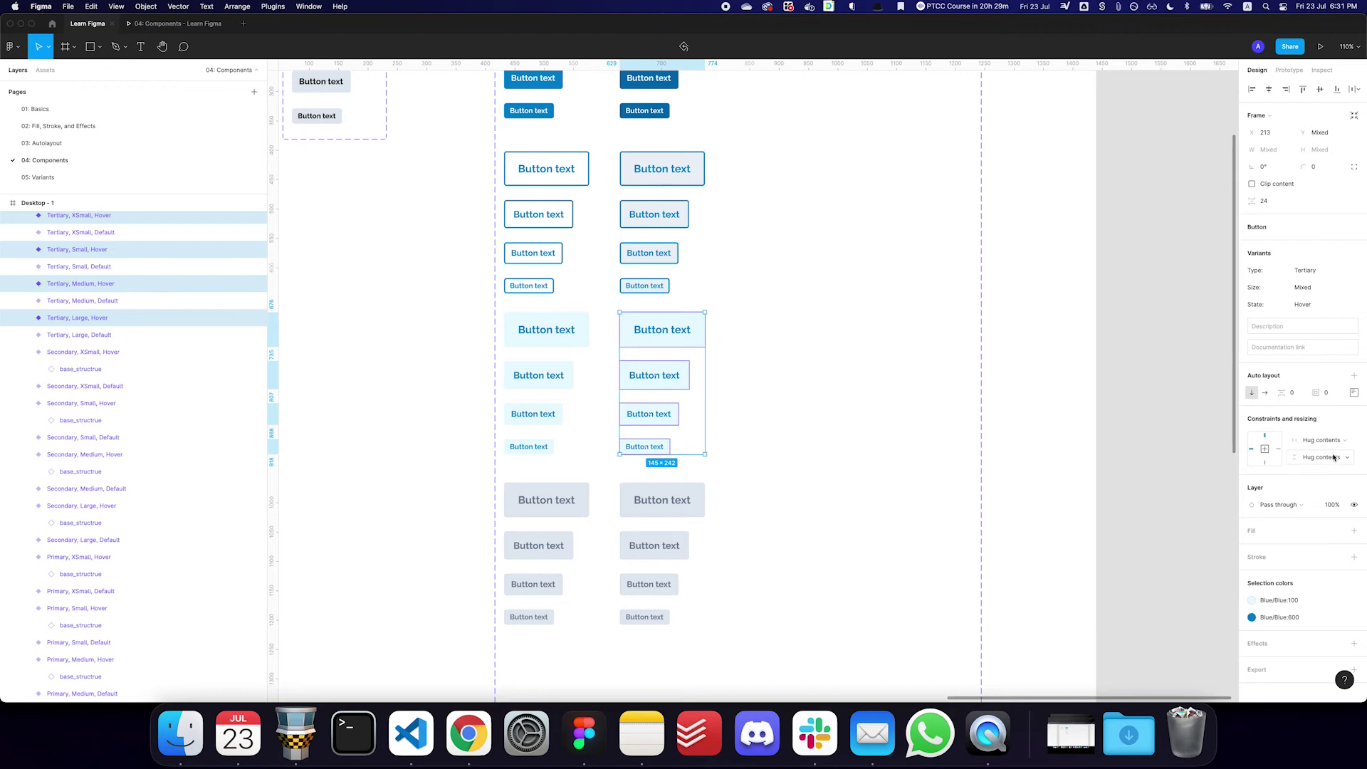
key("Return")
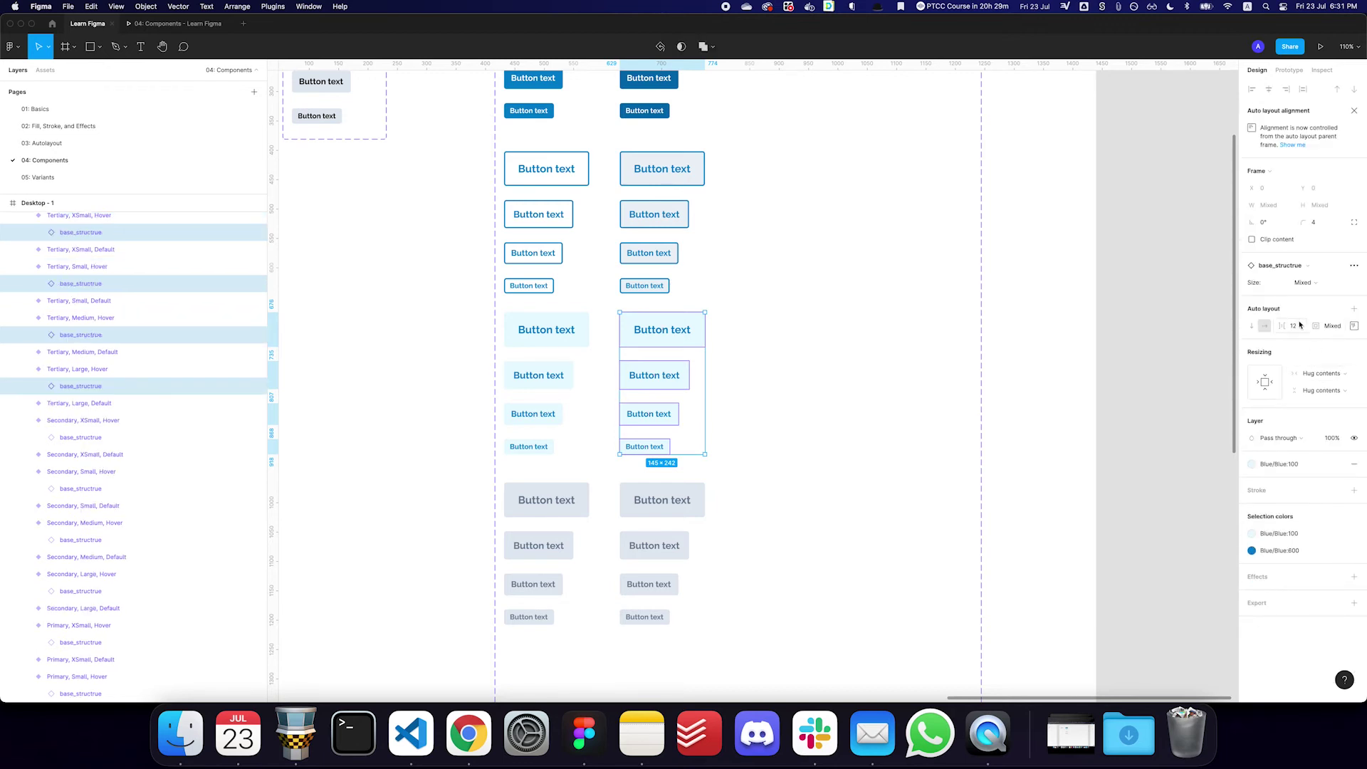
left_click(1292, 464)
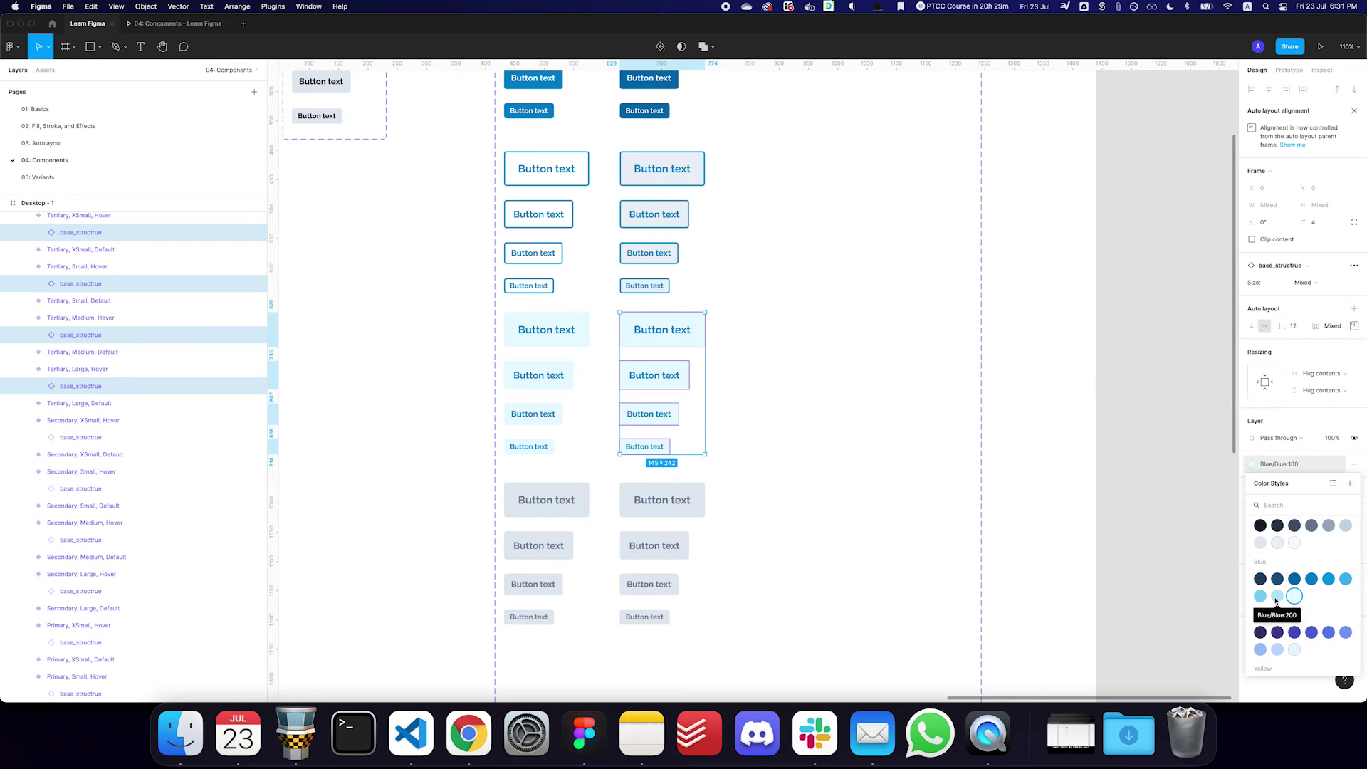
key("Escape")
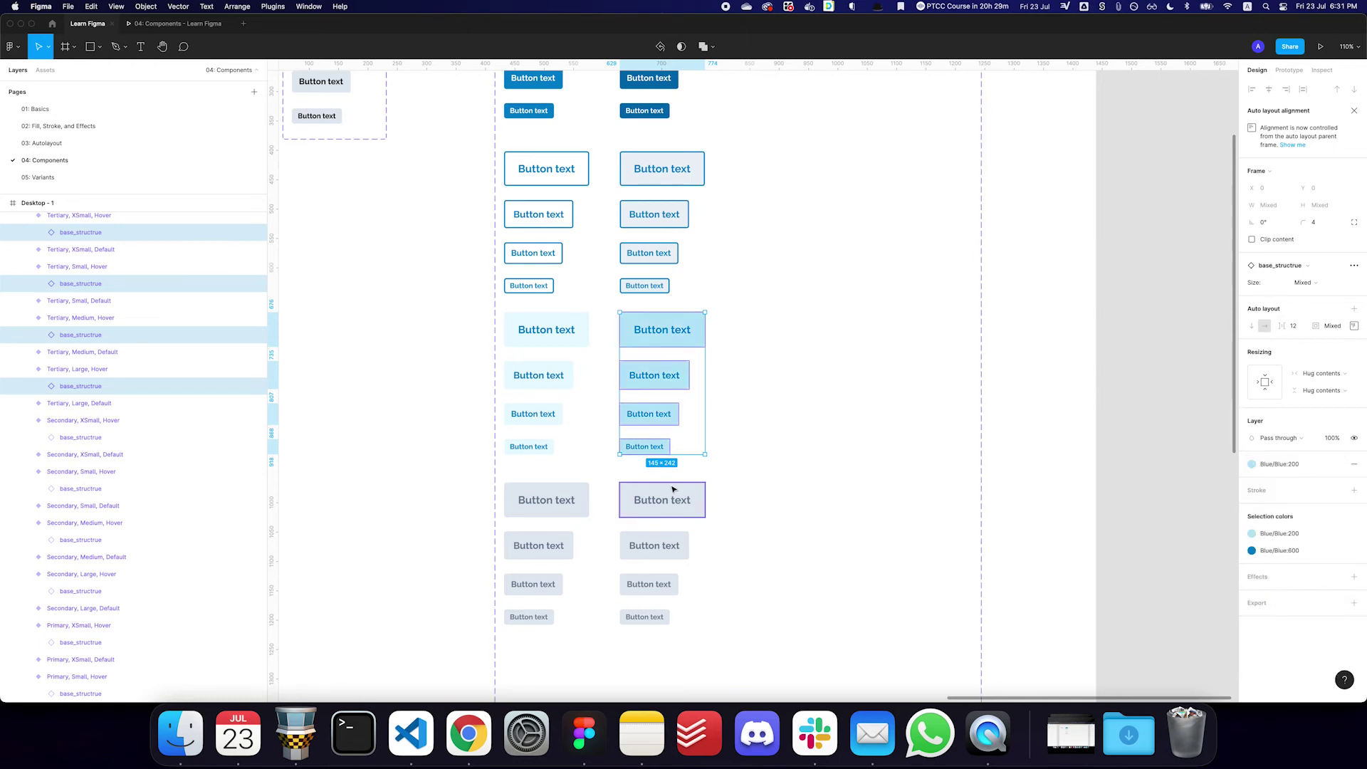
Inspect the four Disabled Hover variants together, without editing them
left_click(670, 499)
left_click(668, 543, "shift")
left_click(657, 580, "shift")
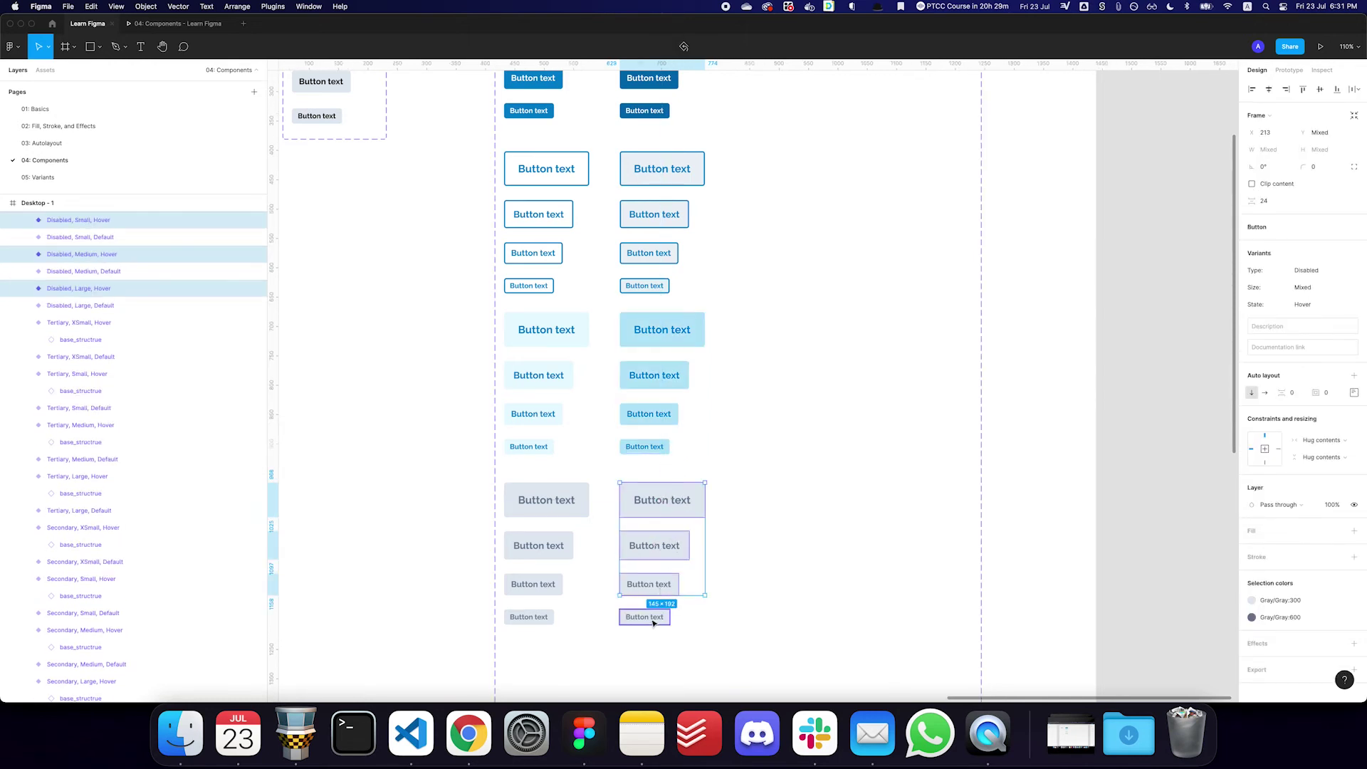
left_click(648, 614, "shift")
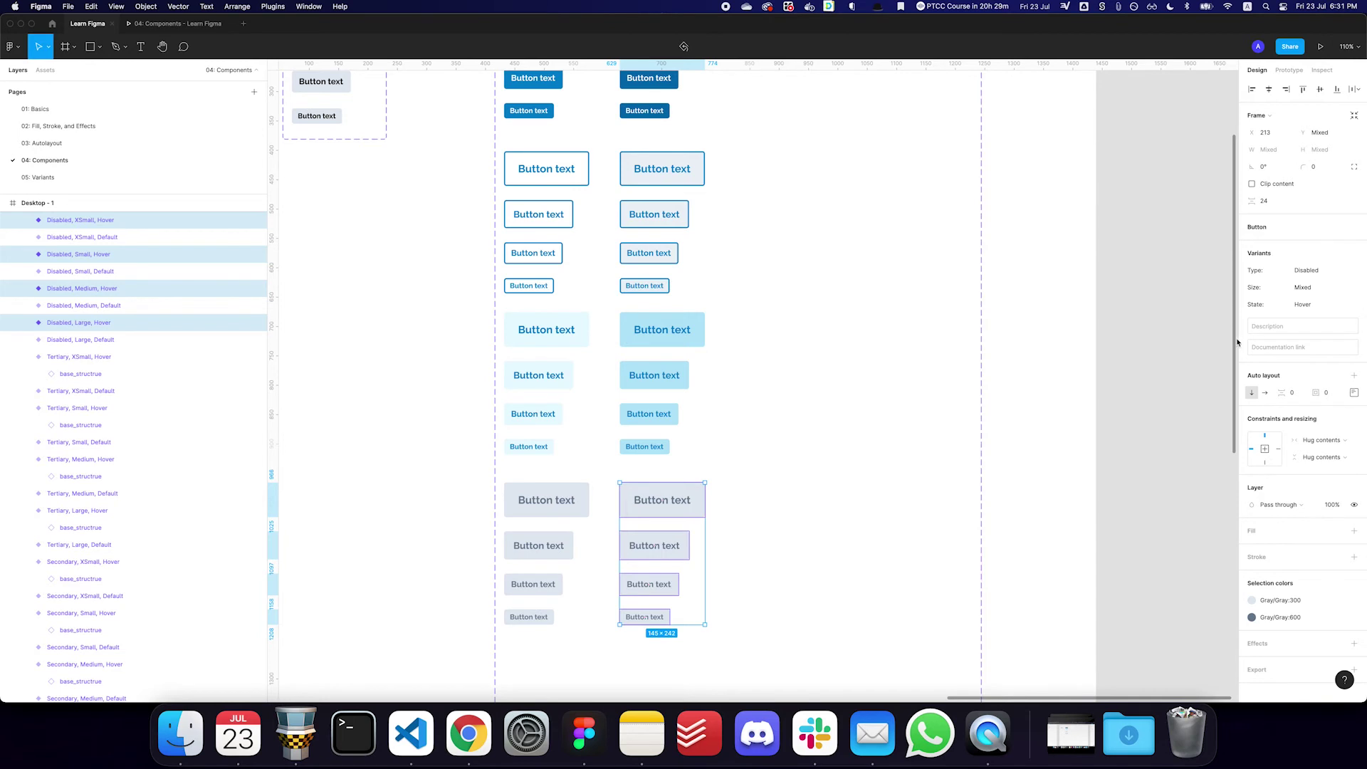
left_click(1081, 346)
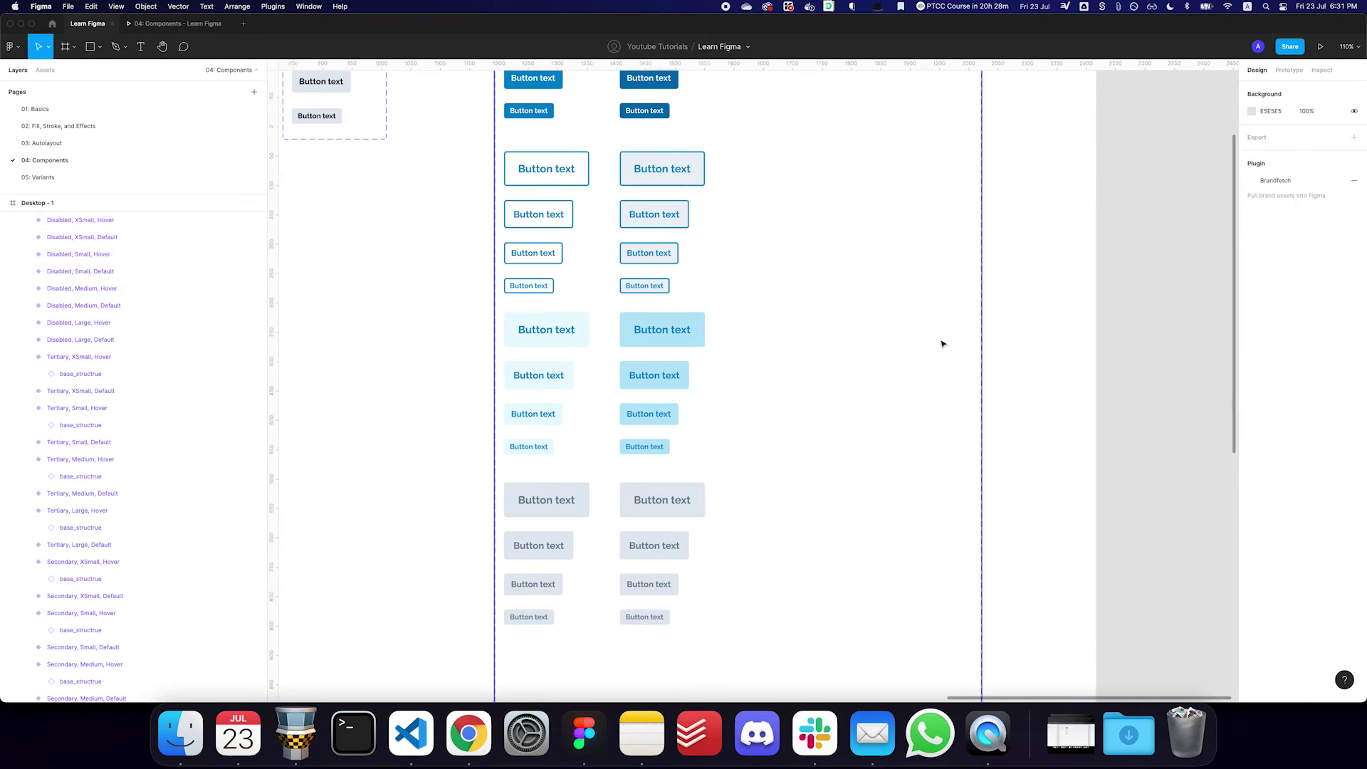
Place an instance of the Primary Large Default button outside the Button set, below the base_structrue set
scroll(941, 342, "up", 3)
key("super+minus")
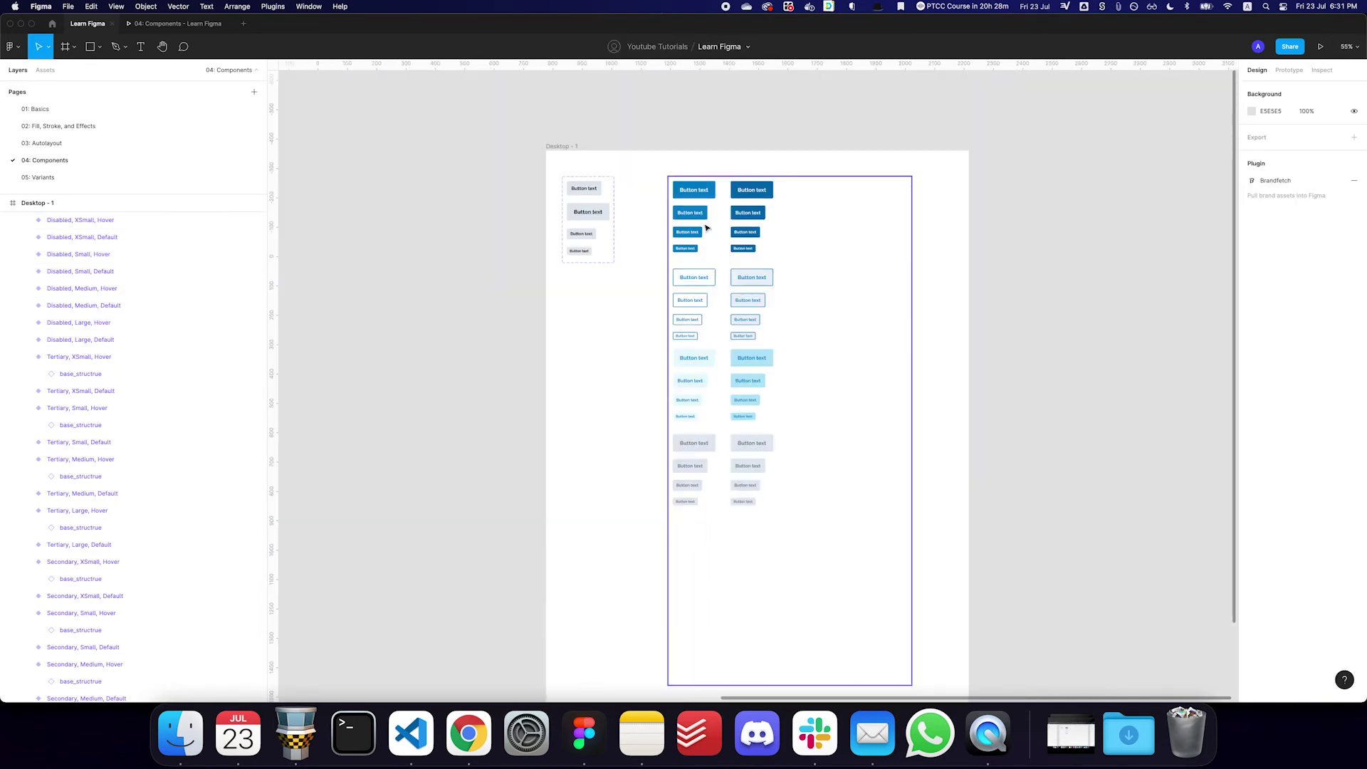
double_click(688, 196)
left_click_drag(653, 256, 612, 327)
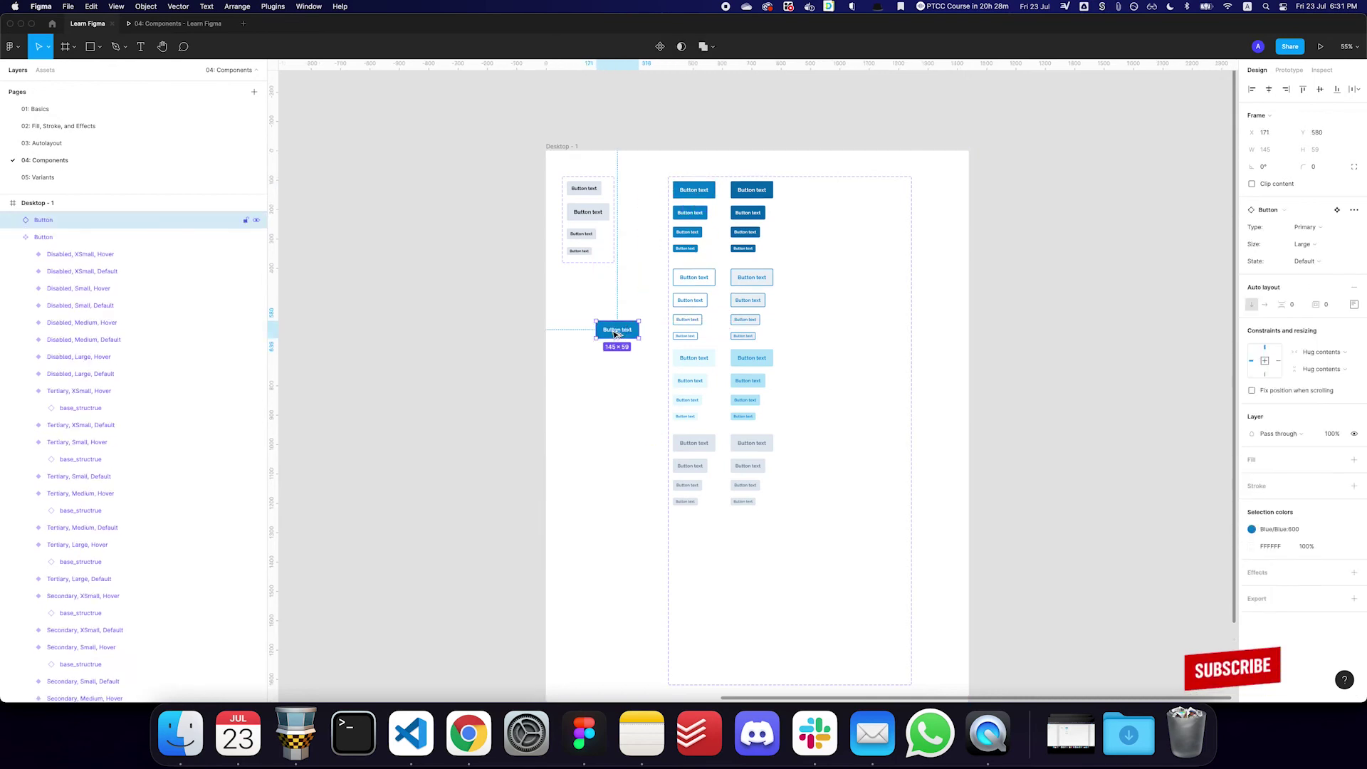
scroll(609, 326, "up", 5)
Review the Type, Size and State options offered by the placed Button instance, keeping Primary, Large and Default
left_click(1319, 226)
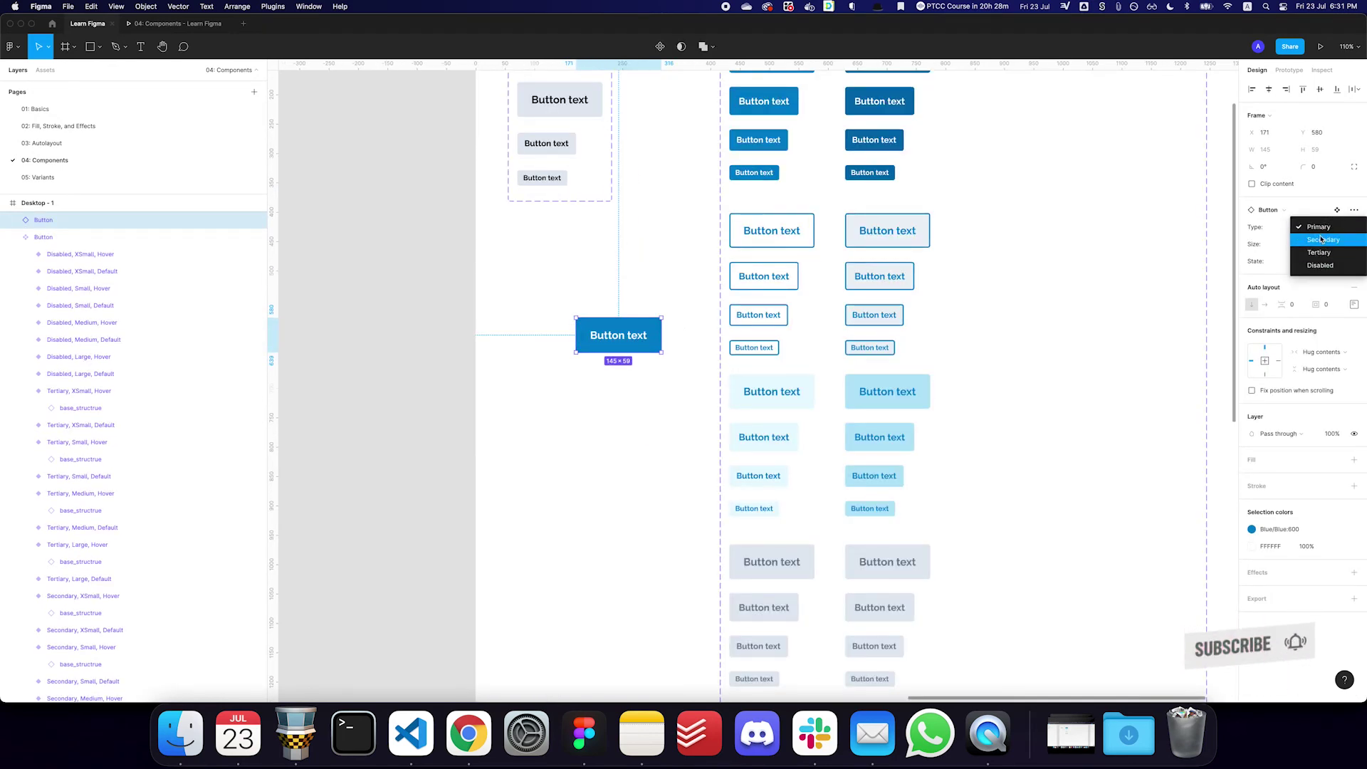
left_click(1319, 227)
left_click(1312, 244)
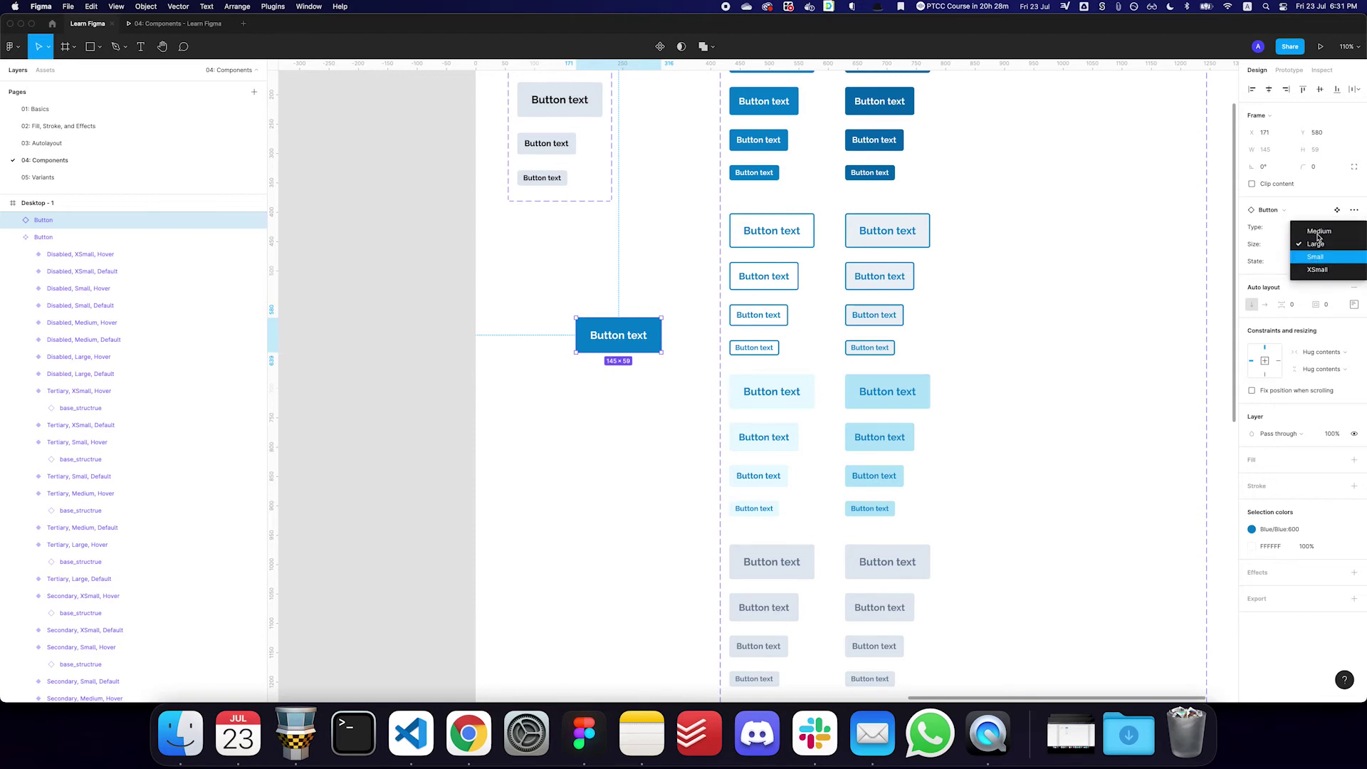
left_click(1312, 244)
left_click(1314, 263)
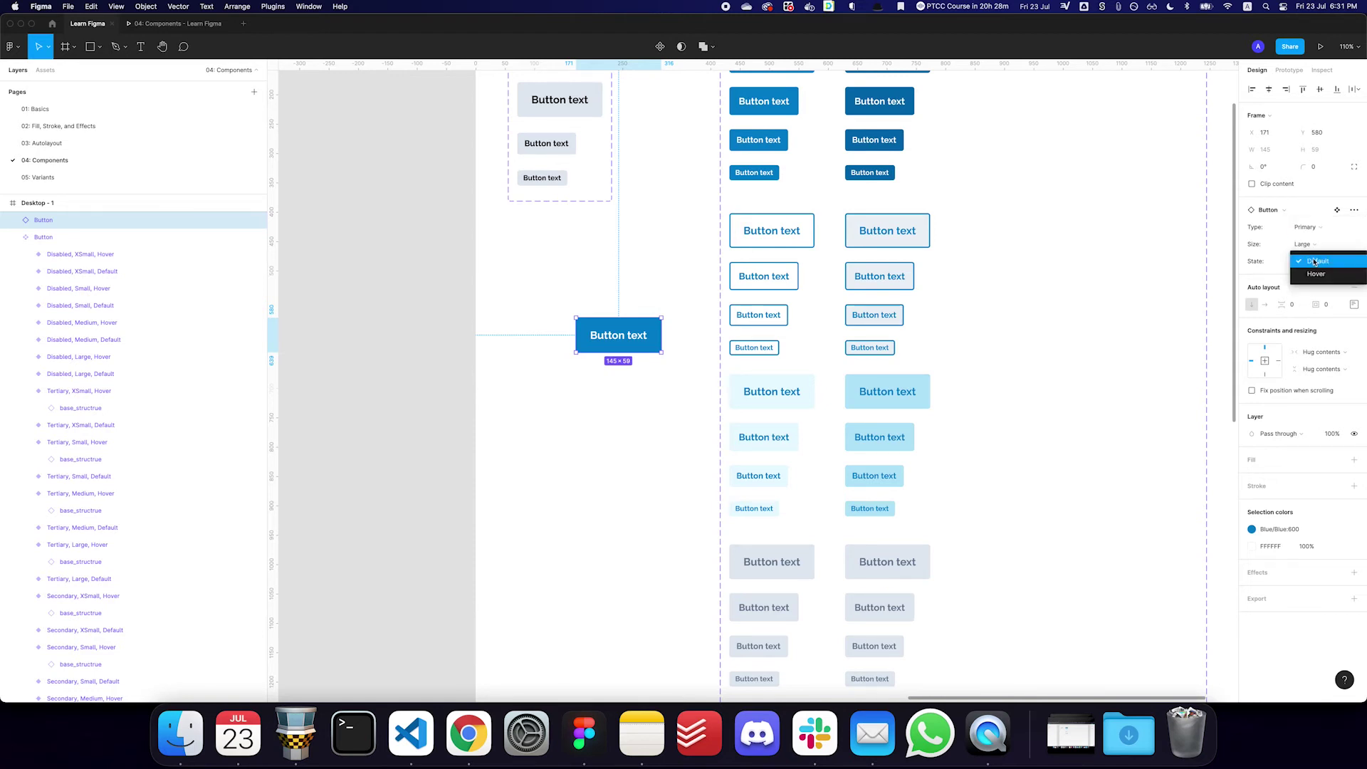
left_click(1314, 262)
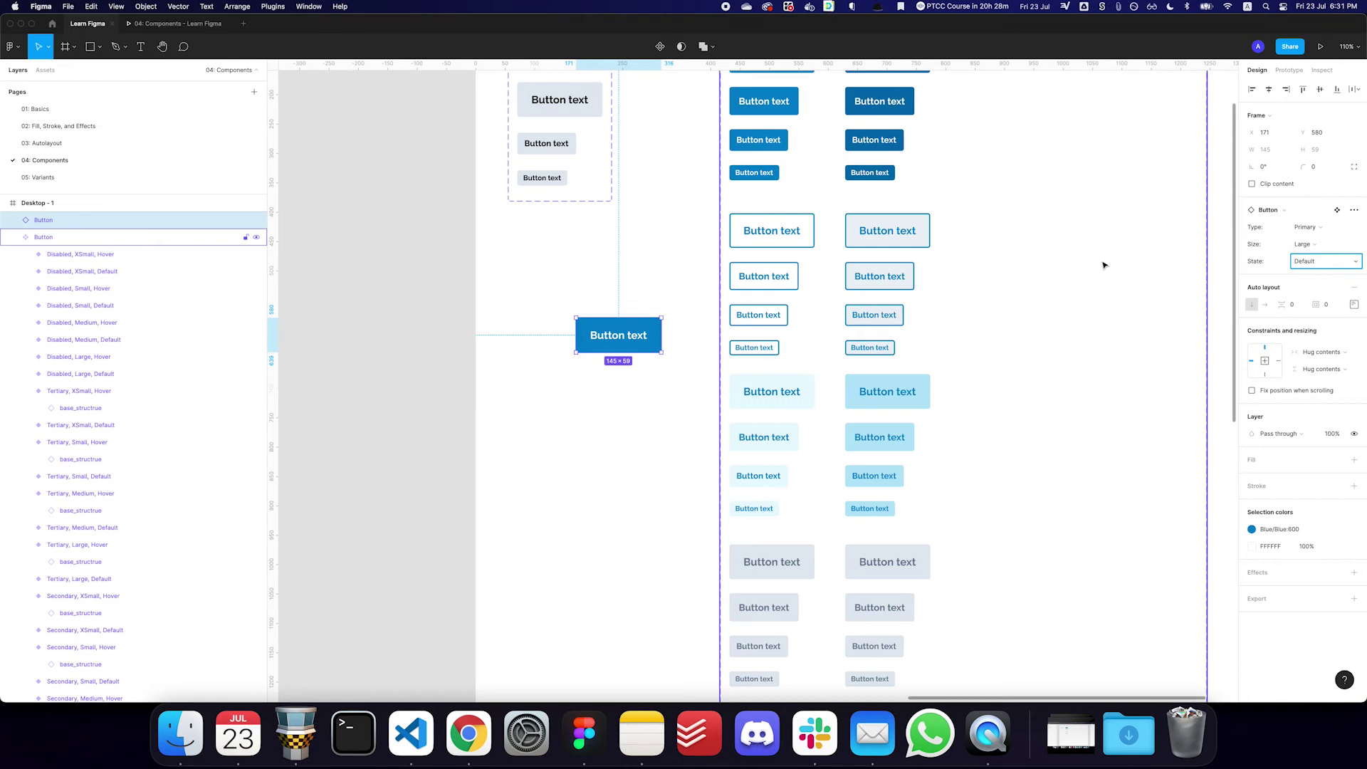
scroll(1062, 259, "right", 2)
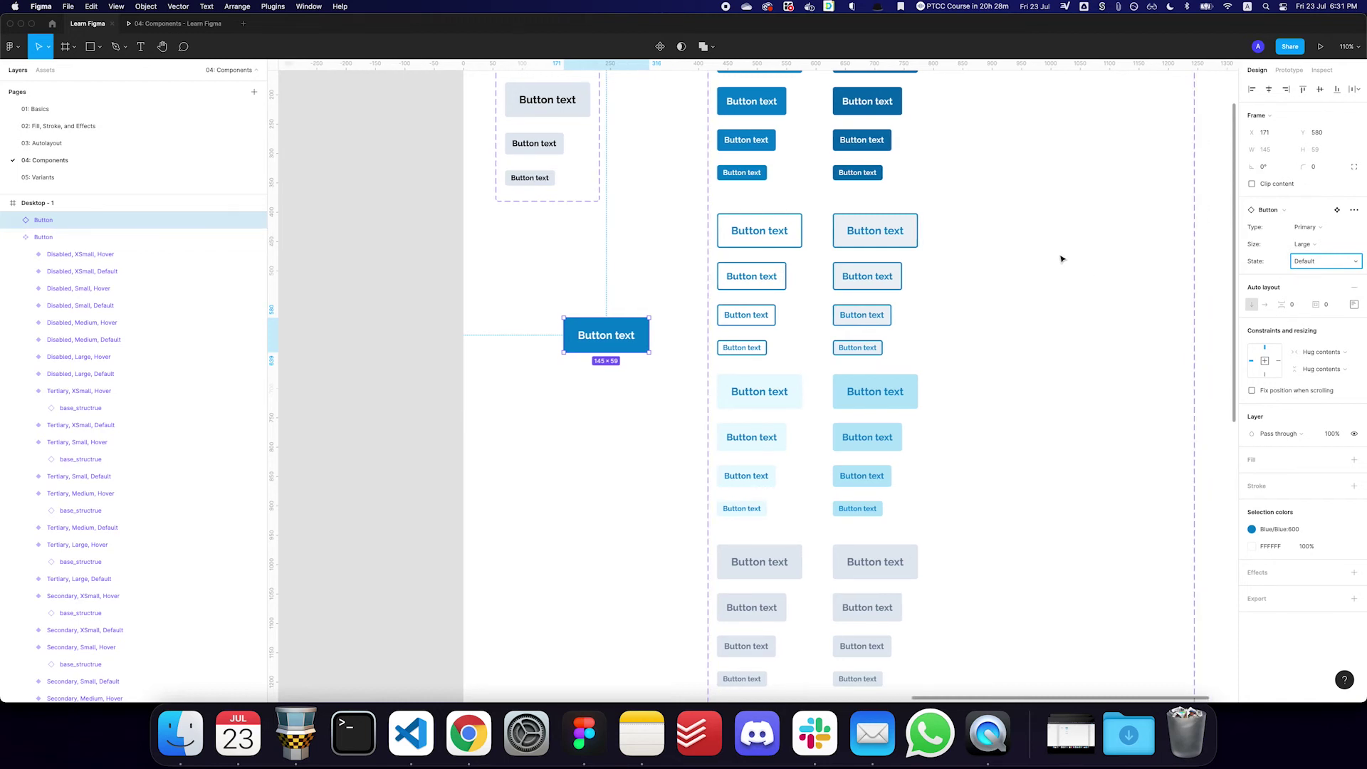
left_click(582, 378)
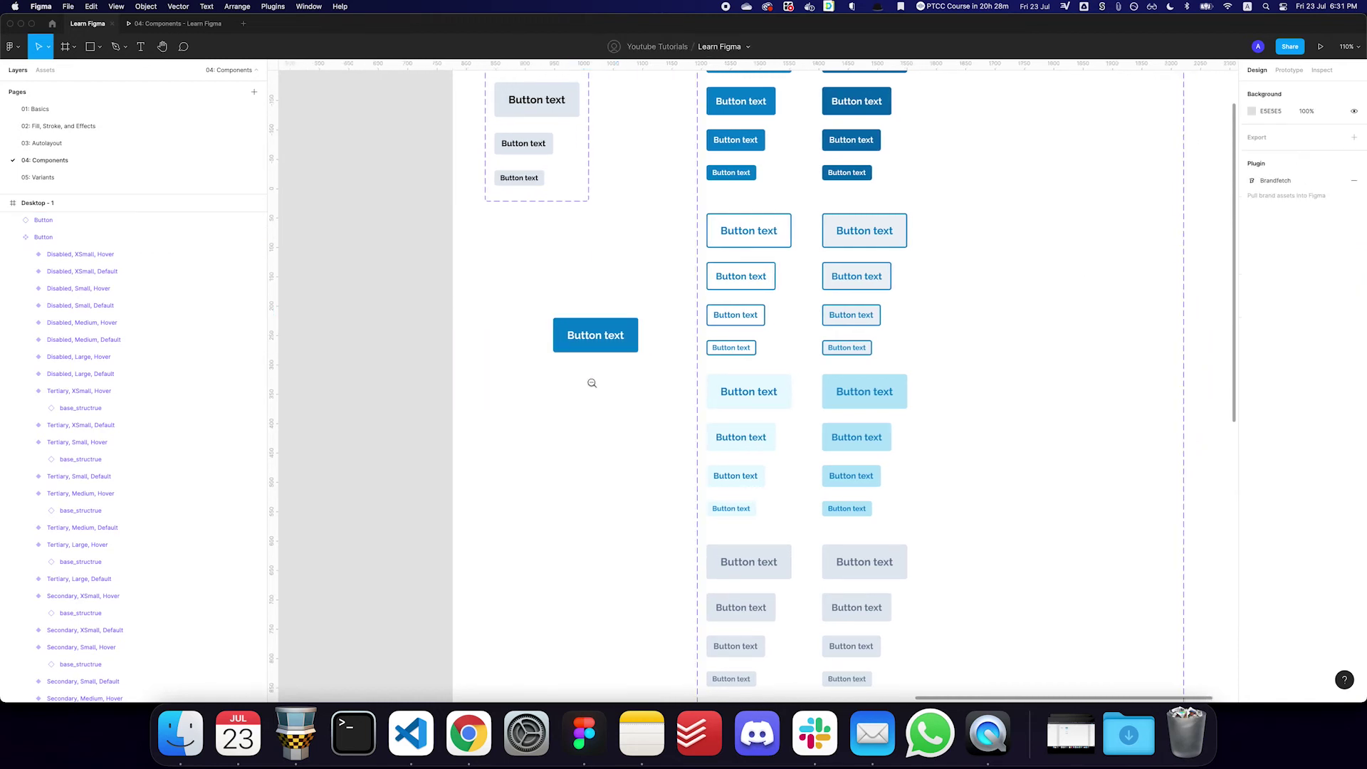
Examine the Disabled Large Hover variant and its properties in the Button set
left_click(881, 591)
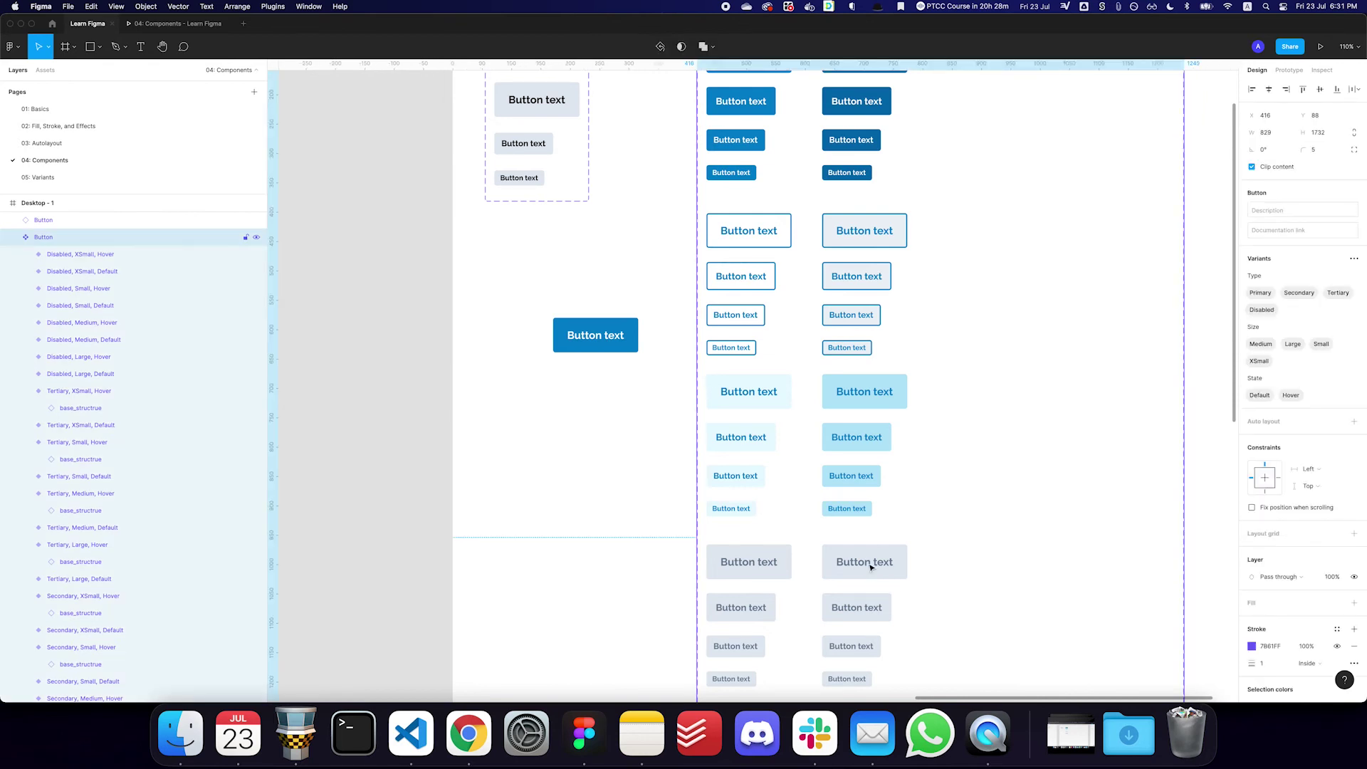
left_click(871, 570)
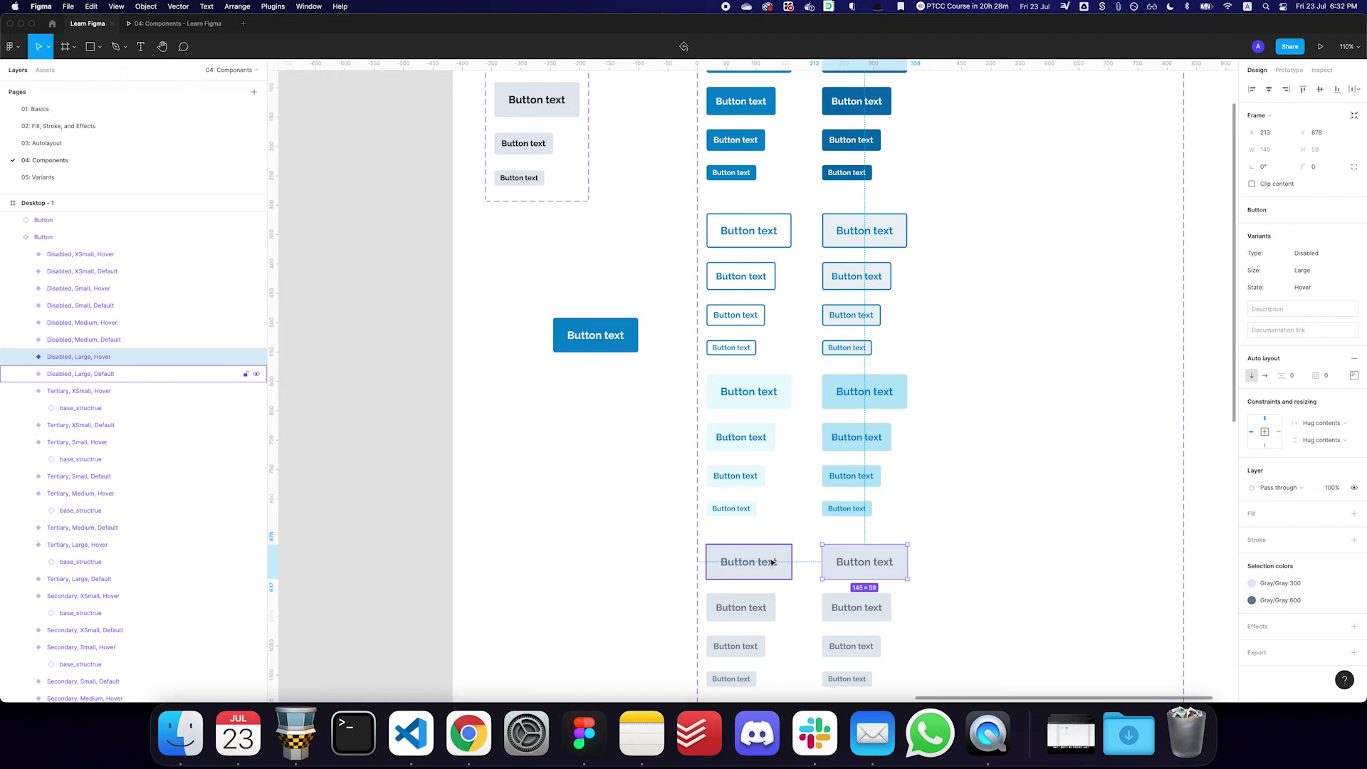
scroll(965, 399, "up", 3)
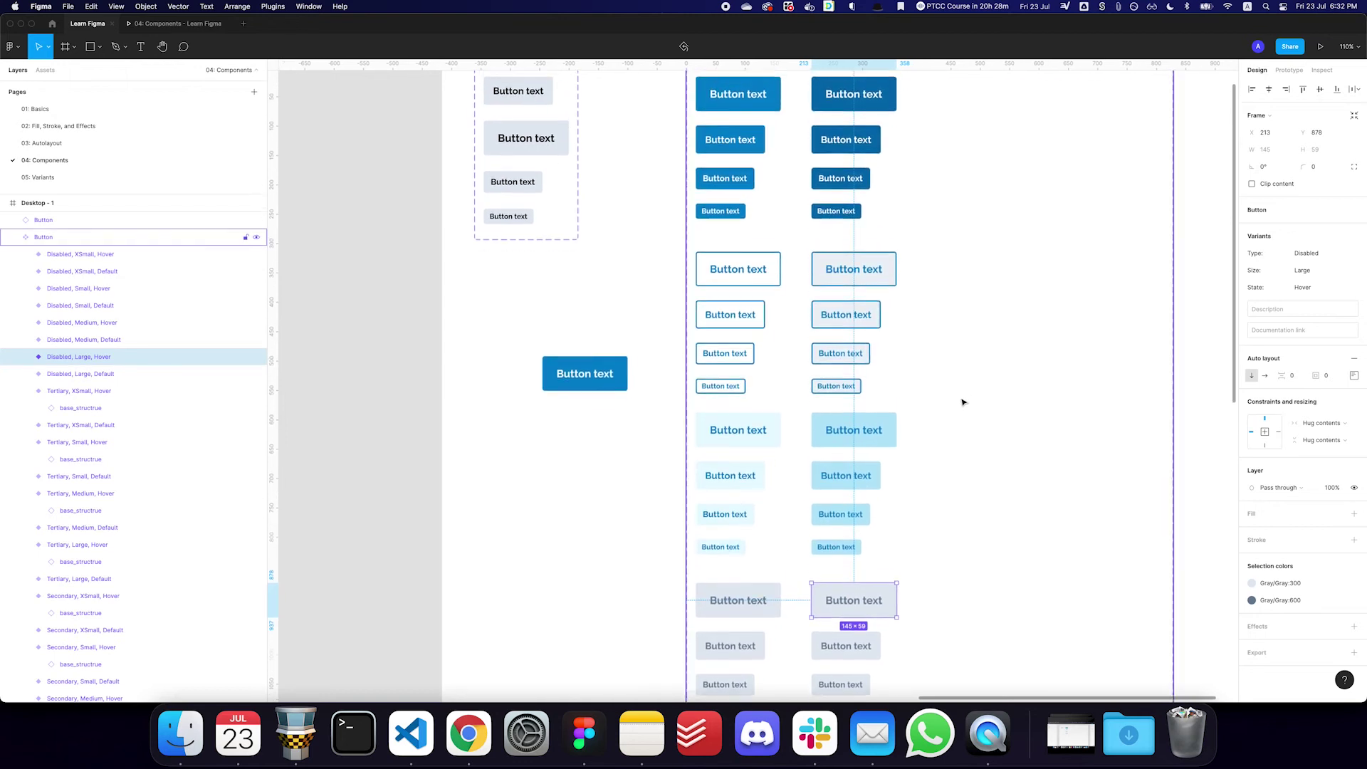
Delete the test Button instance placed outside the Button set
scroll(961, 403, "up", 1)
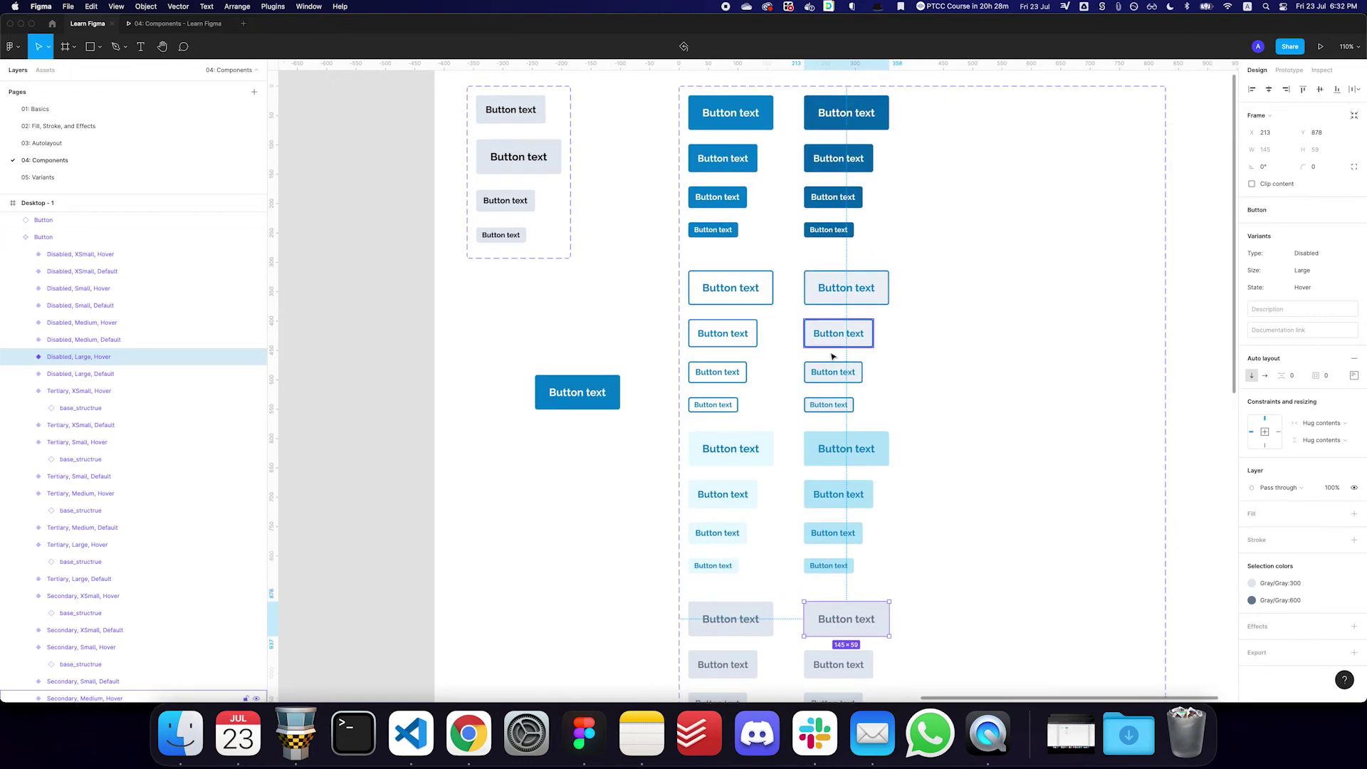
scroll(992, 399, "down", 3)
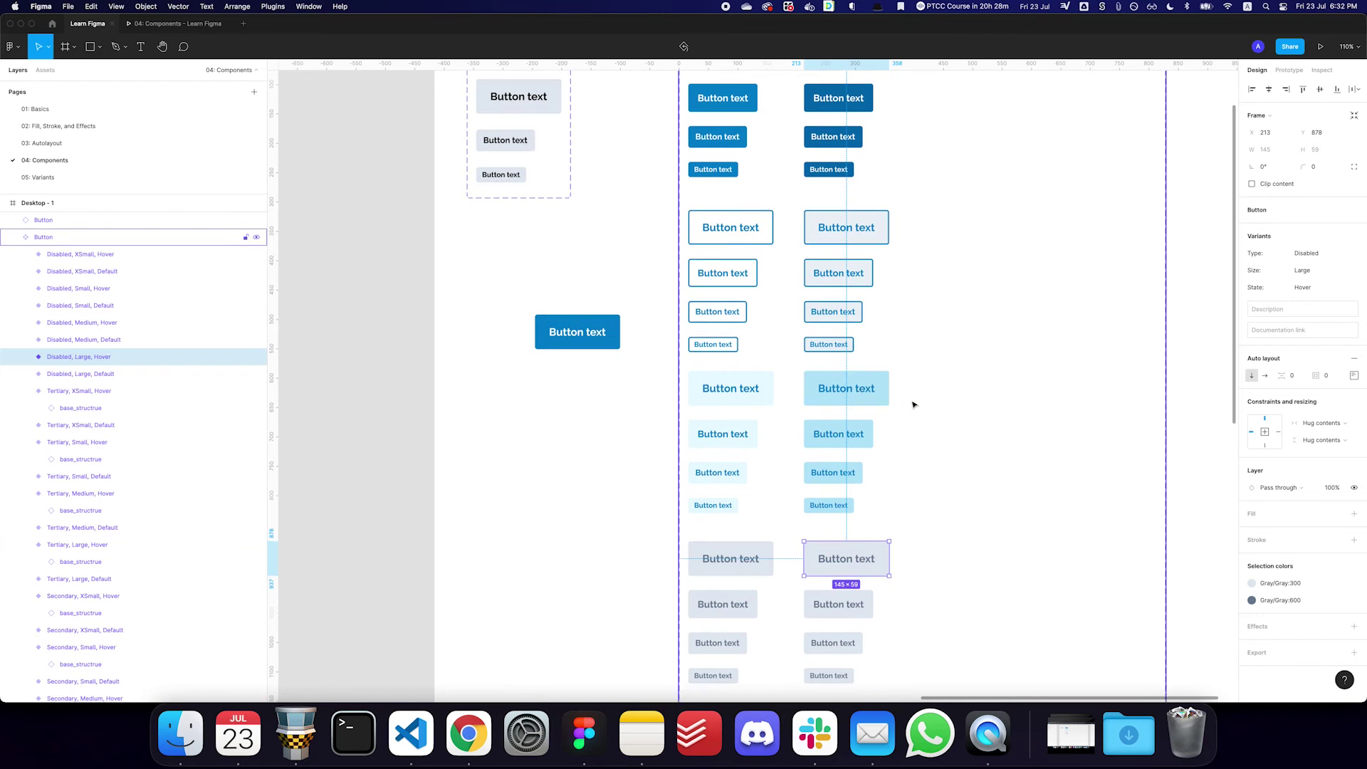
left_click(559, 334)
left_click_drag(632, 323, 601, 403)
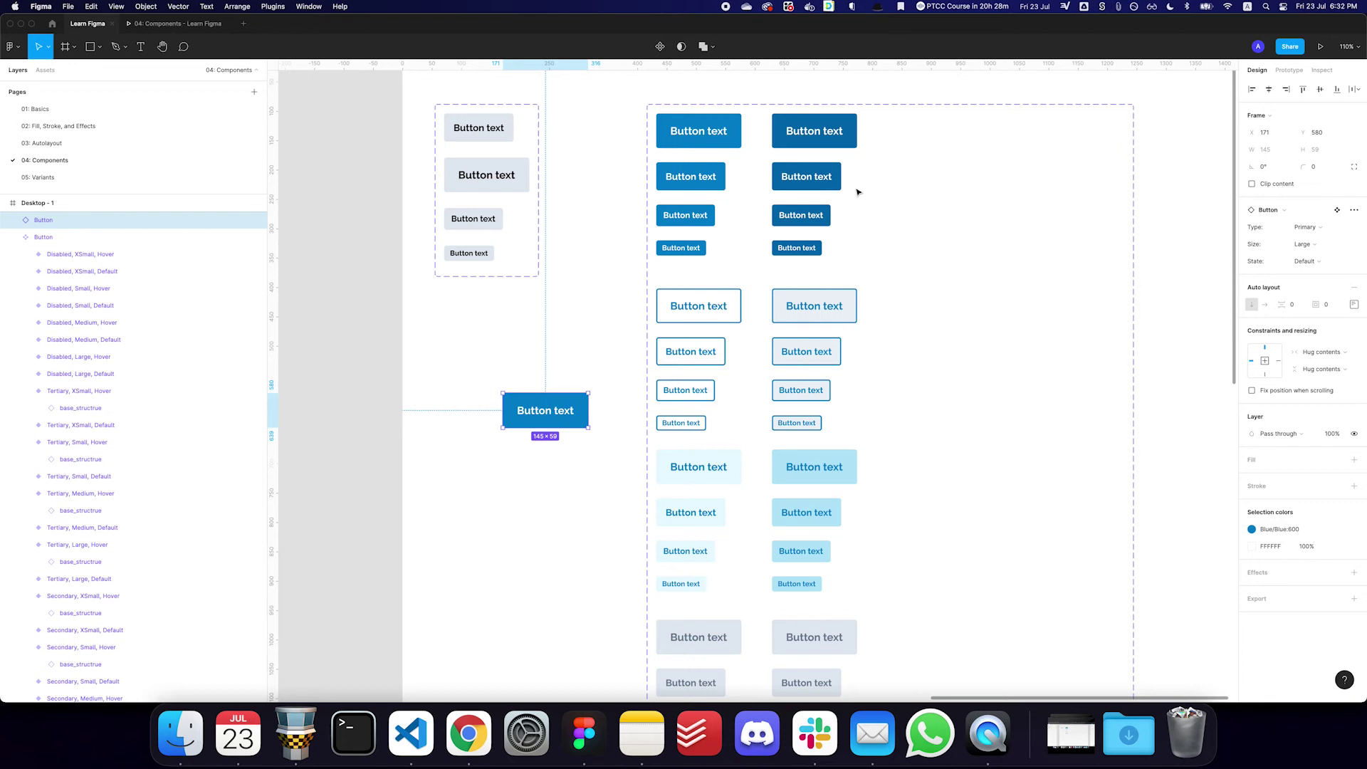
key("Delete")
Add a new variant property named Destructive to the Button component set
left_click(945, 160)
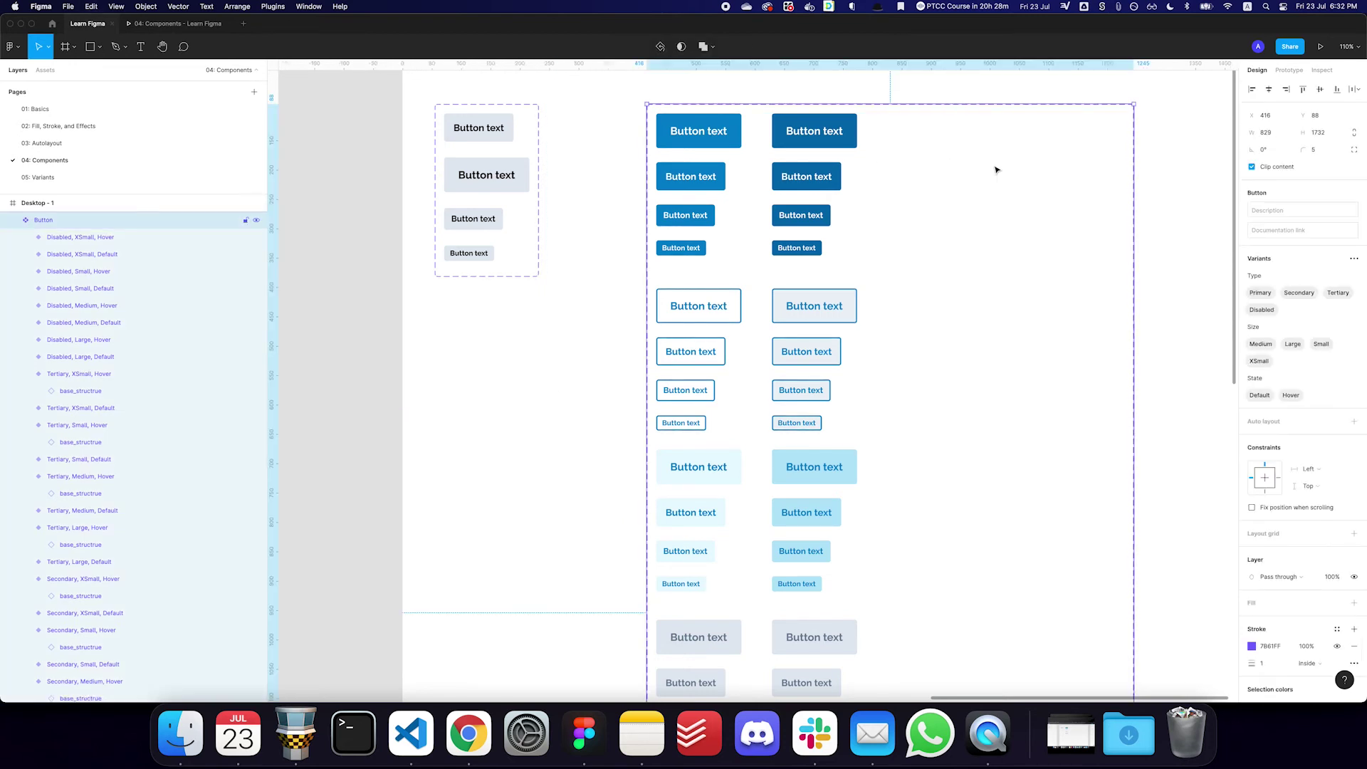
left_click(1354, 259)
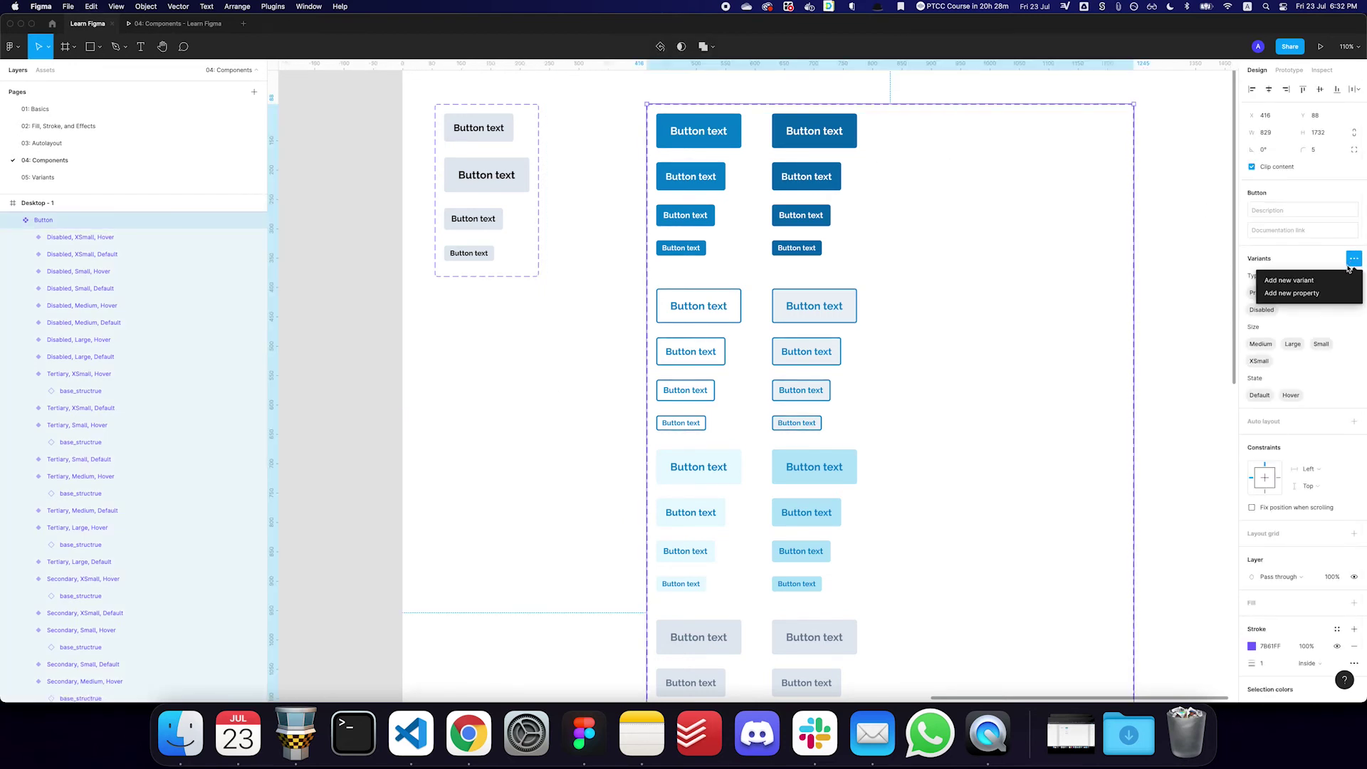
left_click(1309, 292)
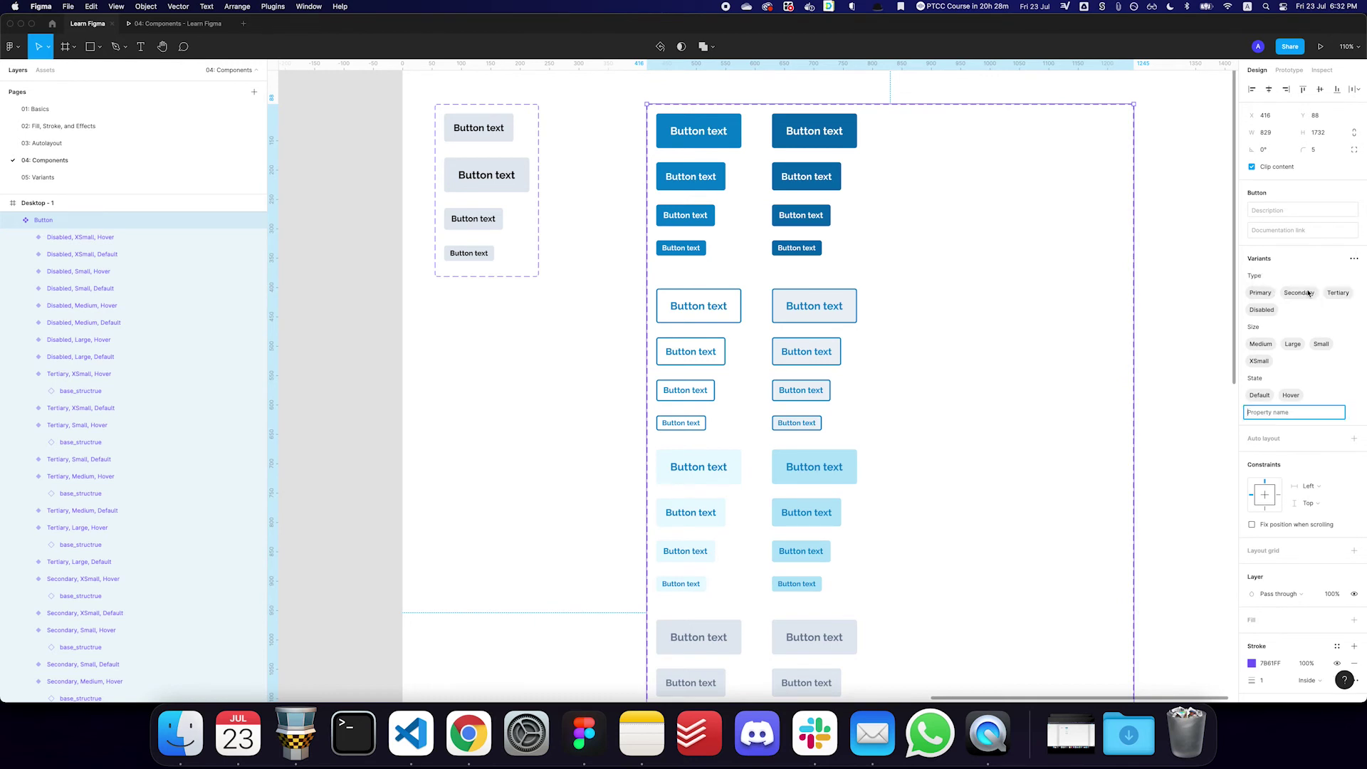
type("D")
key("BackSpace")
key("BackSpace")
key("BackSpace")
key("BackSpace")
key("BackSpace")
key("BackSpace")
key("BackSpace")
type("estructive")
key("Return")
Rename the Destructive property's only value as On
double_click(1259, 429)
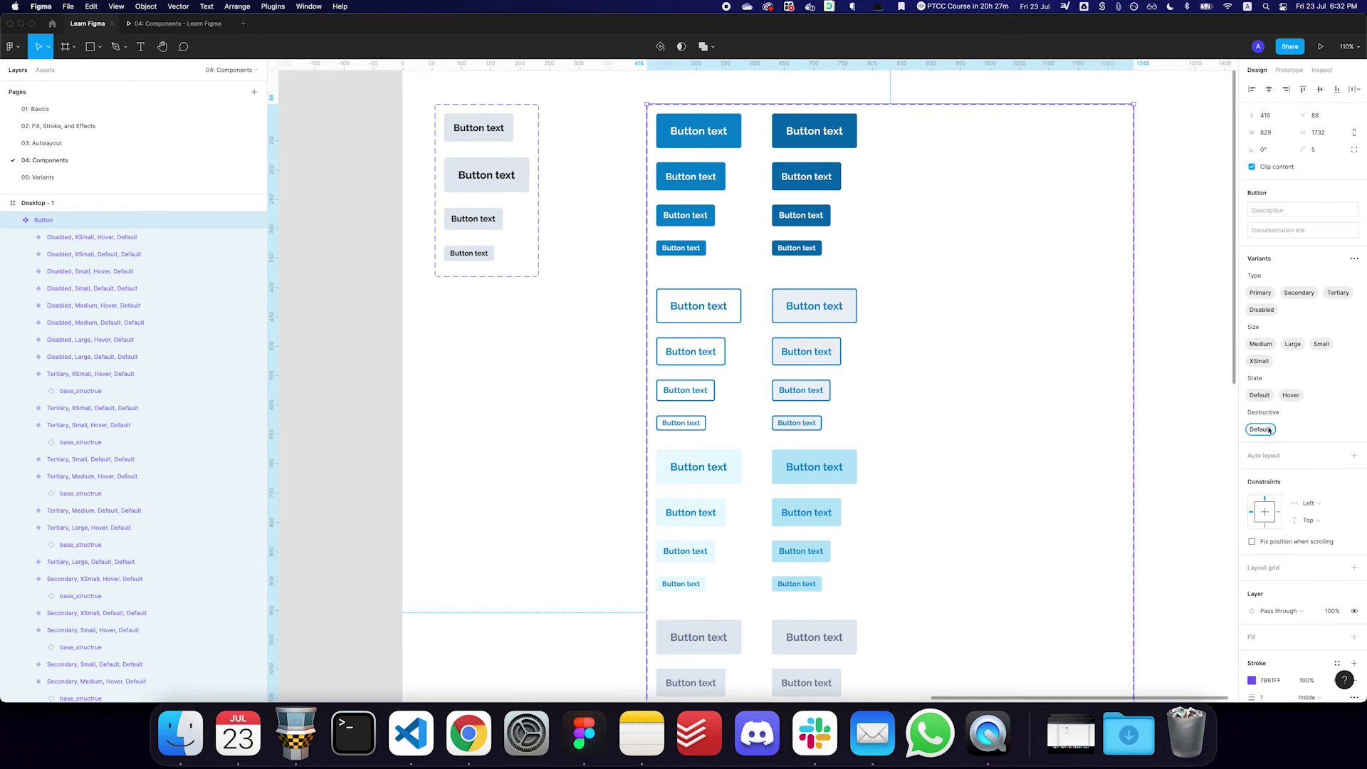
type("On")
key("Return")
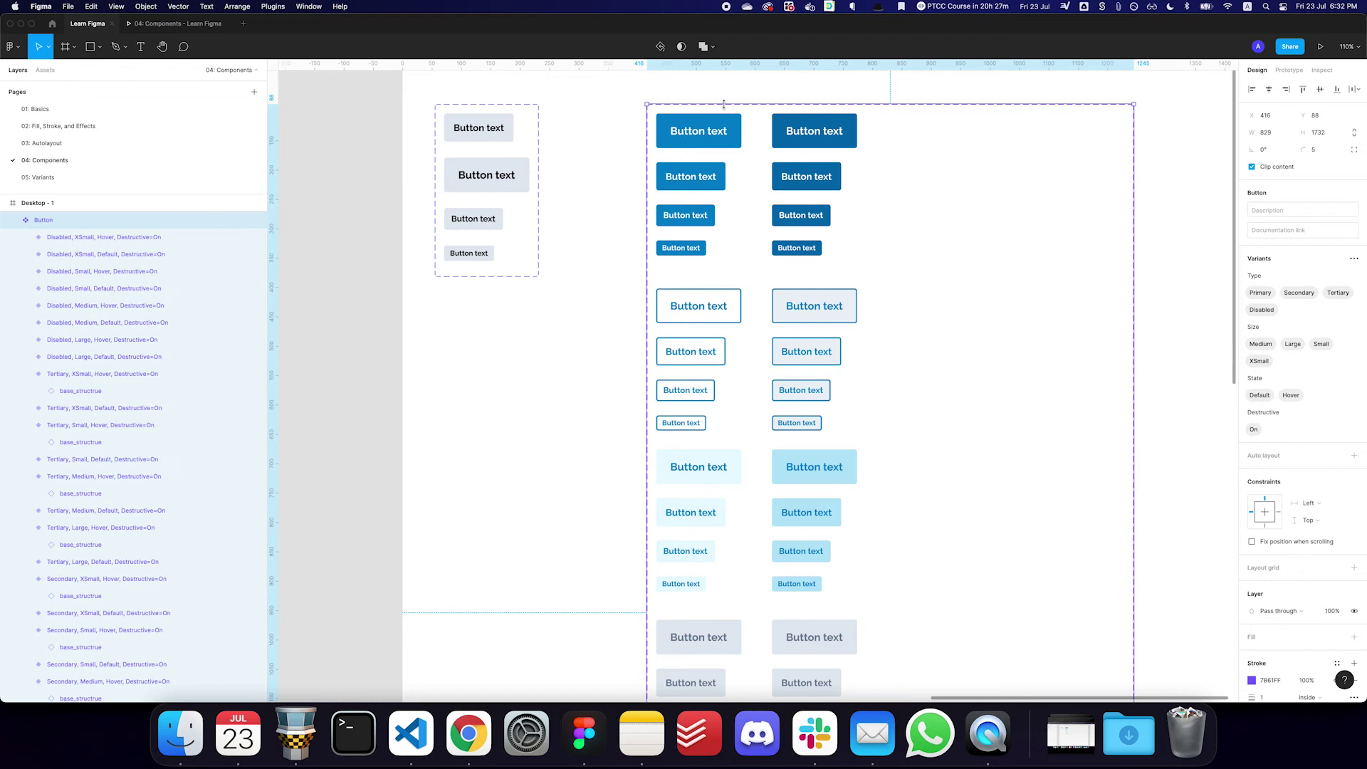
Duplicate the Default-state variants of every Type and Size into a third column at X 410, beside the Hover column
left_click(817, 138)
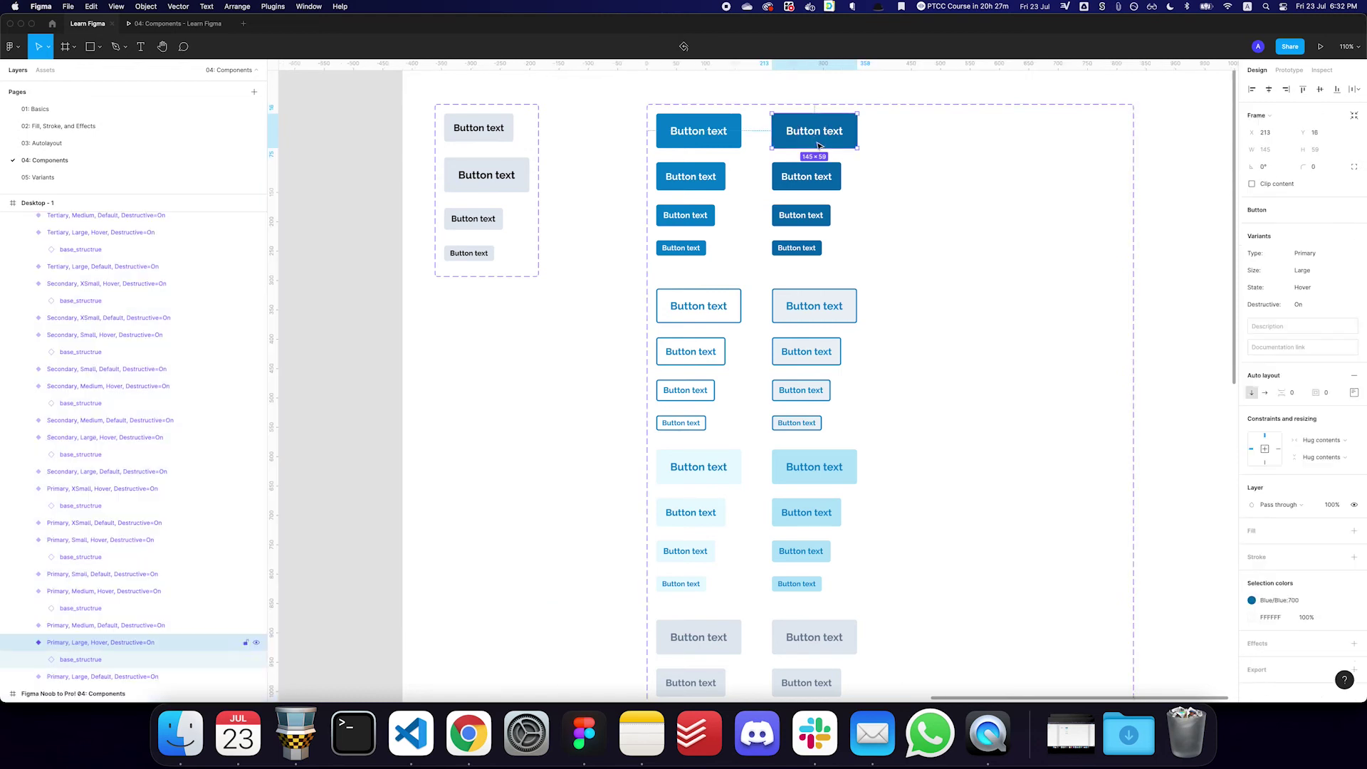
left_click(695, 134)
left_click(689, 180, "shift")
left_click(685, 217, "shift")
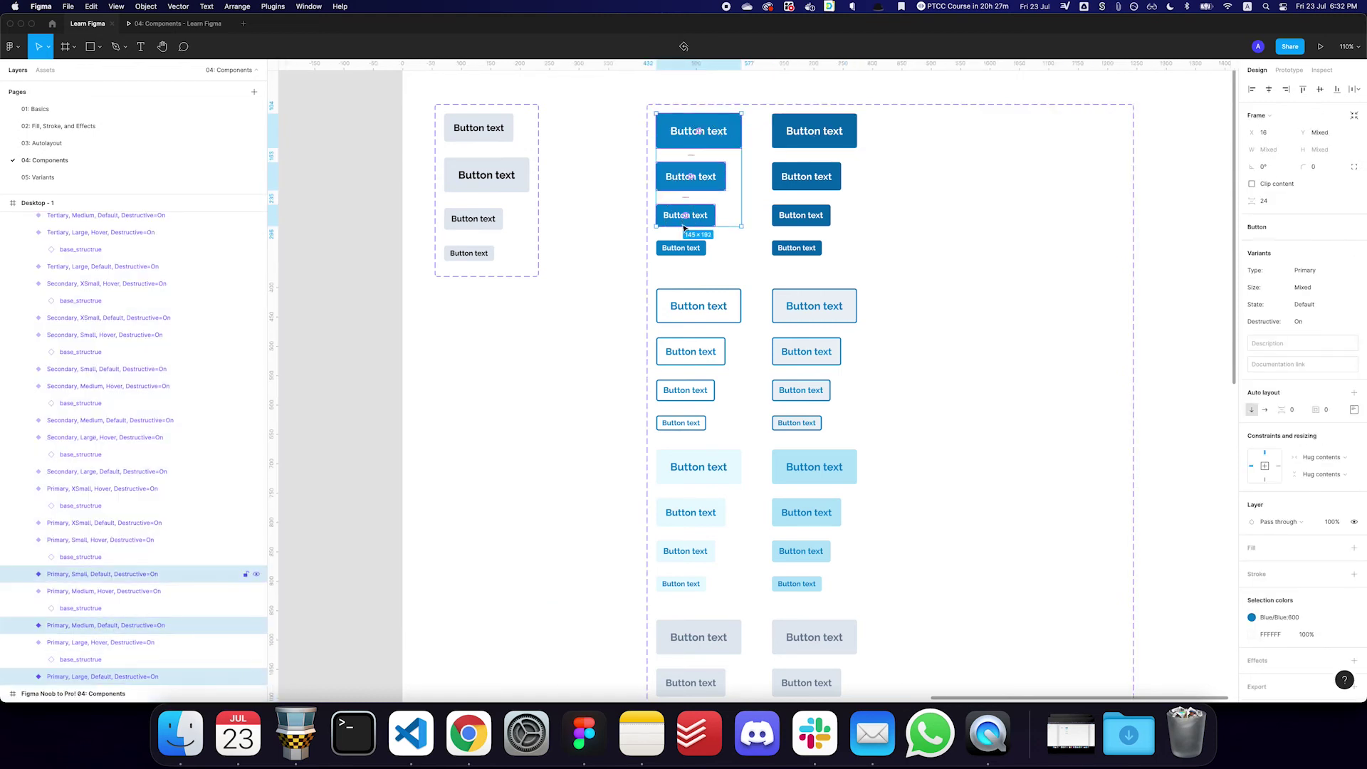
left_click(682, 249, "shift")
left_click_drag(683, 250, 896, 246)
key("super+z")
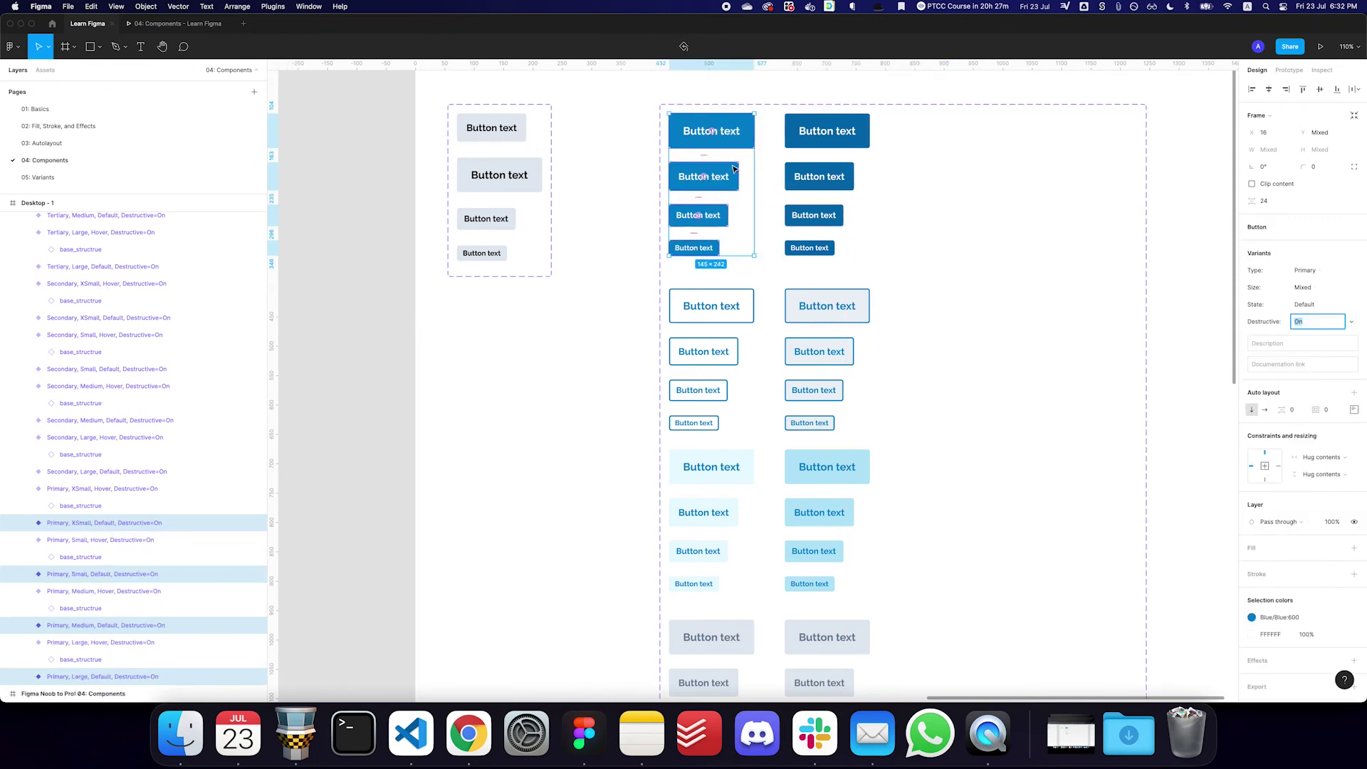
left_click(711, 307, "shift")
left_click(703, 352, "shift")
left_click(703, 392, "shift")
left_click(694, 423, "shift")
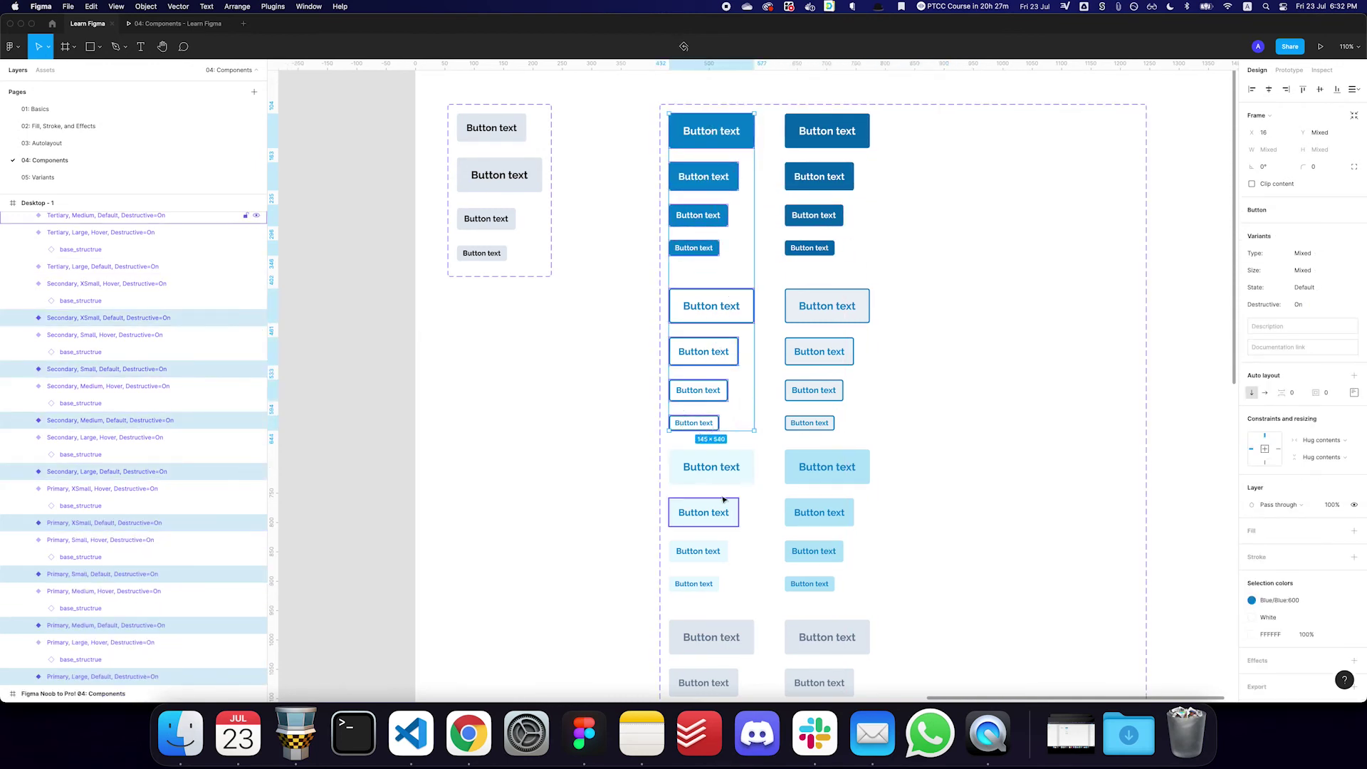
left_click(711, 467, "shift")
left_click(703, 513, "shift")
left_click(703, 553, "shift")
left_click(695, 584, "shift")
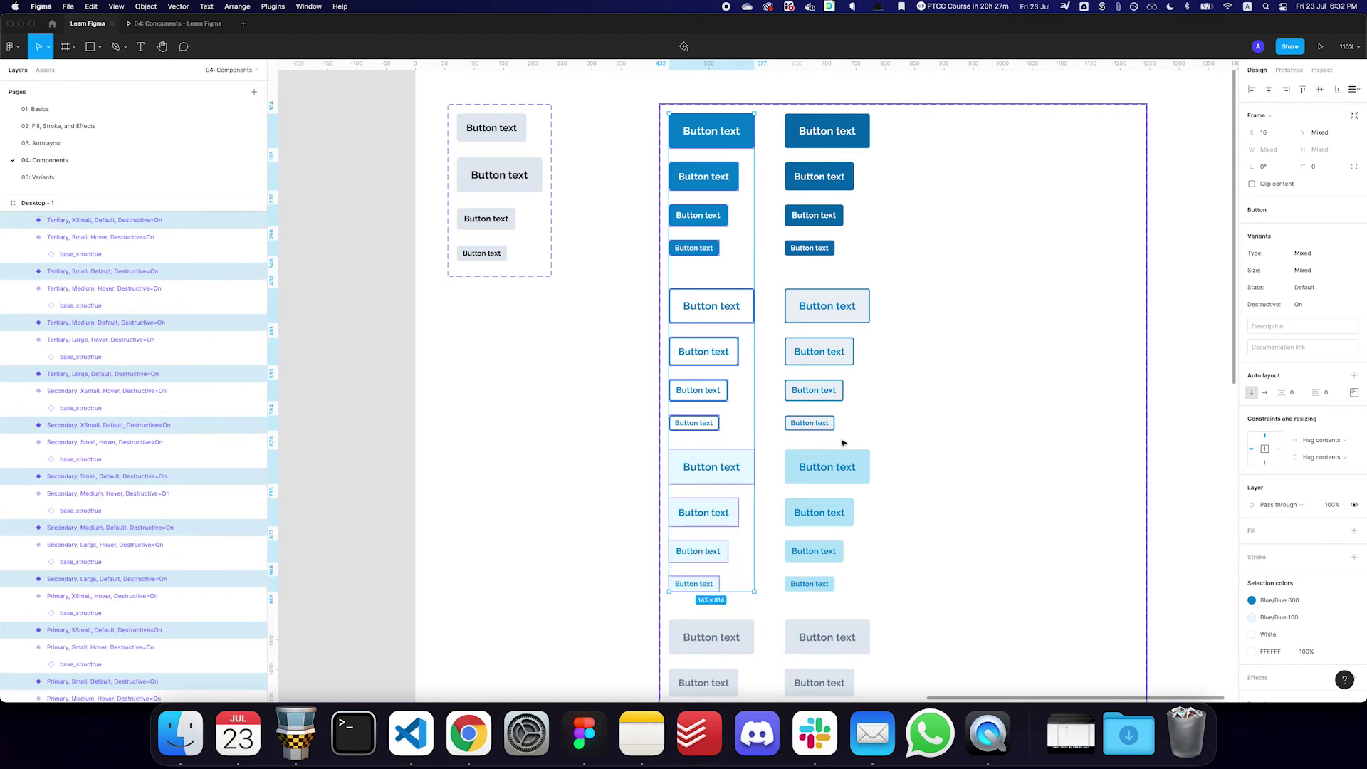
scroll(698, 584, "down", 3)
left_click(718, 514, "shift")
left_click(702, 562, "shift")
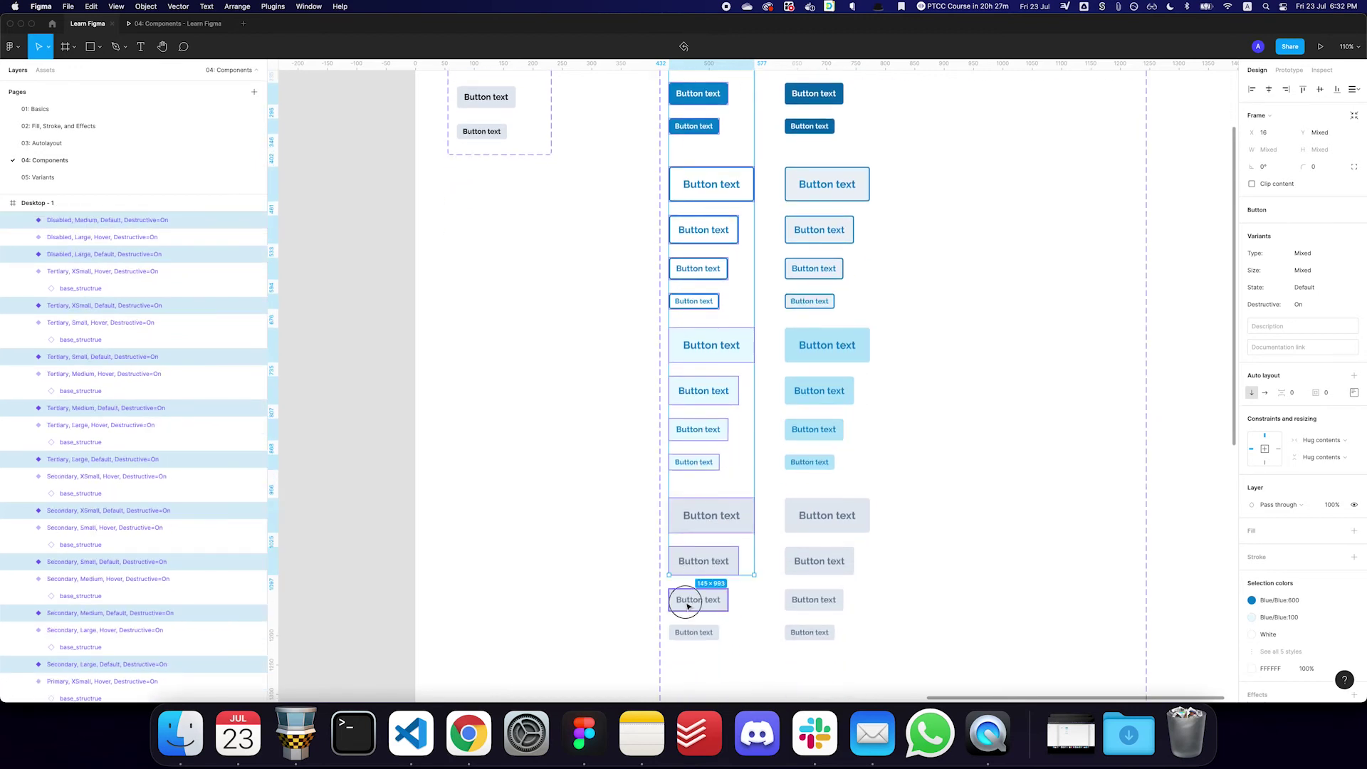
left_click(696, 599, "shift")
left_click(694, 632, "shift")
key("super+d")
left_click_drag(968, 489, 931, 489)
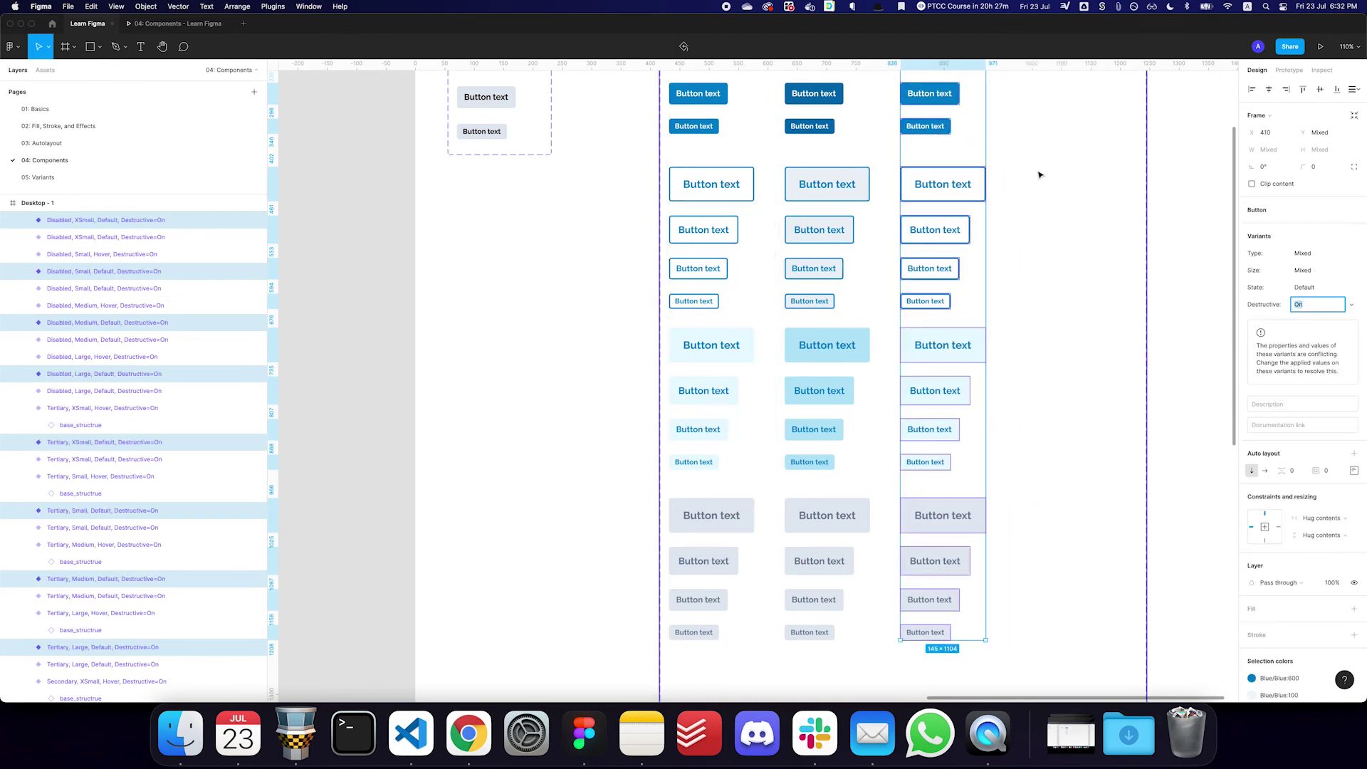
scroll(1037, 174, "up", 2)
scroll(1038, 174, "right", 1)
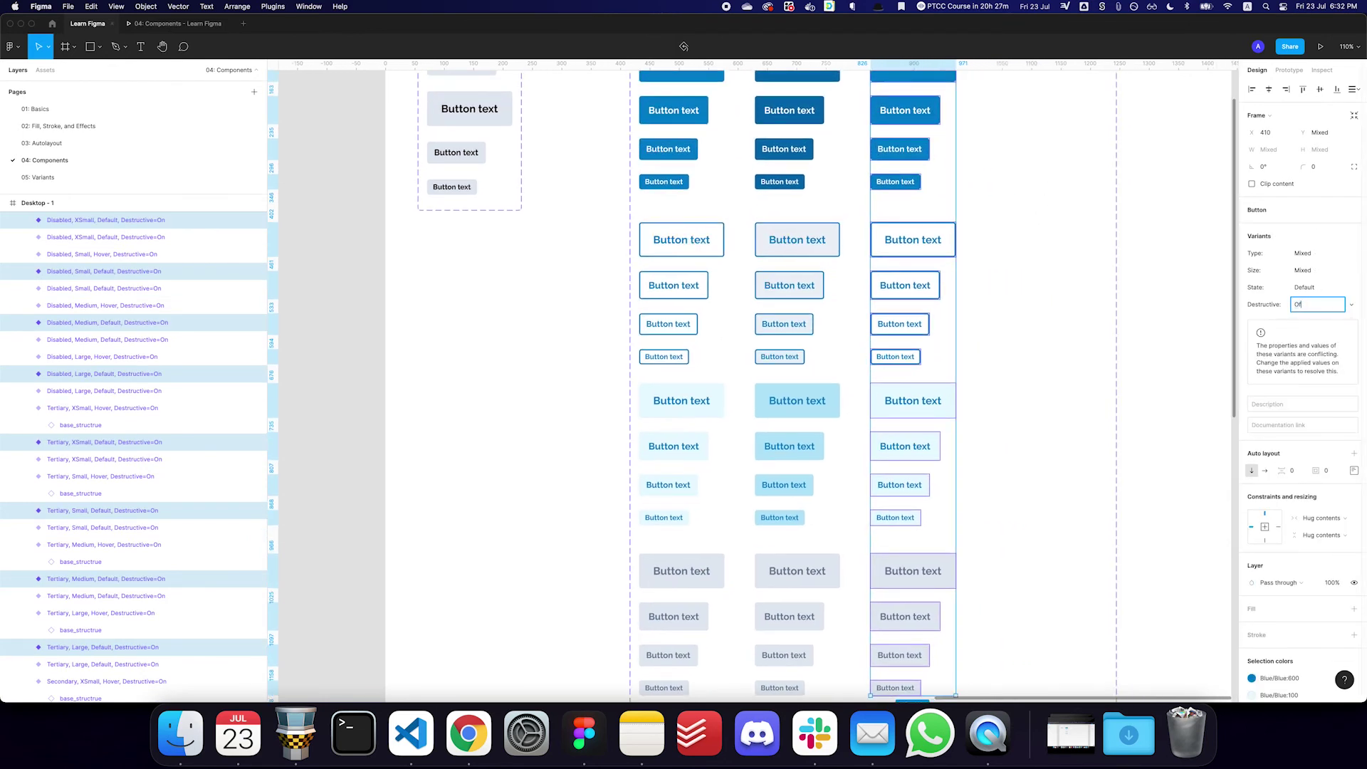
scroll(917, 451, "up", 2)
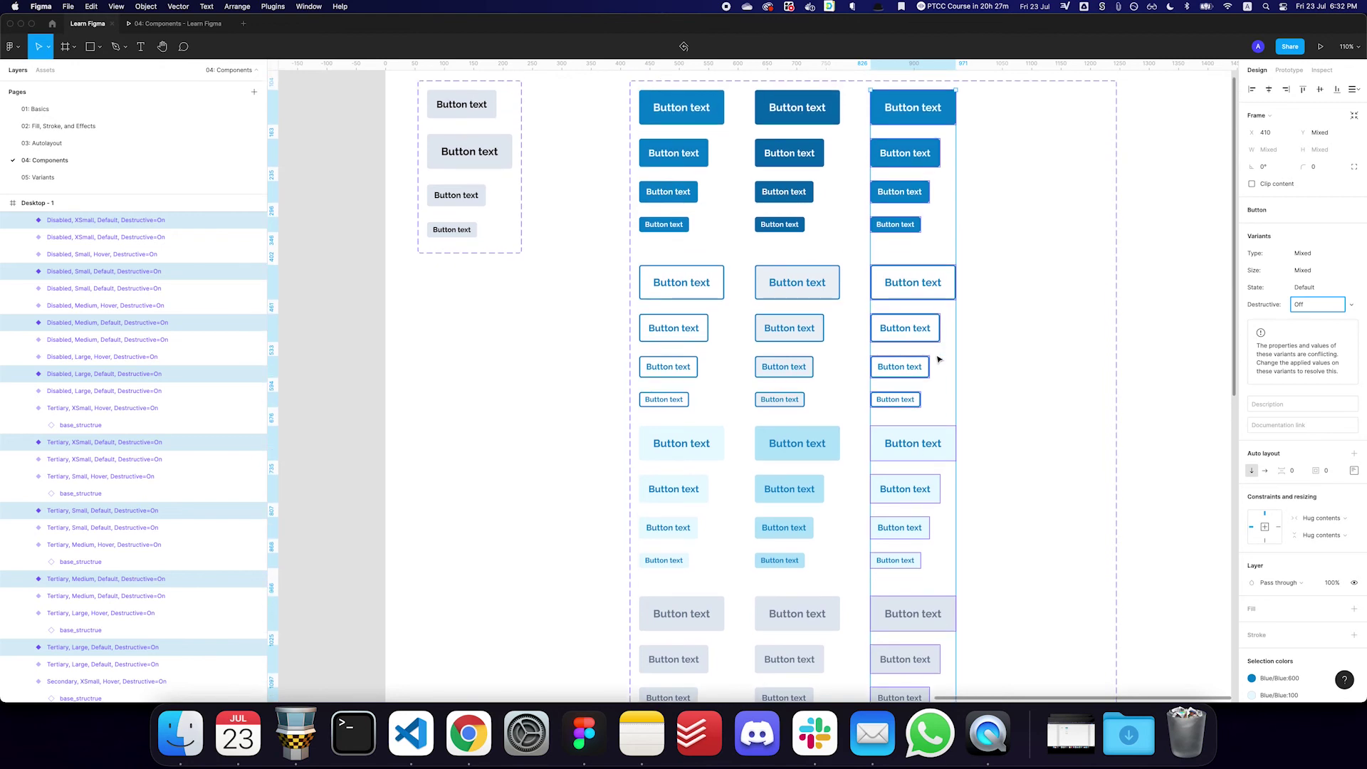
key("BackSpace")
key("BackSpace")
key("Return")
left_click(681, 108)
left_click(797, 109, "shift")
left_click(797, 108, "shift")
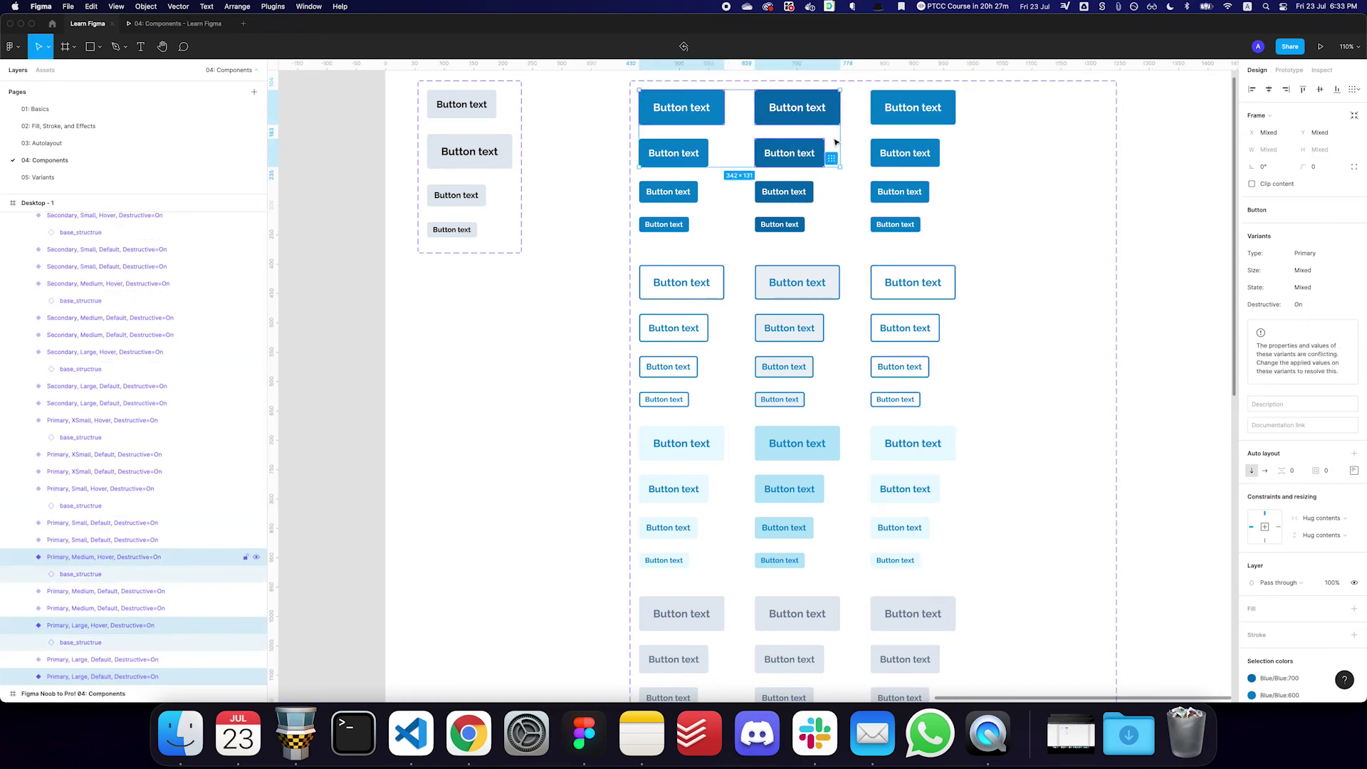
Bring the duplicated column to the front of the layer order, and set Destructive to Off for all original Default and Hover variants
left_click(892, 124)
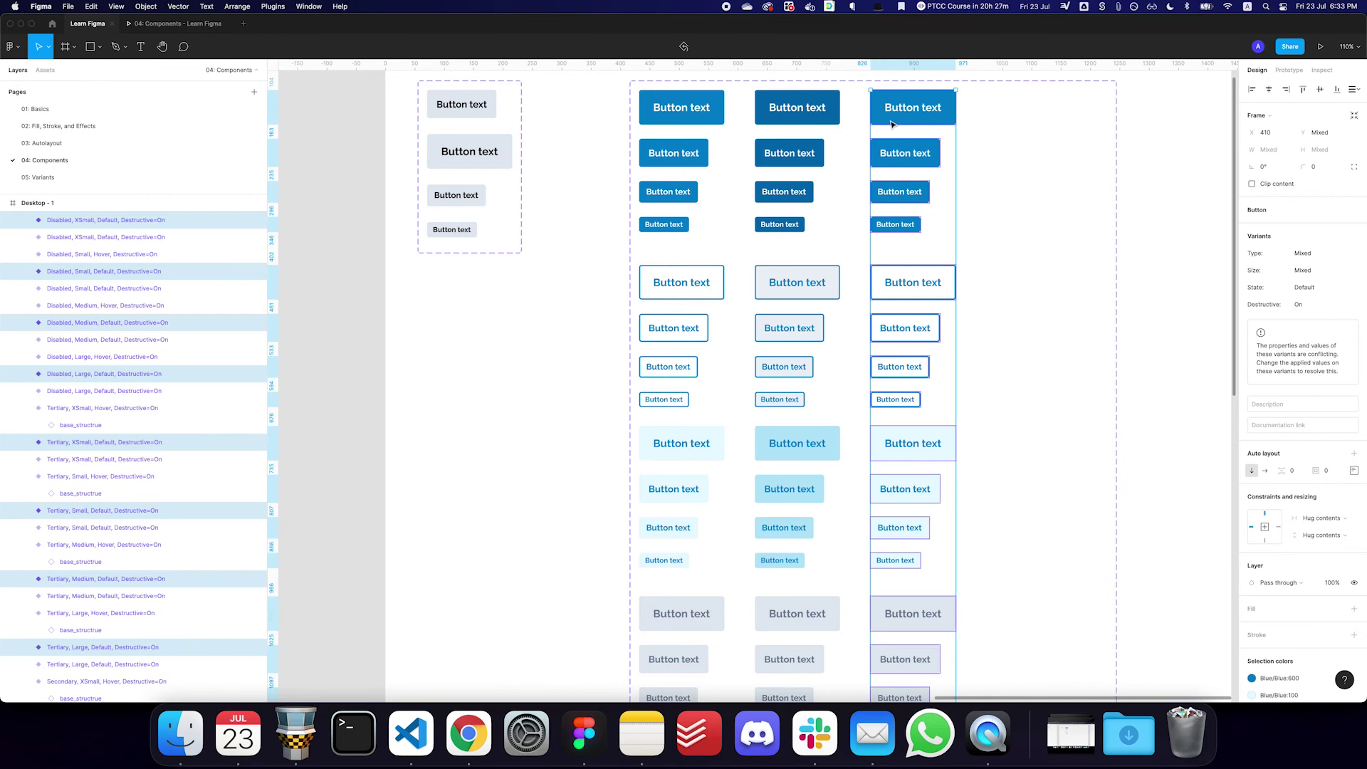
key("alt+super+bracketright")
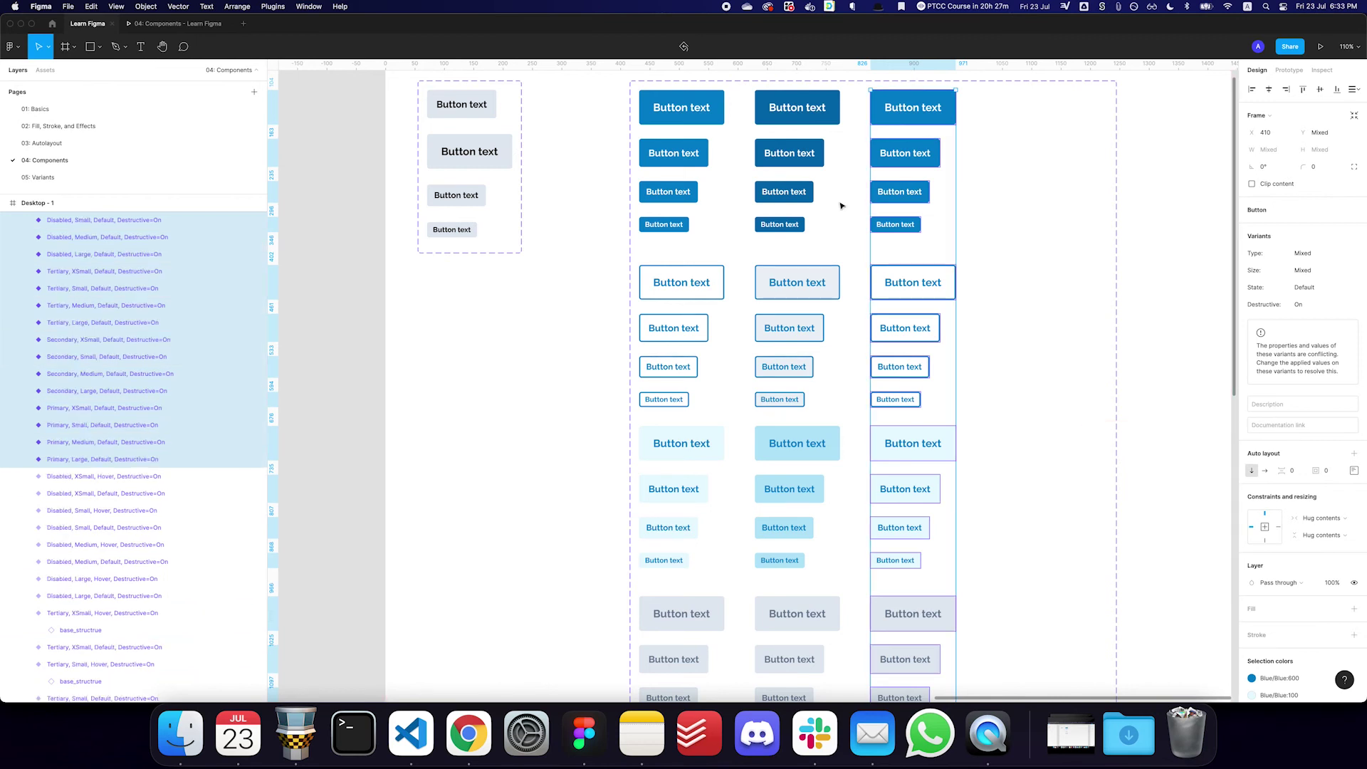
left_click(139, 477)
scroll(147, 499, "down", 5)
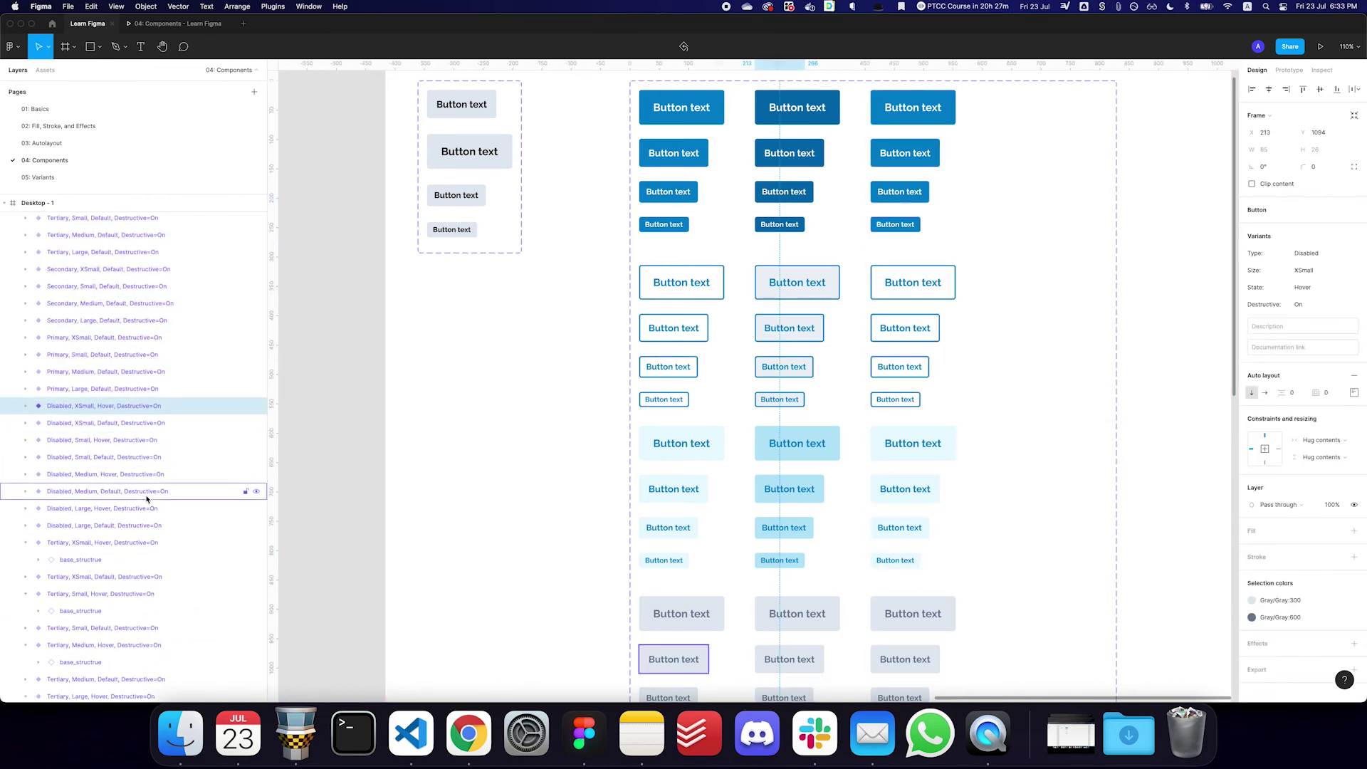
scroll(147, 499, "down", 6)
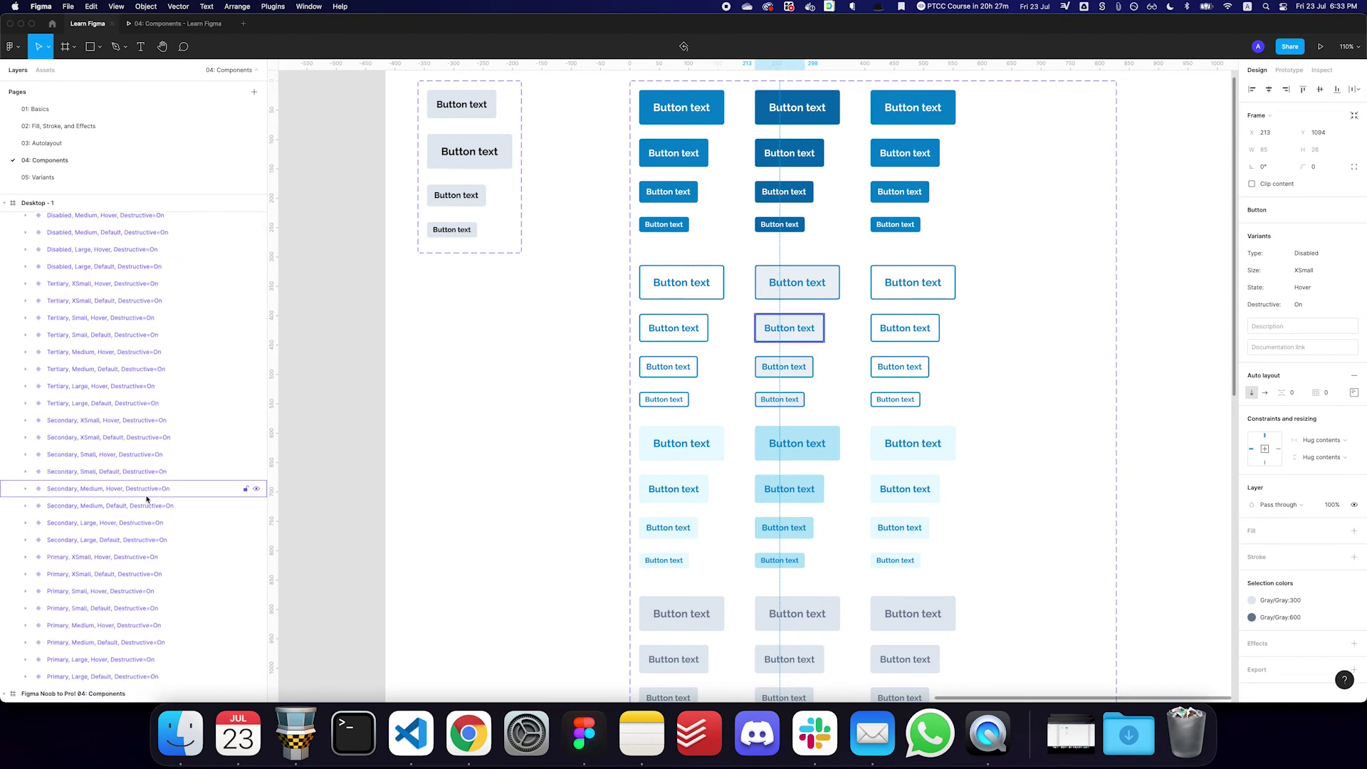
left_click(103, 673, "shift")
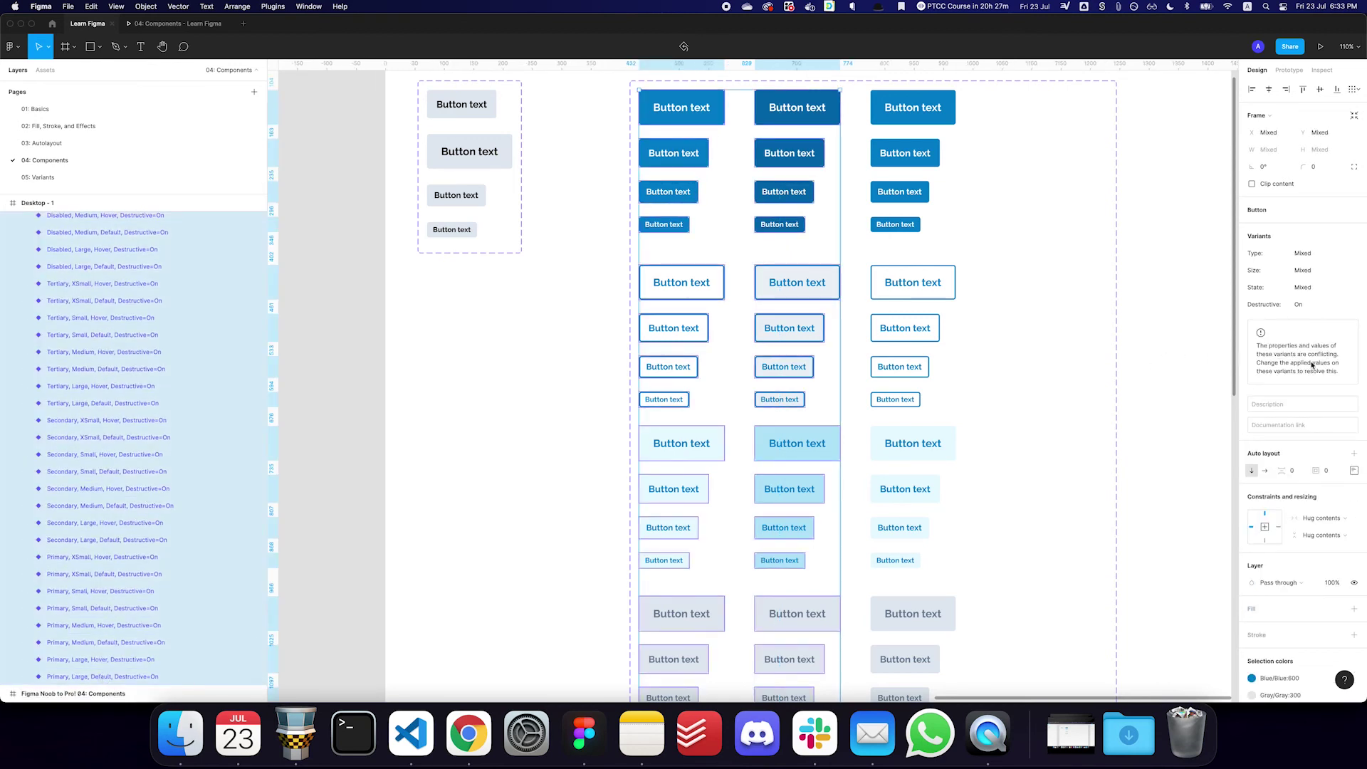
left_click(1301, 307)
key("Return")
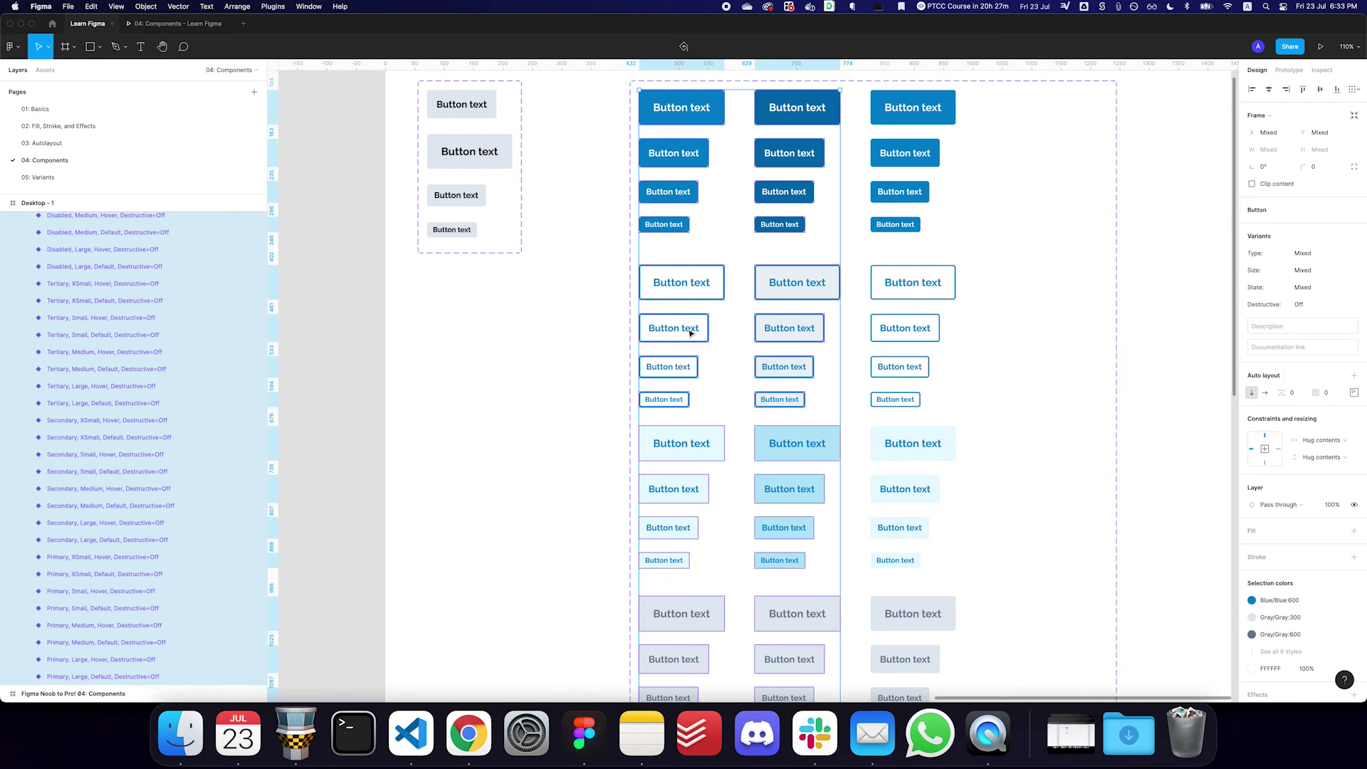
Apply the Red/Red-400 fill style to the base_structrue layers of all Destructive=On variants and remove their stroke
scroll(726, 354, "right", 3)
left_click(868, 108)
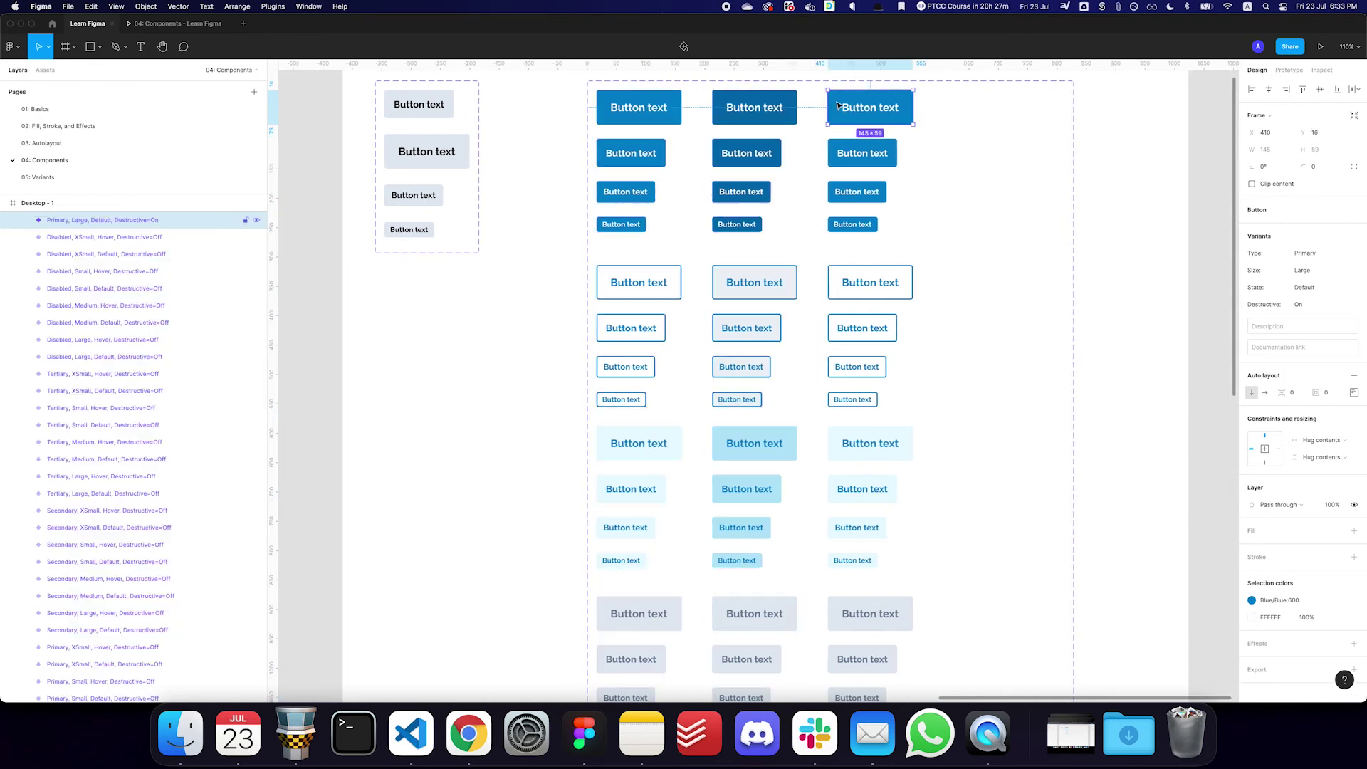
left_click(859, 163, "shift")
left_click(856, 191, "shift")
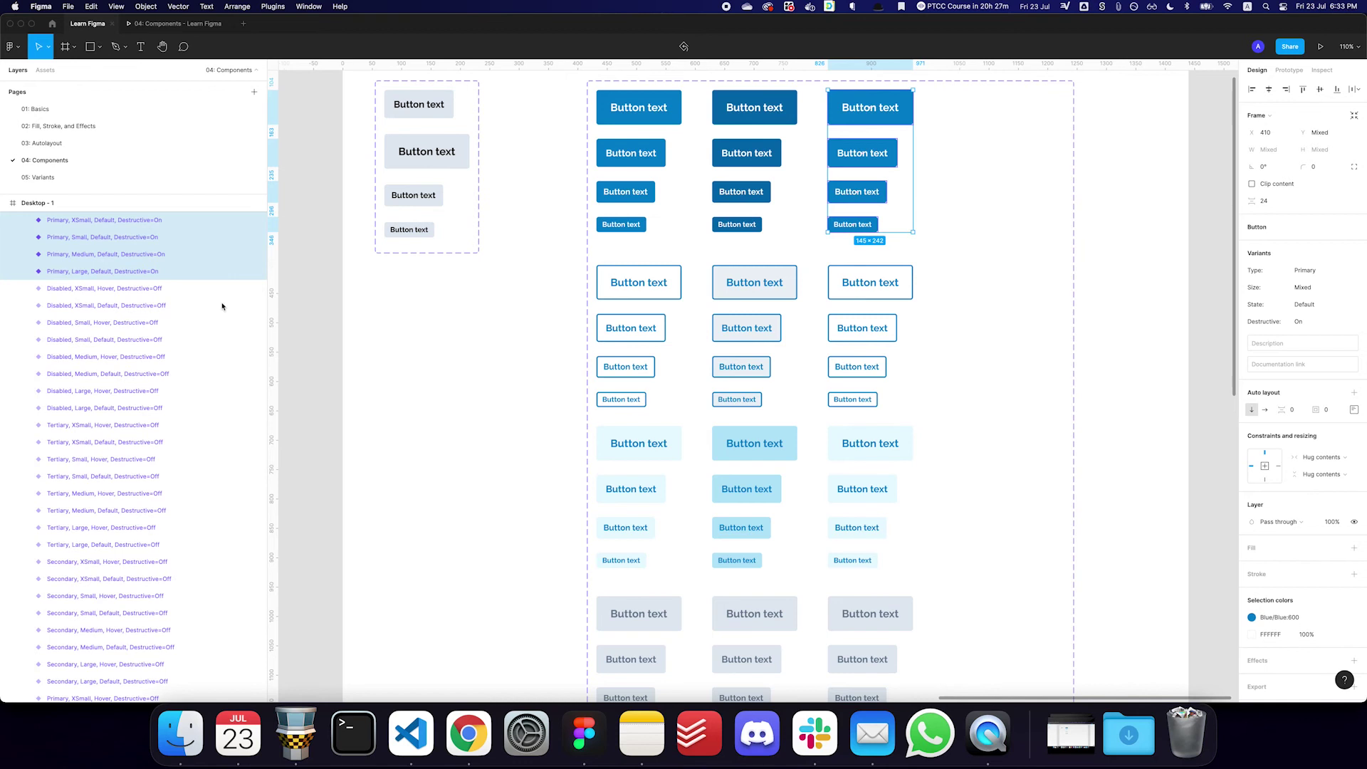
left_click(159, 309)
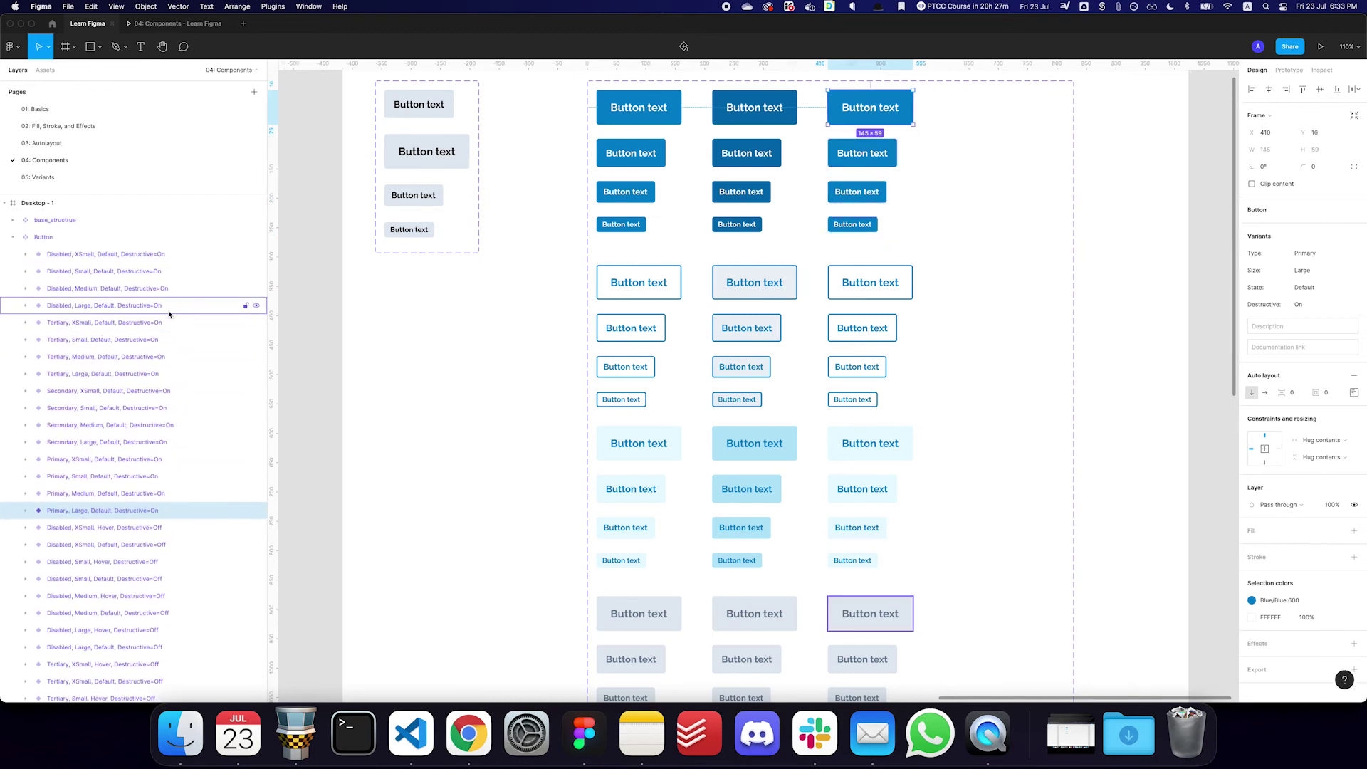
left_click(160, 254, "shift")
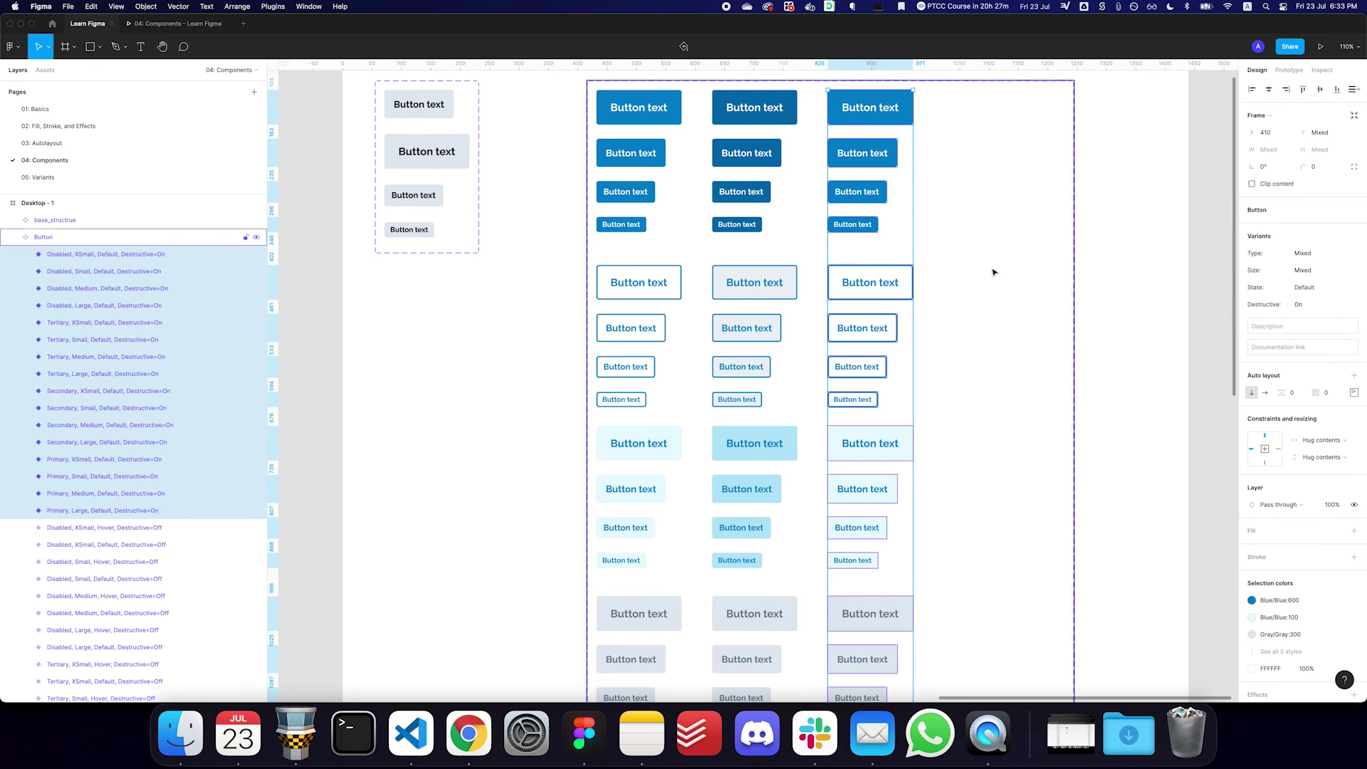
key("Return")
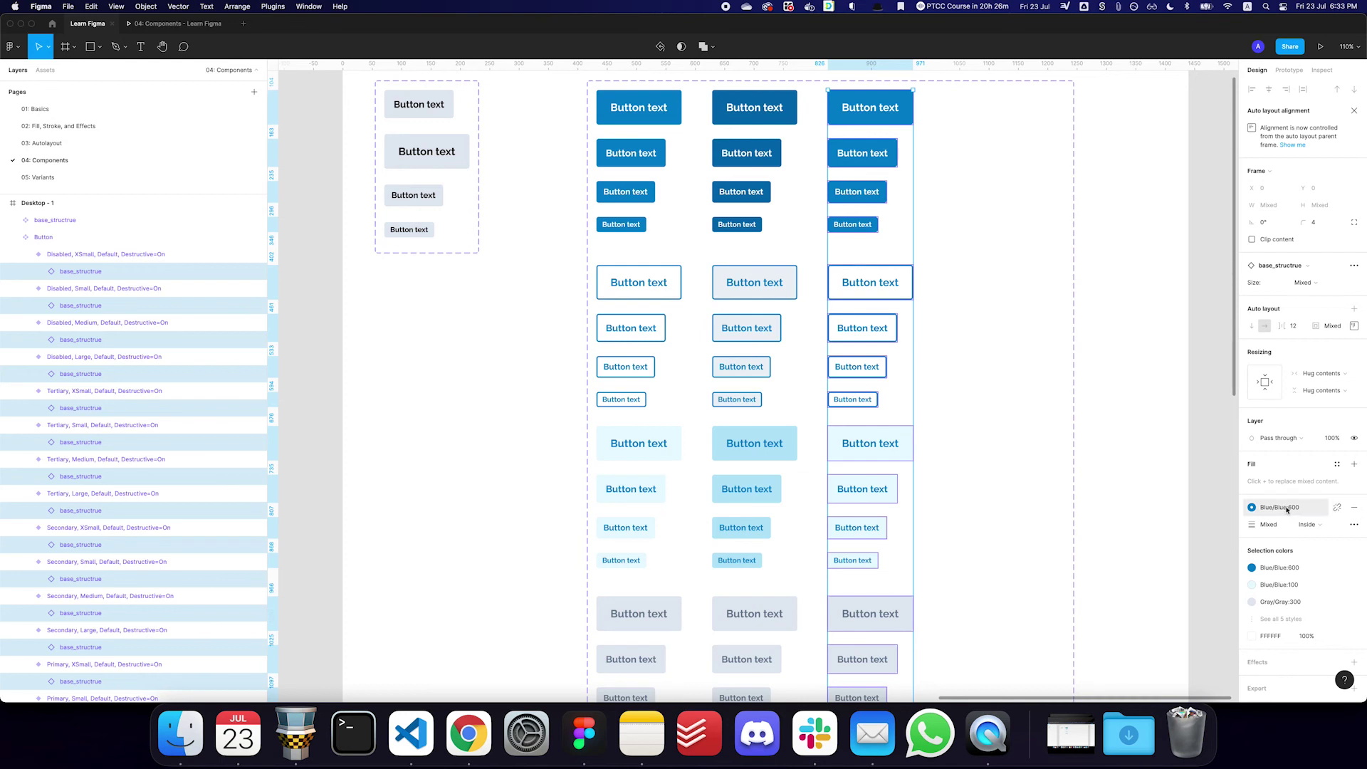
left_click(1337, 464)
type("red")
key("Escape")
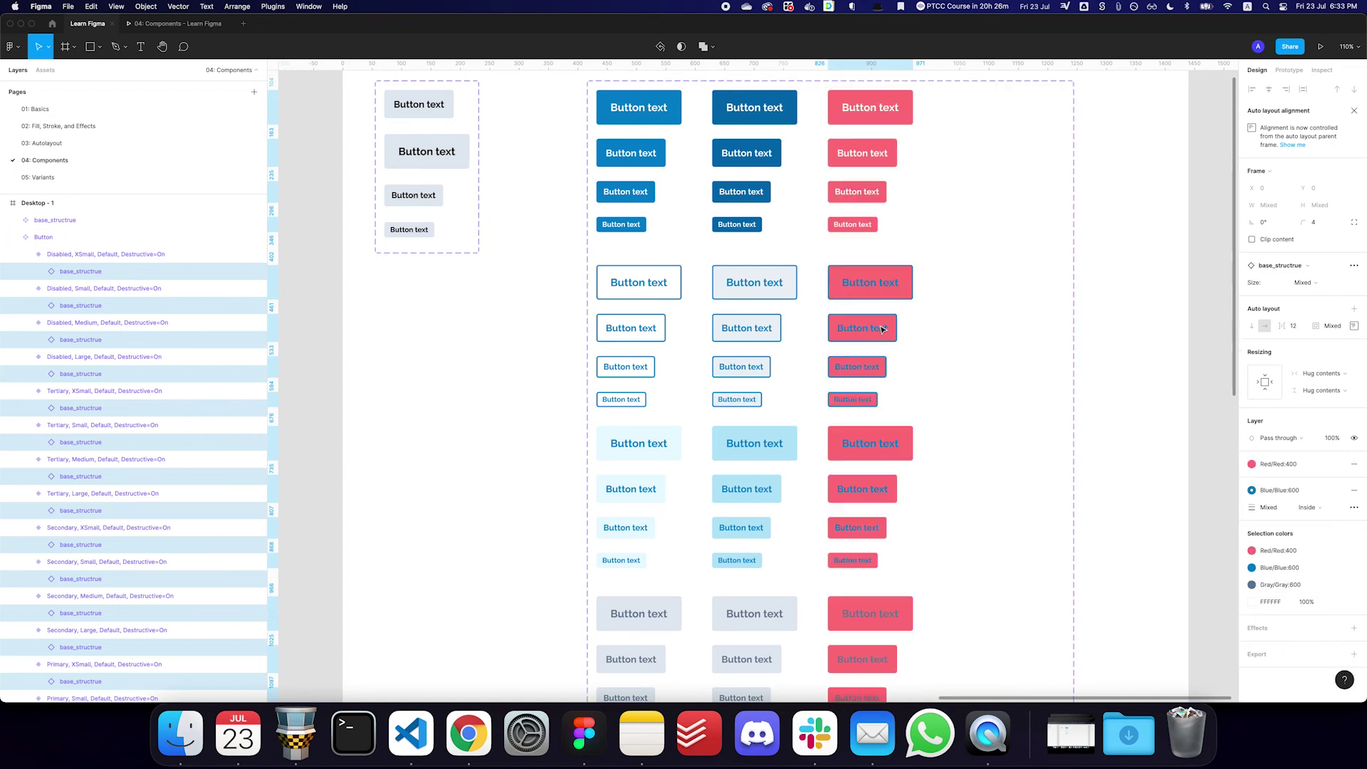
left_click(1356, 491)
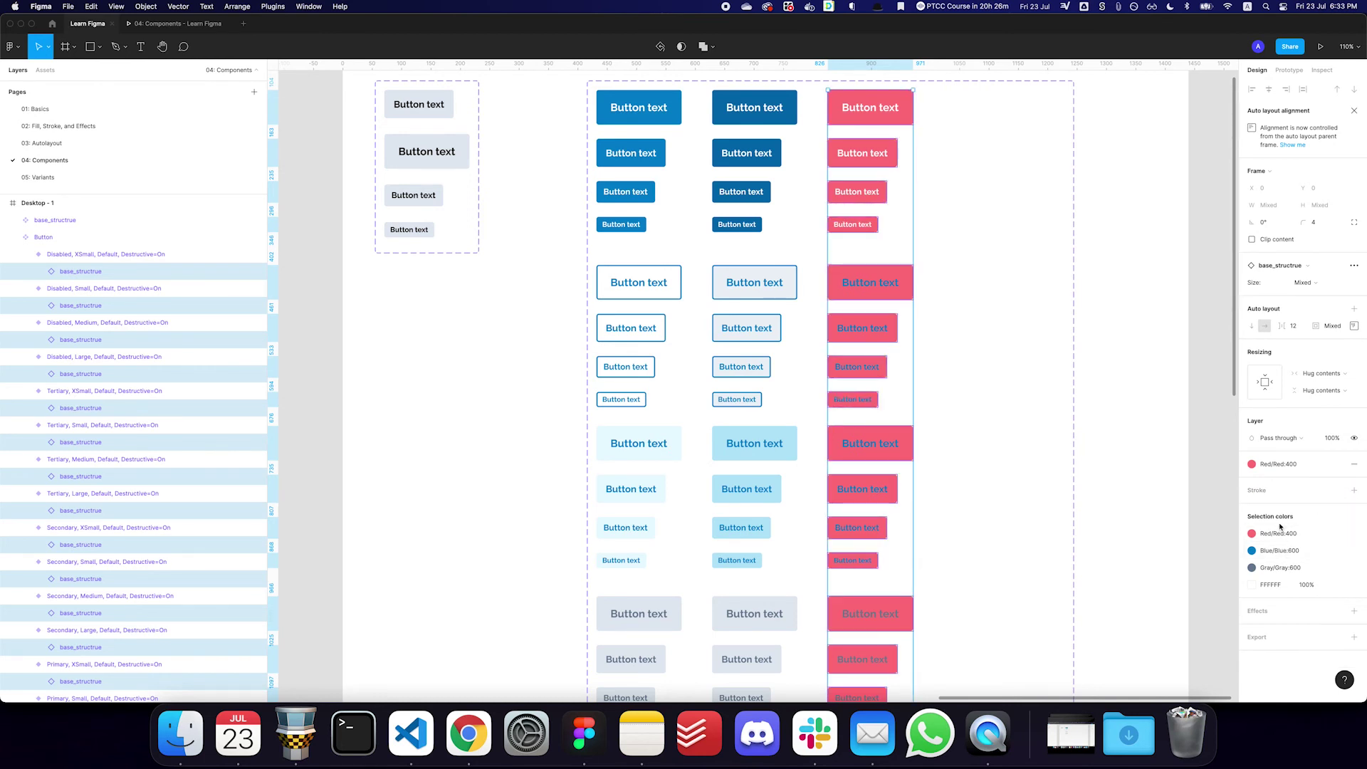
Apply the White color style to the title and arrow text layers inside all Destructive=On buttons
key("Return")
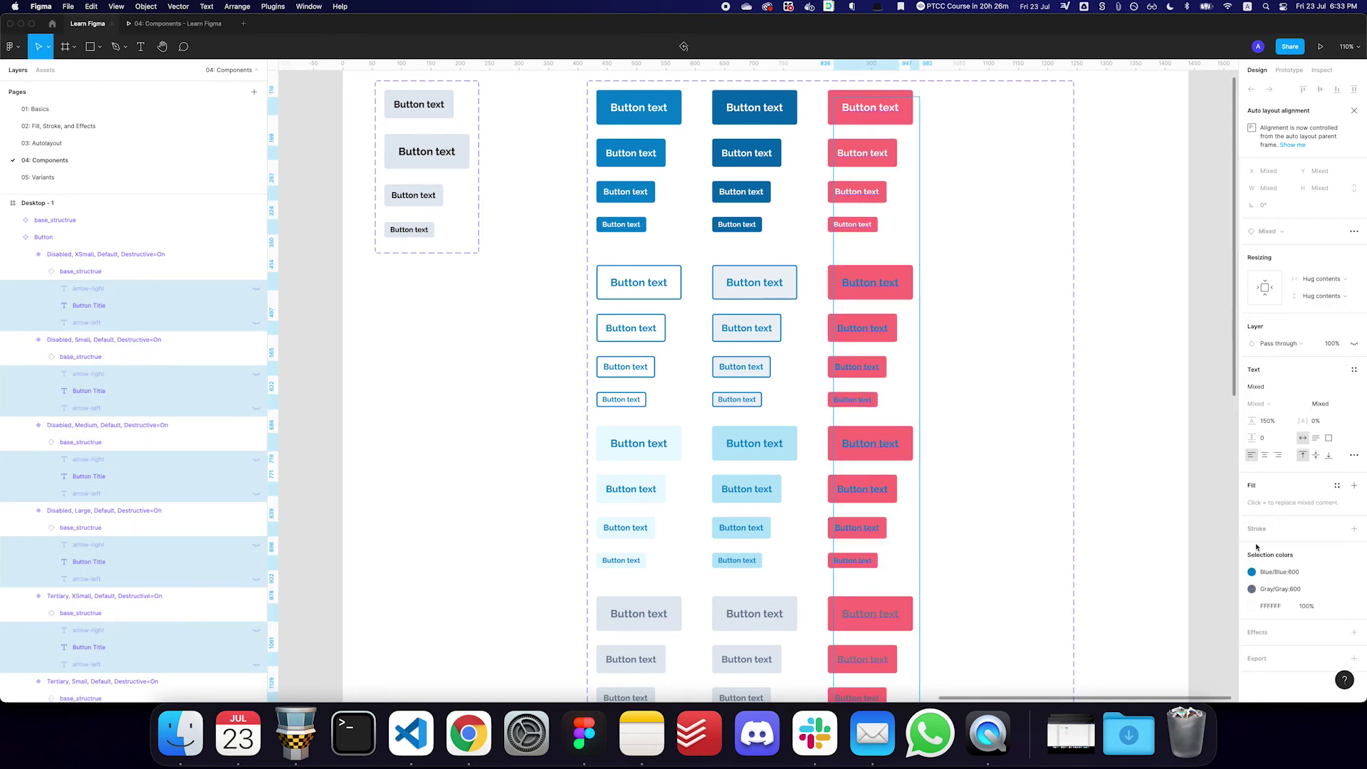
left_click(1340, 489)
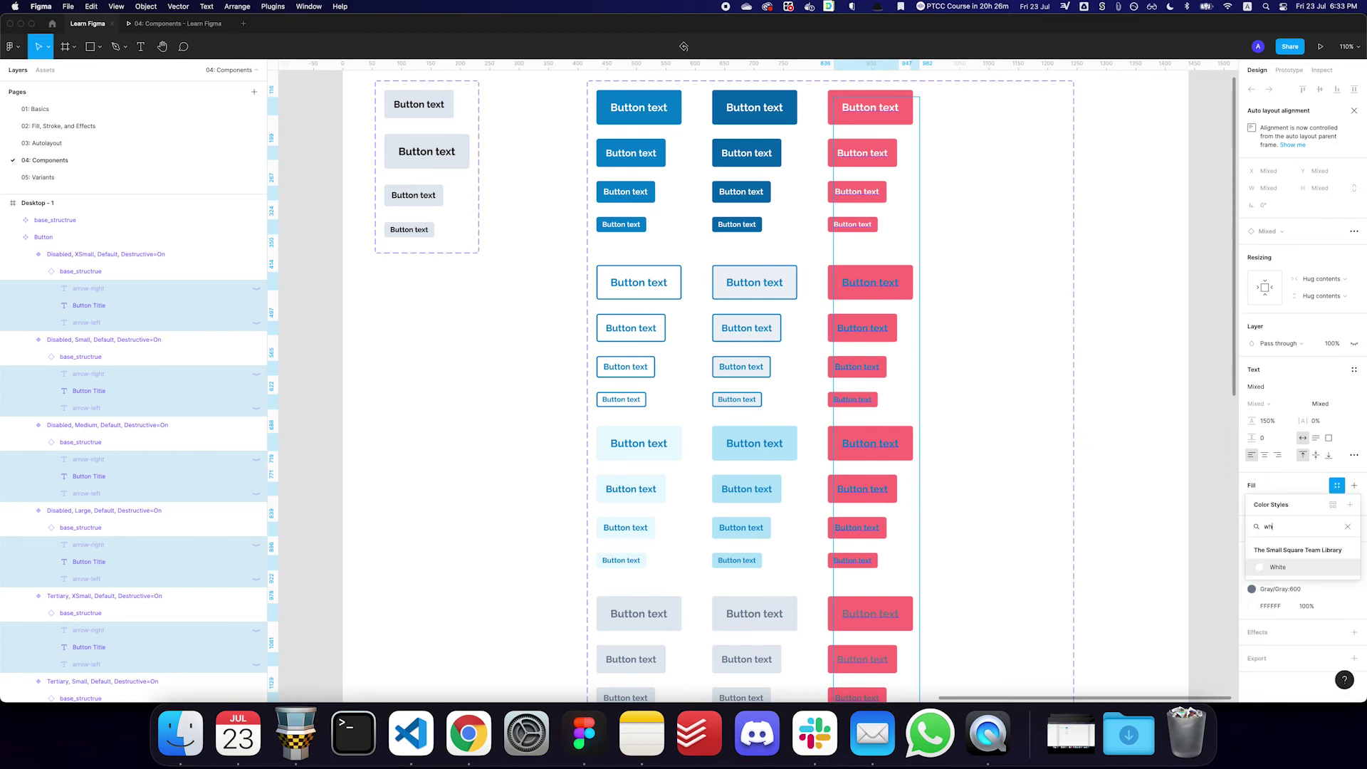
left_click(1262, 568)
scroll(1029, 426, "down", 3)
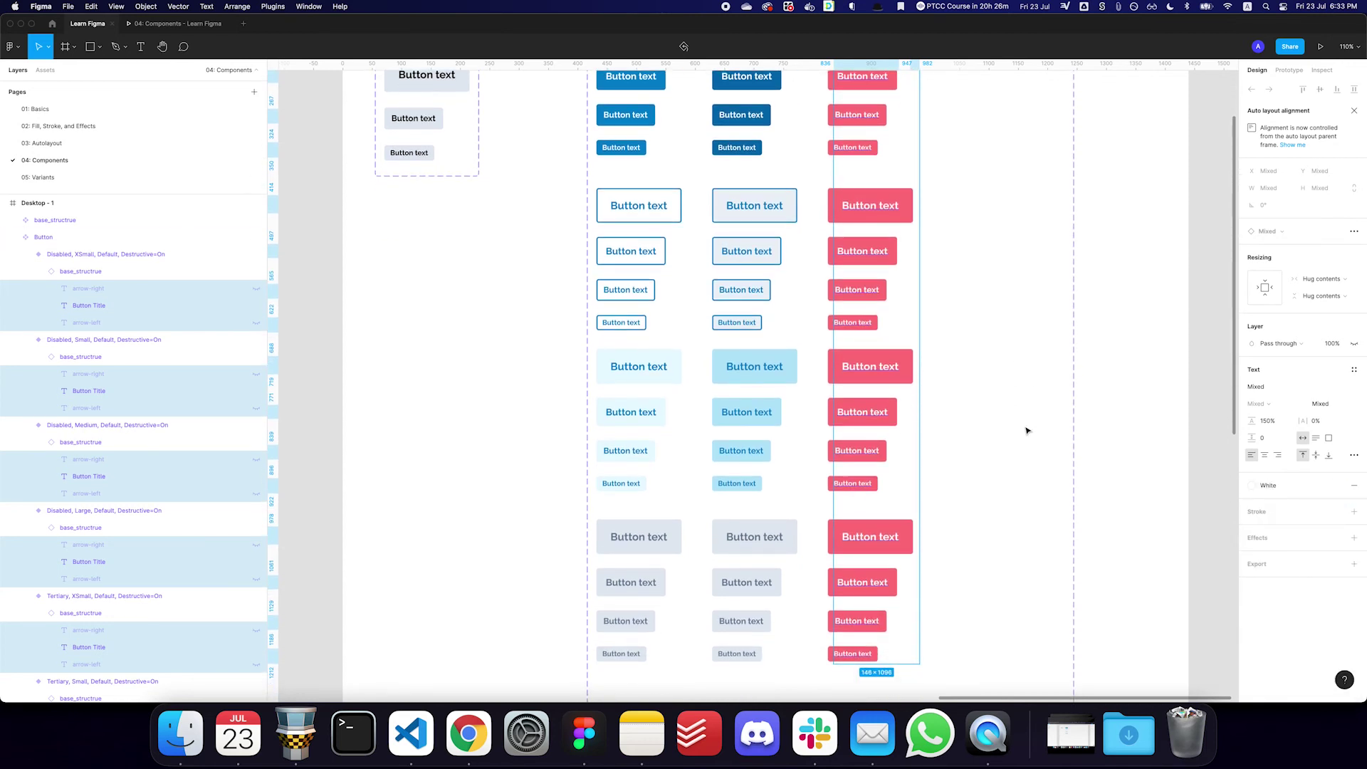
scroll(977, 416, "up", 1)
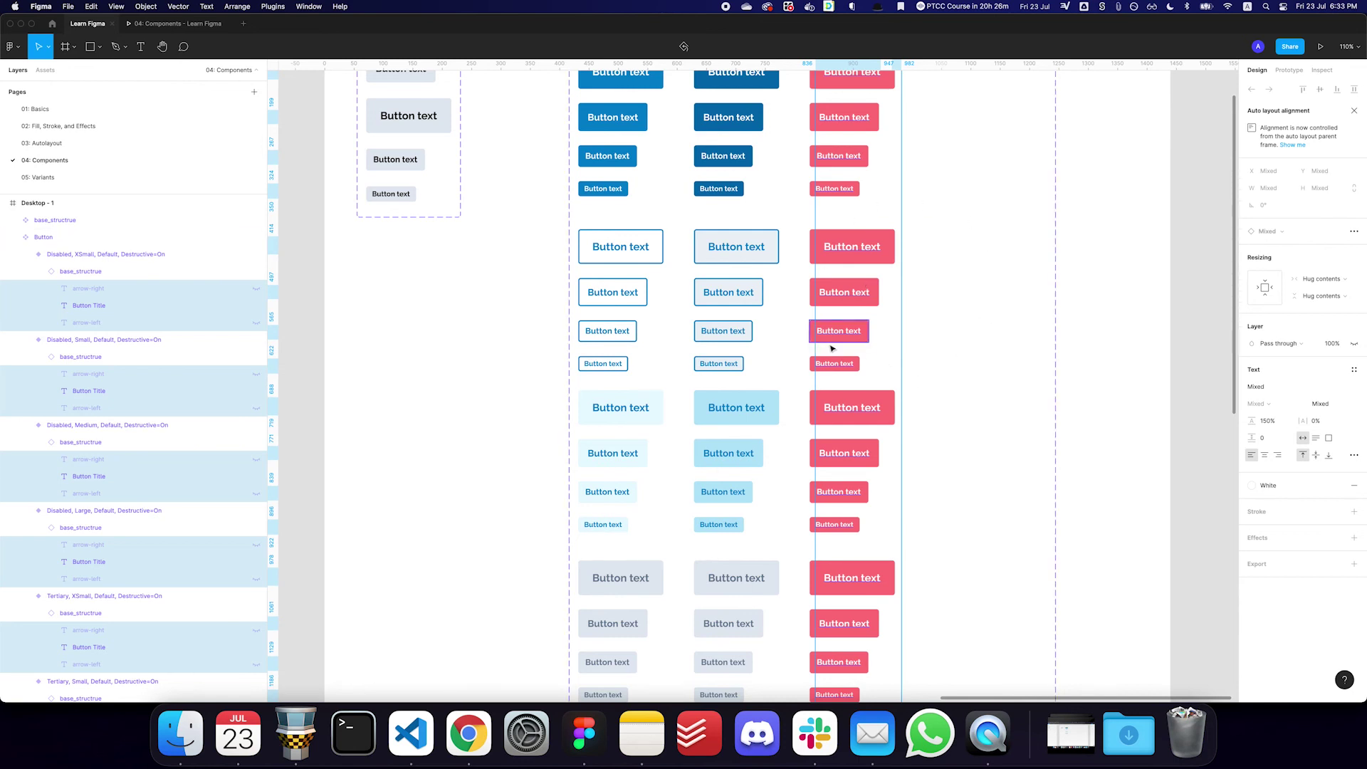
Place an instance of the Primary Medium Default button in the empty area below the base_structrue set
left_click(360, 293)
left_click(609, 120)
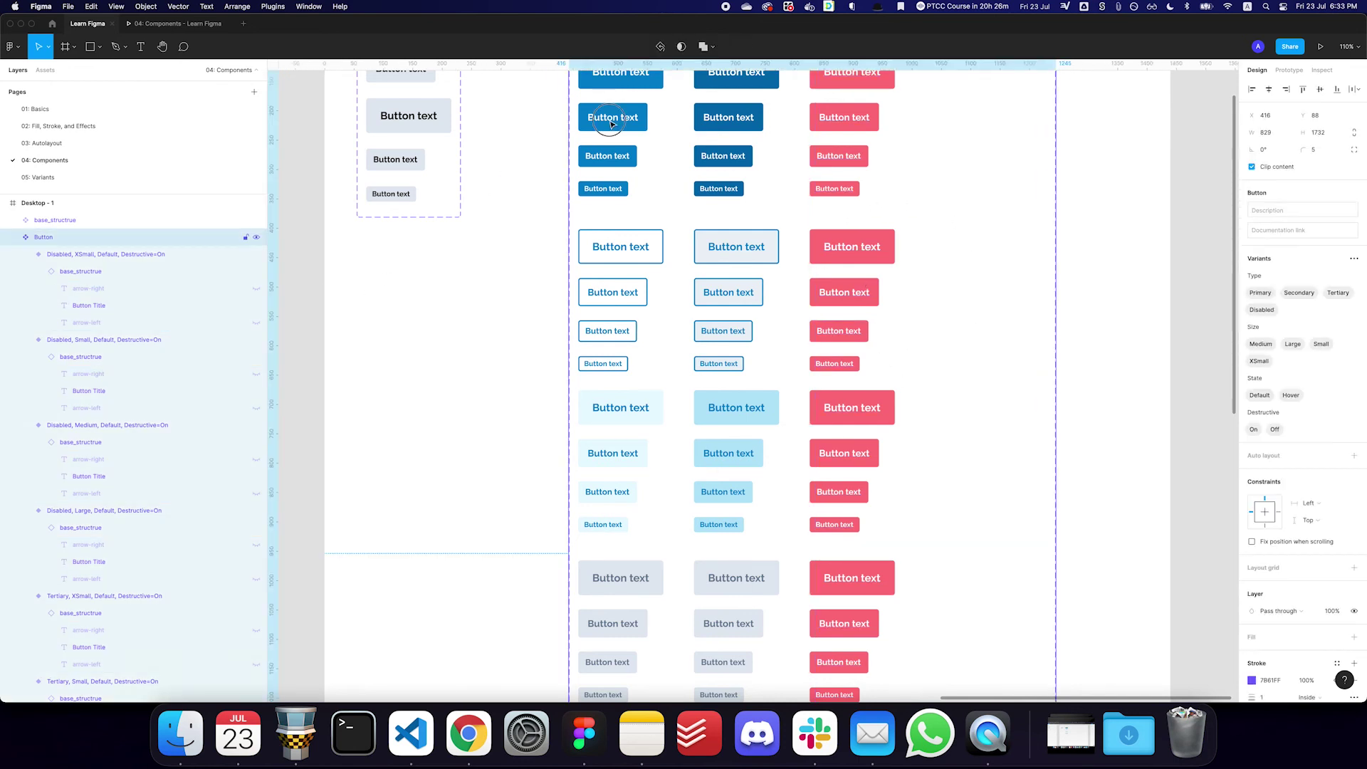
left_click(609, 120)
left_click_drag(612, 125, 435, 317)
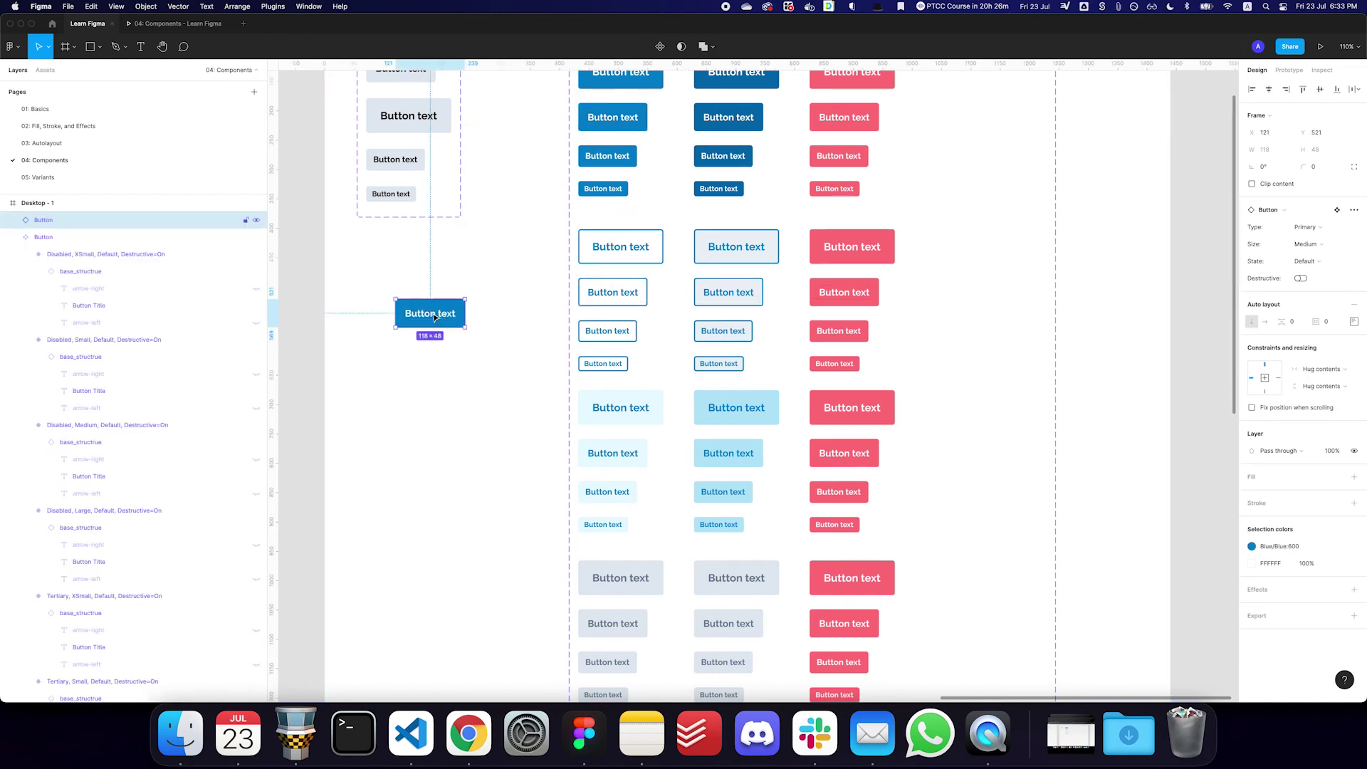
Try out the instance's Destructive property by toggling it on and off, and look through its Size options
left_click(1301, 278)
left_click(1300, 278)
left_click(1300, 279)
left_click(1300, 279)
left_click(1310, 245)
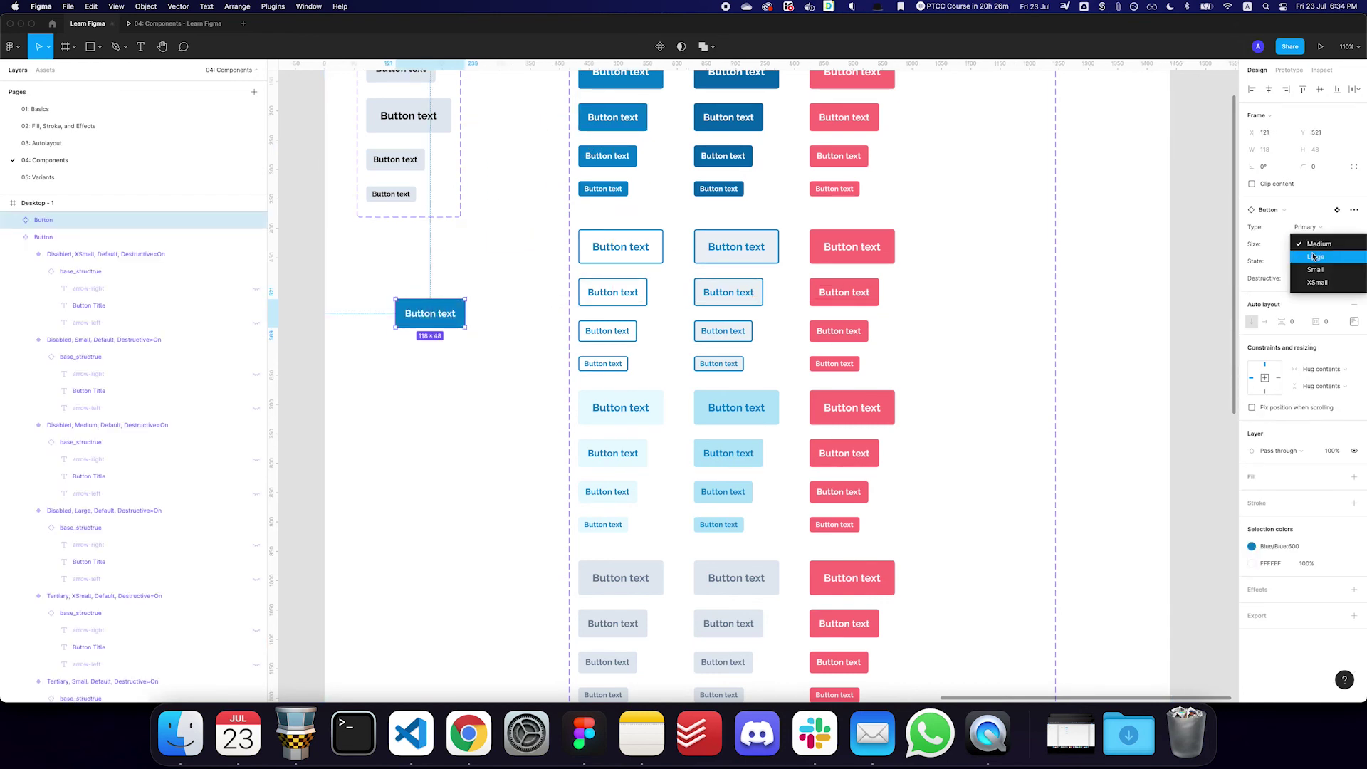
left_click(398, 372)
Change the button instance's text to "Do not click me!"
double_click(425, 314)
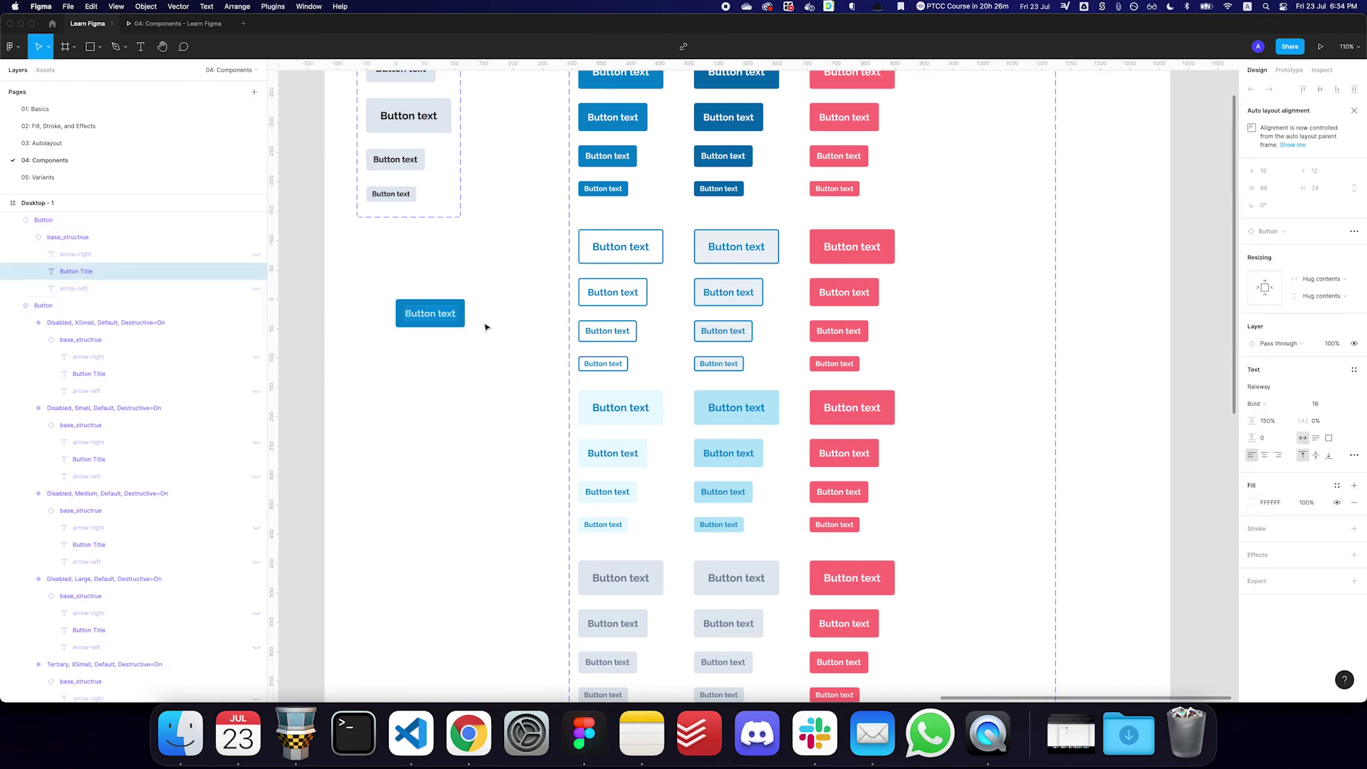
type("Do not click me!")
key("Escape")
left_click(456, 311)
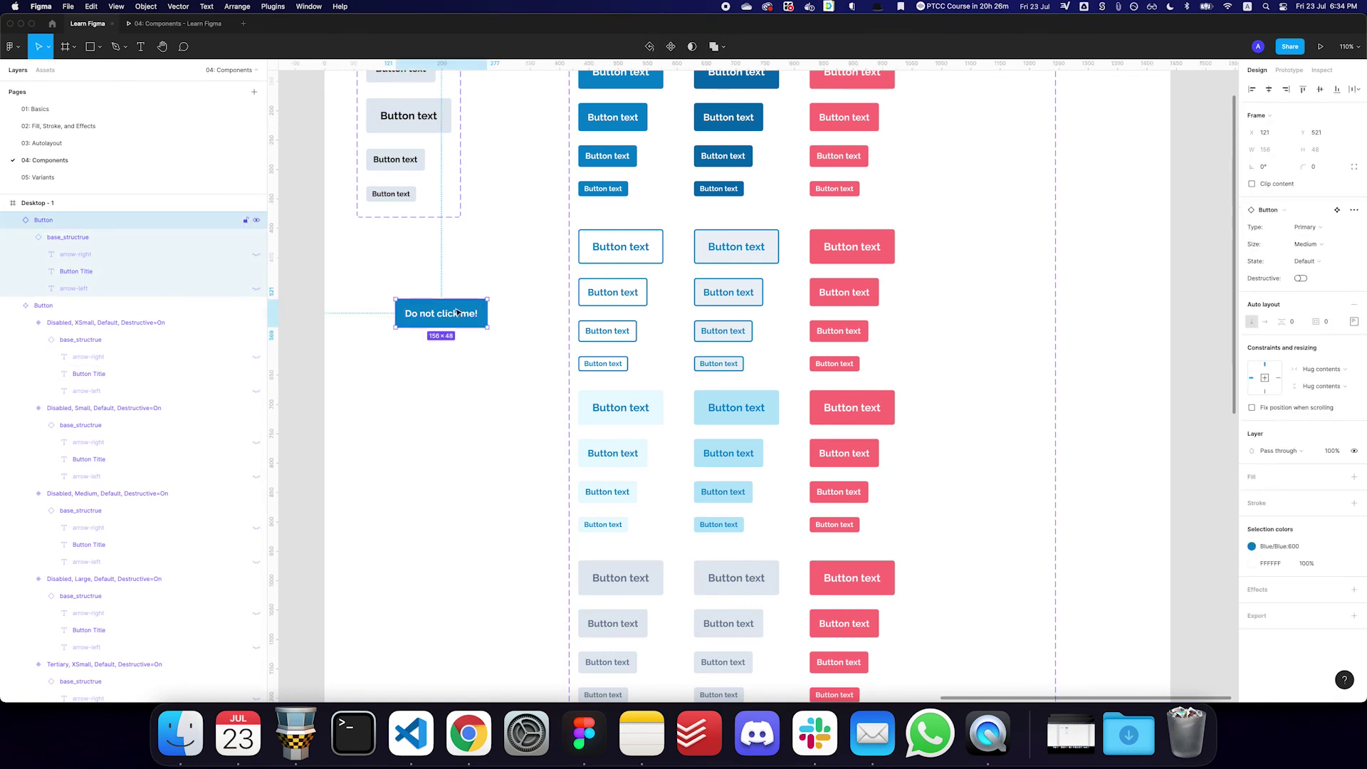
Set the instance's Type to Secondary, Size to Large and Destructive to On, keeping State at Default
left_click(1307, 228)
left_click(1324, 242)
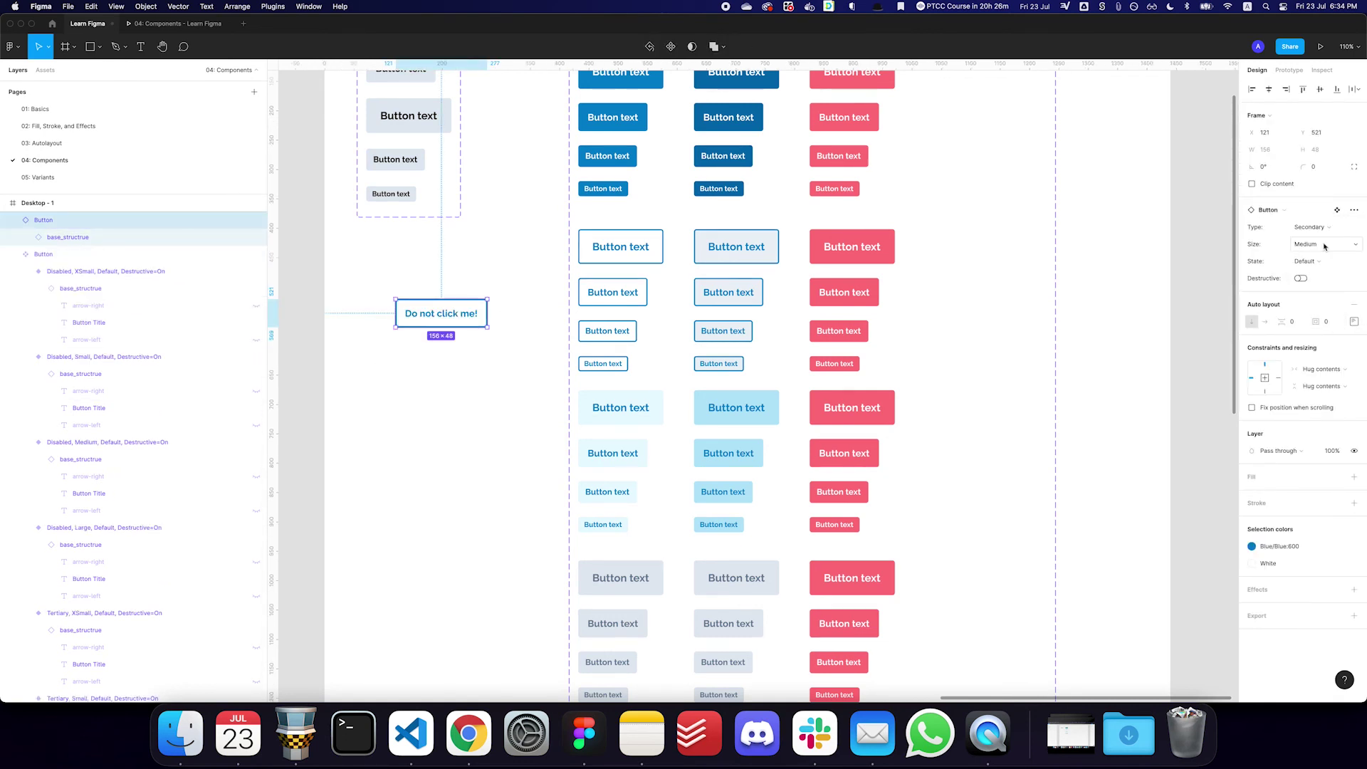
left_click(1309, 228)
left_click(1324, 241)
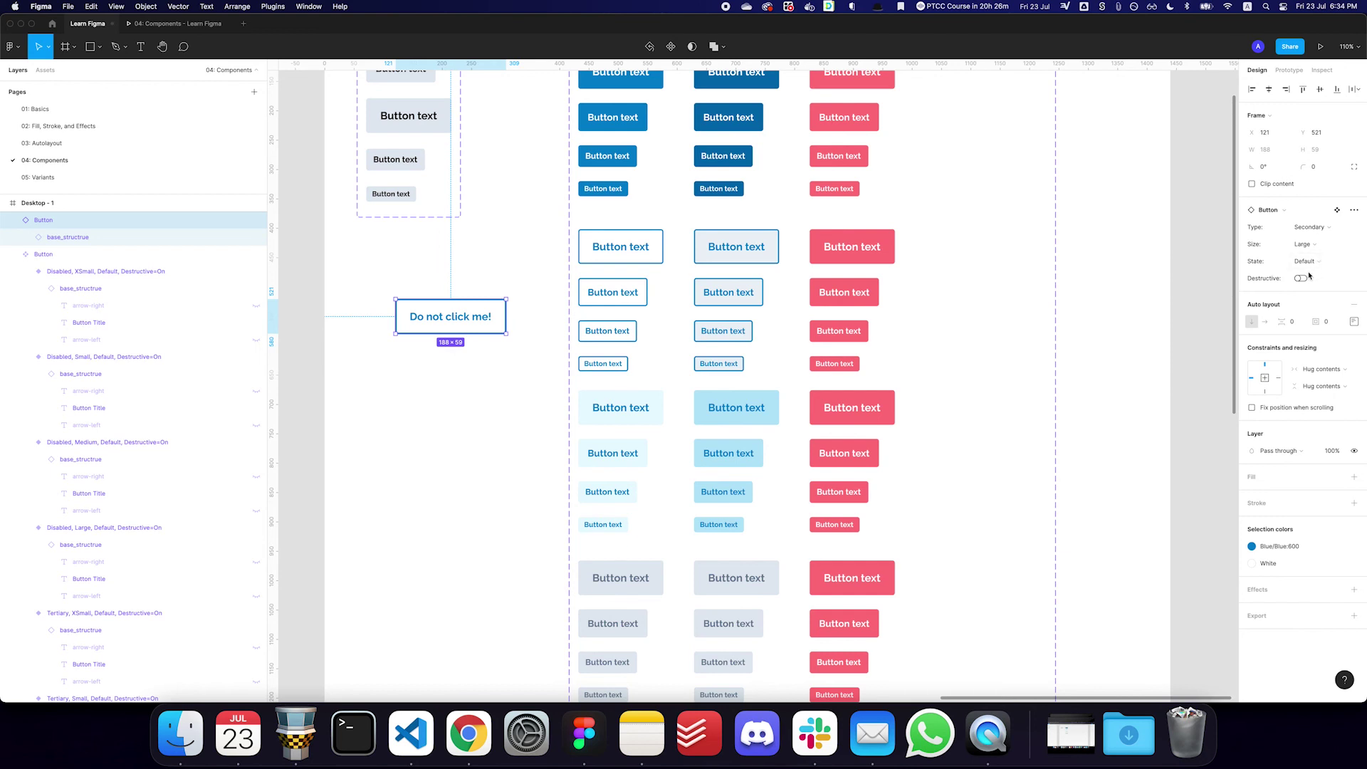
left_click(1307, 262)
left_click(1309, 264)
left_click(1301, 279)
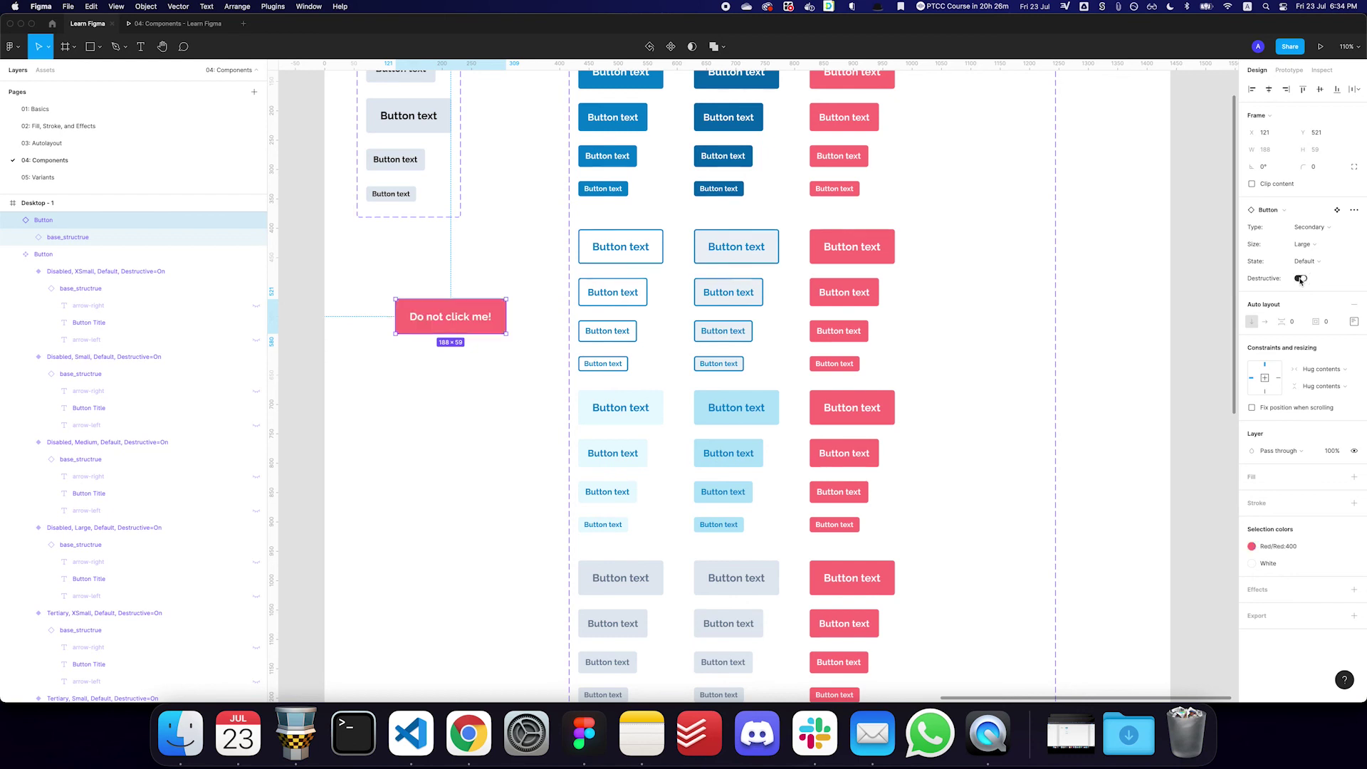
Shift the "Do not click me!" instance slightly and delete it from the canvas
left_click(455, 359)
left_click_drag(475, 315, 454, 331)
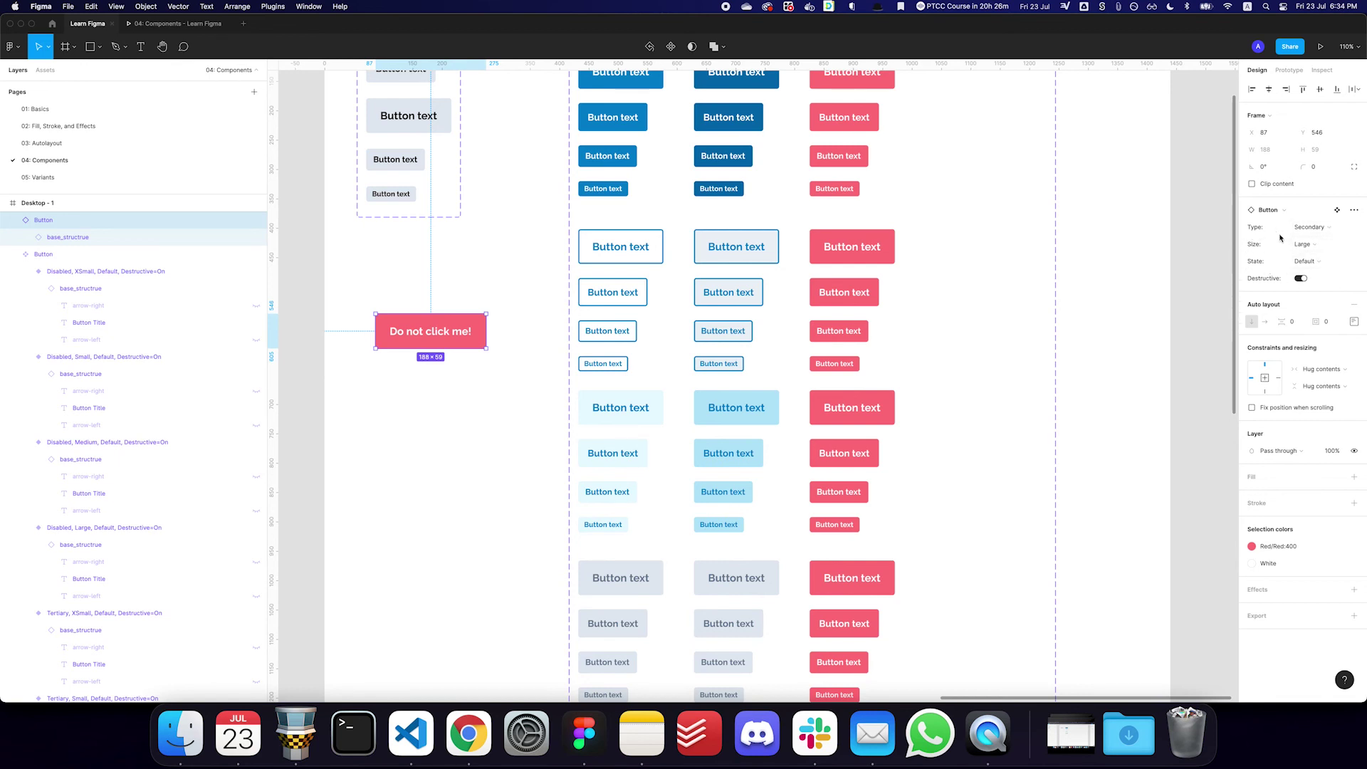
key("BackSpace")
Apply the White fill style to the base_structrue layers of the four Secondary Destructive=On variants
scroll(819, 271, "right", 3)
double_click(784, 273)
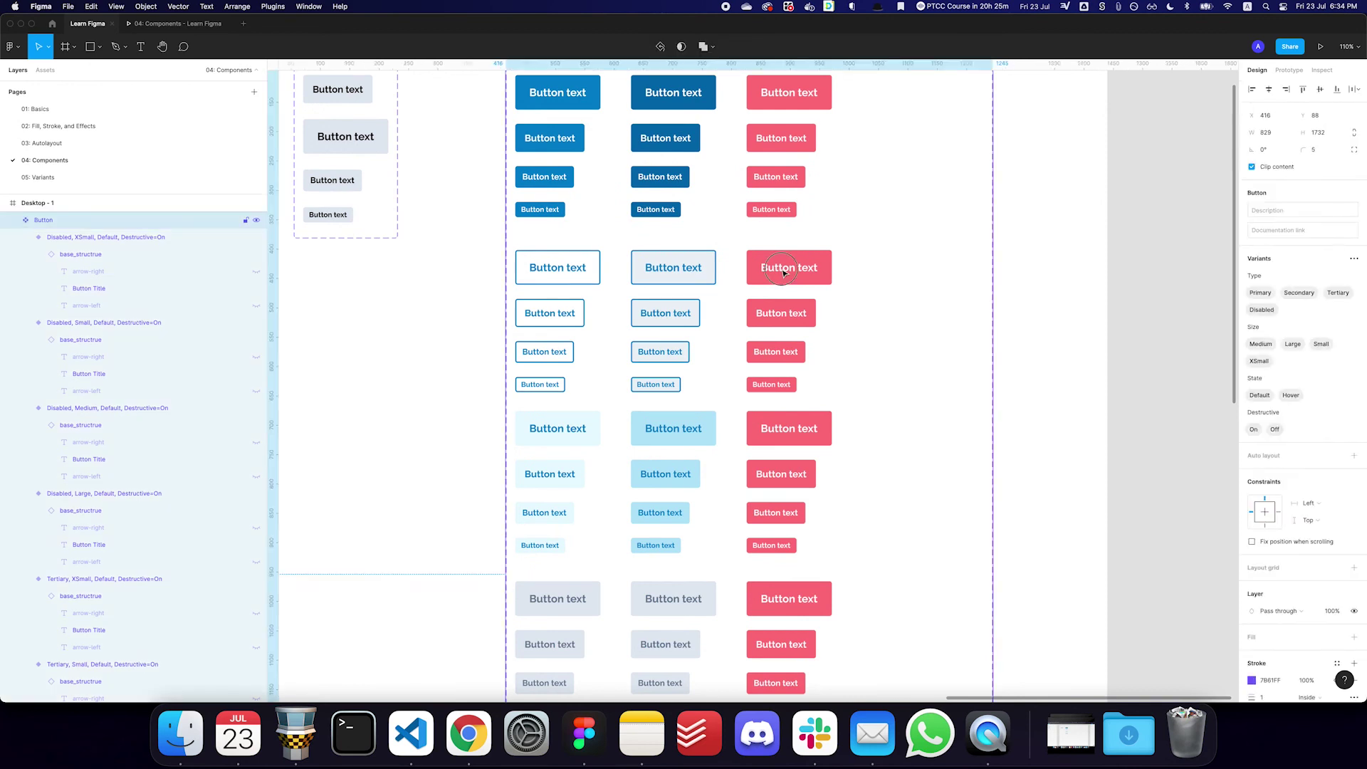
left_click(782, 313, "shift")
left_click(777, 352, "shift")
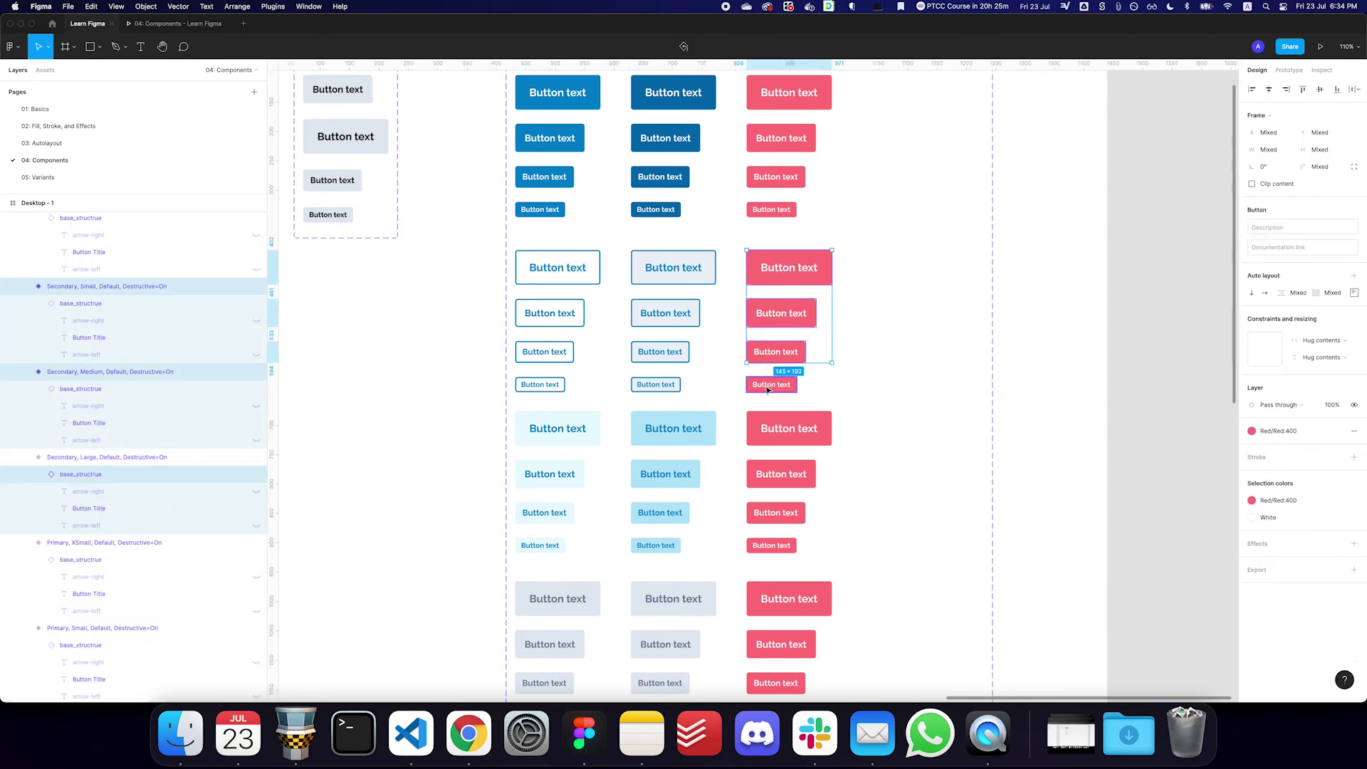
left_click(769, 385, "shift")
key("alt+l")
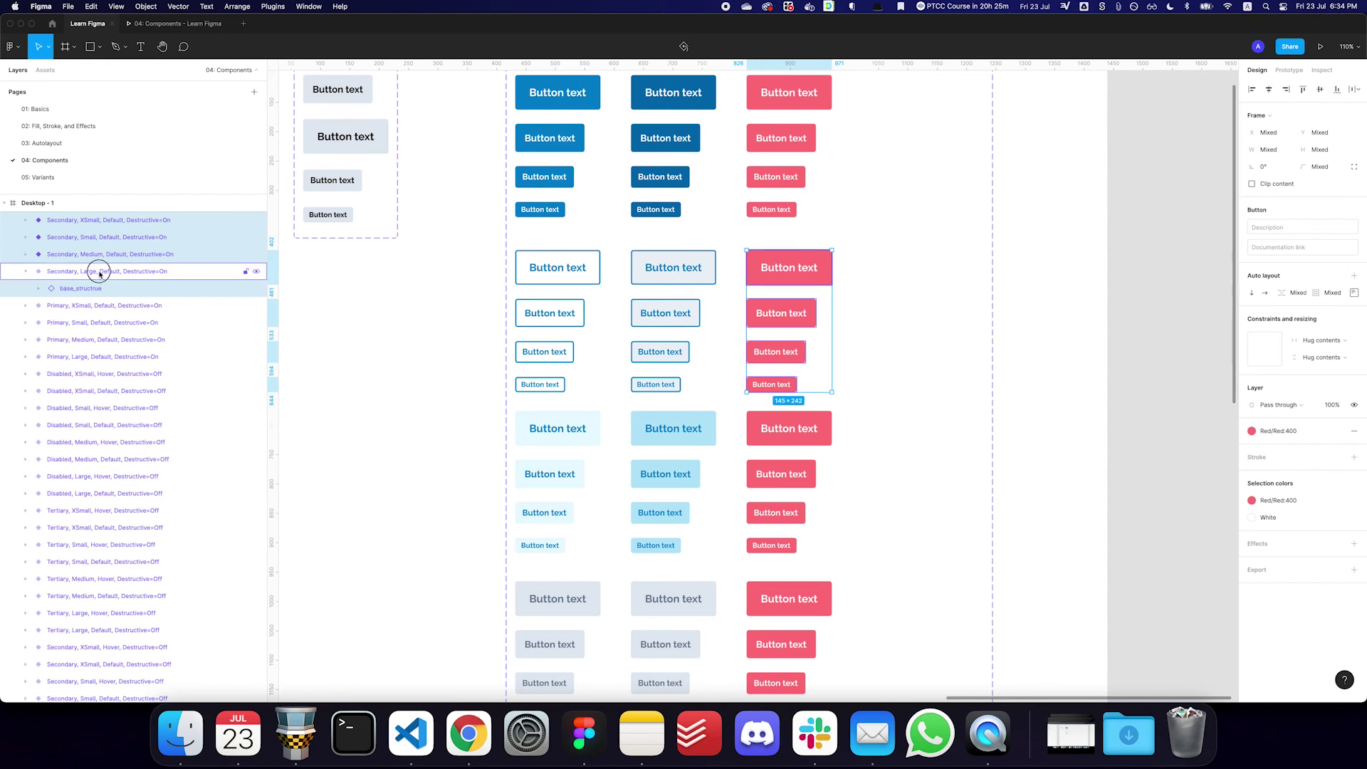
left_click(121, 272)
scroll(143, 278, "up", 2)
left_click(126, 256, "shift")
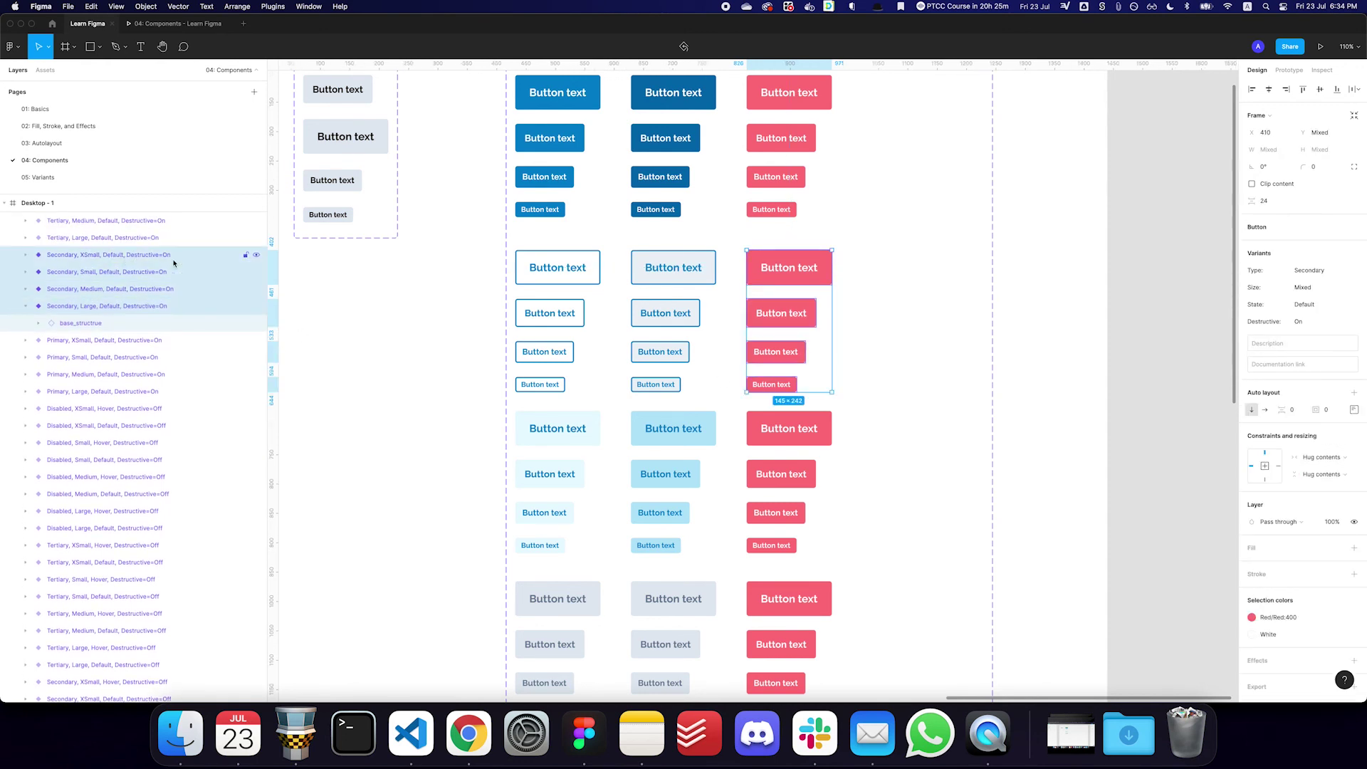
key("Return")
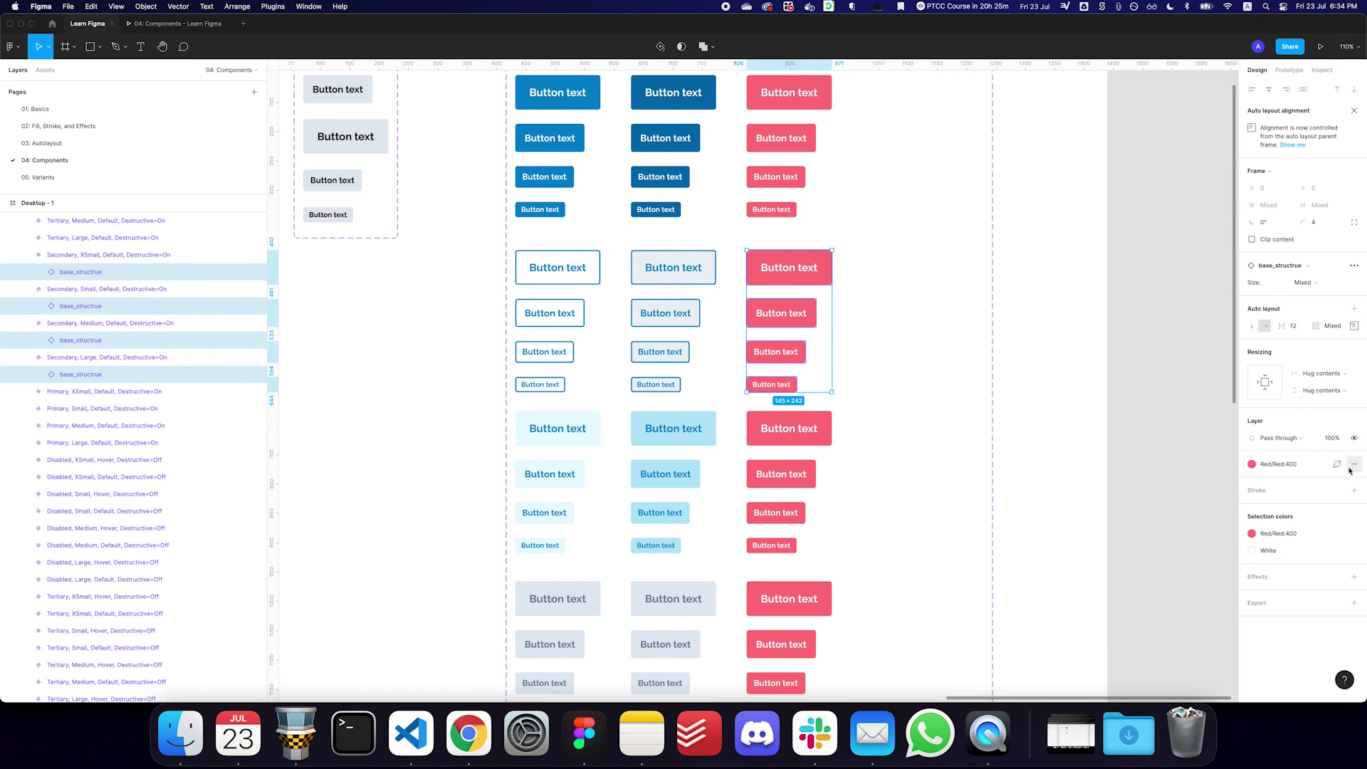
left_click(1275, 464)
left_click(1257, 541)
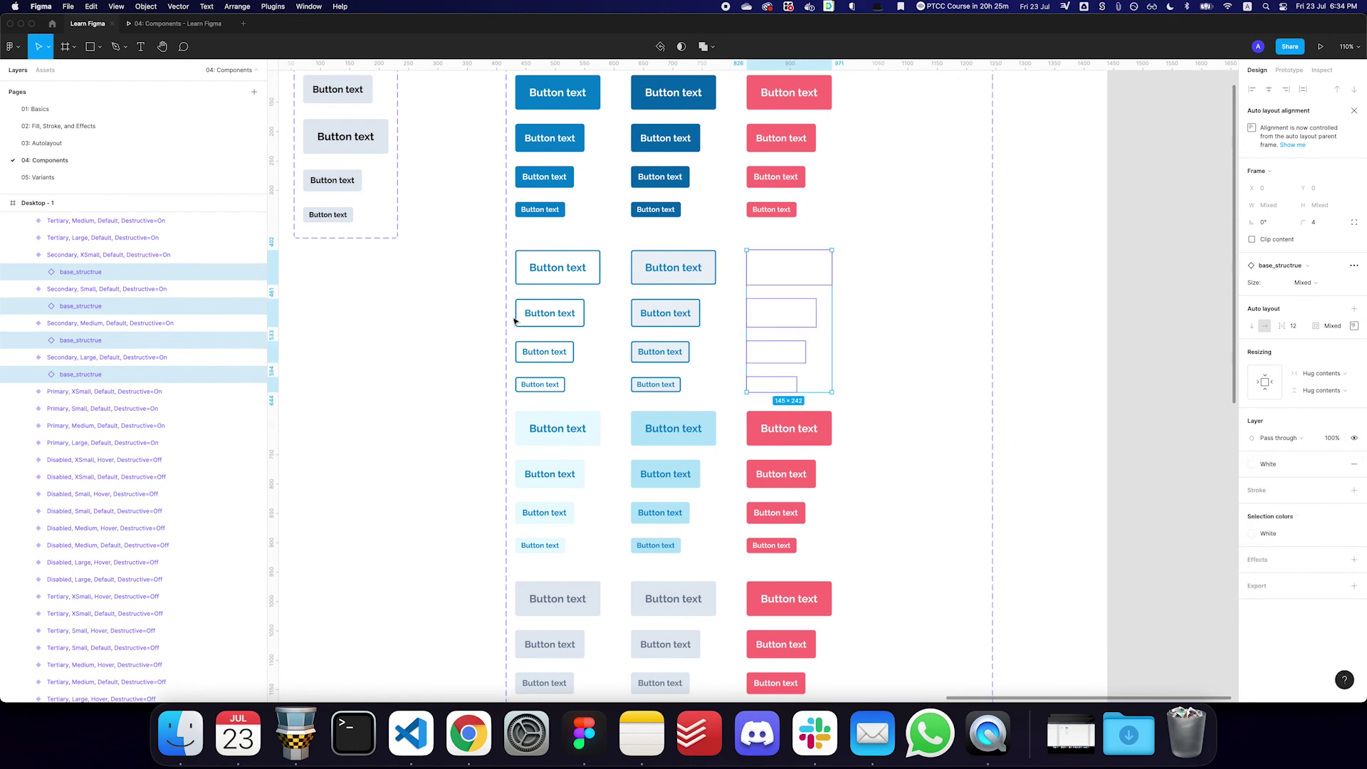
Add a 2 px inside stroke with the Red/Red-500 style to the Secondary Destructive=On base_structrue layers
left_click(1338, 489)
scroll(1293, 626, "down", 5)
key("Escape")
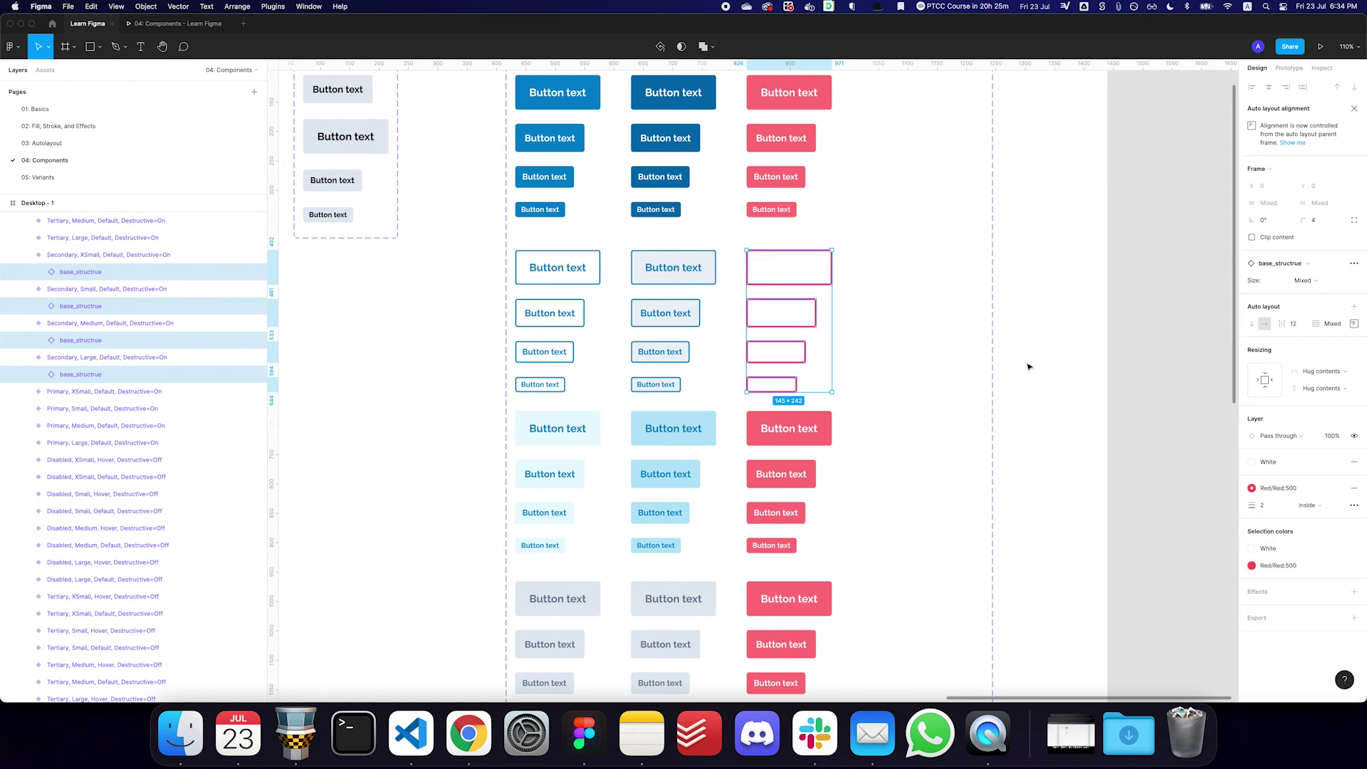
Apply the Red/Red-500 color style to the title and arrow text layers of the Secondary Destructive=On buttons
key("Return")
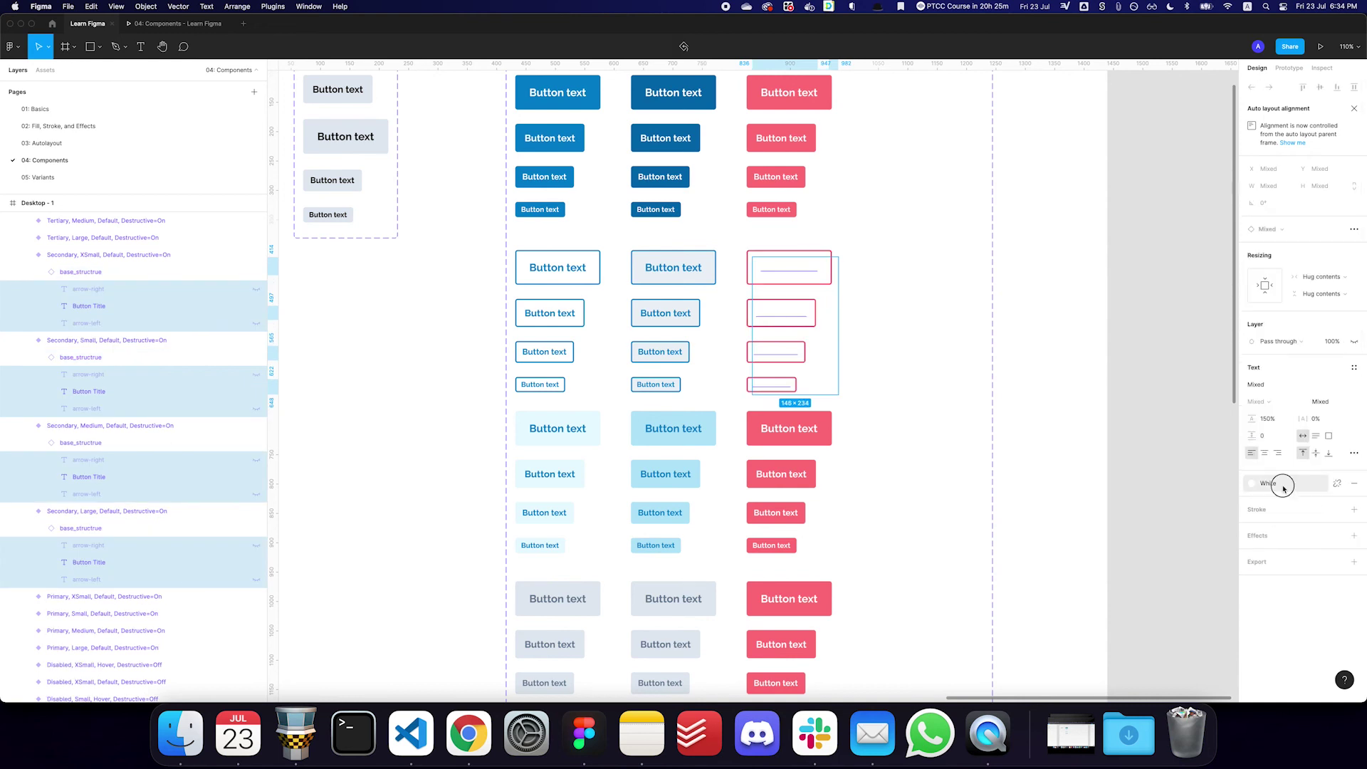
left_click(1285, 486)
type("red")
left_click(1285, 652)
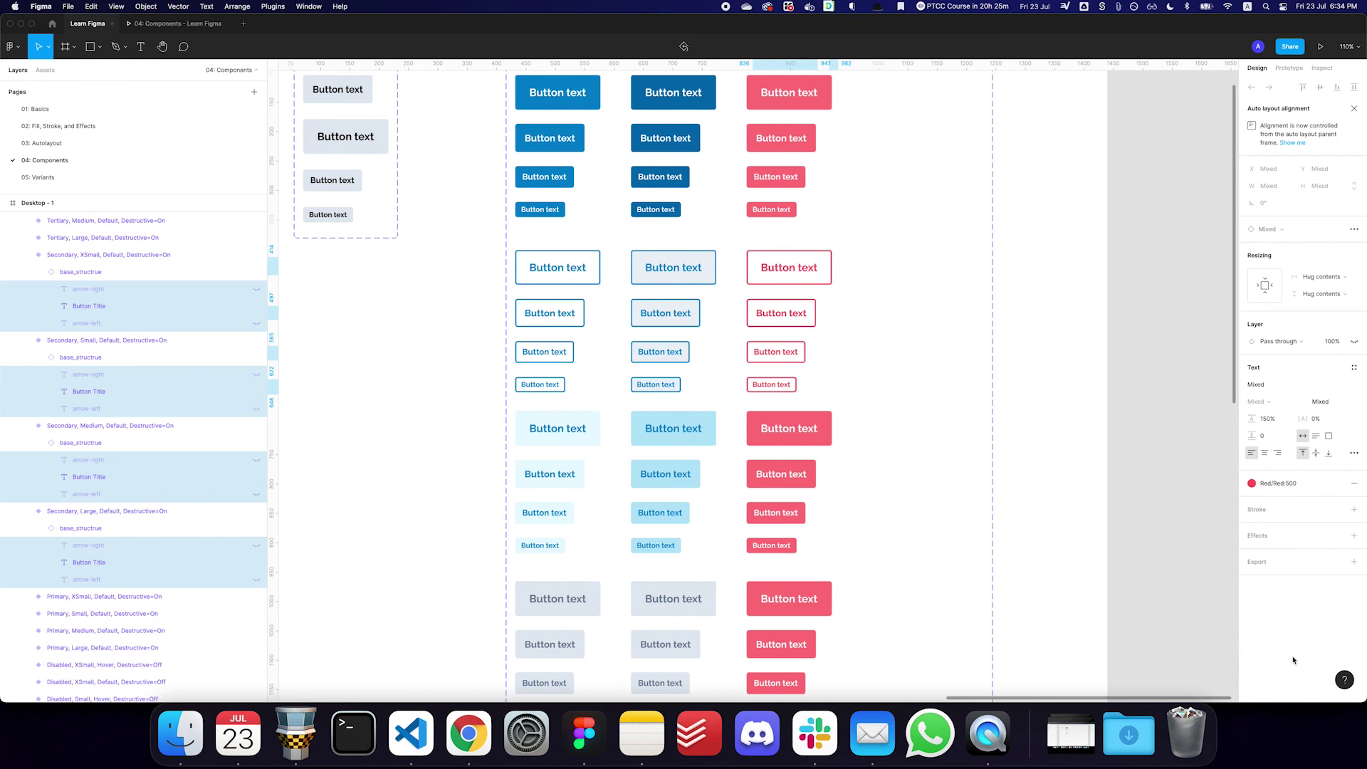
Apply the Red/Red-300 fill style to the base_structrue layers of the four Tertiary Destructive=On variants
left_click(811, 435)
scroll(811, 435, "down", 1)
left_click(781, 447, "shift")
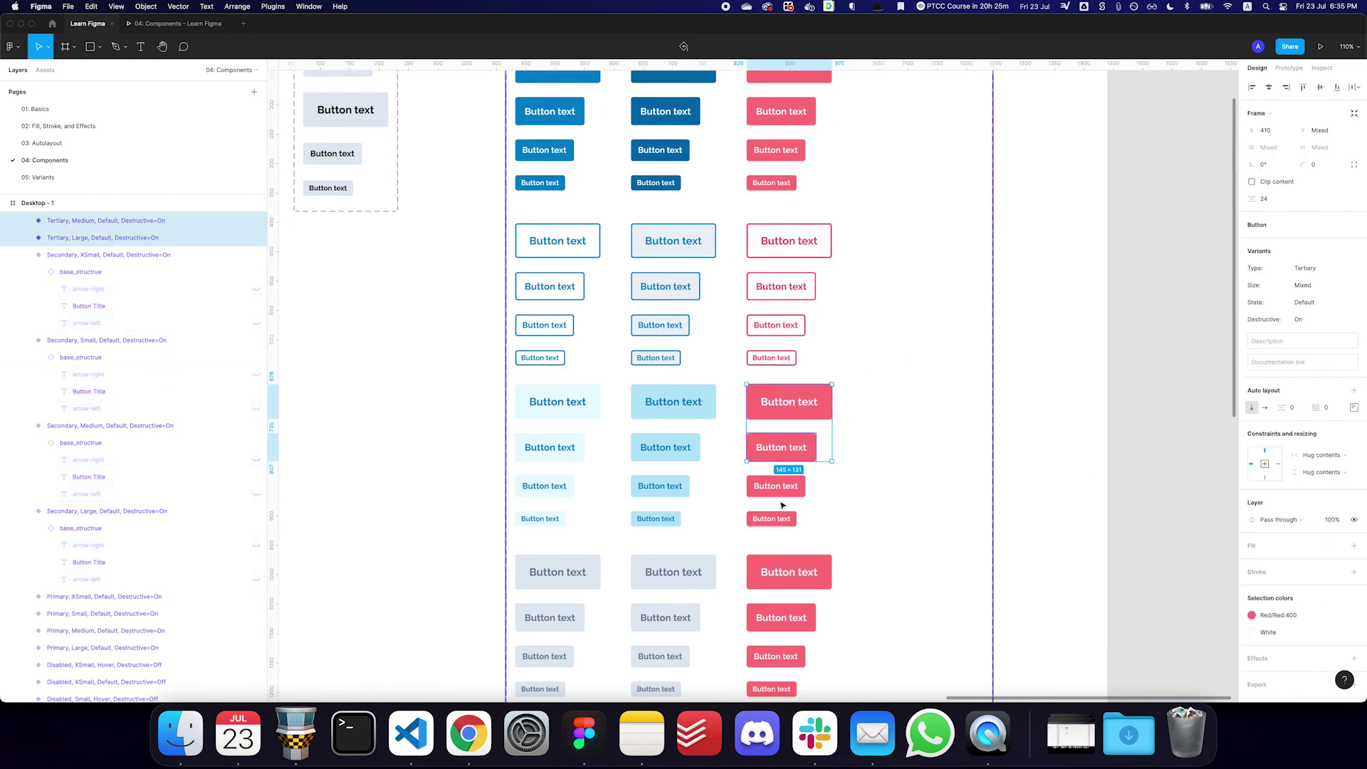
left_click(778, 487, "shift")
left_click(780, 517, "shift")
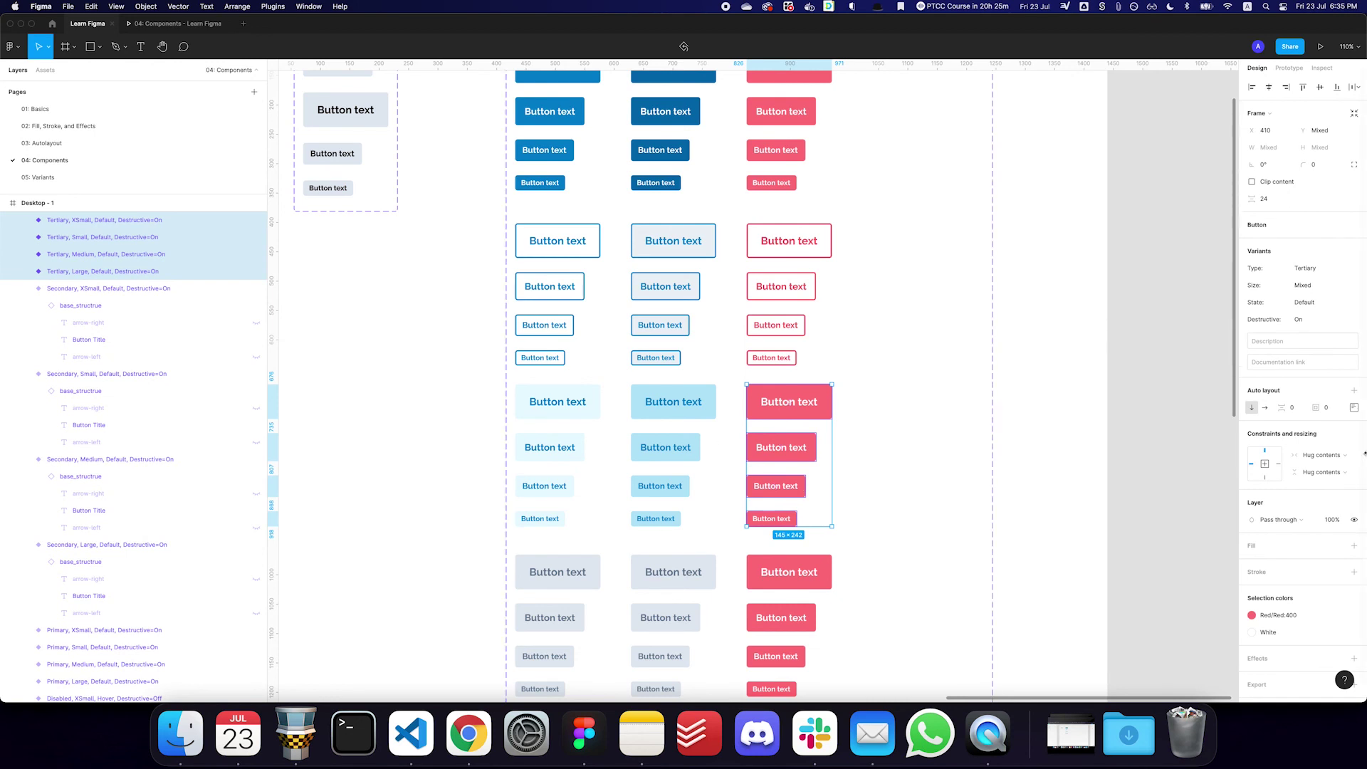
scroll(1295, 409, "down", 1)
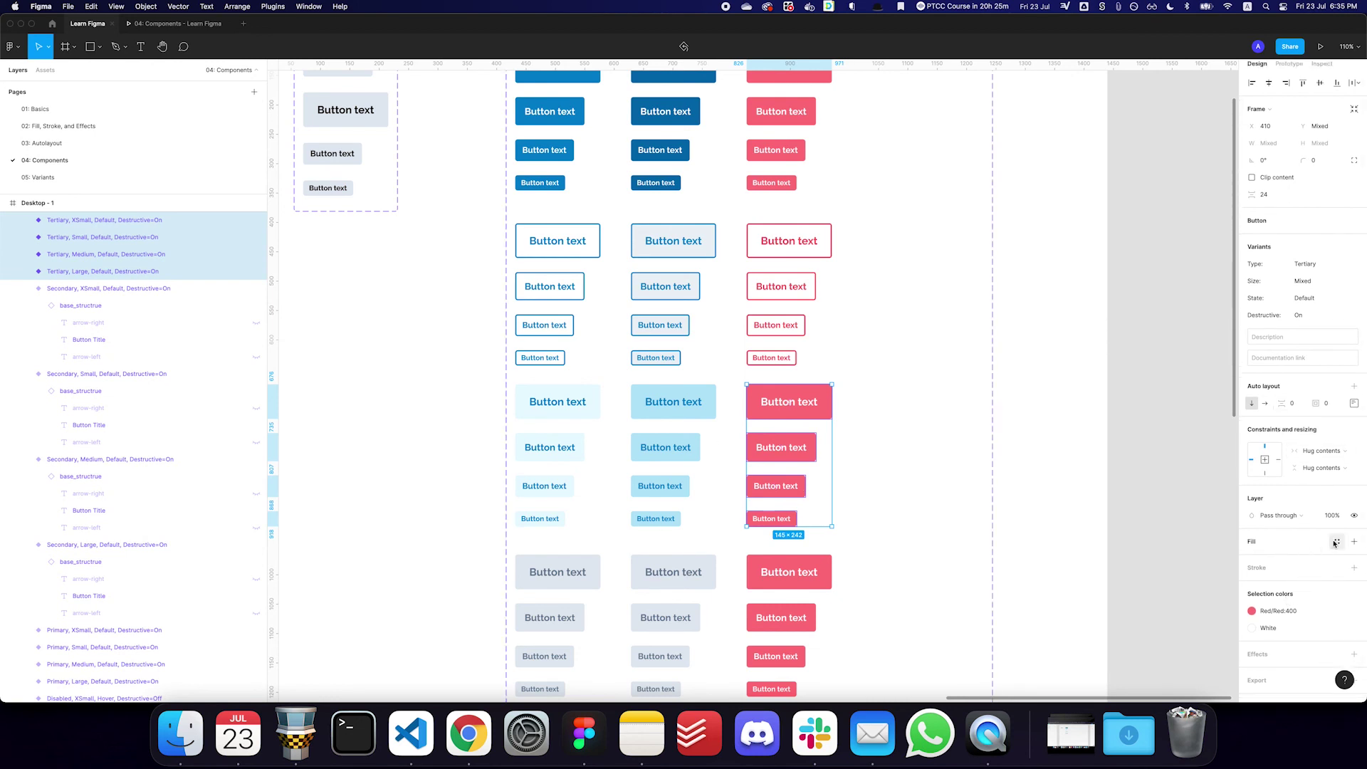
left_click(1336, 543)
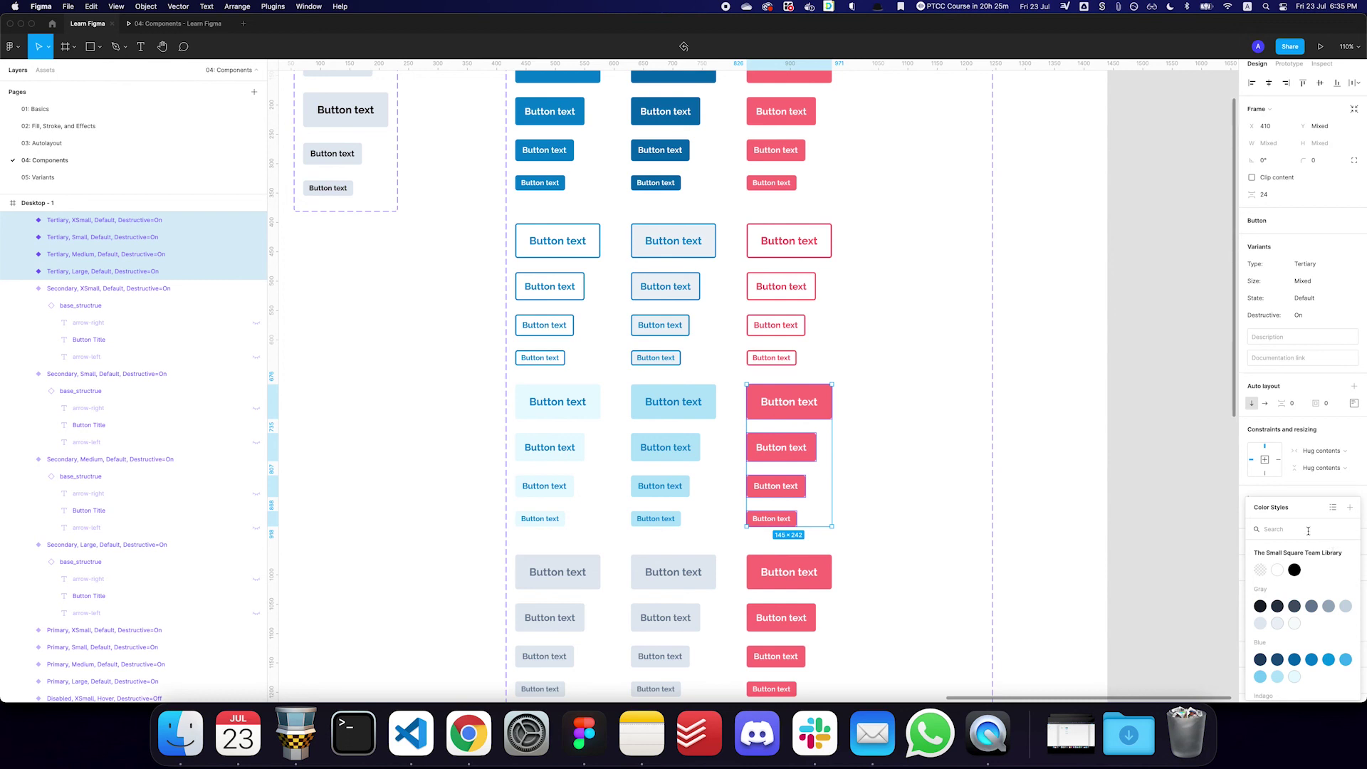
key("Escape")
key("Return")
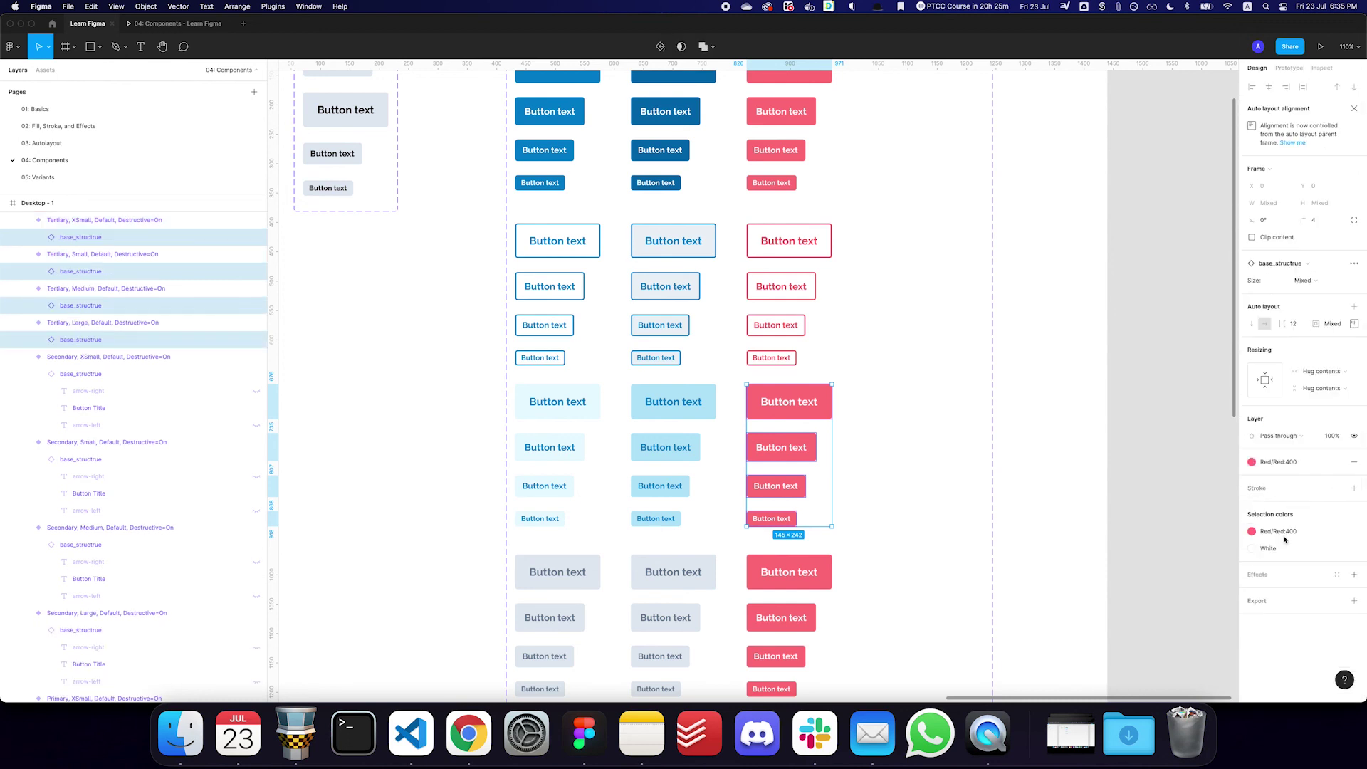
left_click(1307, 467)
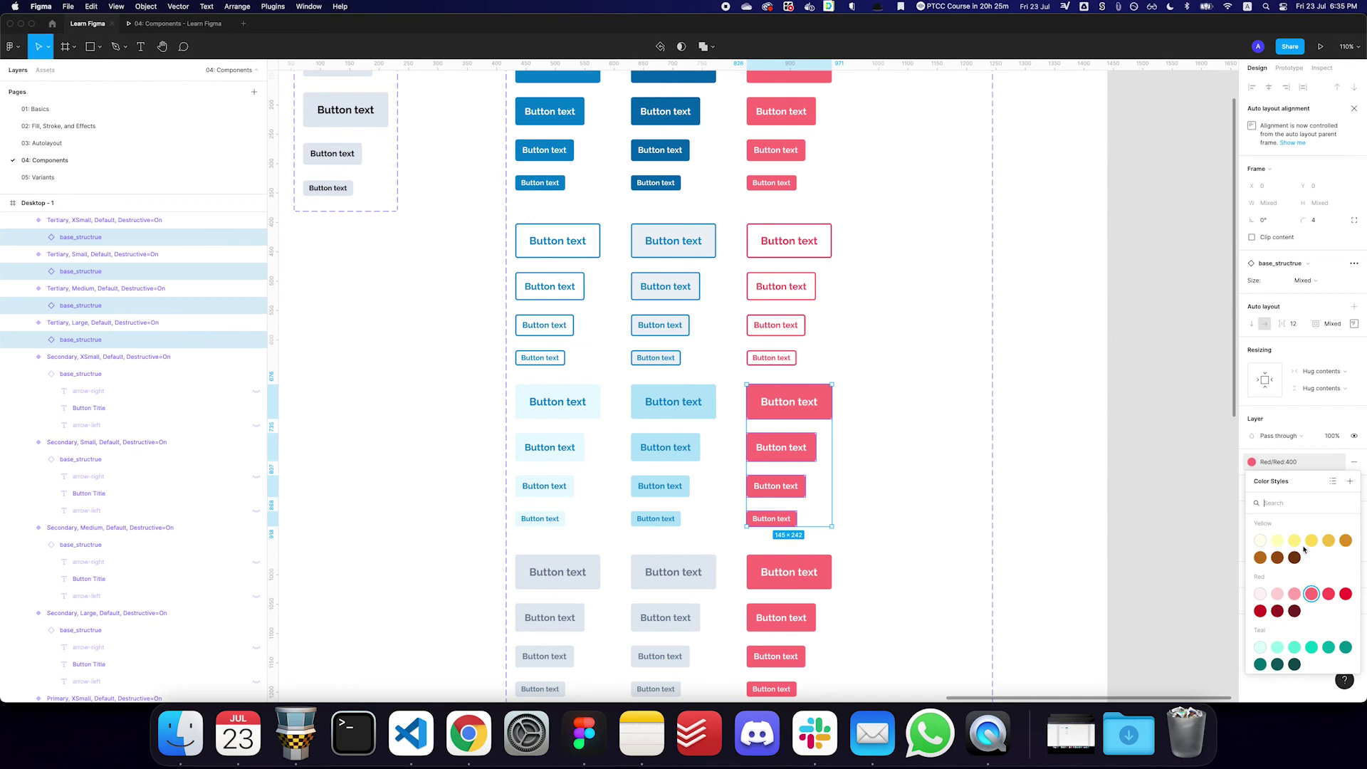
left_click(1294, 595)
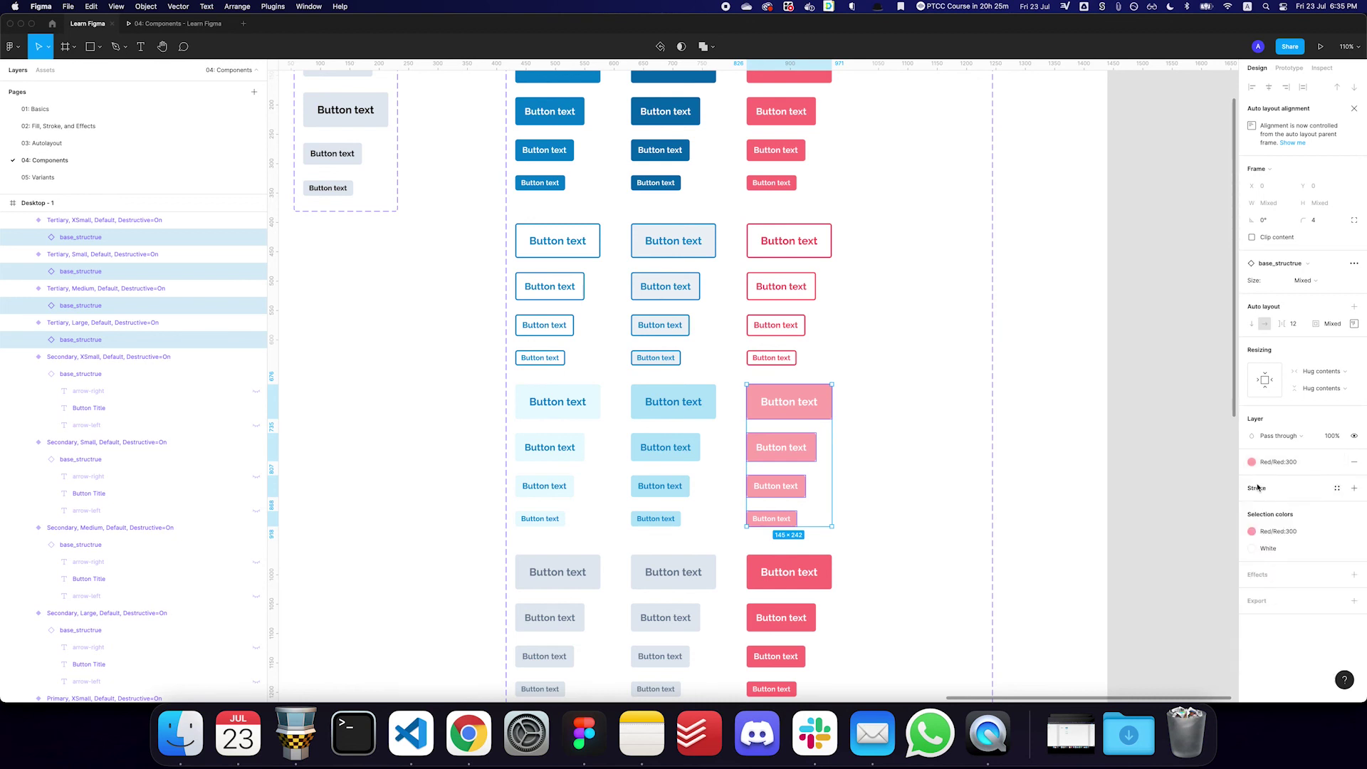
Change the Tertiary Destructive=On fill to Red/Red-200 and apply Red/Red-500 to their title and arrow text layers
key("Return")
left_click(1294, 480)
left_click(1297, 660)
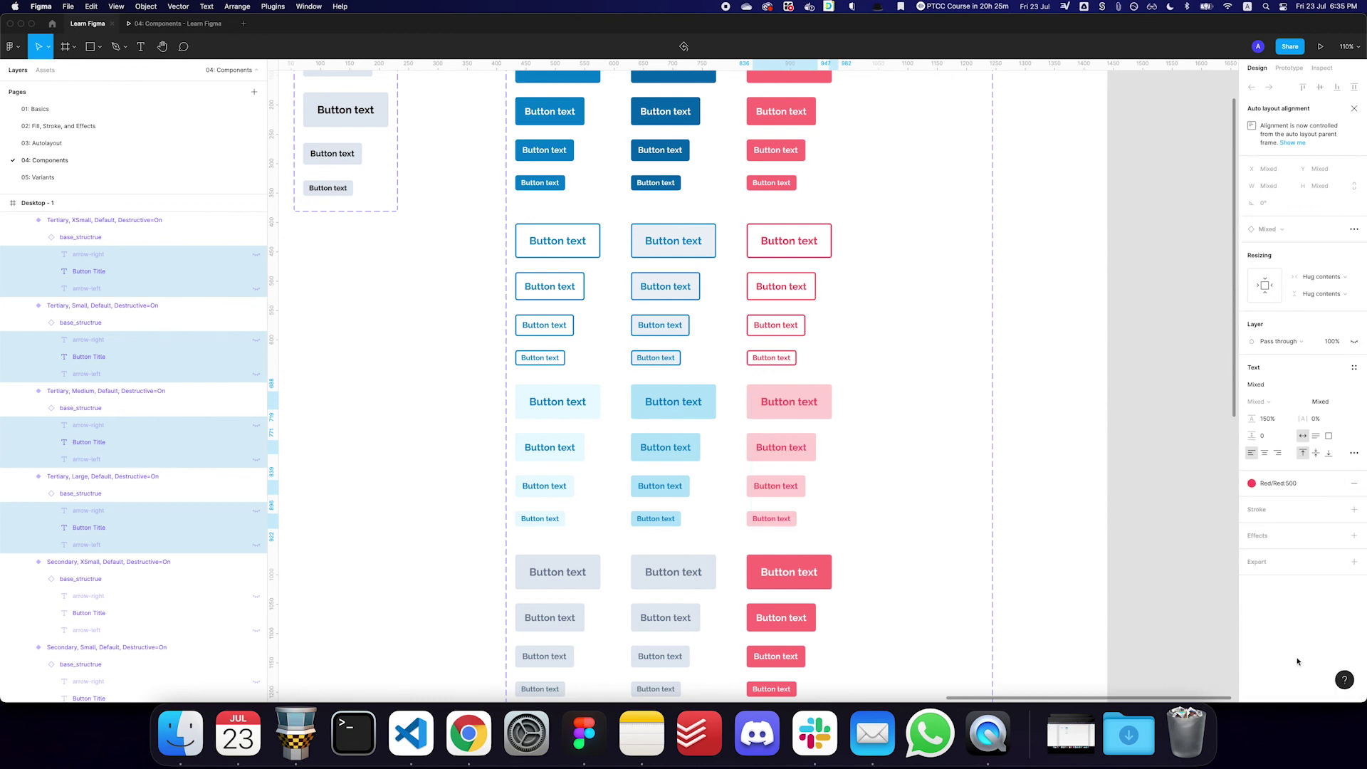
Delete the four Disabled Destructive=On variants from the Button component set
scroll(940, 498, "down", 3)
left_click(753, 503)
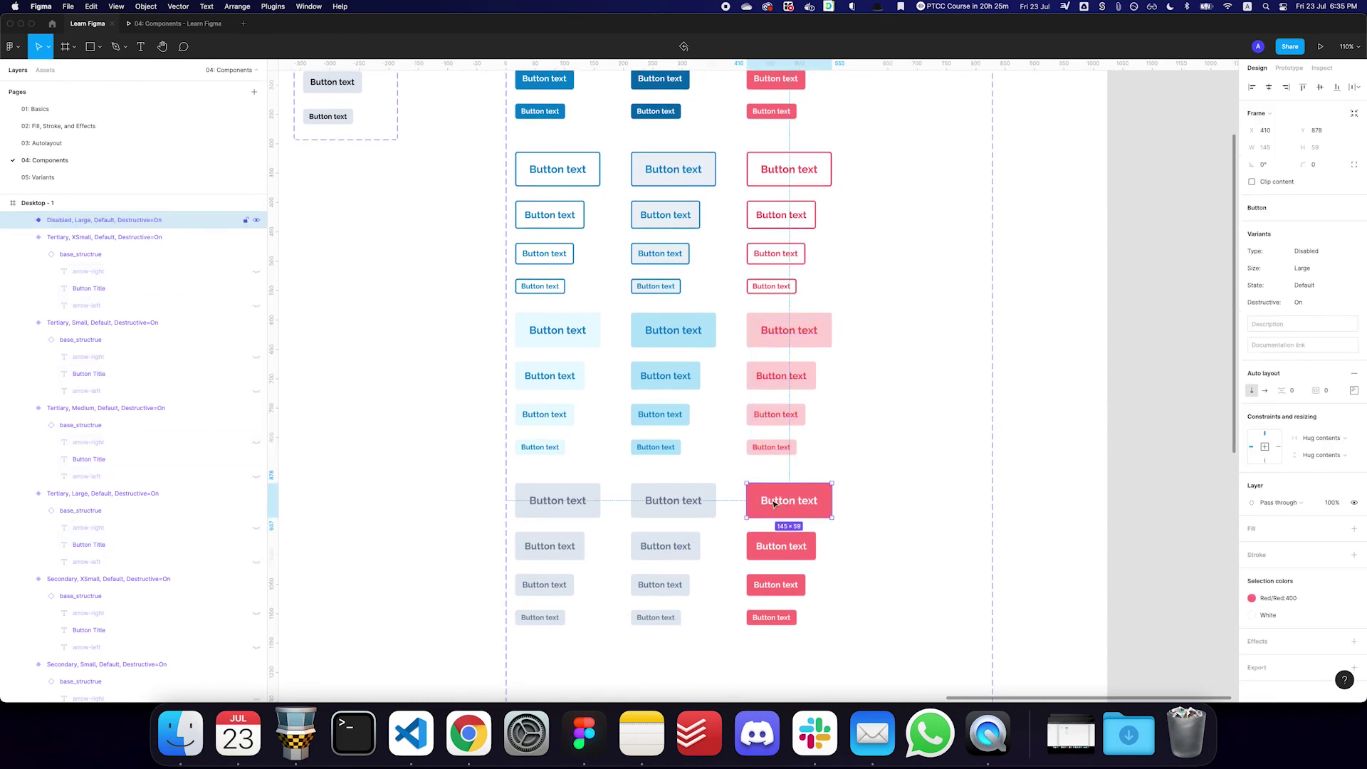
left_click(781, 548, "shift")
left_click(777, 585, "shift")
left_click(776, 621, "shift")
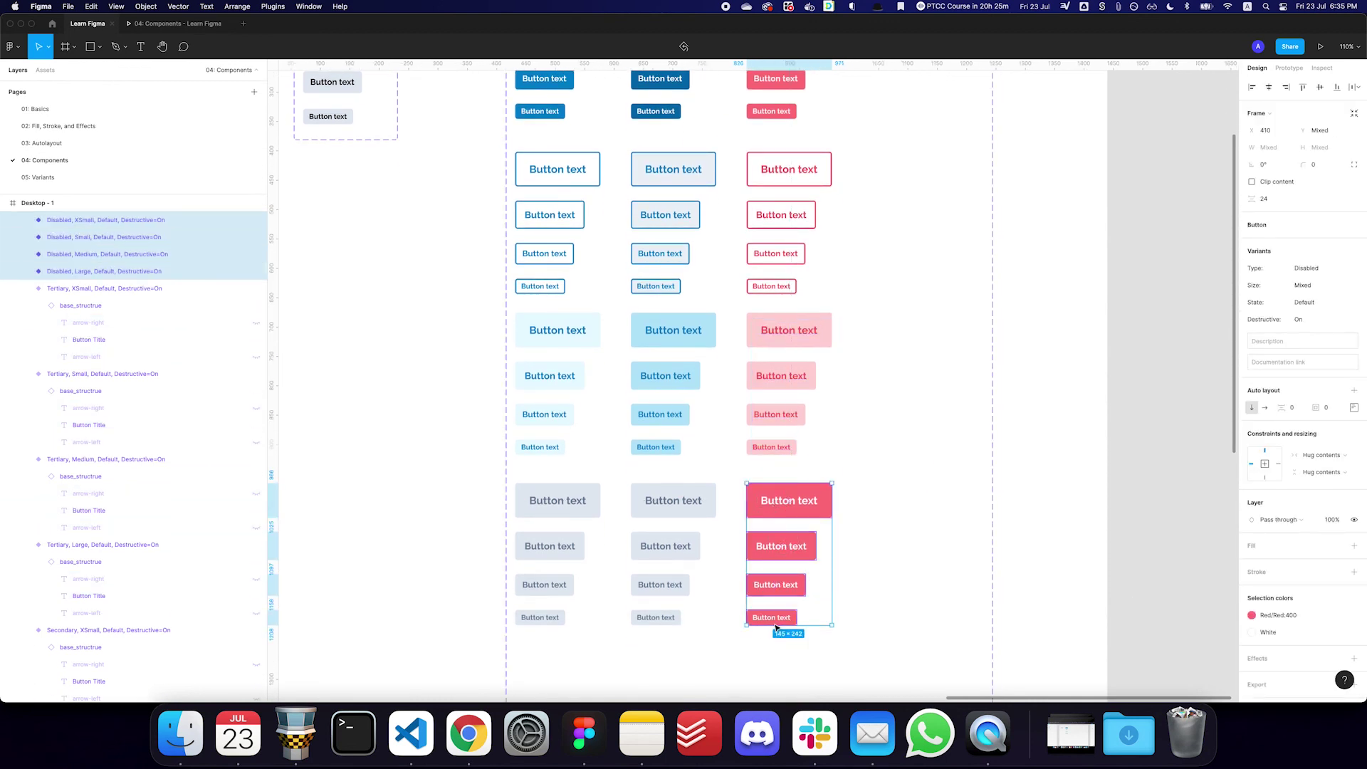
key("Delete")
Insert an instance of the Button component from the assets library below the base_structrue set
double_click(791, 328)
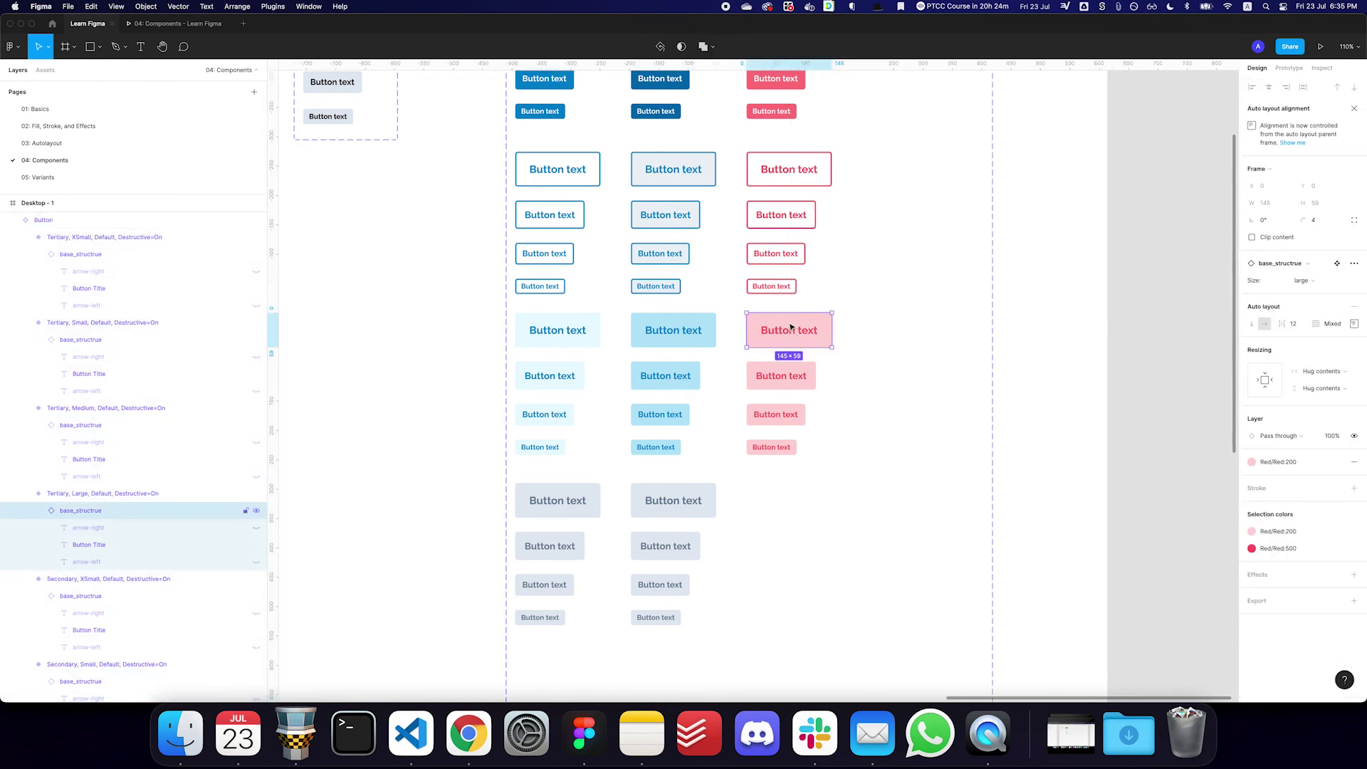
scroll(641, 399, "left", 4)
scroll(641, 399, "up", 2)
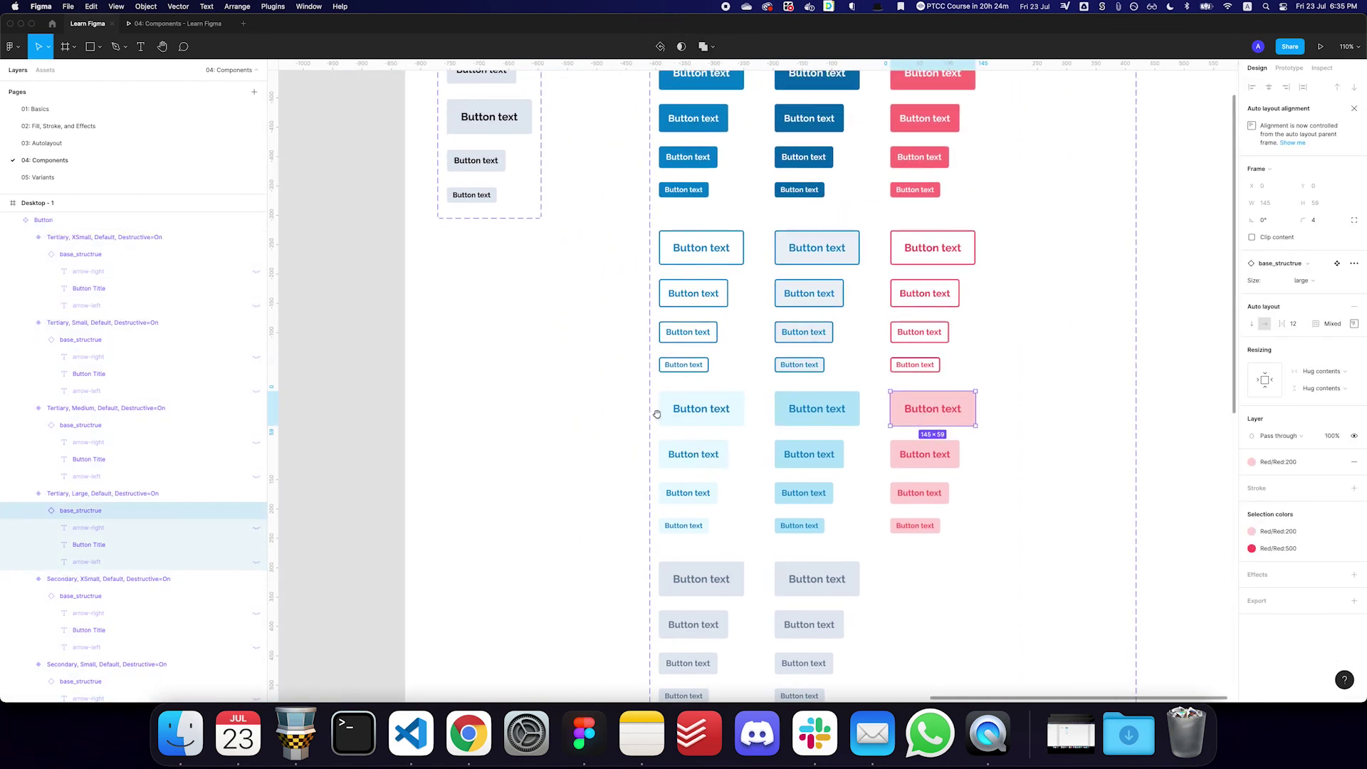
key("Escape")
left_click(45, 70)
left_click_drag(30, 139, 508, 407)
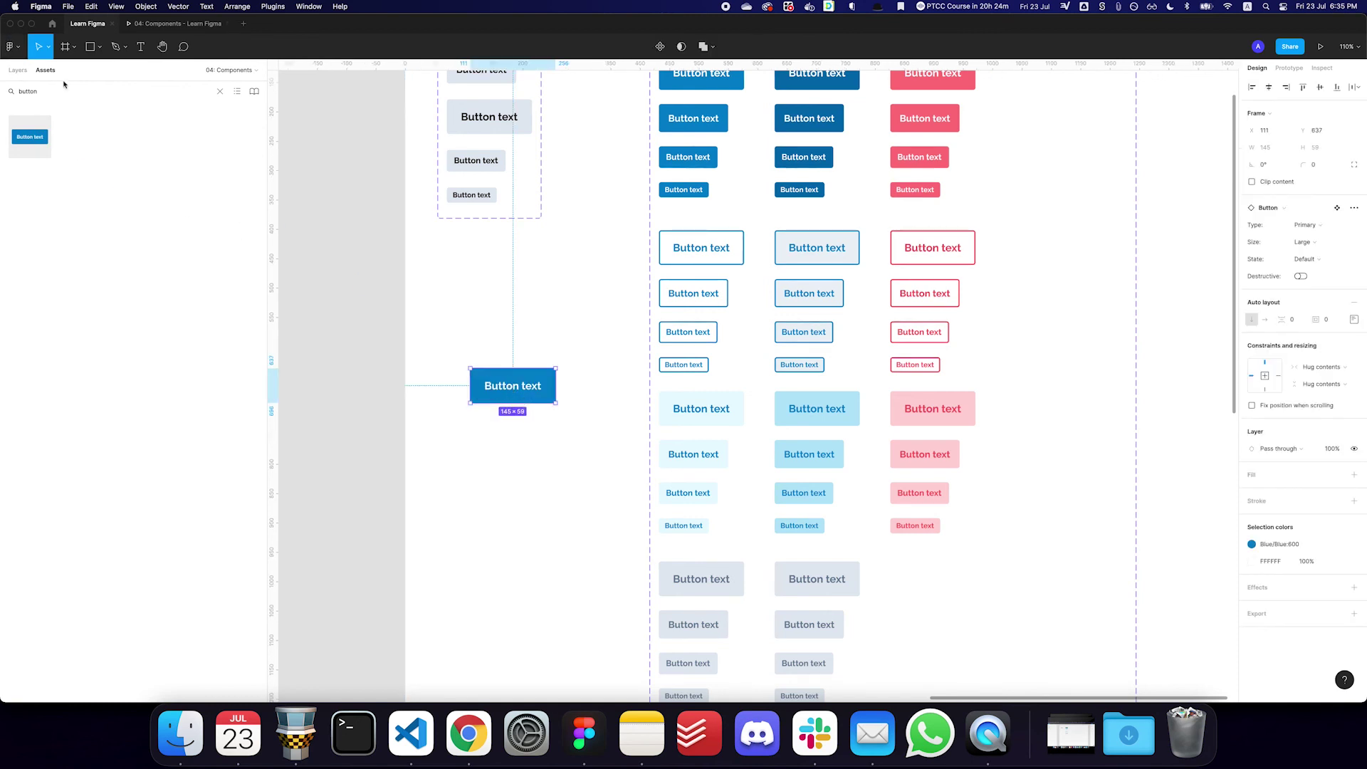
key("alt+1")
left_click(45, 69)
left_click(18, 70)
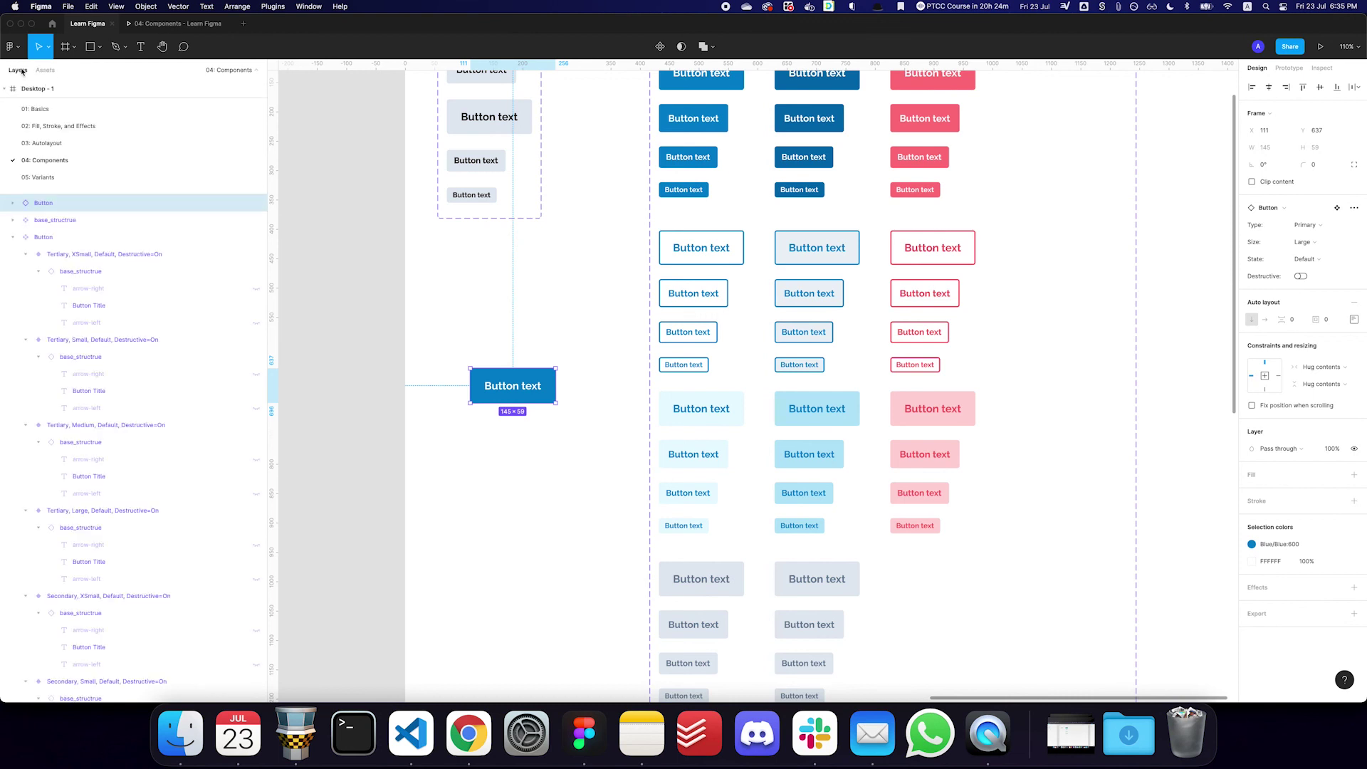
key("alt+2")
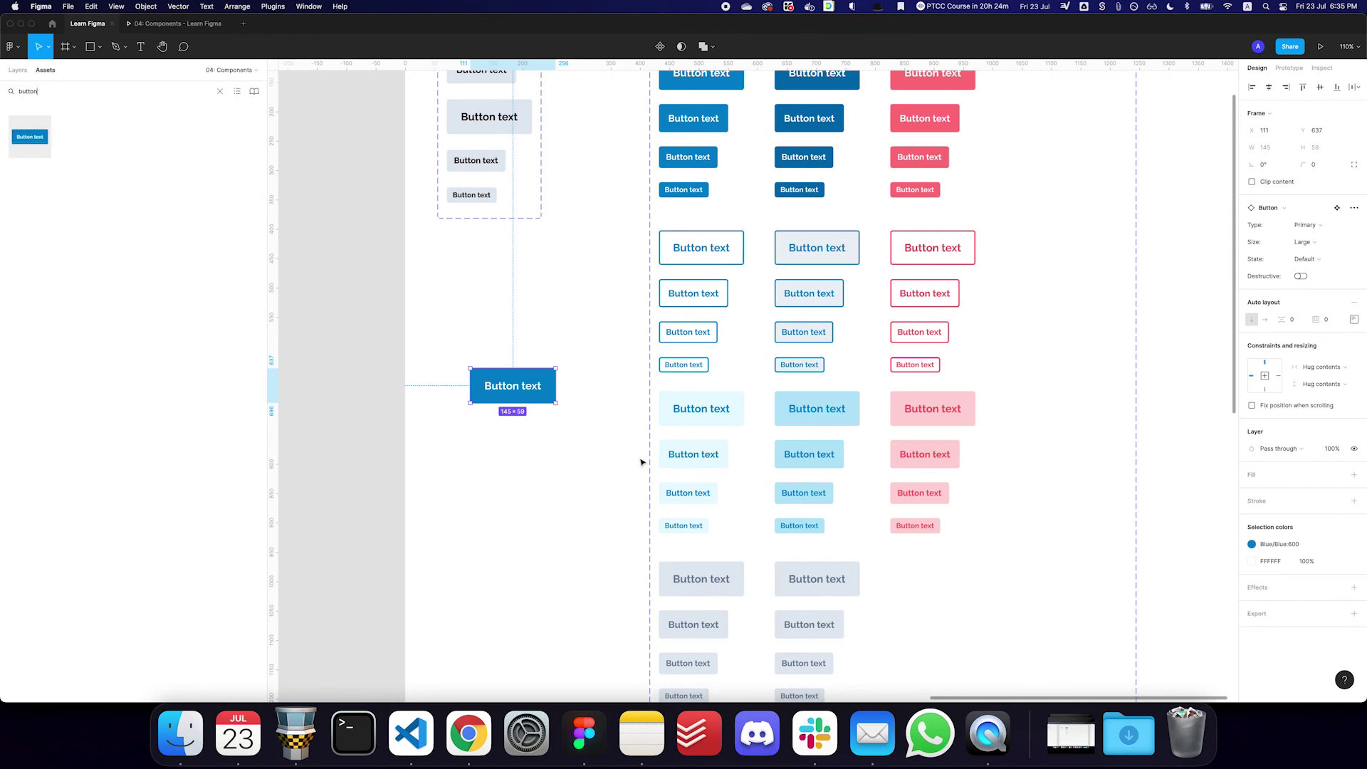
Change the new button instance's text to "Do not click me" and show the layer list
double_click(518, 372)
type("Do o")
type("ot click me")
key("Escape")
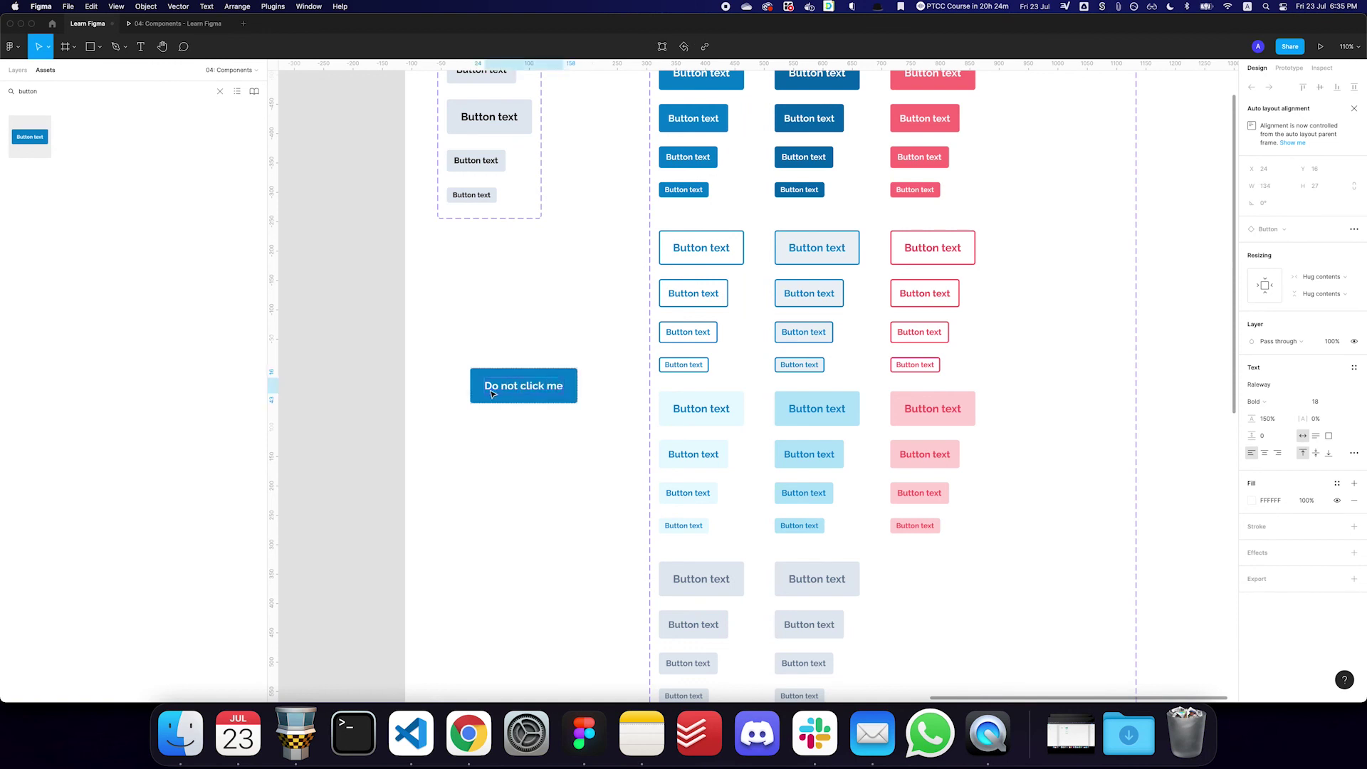
left_click(18, 70)
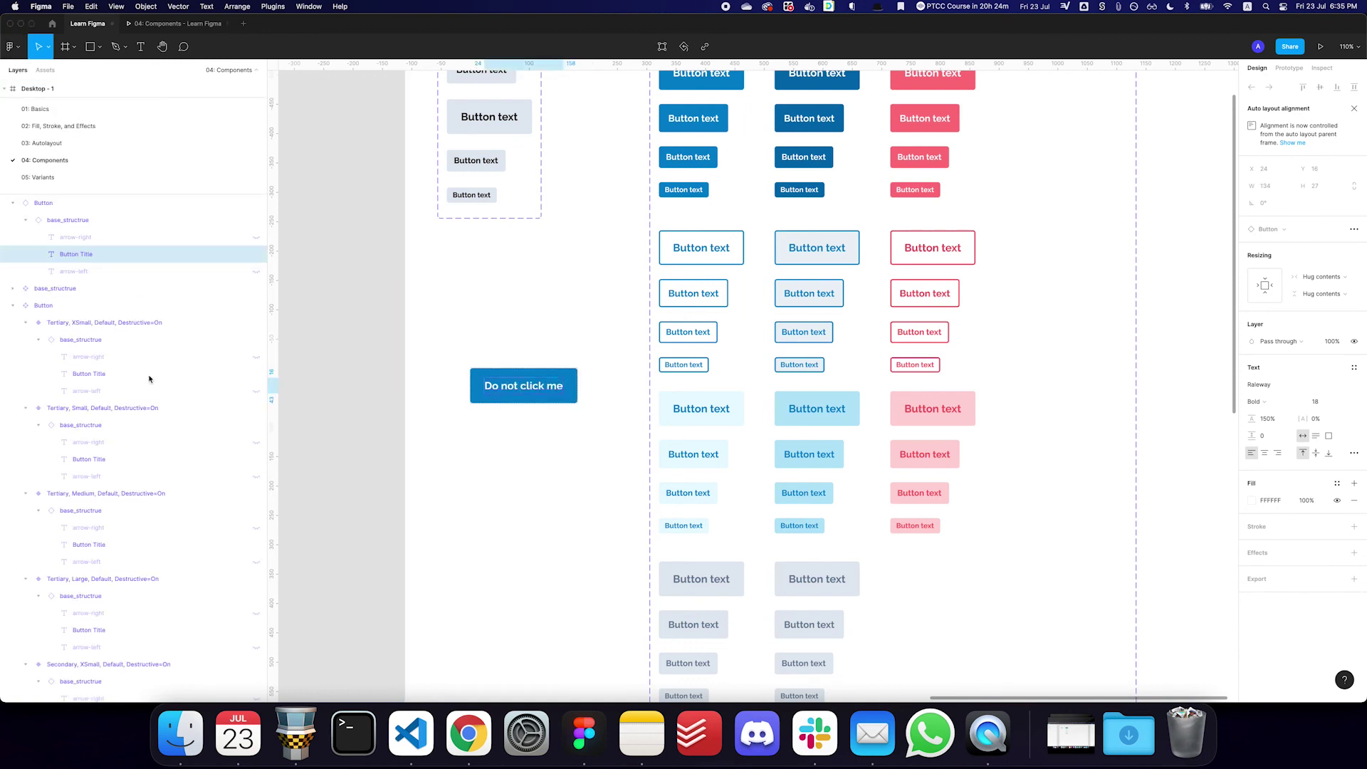
Show the arrow-right layer of the "Do not click me" button instance and hide it again
left_click(88, 237)
key("super+shift+h")
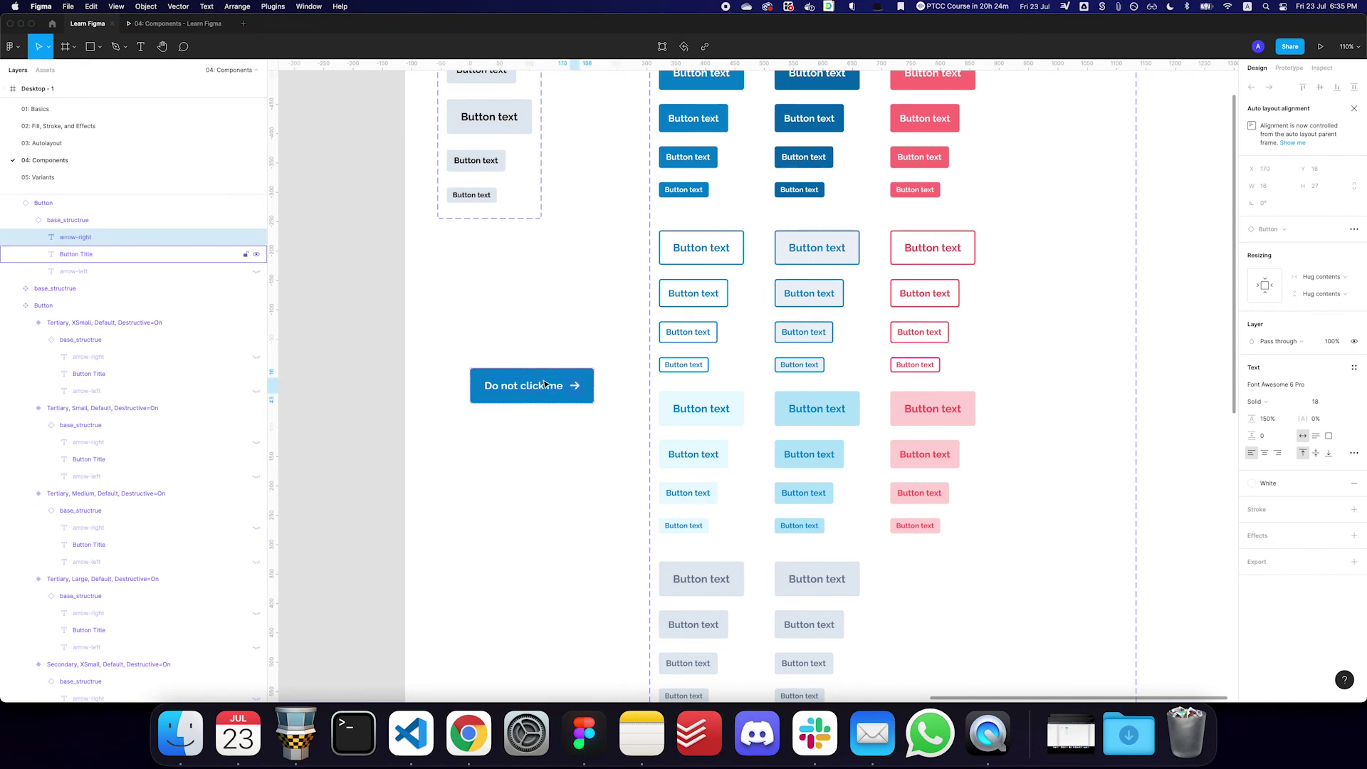
key("super+shift+h")
Show the arrow-left layer of the "Do not click me" button and replace its icon text with "WARNING"
left_click(178, 271)
key("super+shift+h")
double_click(479, 390)
type("ALERT")
key("BackSpace")
key("BackSpace")
key("BackSpace")
key("BackSpace")
key("BackSpace")
type("WARNING")
left_click(468, 446)
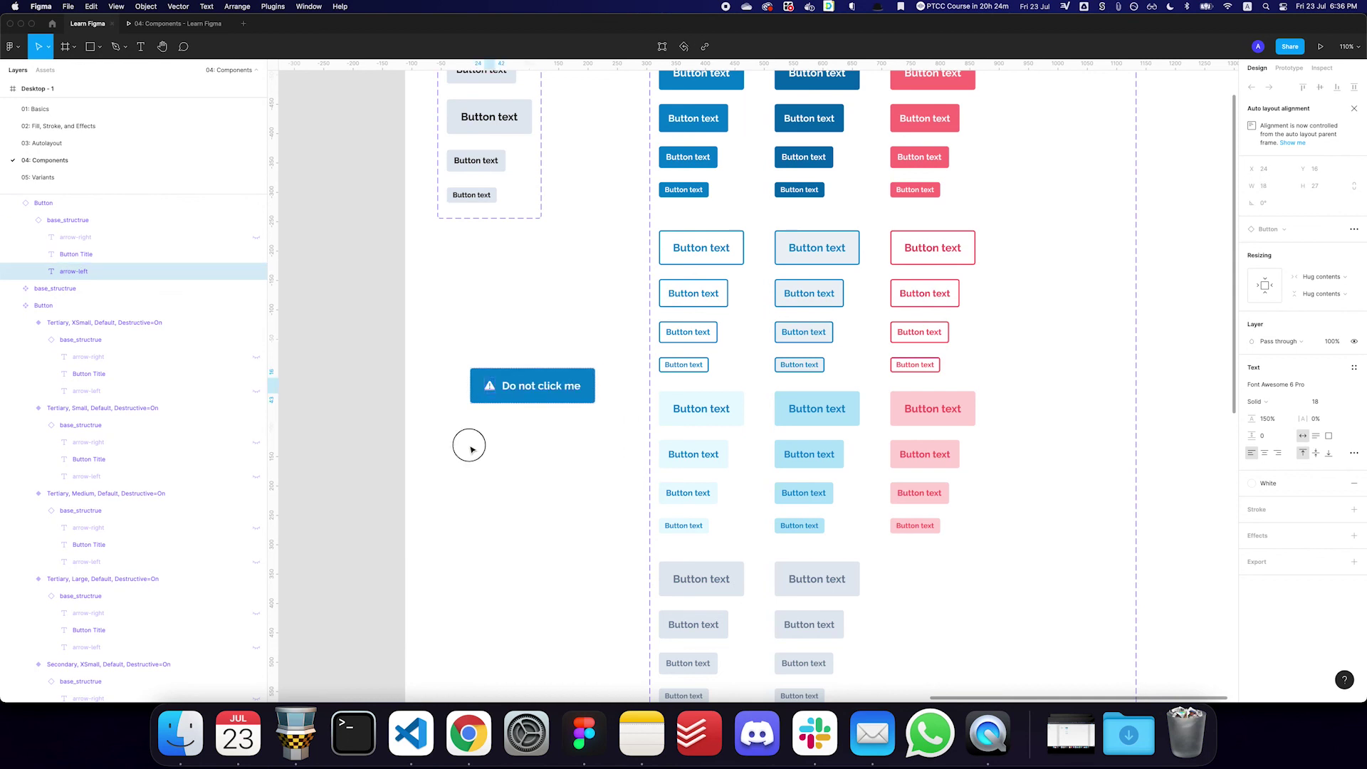
Test the button instance with Destructive on in the Secondary, Tertiary and Primary types, turn Destructive back off, and reselect the instance
left_click(516, 376)
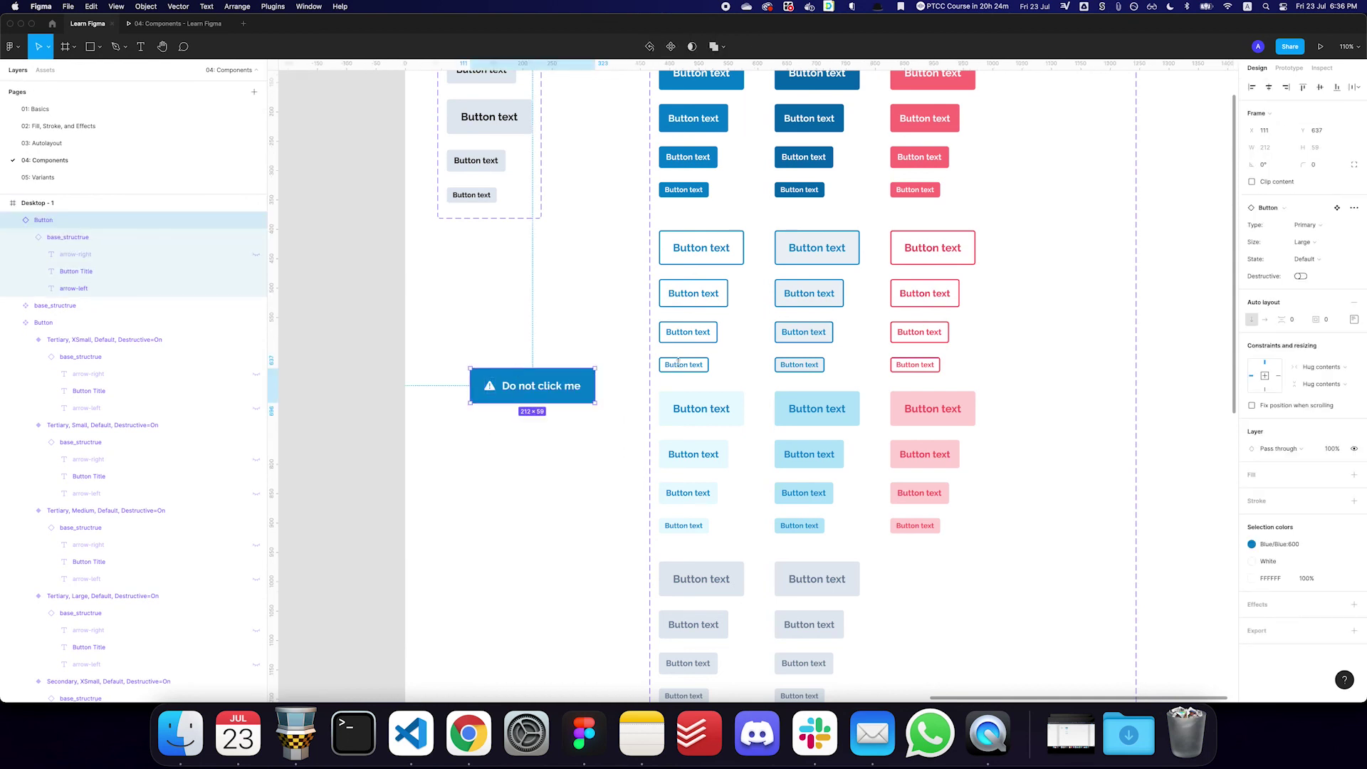
left_click(1301, 277)
left_click(1307, 225)
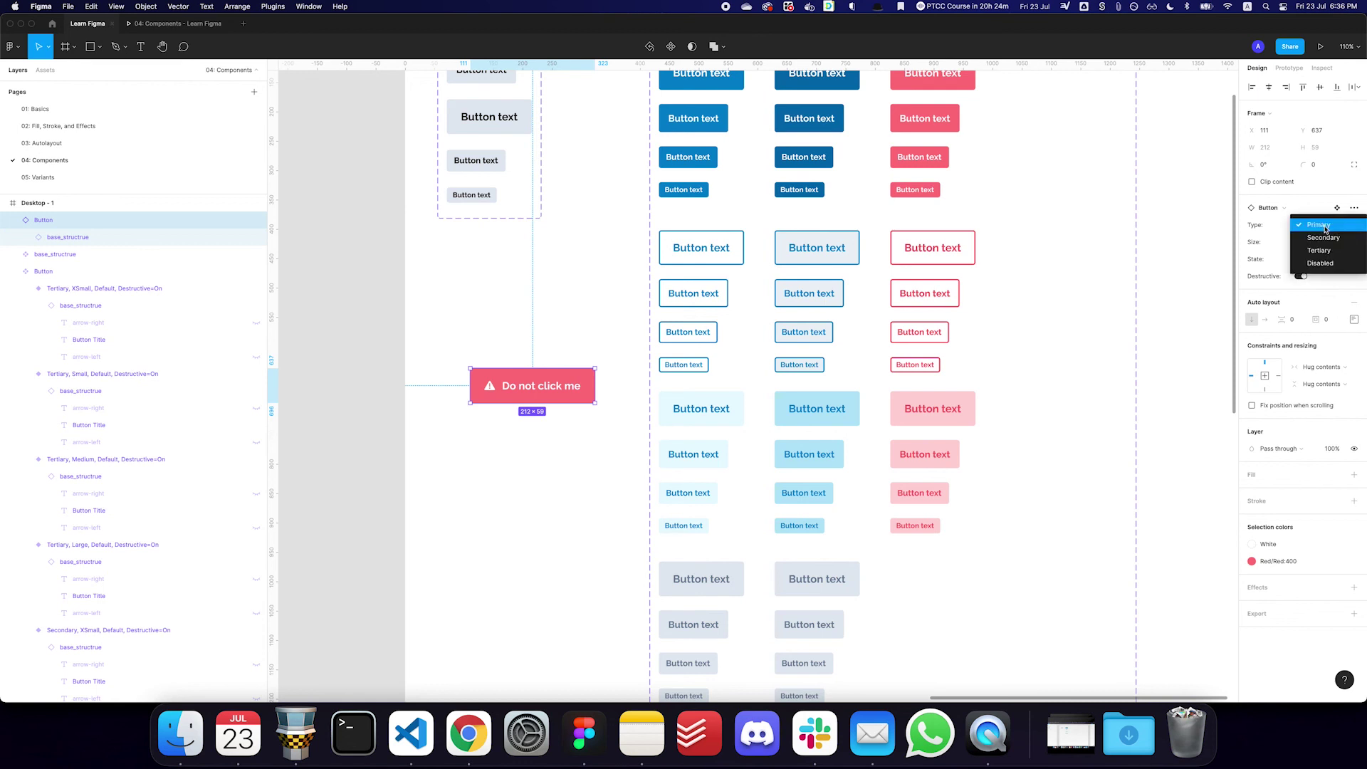
left_click(1325, 237)
left_click(1314, 227)
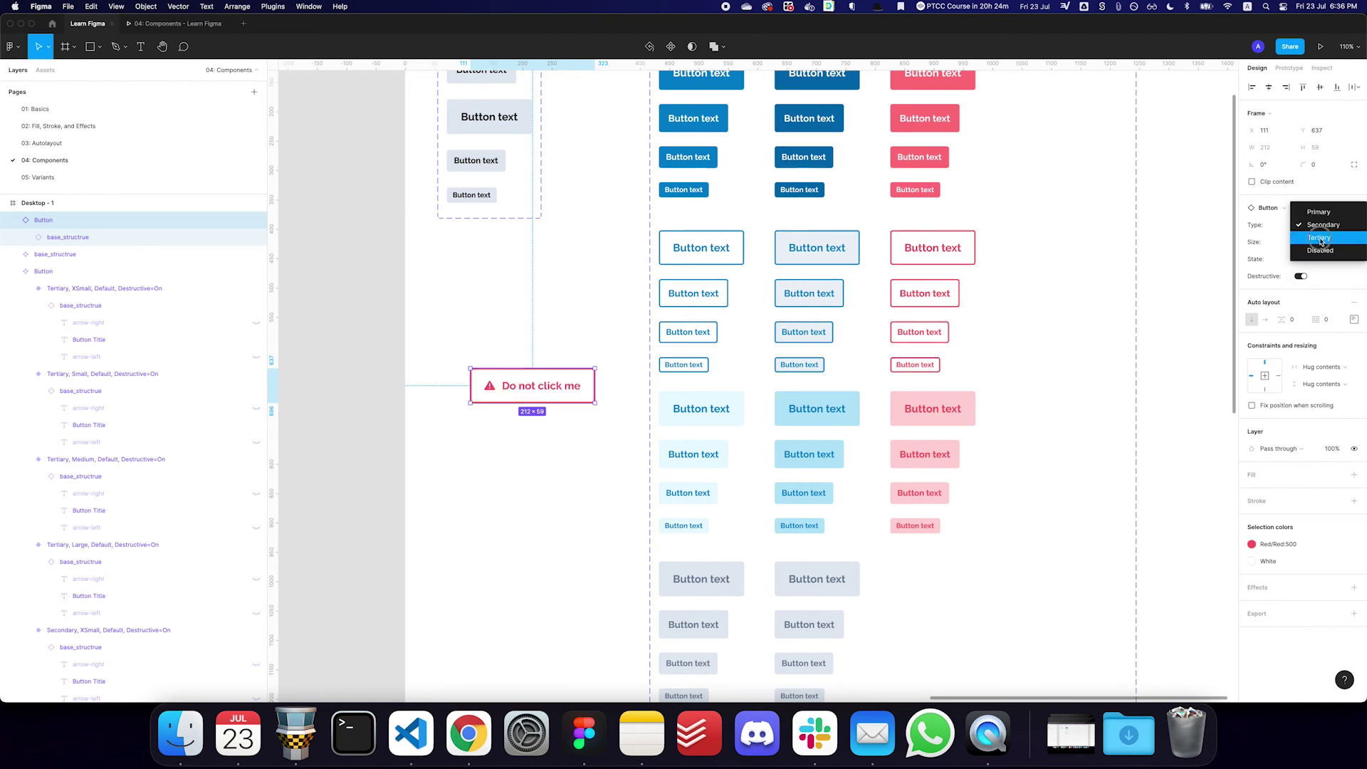
left_click(1316, 242)
left_click(1320, 226)
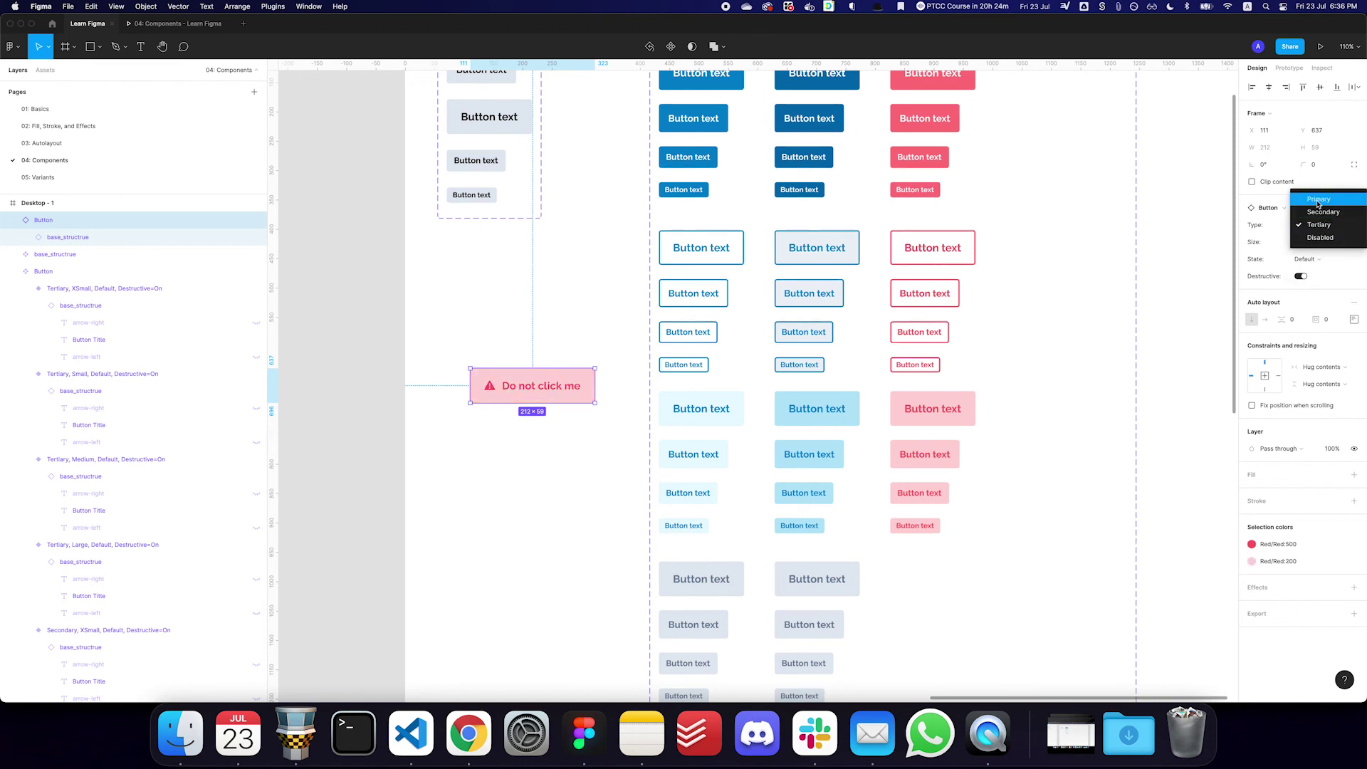
left_click(1318, 204)
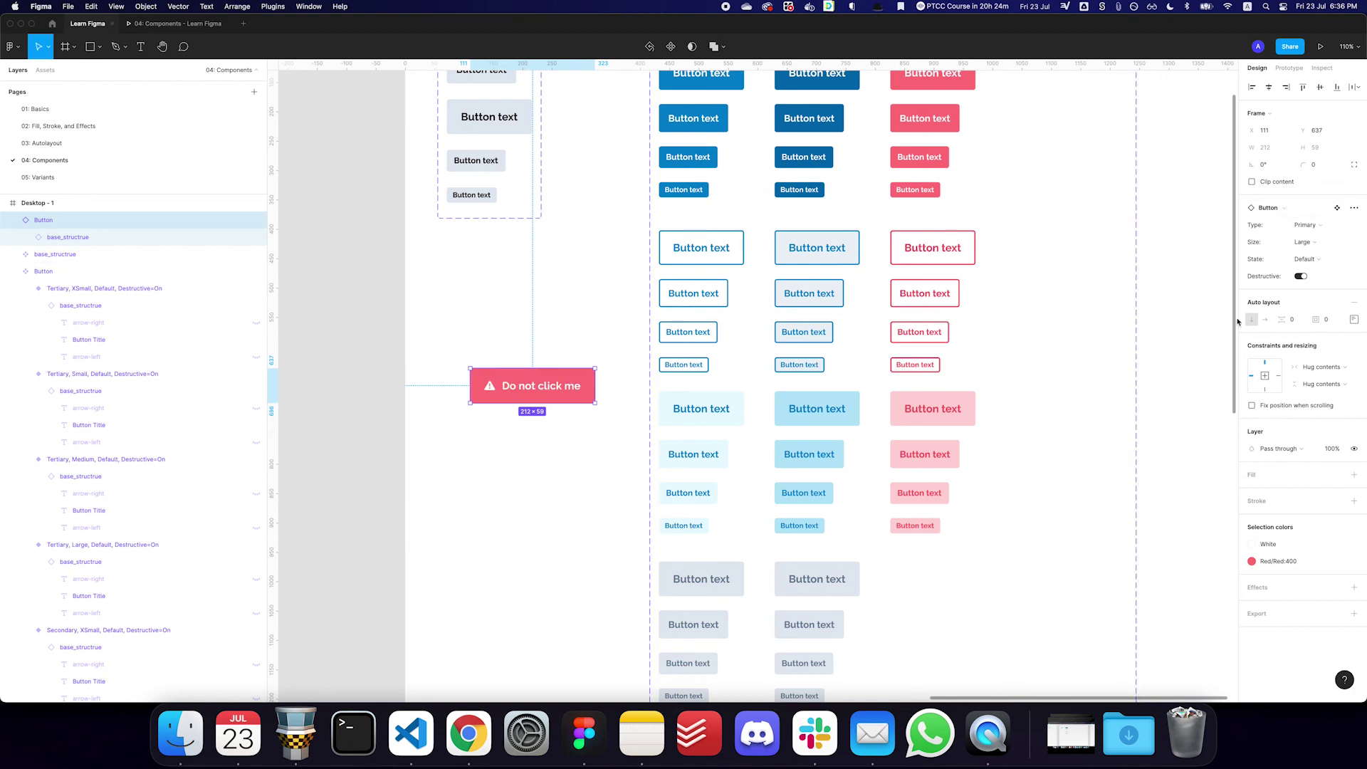
left_click(1301, 277)
left_click(549, 460)
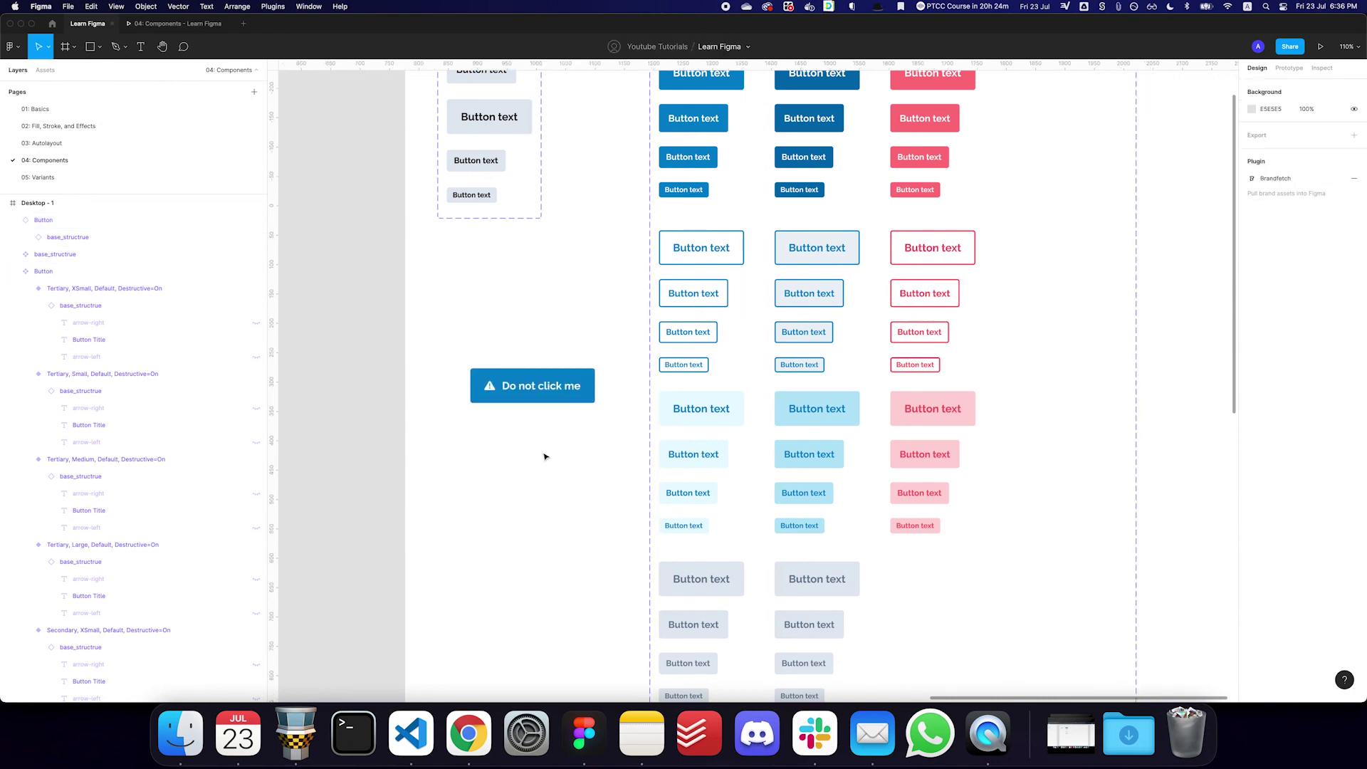
left_click(549, 400)
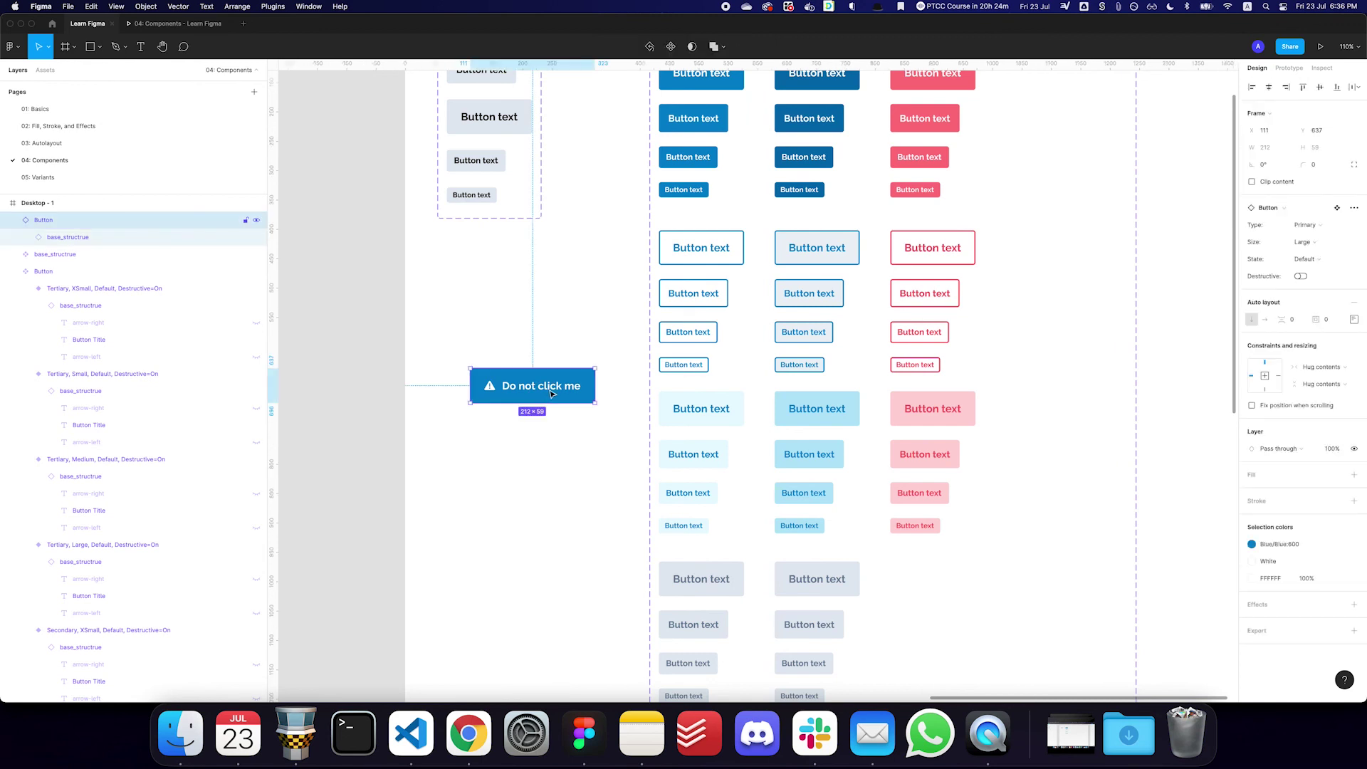